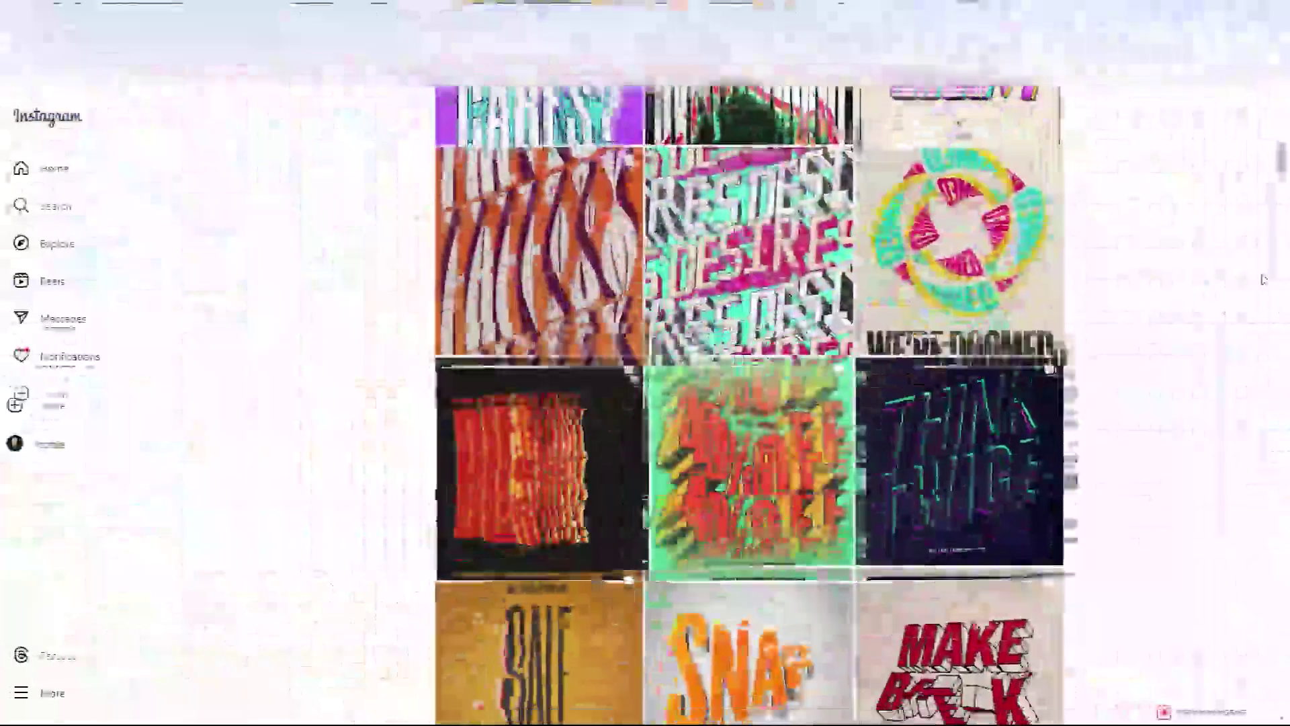
# - Browse the grid of typography posts on the Instagram profile for design references
pyautogui.scroll(-10, 1266, 280)
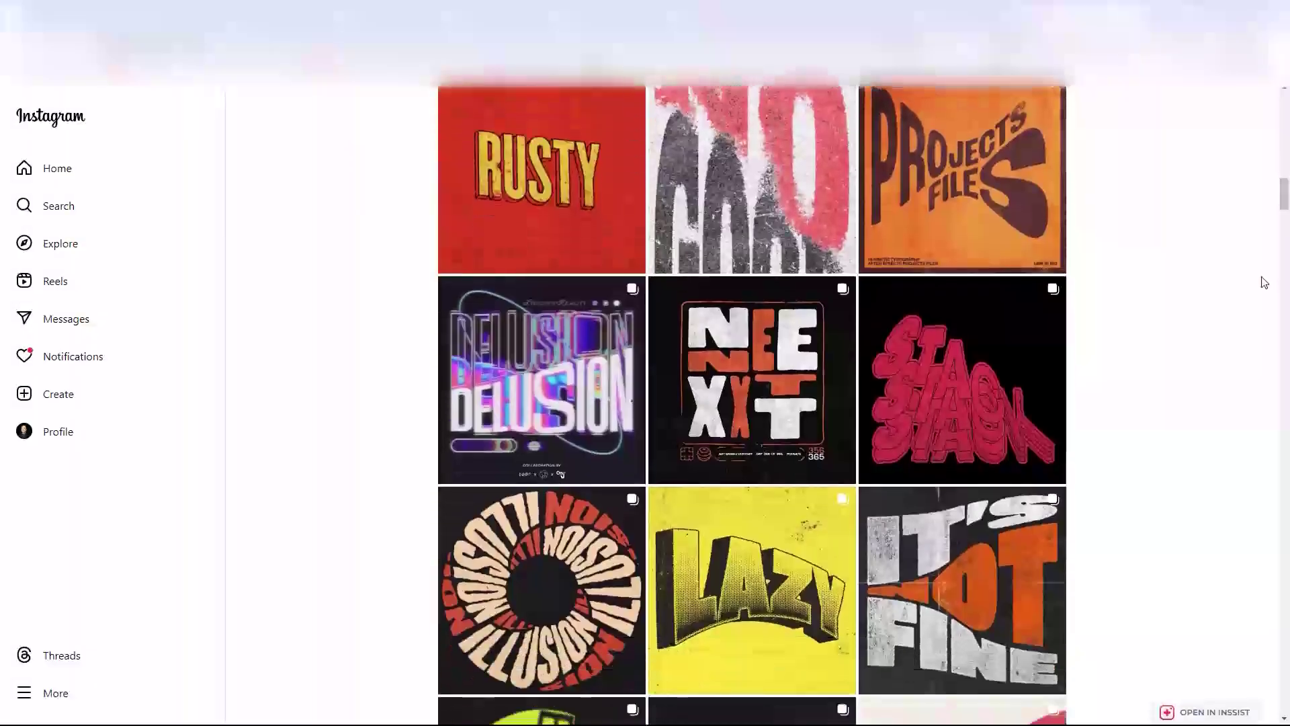
pyautogui.scroll(-15, 1264, 282)
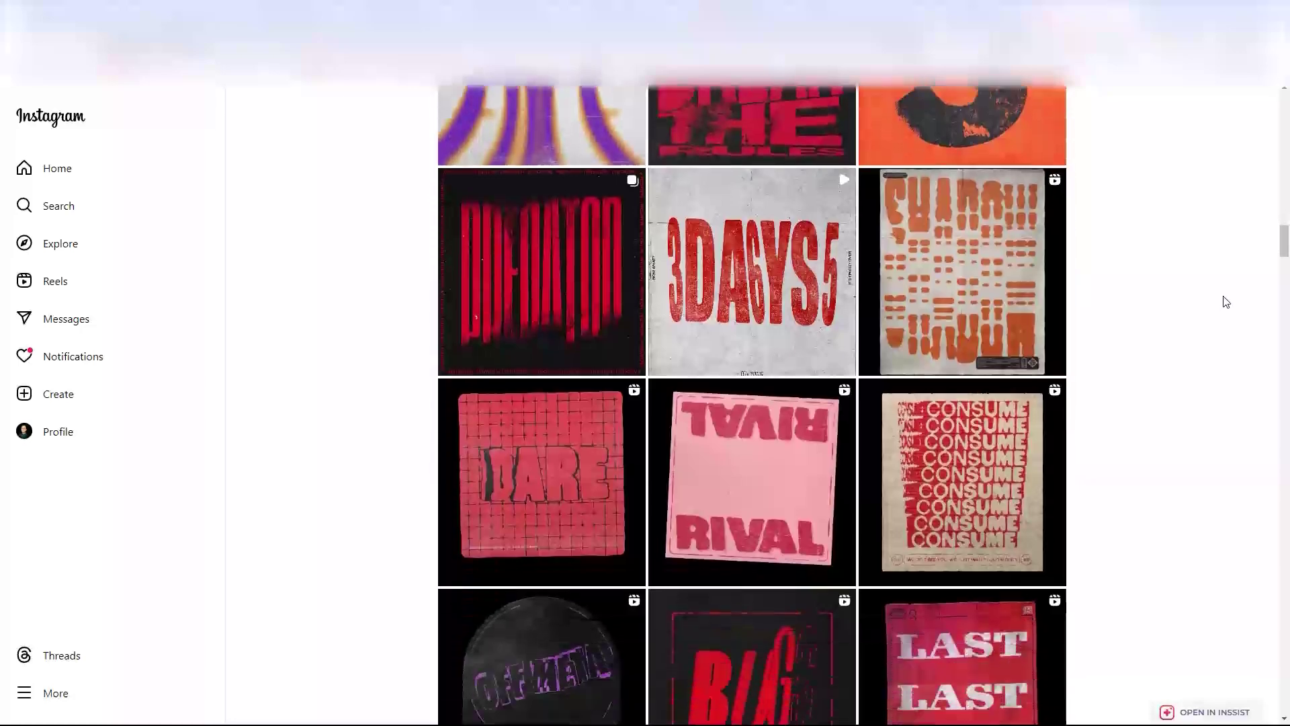
pyautogui.scroll(-16, 1173, 392)
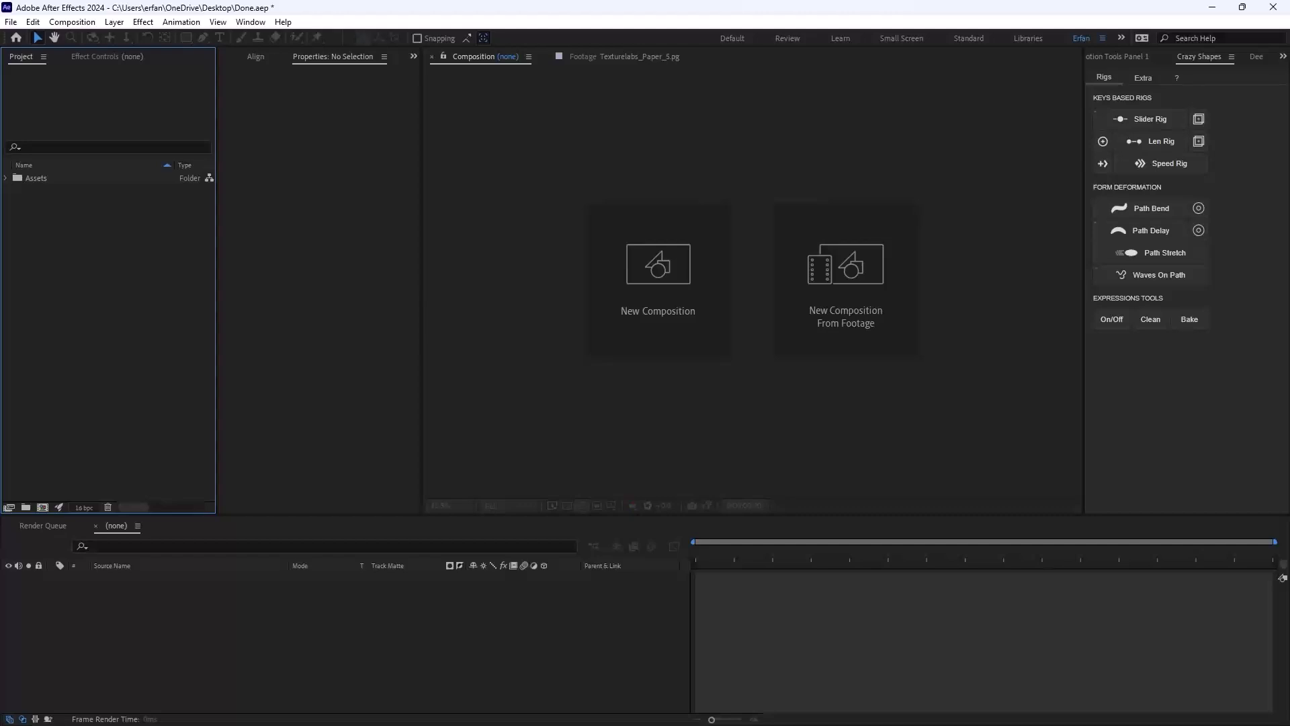
# - Create a new 1920 x 1920 px composition named Design at 24 fps with a duration of 0:00:06:12
pyautogui.click(657, 279)
pyautogui.write('Design')
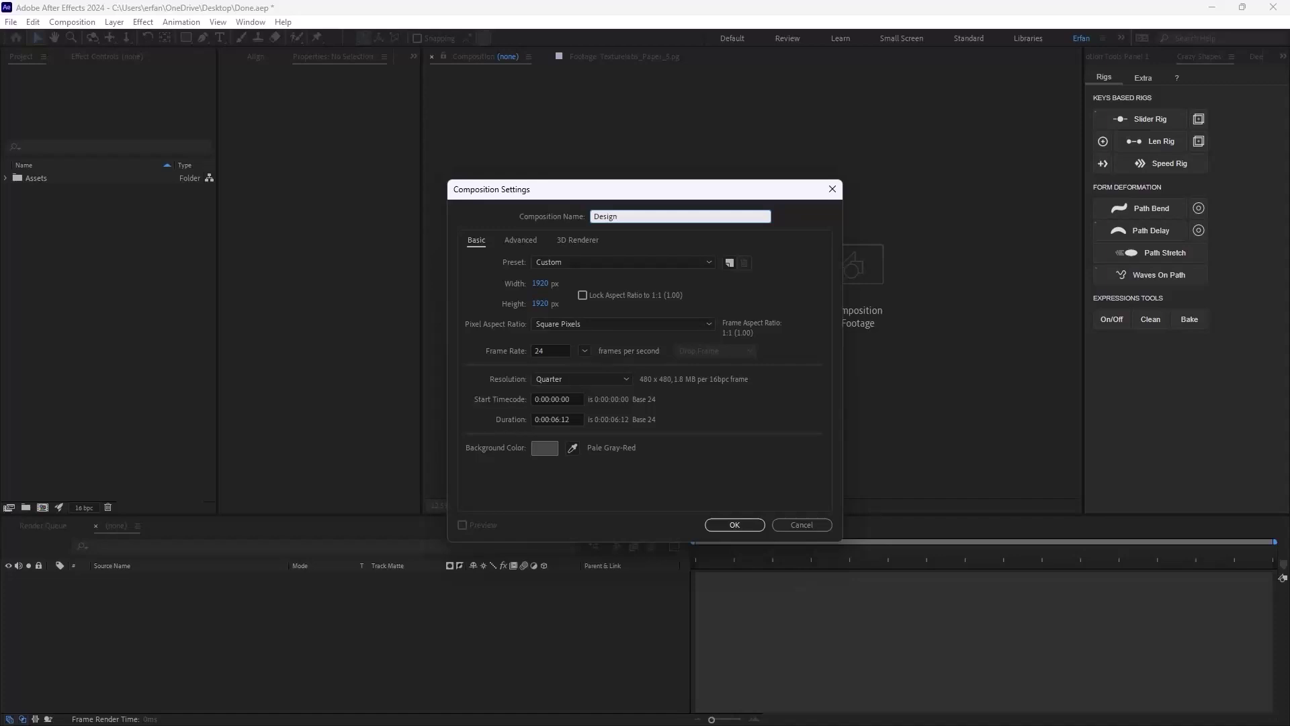
pyautogui.press('Return')
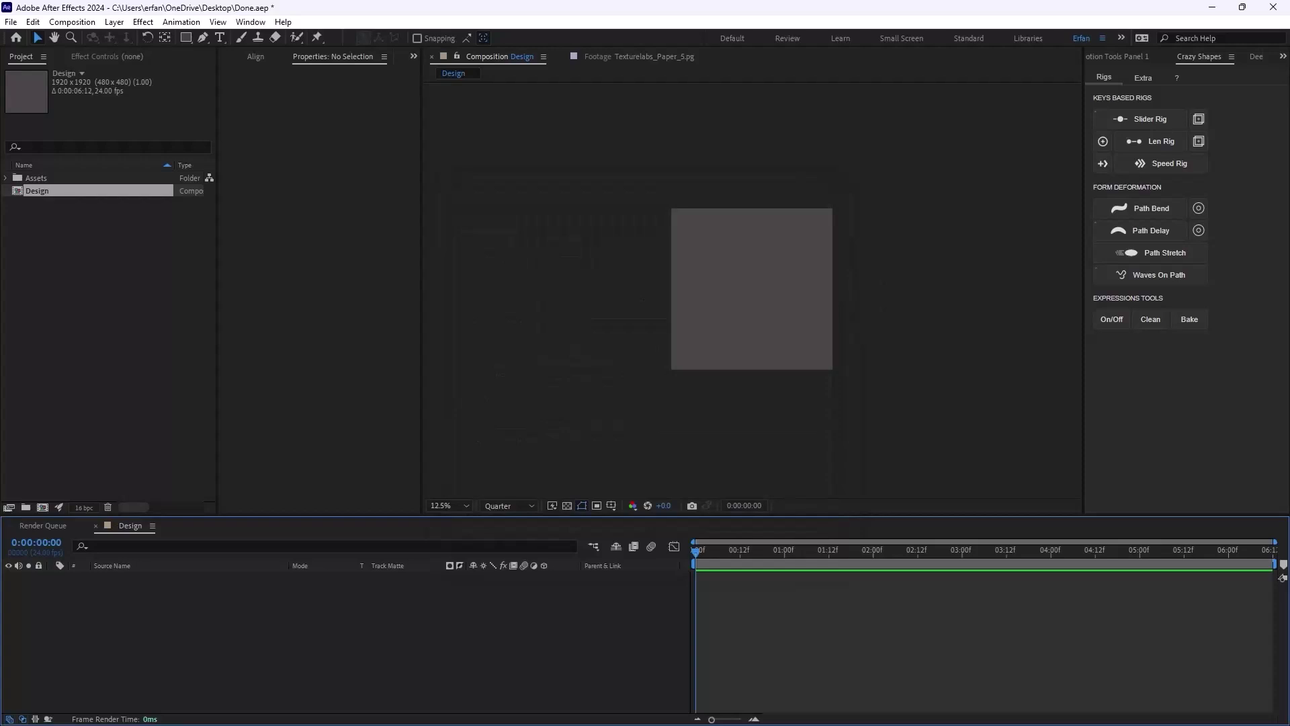
# - Add a text layer reading DOPE and move it fully inside the composition frame
pyautogui.hotkey('ctrl', 't')
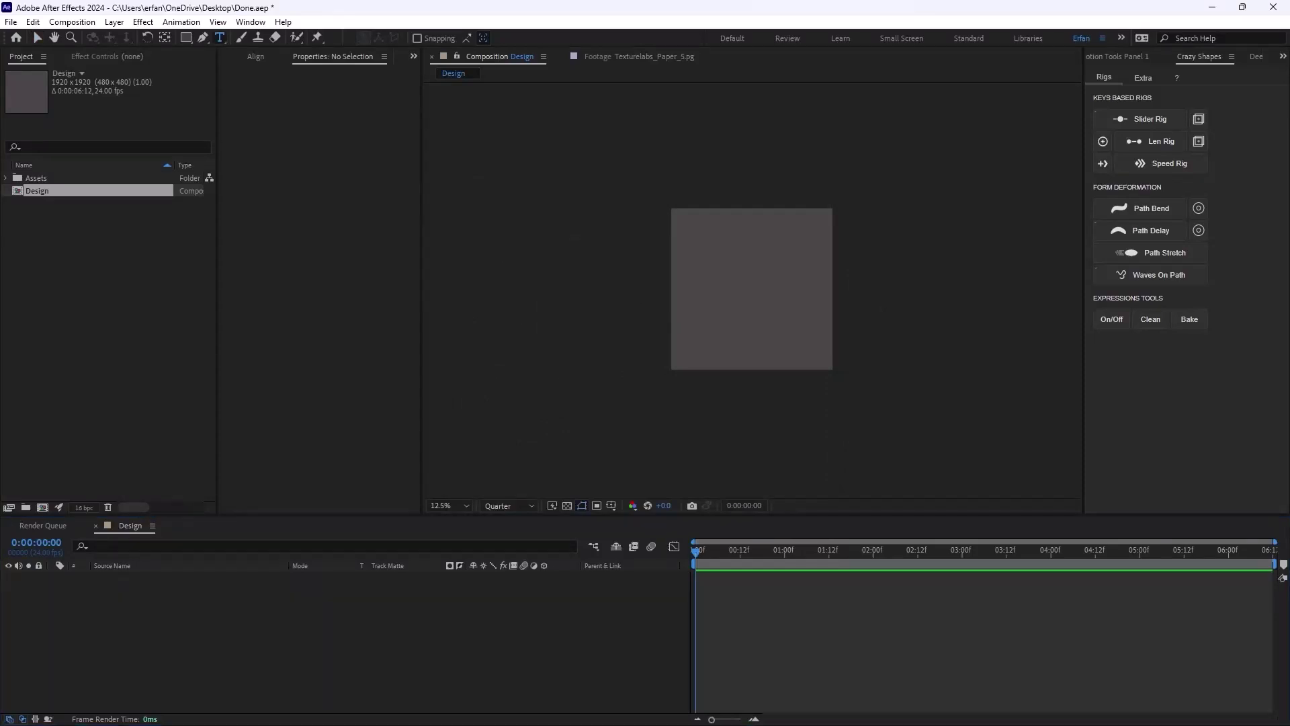
pyautogui.click(774, 305)
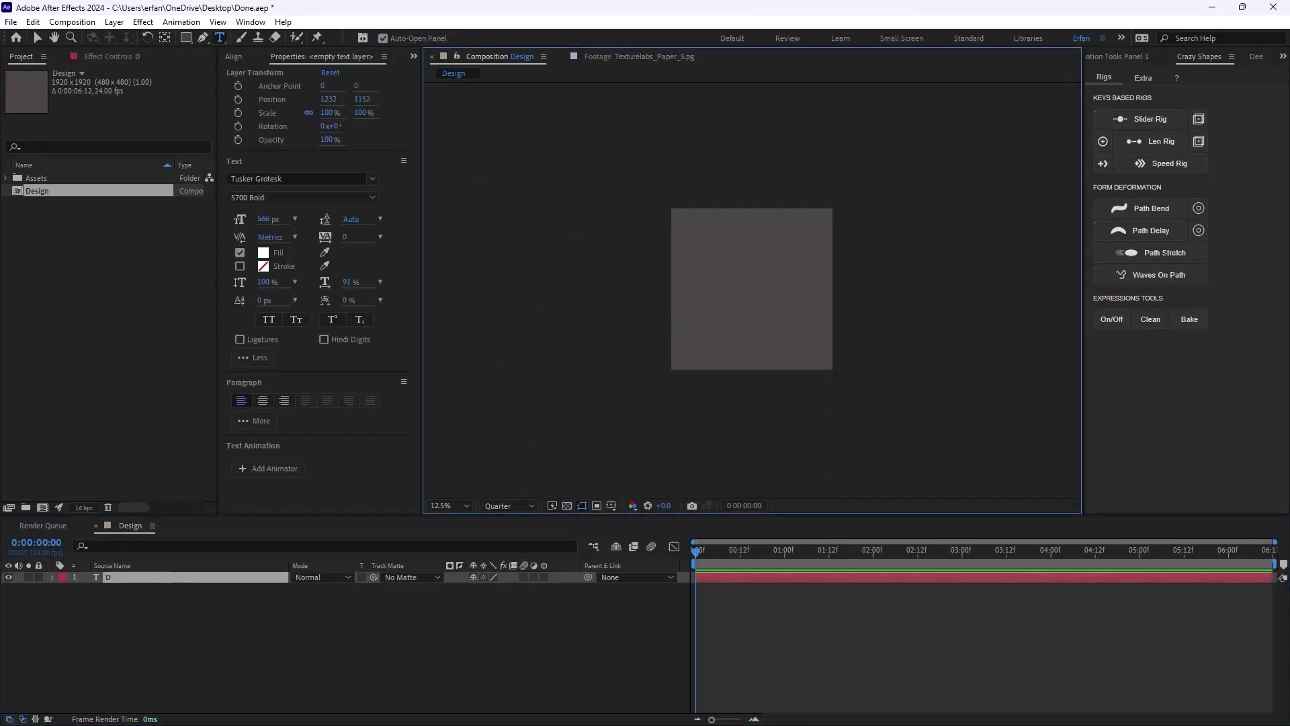
pyautogui.write('DOPE')
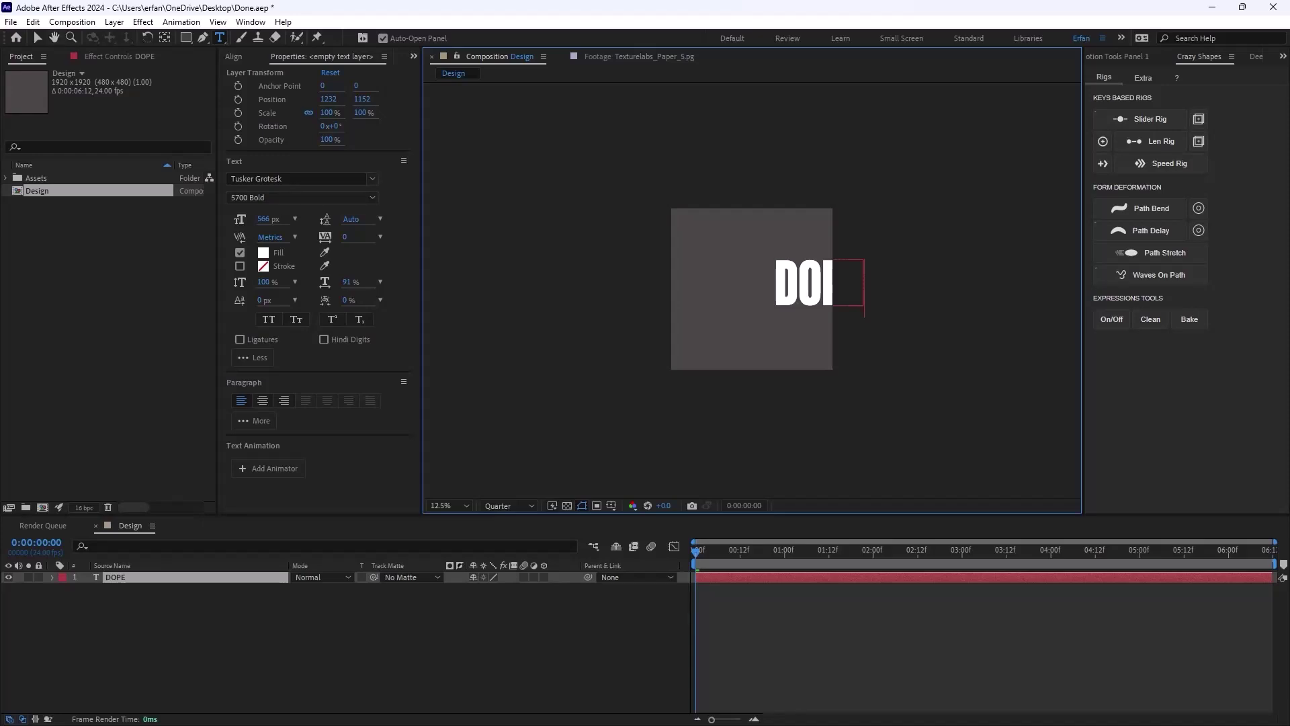
pyautogui.press('Escape')
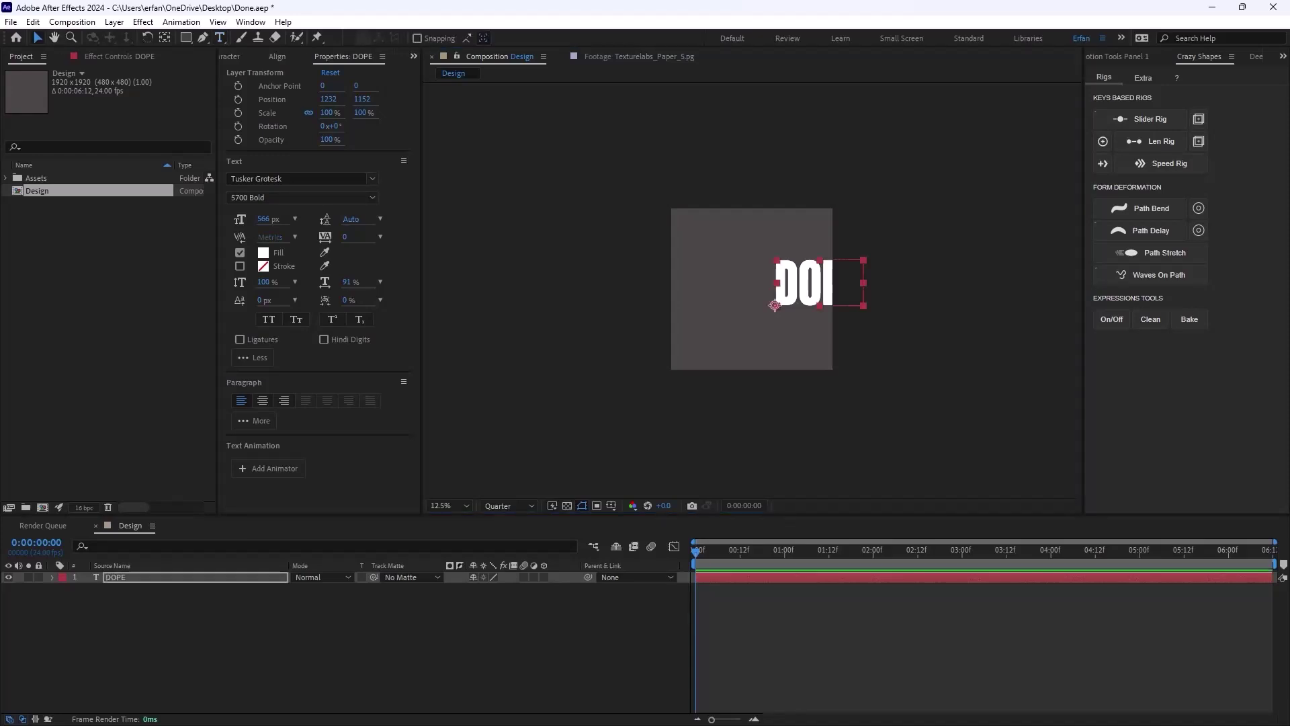
pyautogui.moveTo(804, 283); pyautogui.dragTo(730, 282)
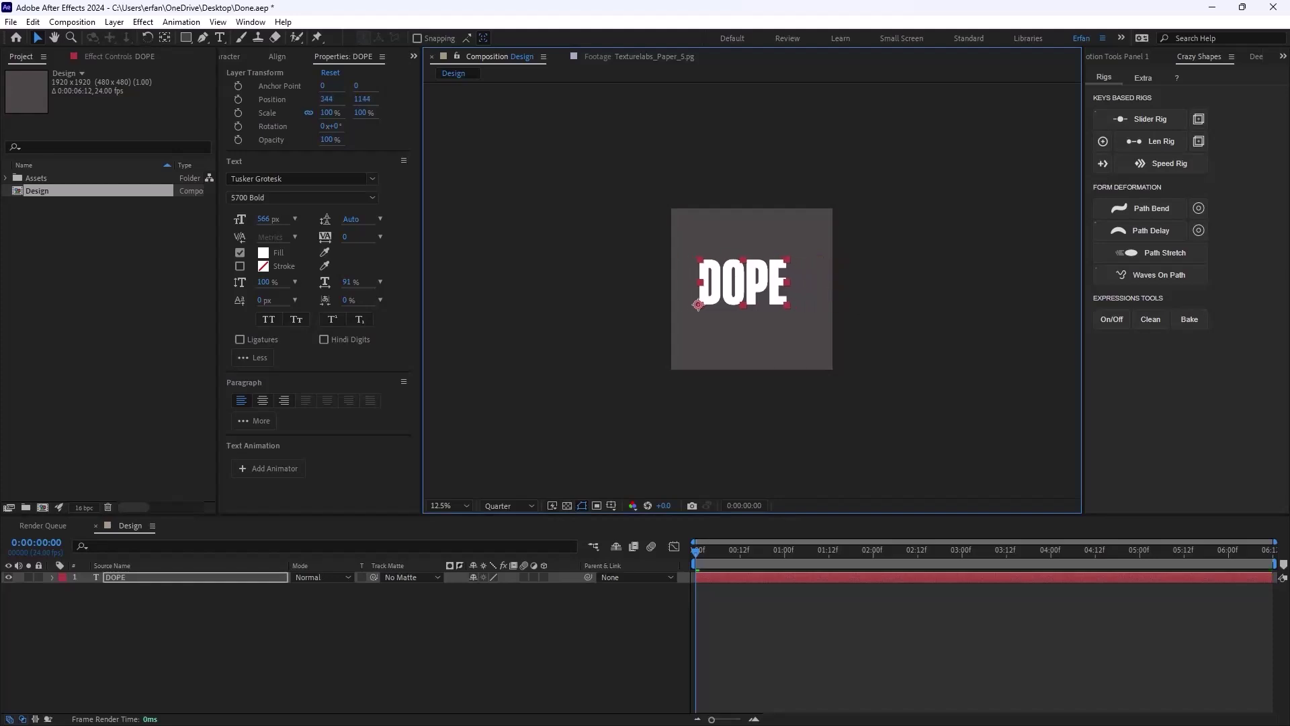
pyautogui.click(681, 563)
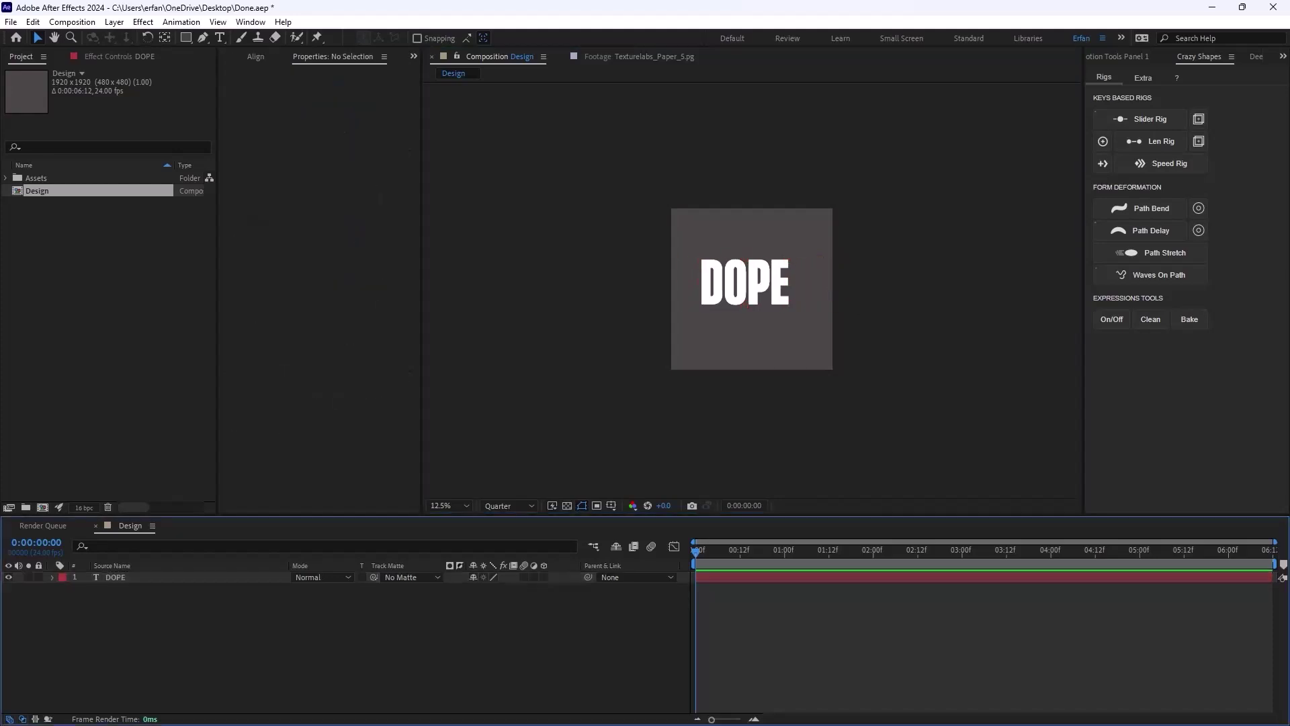
# - Show the rulers and place two horizontal guides, one near the composition's bottom edge and one near its top edge
pyautogui.hotkey('ctrl', 'r')
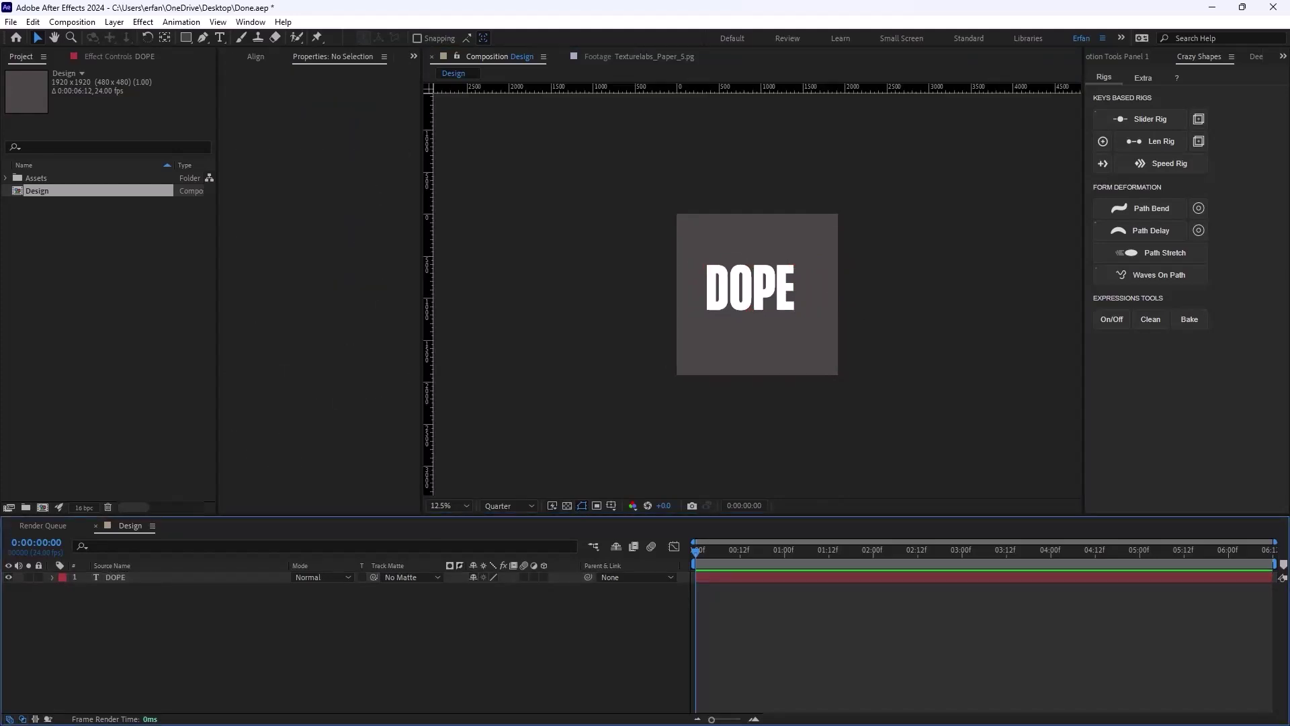
pyautogui.moveTo(757, 87); pyautogui.dragTo(757, 353)
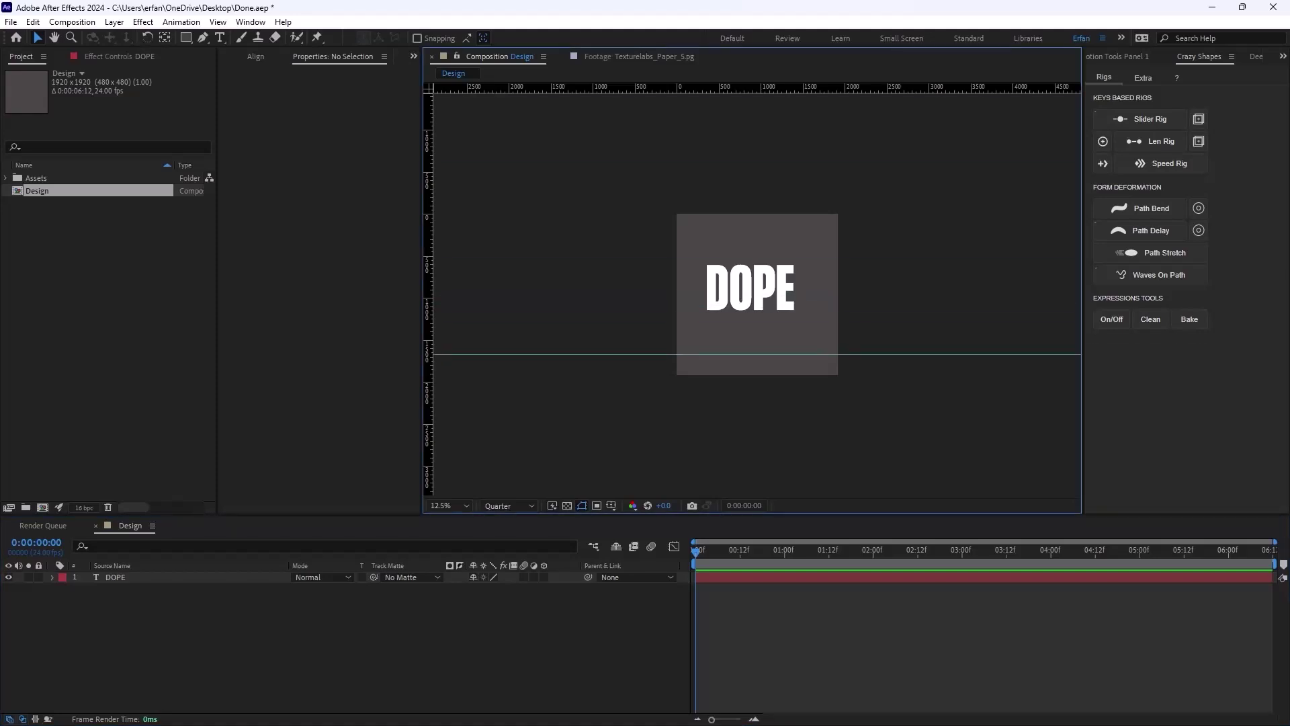
pyautogui.moveTo(757, 87); pyautogui.dragTo(757, 234)
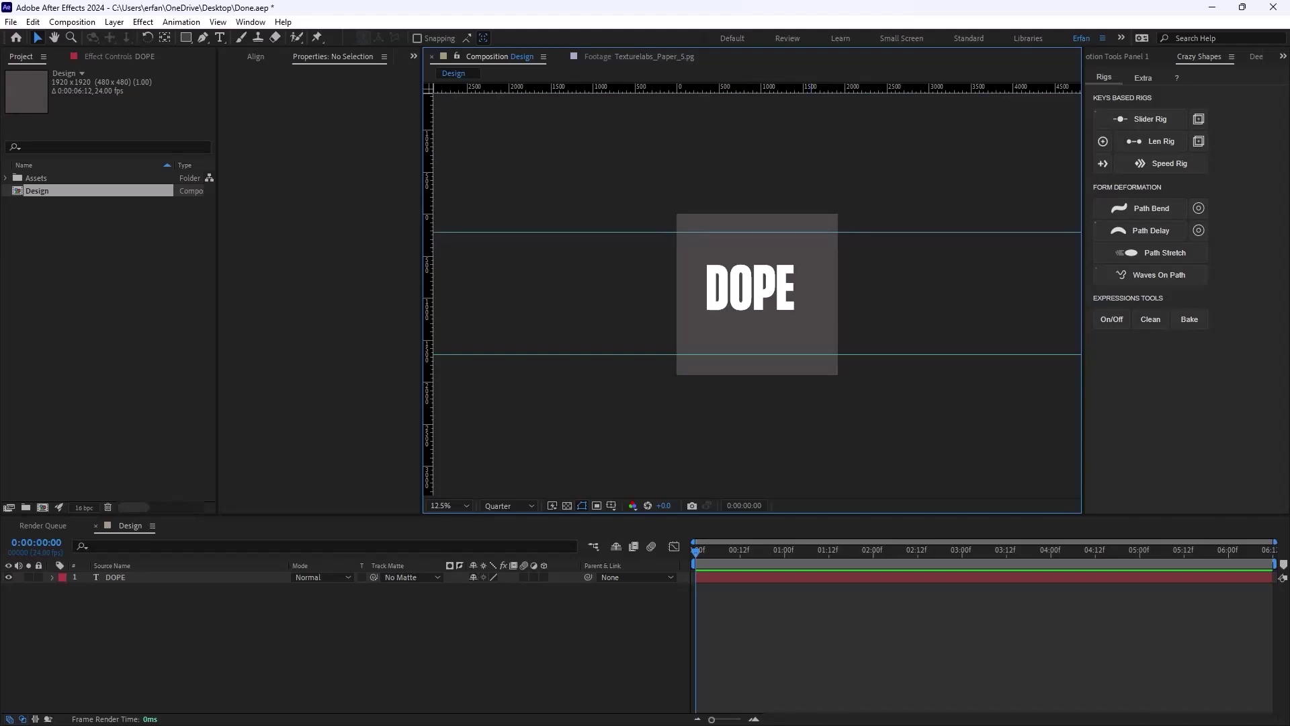
# - Centre the DOPE text in the composition, then move it straight down so it rests on the lower guide
pyautogui.click(115, 576)
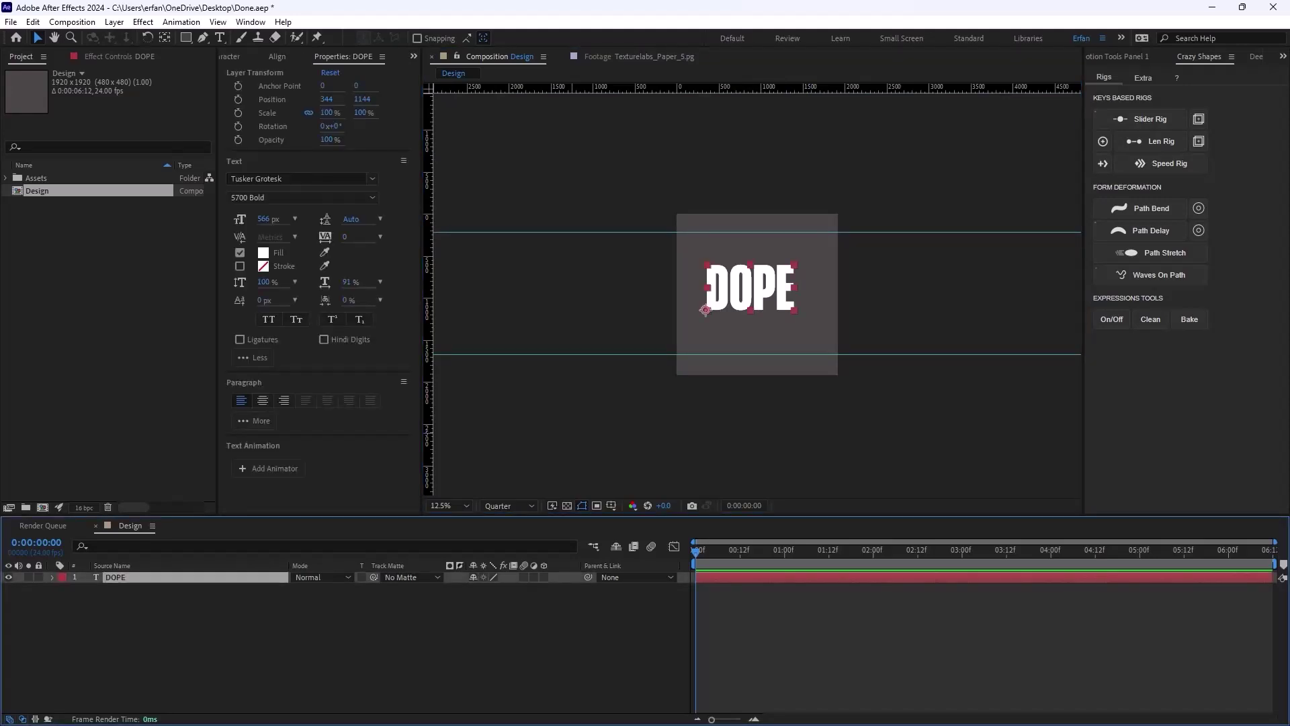
pyautogui.click(296, 56)
pyautogui.click(254, 90)
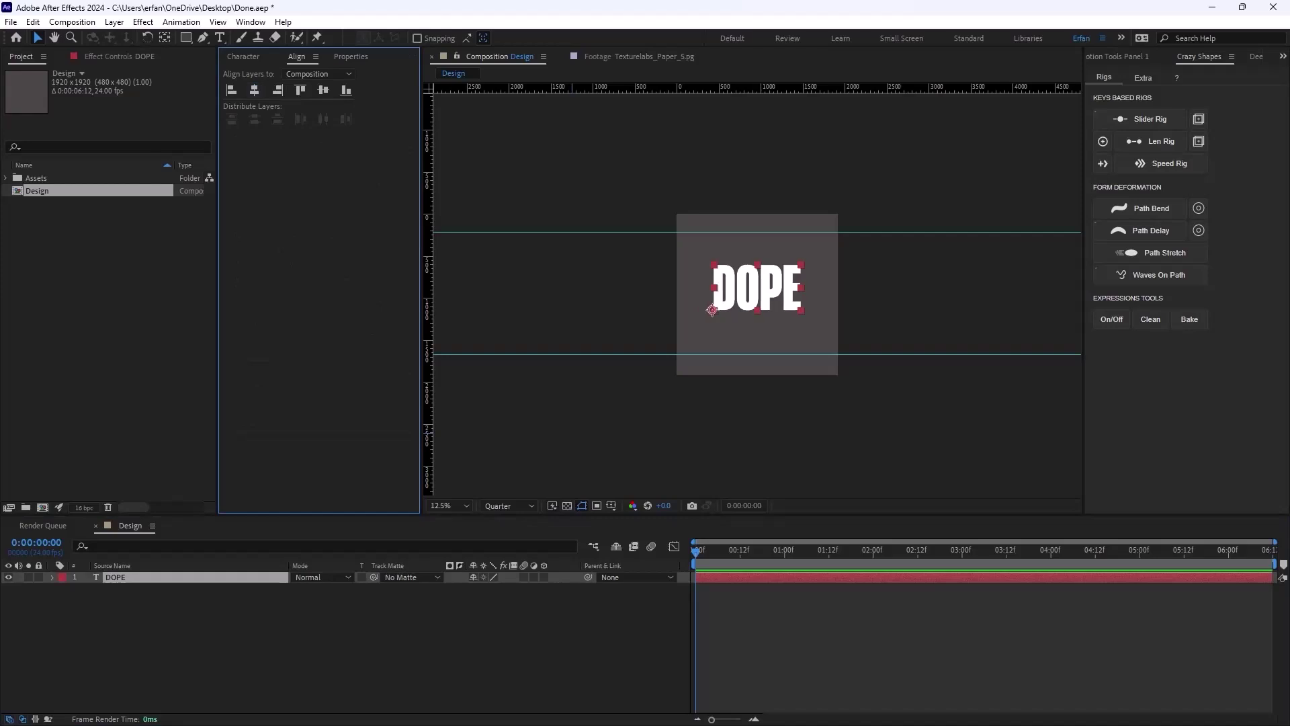
pyautogui.click(323, 90)
pyautogui.moveTo(757, 294); pyautogui.dragTo(757, 332)
# - Create a shape layer from the DOPE text and delete the original text layer
pyautogui.rightClick(128, 576)
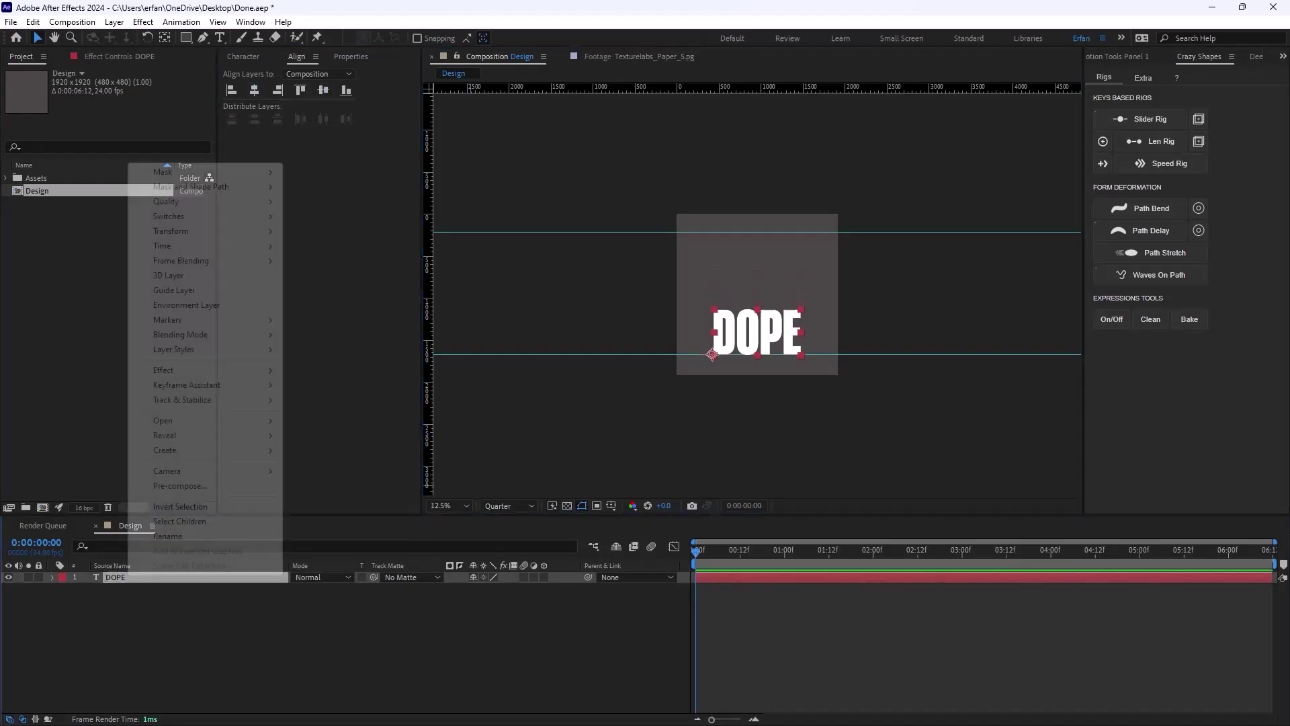
pyautogui.moveTo(201, 450)
pyautogui.click(347, 465)
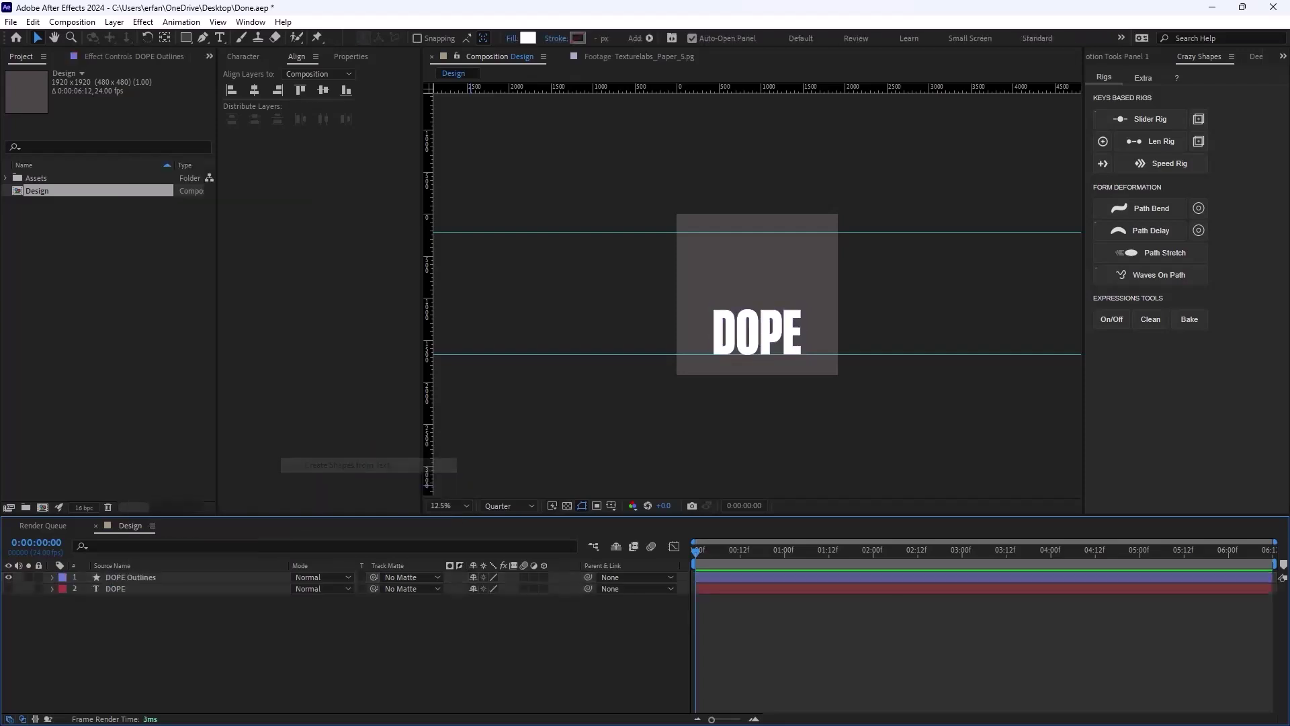
pyautogui.press('Delete')
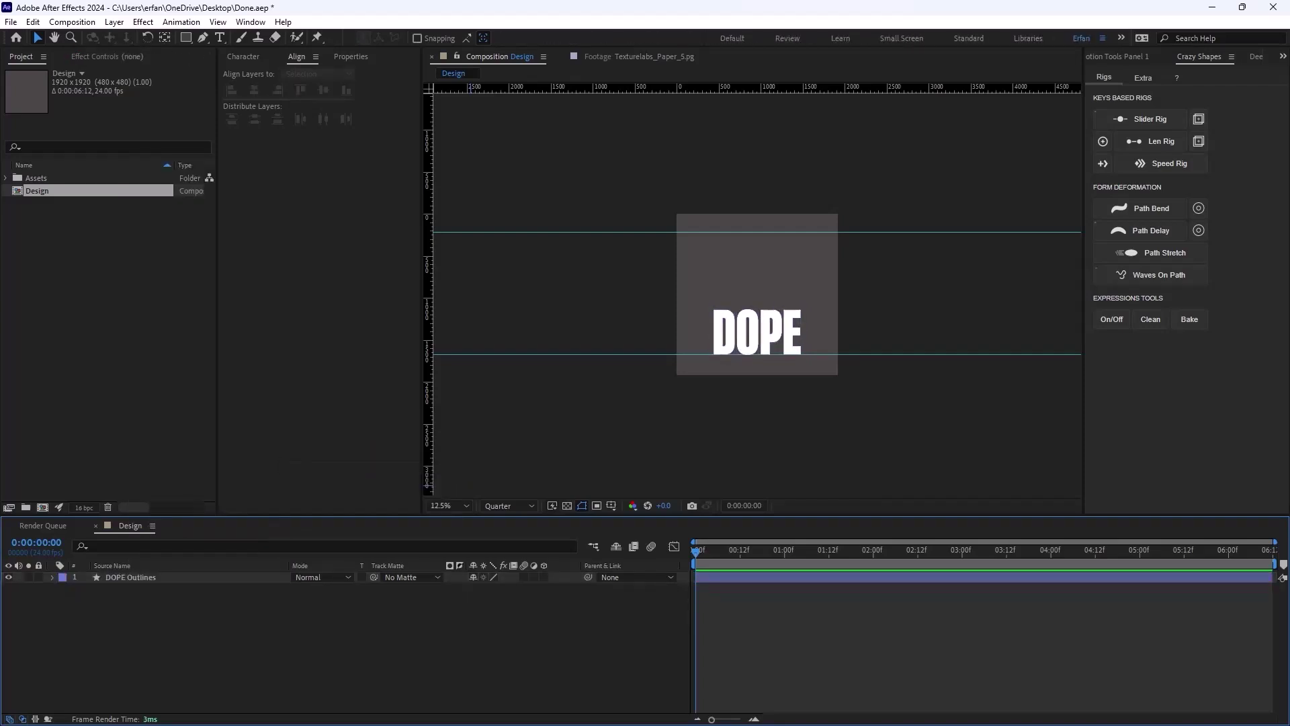
# - Centre the anchor point of the DOPE Outlines layer on its content
pyautogui.click(130, 577)
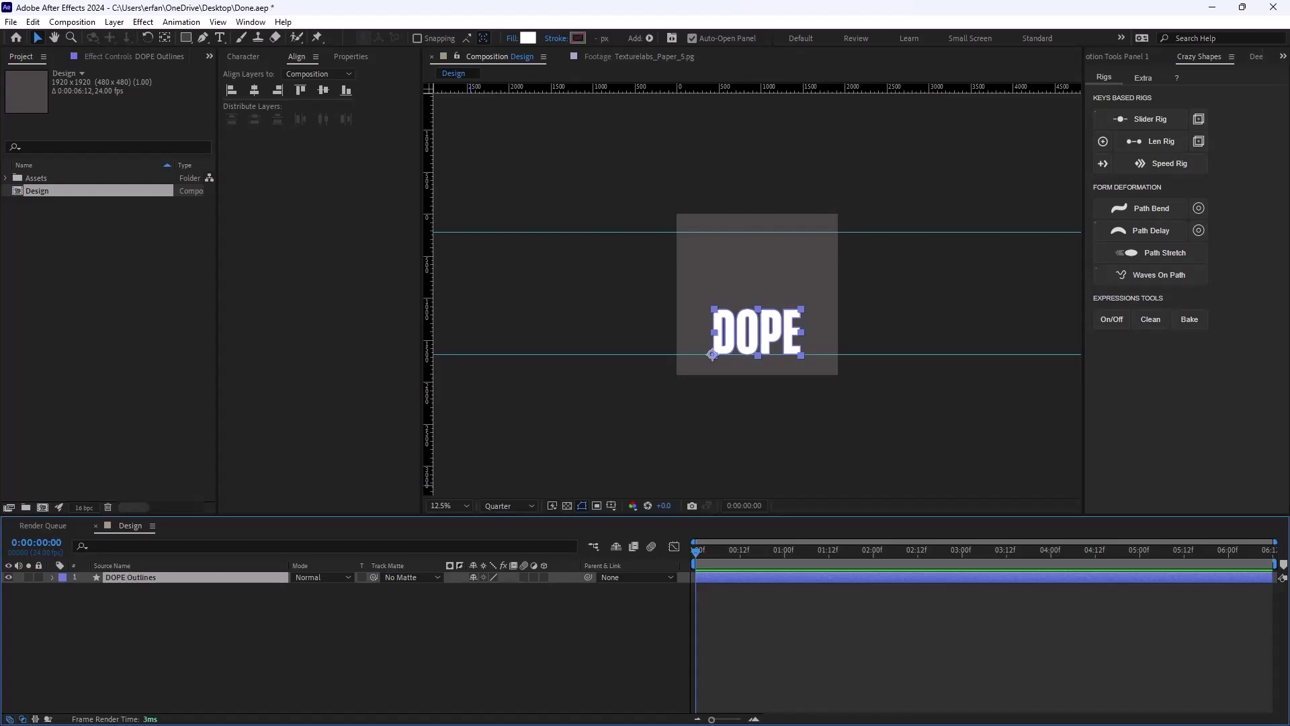
pyautogui.hotkey('ctrl', 'alt', 'Home')
pyautogui.press('.')
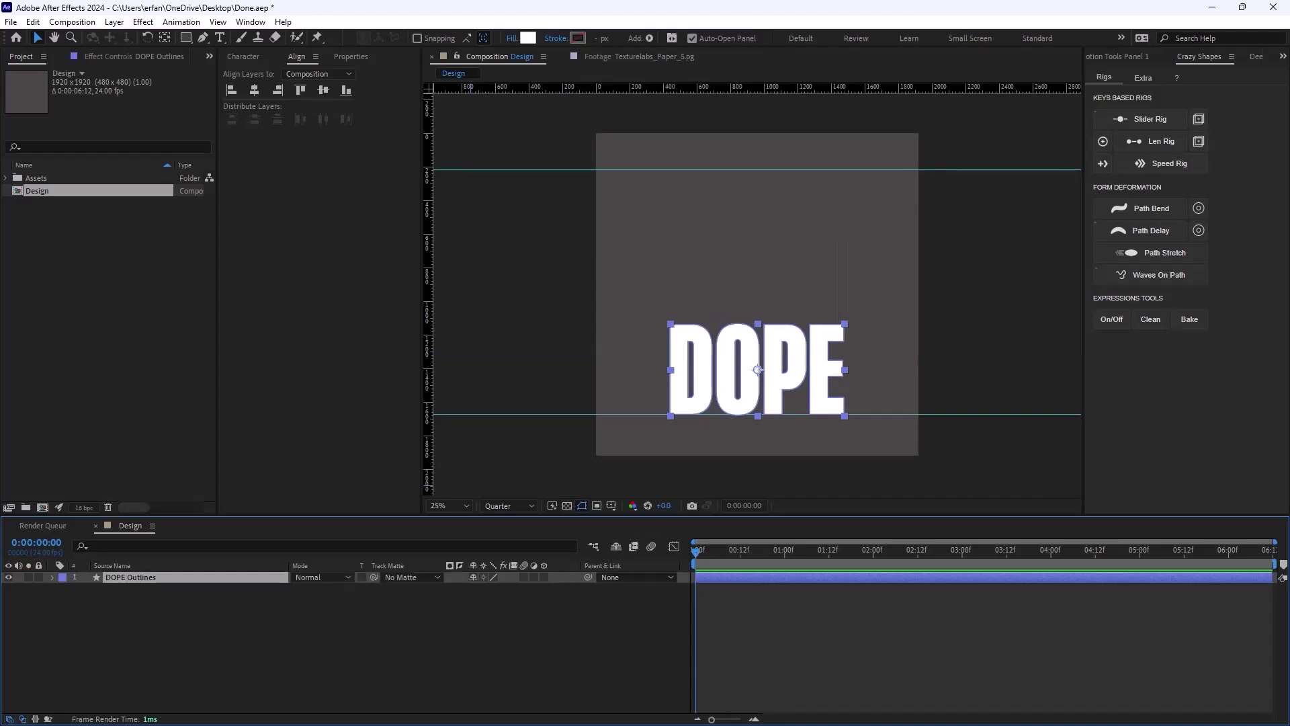
# - Keyframe the DOPE Outlines layer at 0:00:00:00 with position 960, 1513 and scale 61%, keeping the letters on the lower guide
pyautogui.press('s')
pyautogui.hotkey('shift', 'p')
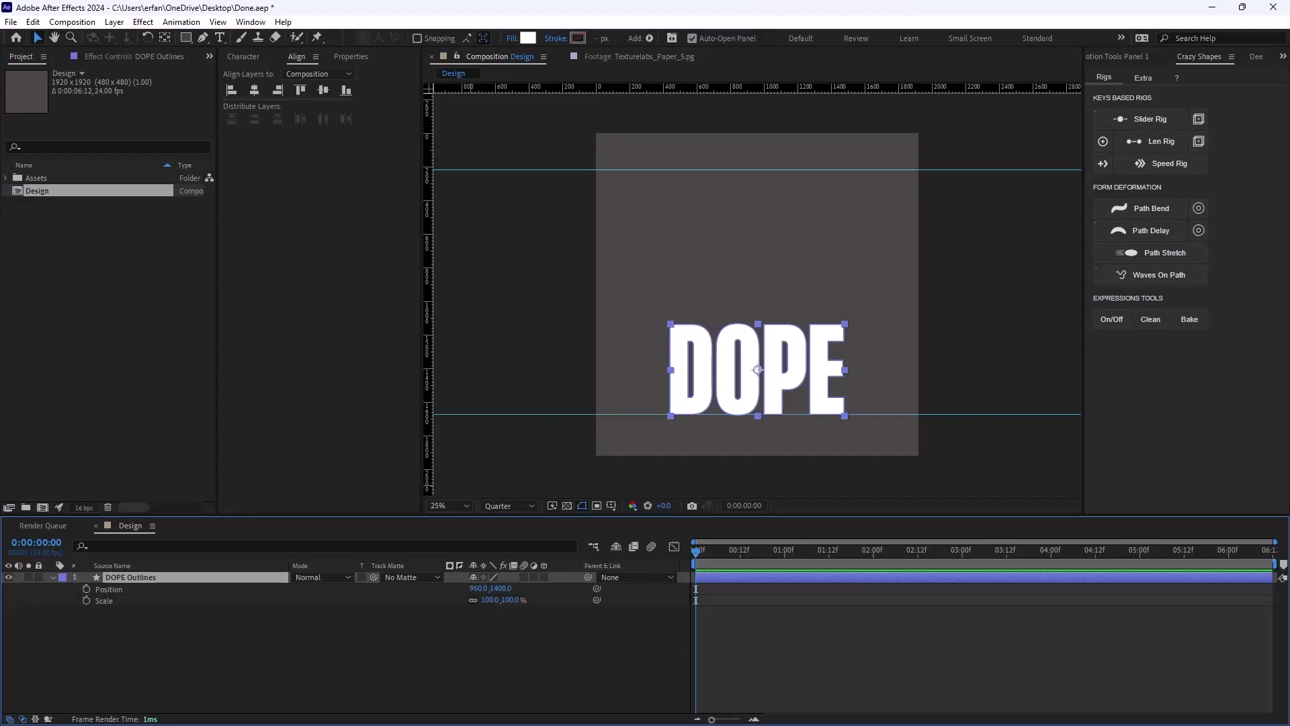
pyautogui.hotkey('alt', 'shift', 'p')
pyautogui.hotkey('alt', 'shift', 's')
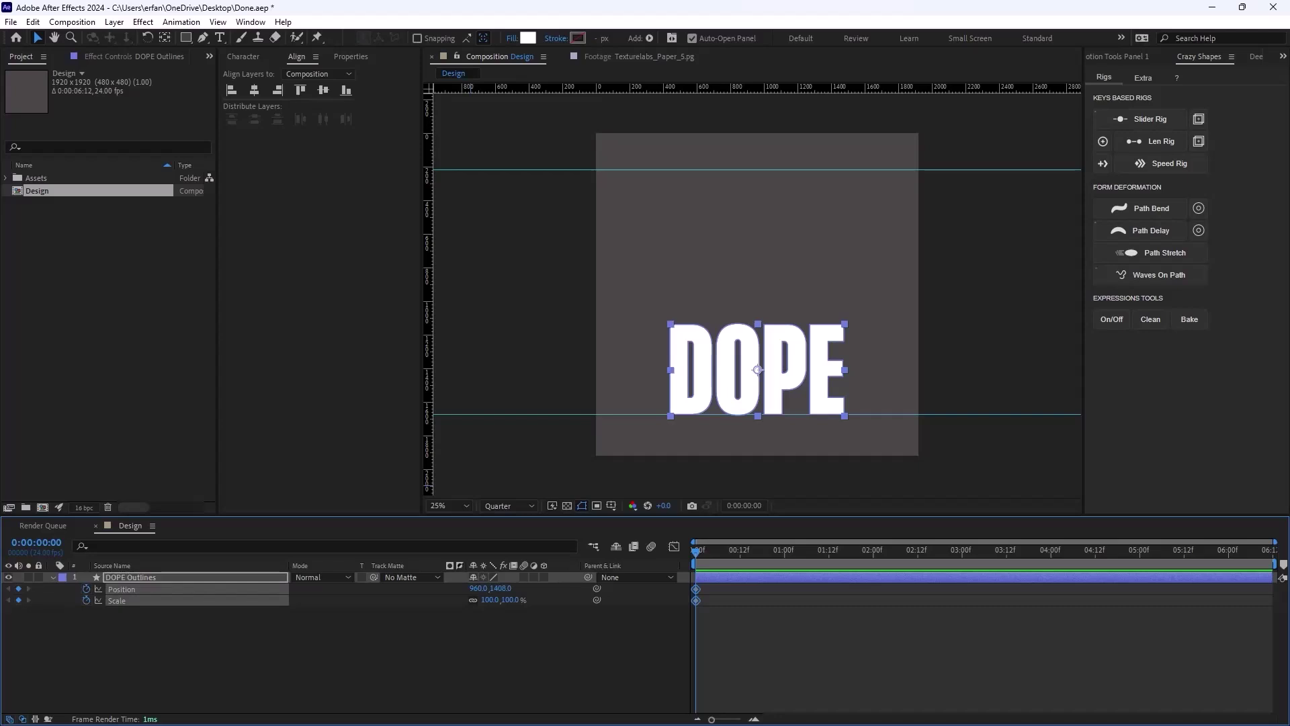
pyautogui.press('F2')
pyautogui.moveTo(489, 599); pyautogui.dragTo(571, 588)
pyautogui.click(130, 577)
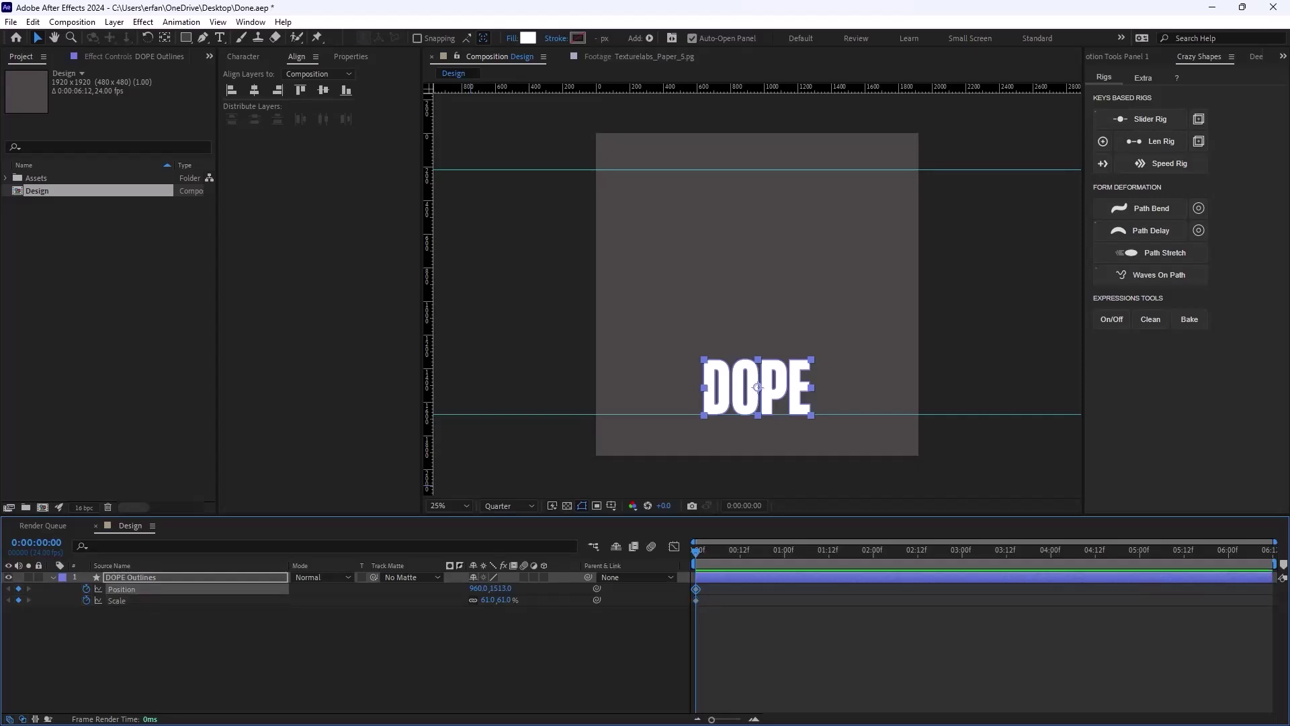
# - At 0:00:03:00, keyframe DOPE Outlines at position 960, 488 and scale 100% so the letters meet the upper guide
pyautogui.moveTo(695, 551); pyautogui.dragTo(962, 551)
pyautogui.press('F2')
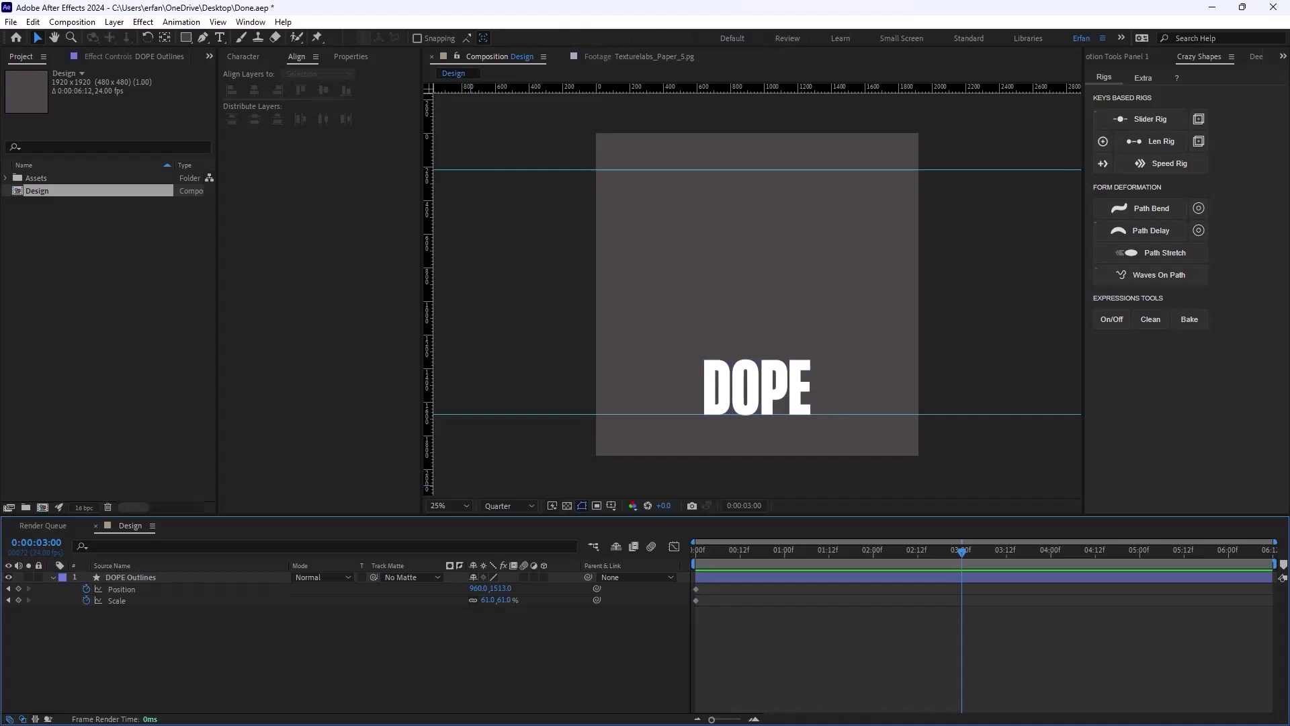
pyautogui.moveTo(500, 588); pyautogui.dragTo(0, 588)
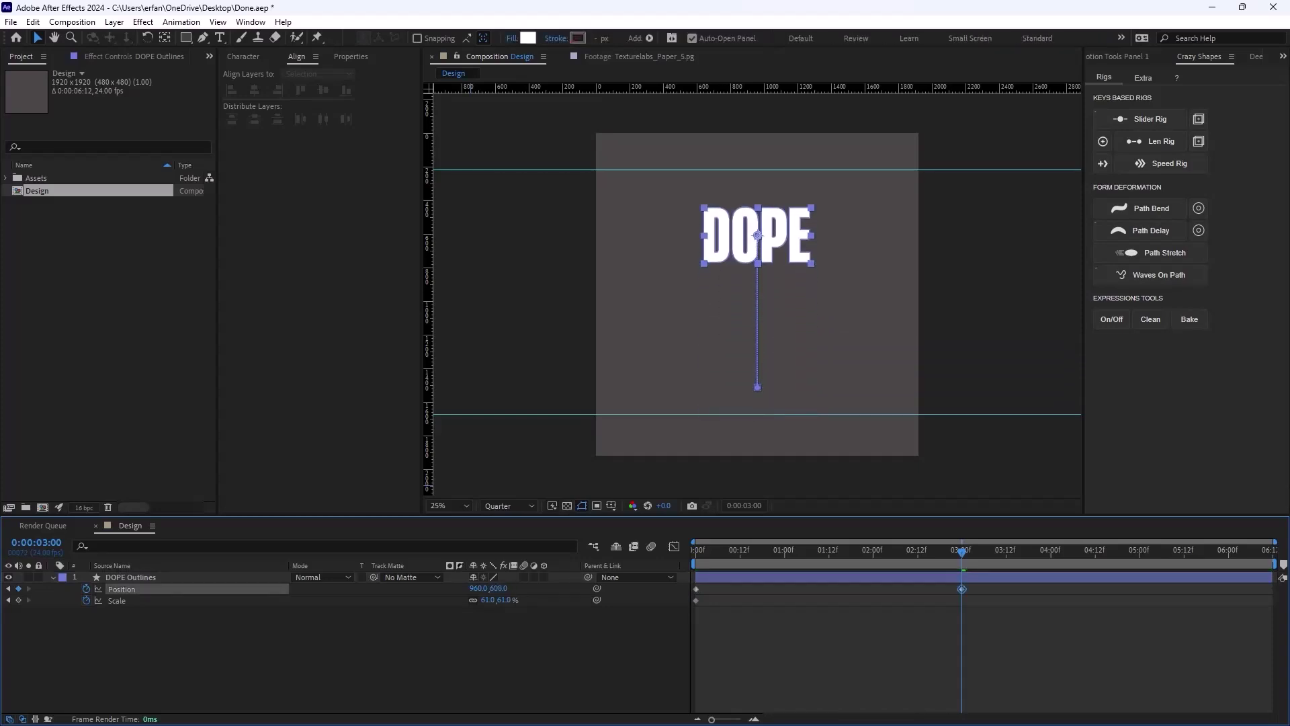
pyautogui.moveTo(504, 599); pyautogui.dragTo(444, 588)
pyautogui.click(510, 599)
pyautogui.write('100')
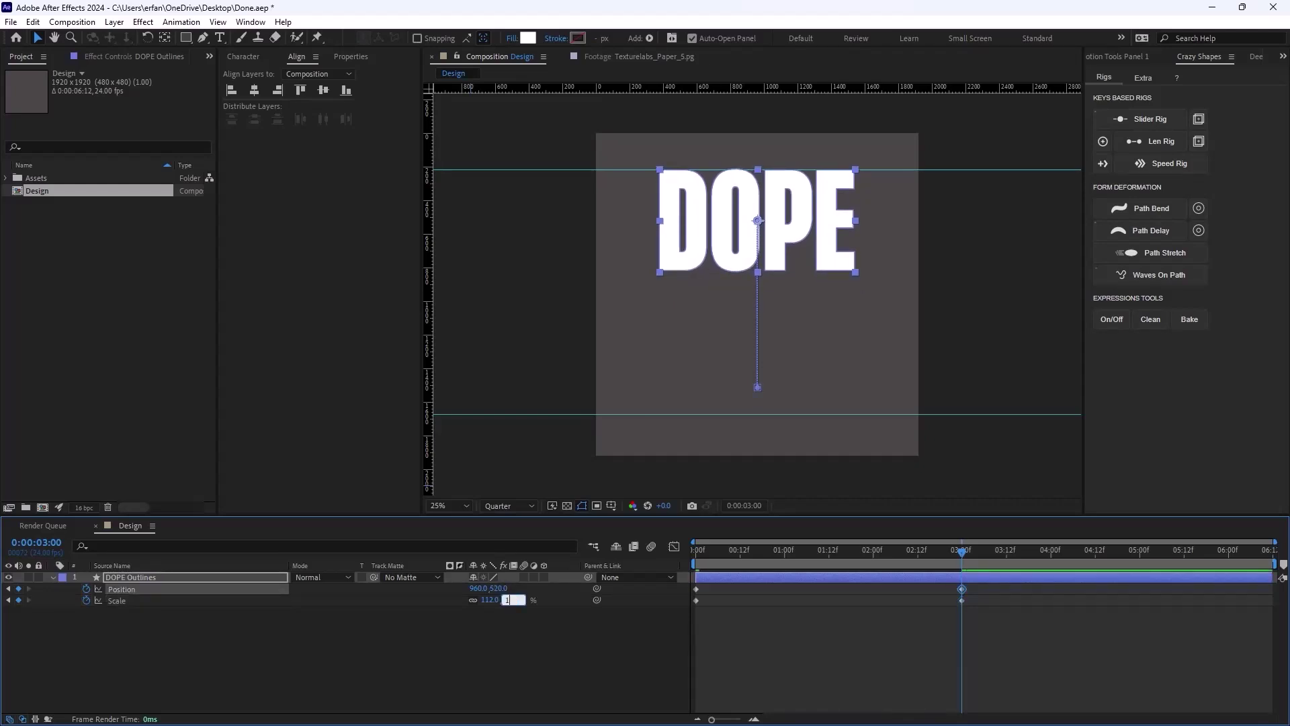
pyautogui.press('Return')
pyautogui.moveTo(498, 589); pyautogui.dragTo(477, 588)
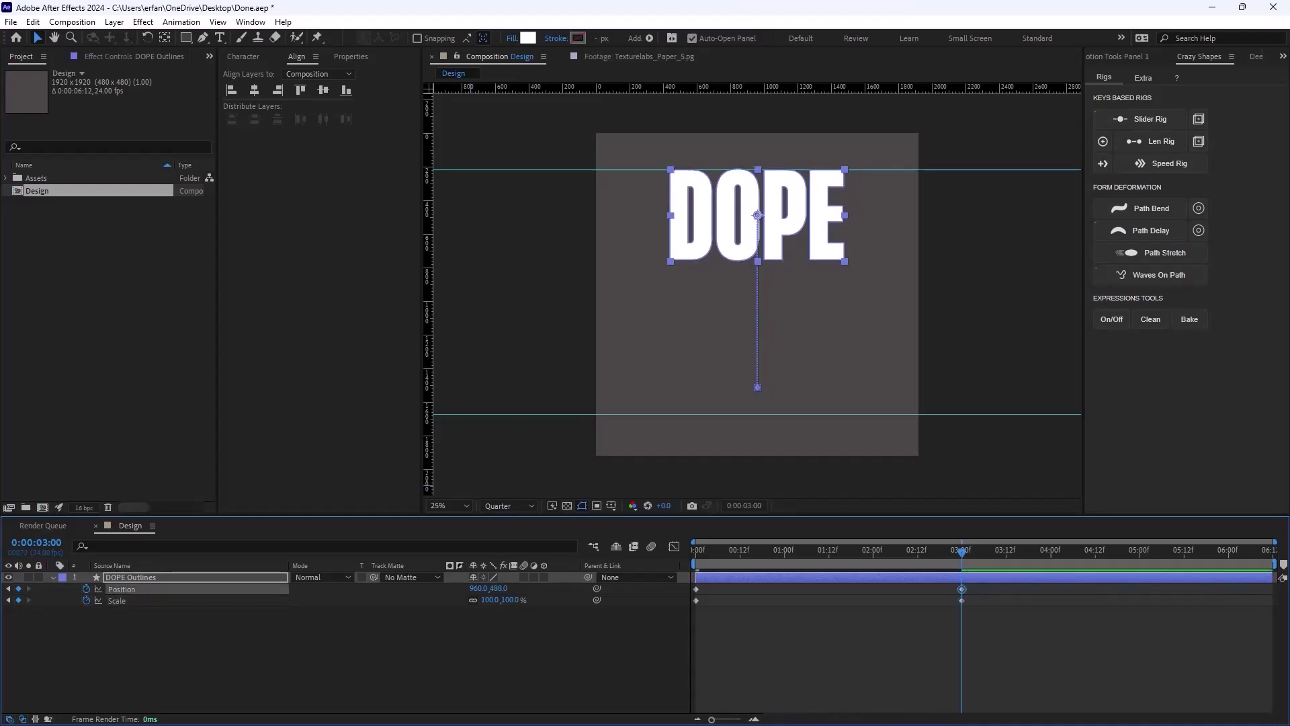
pyautogui.press('F2')
# - Preview the DOPE position and scale animation from the start of the composition
pyautogui.moveTo(962, 551); pyautogui.dragTo(696, 551)
pyautogui.press('space')
pyautogui.press('space')
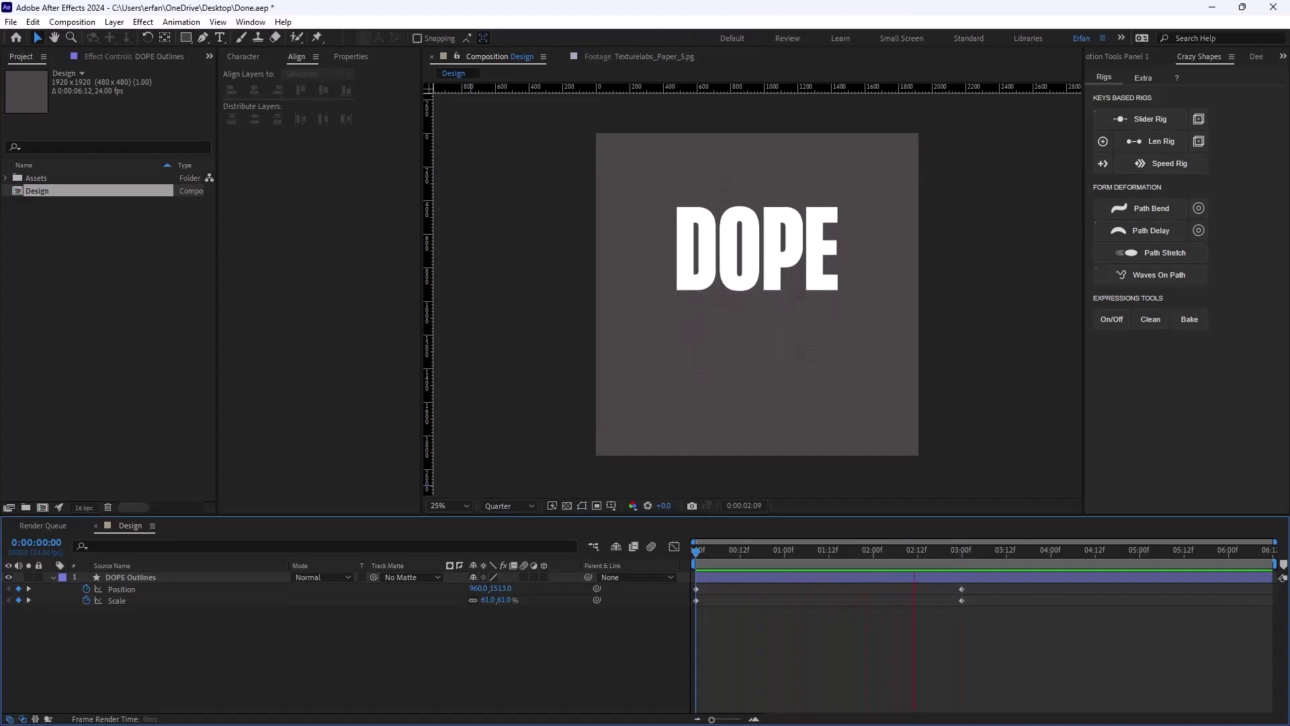
pyautogui.press('space')
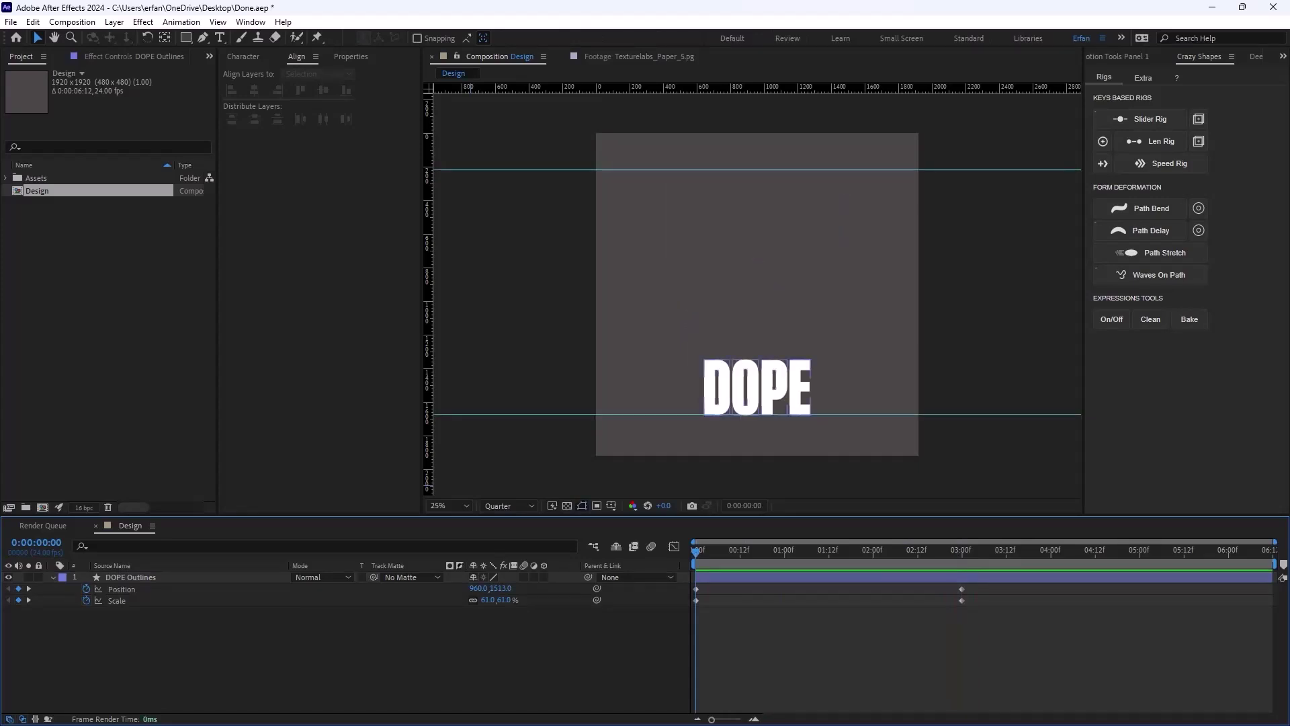
# - Collapse the keyframed properties, then duplicate the DOPE Outlines layer and place the copy beneath the original
pyautogui.press('u')
pyautogui.press('F2')
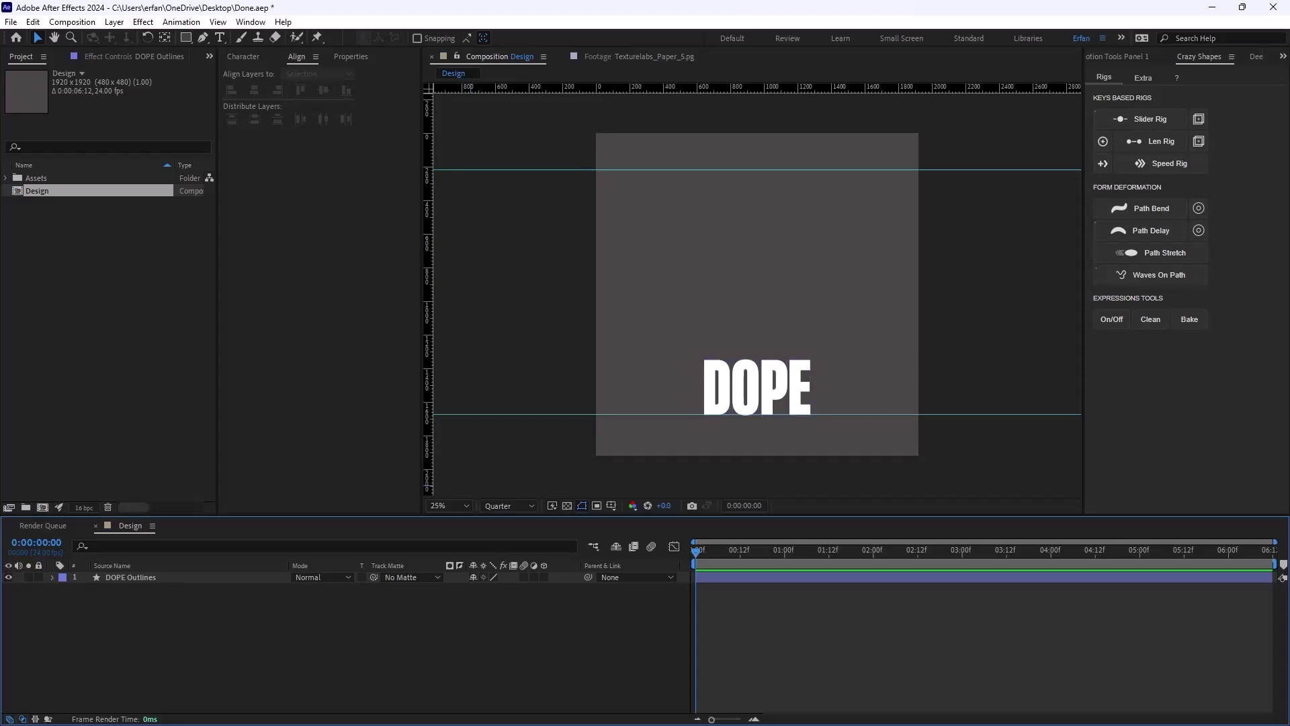
pyautogui.click(130, 577)
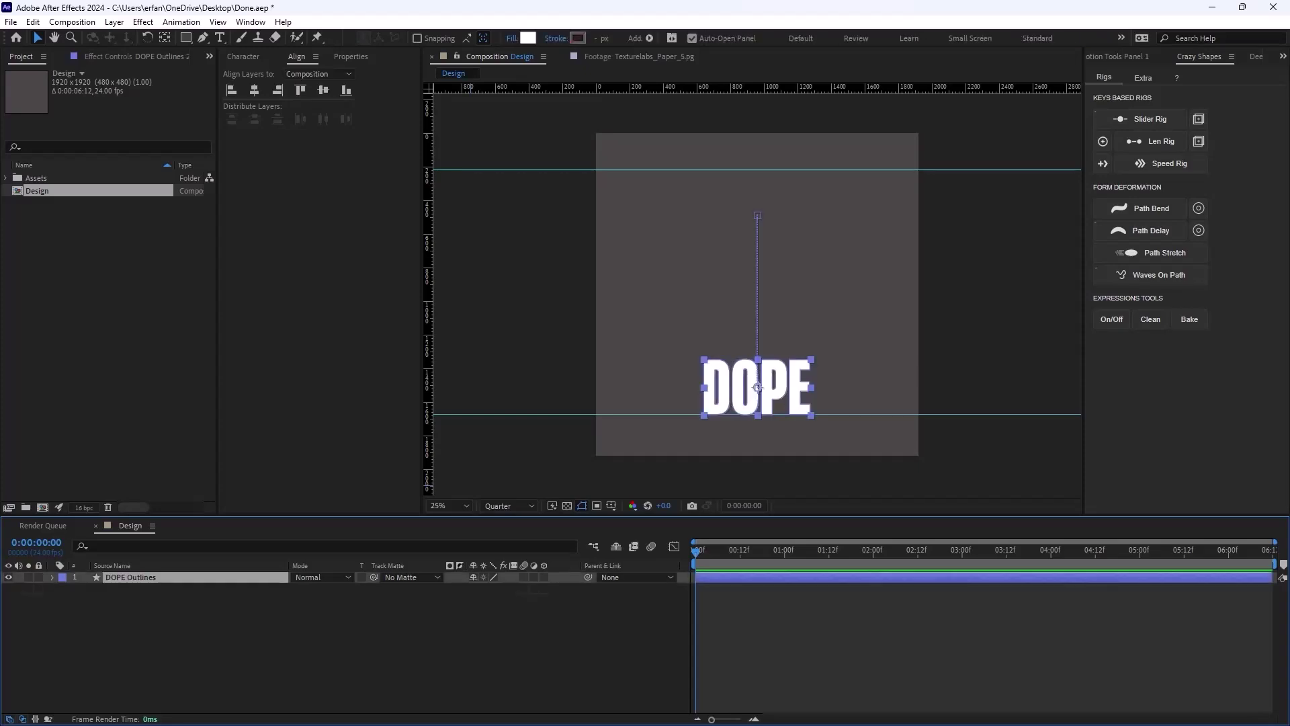
pyautogui.hotkey('ctrl', 'd')
pyautogui.moveTo(135, 577); pyautogui.dragTo(134, 599)
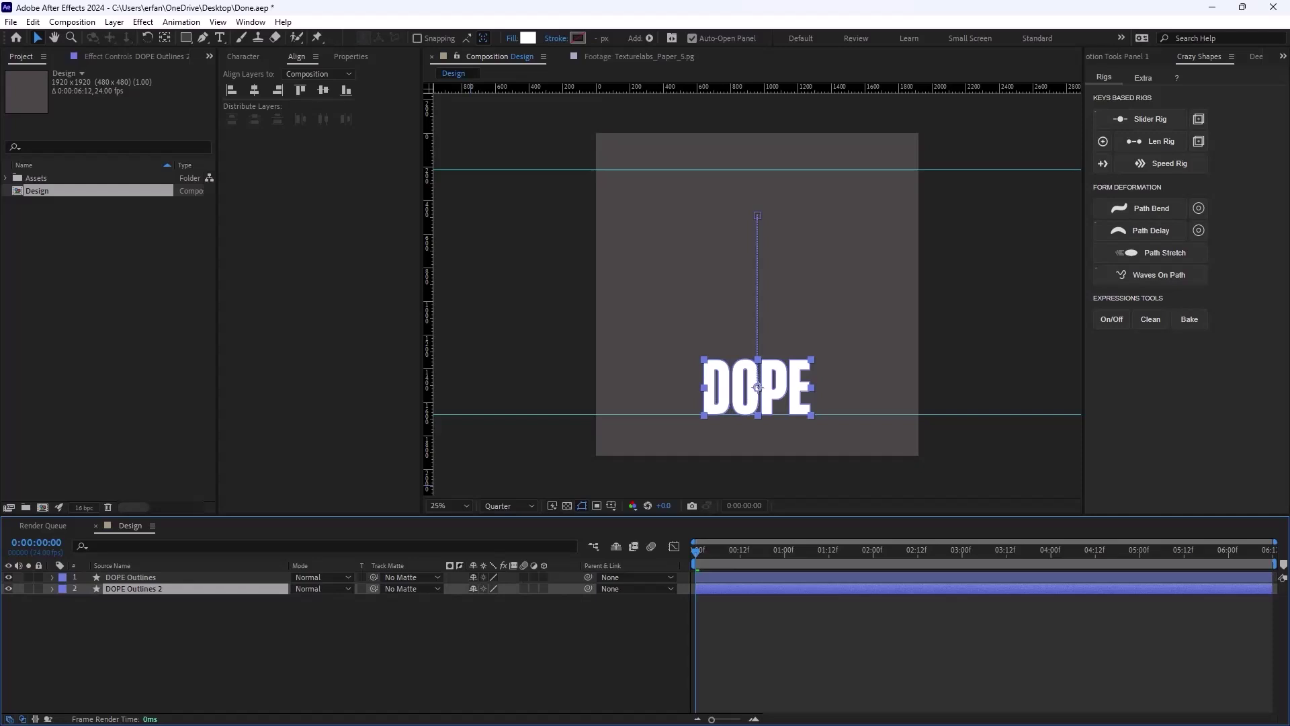
# - Rename the duplicated DOPE layer as Extrude
pyautogui.press('Return')
pyautogui.write('Extr')
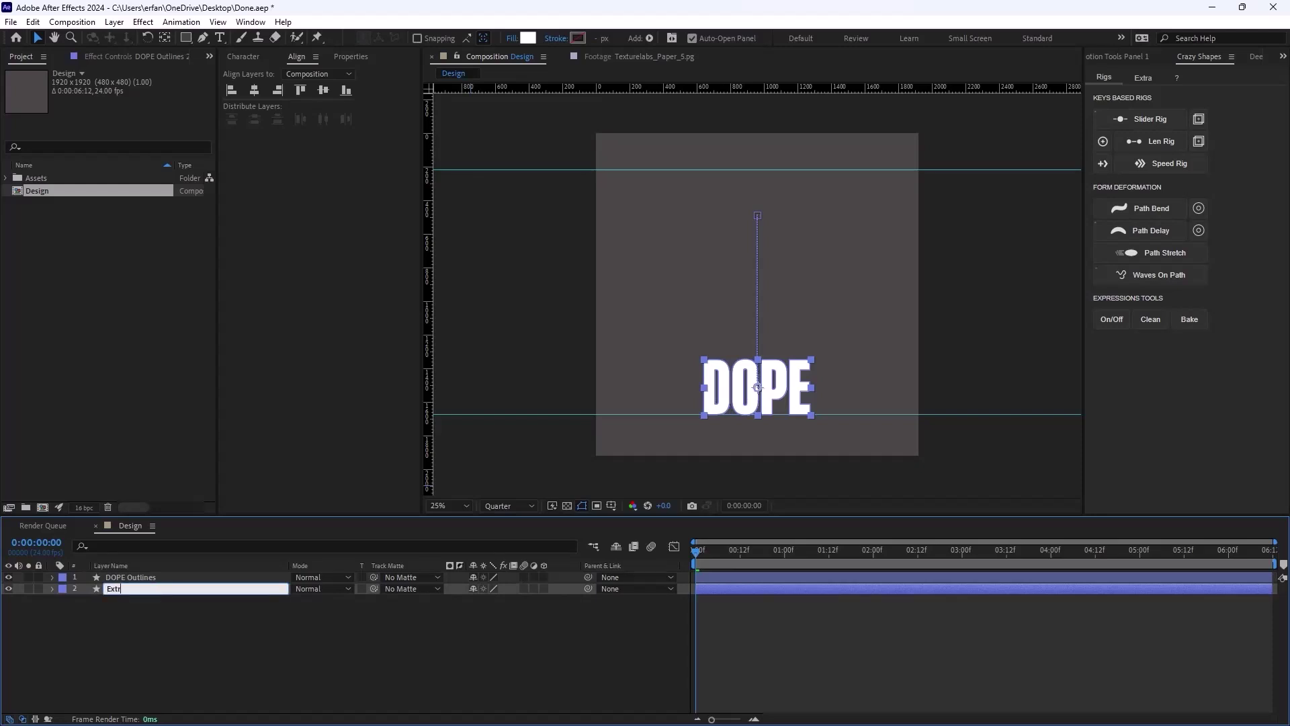
pyautogui.write('ude')
pyautogui.press('Return')
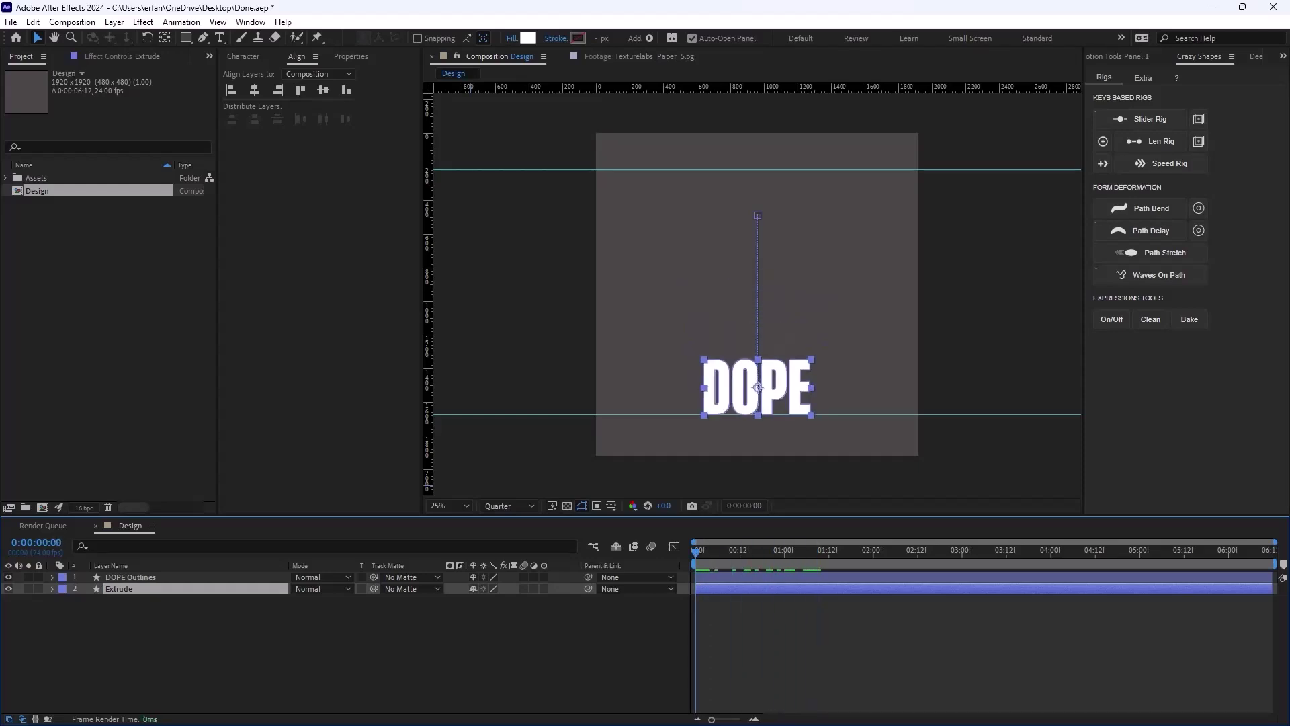
# - Apply the Echo effect to the Extrude layer
pyautogui.hotkey('ctrl', 'space')
pyautogui.write('c')
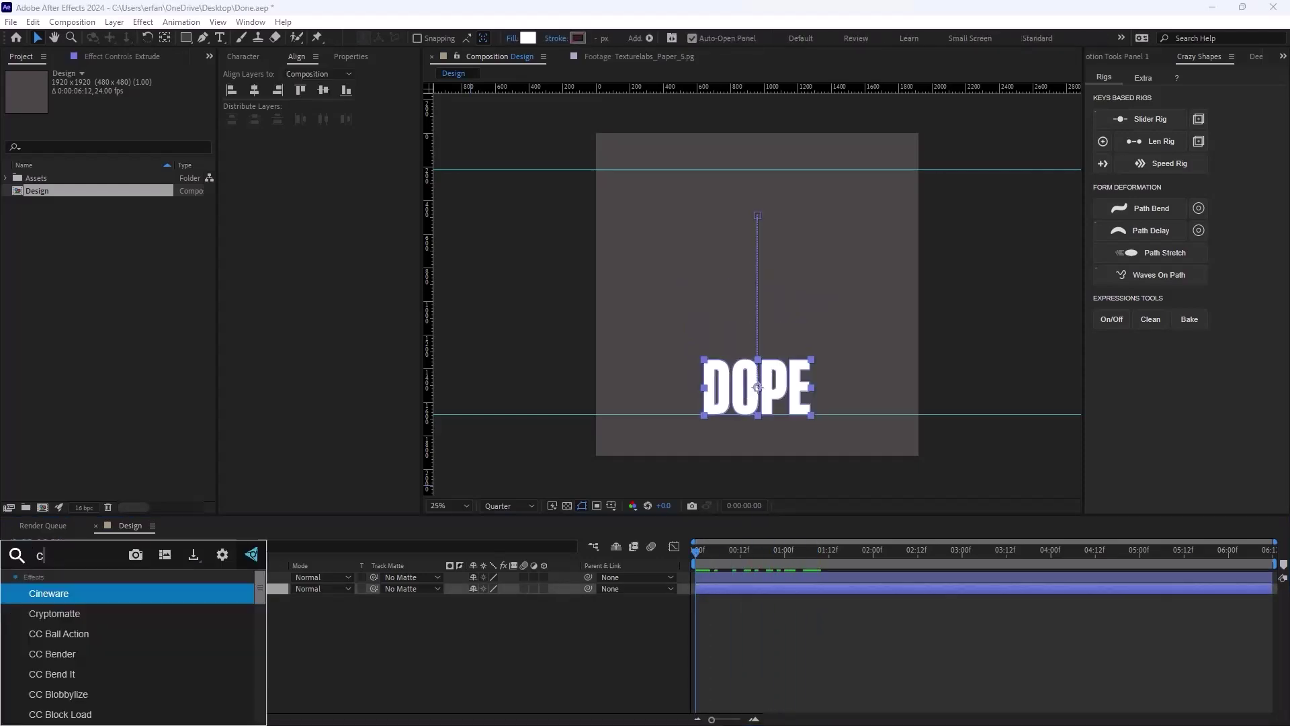
pyautogui.hotkey('ctrl', 'a')
pyautogui.write('ec')
pyautogui.press('Return')
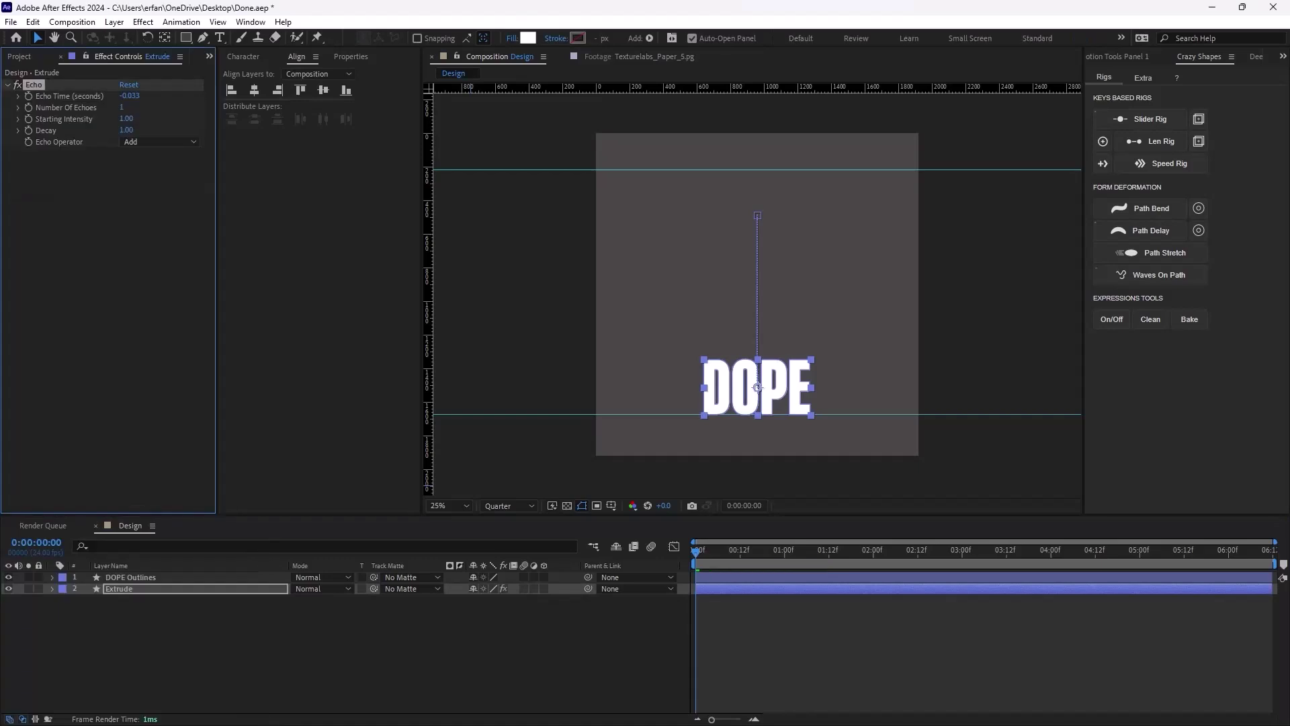
# - Set the Echo effect's Number of Echoes to 450 and preview the extrusion trailing behind the letters
pyautogui.press('space')
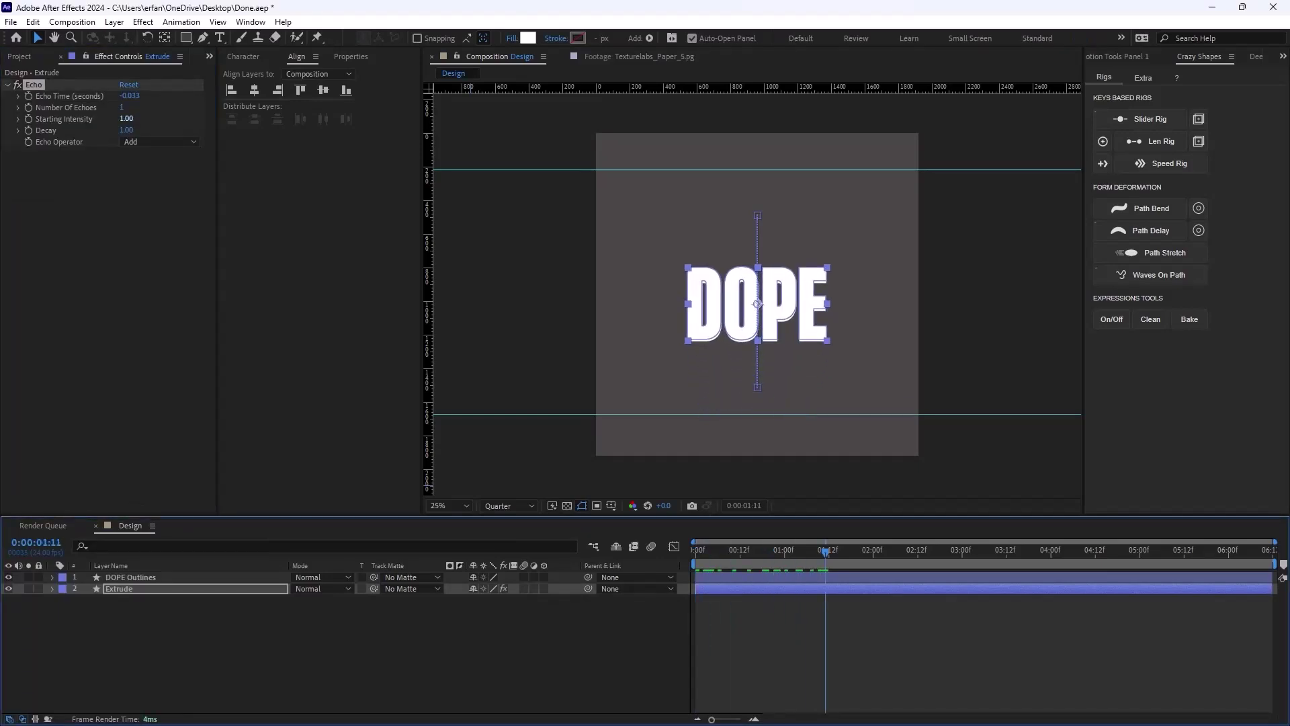
pyautogui.moveTo(121, 108); pyautogui.dragTo(414, 108)
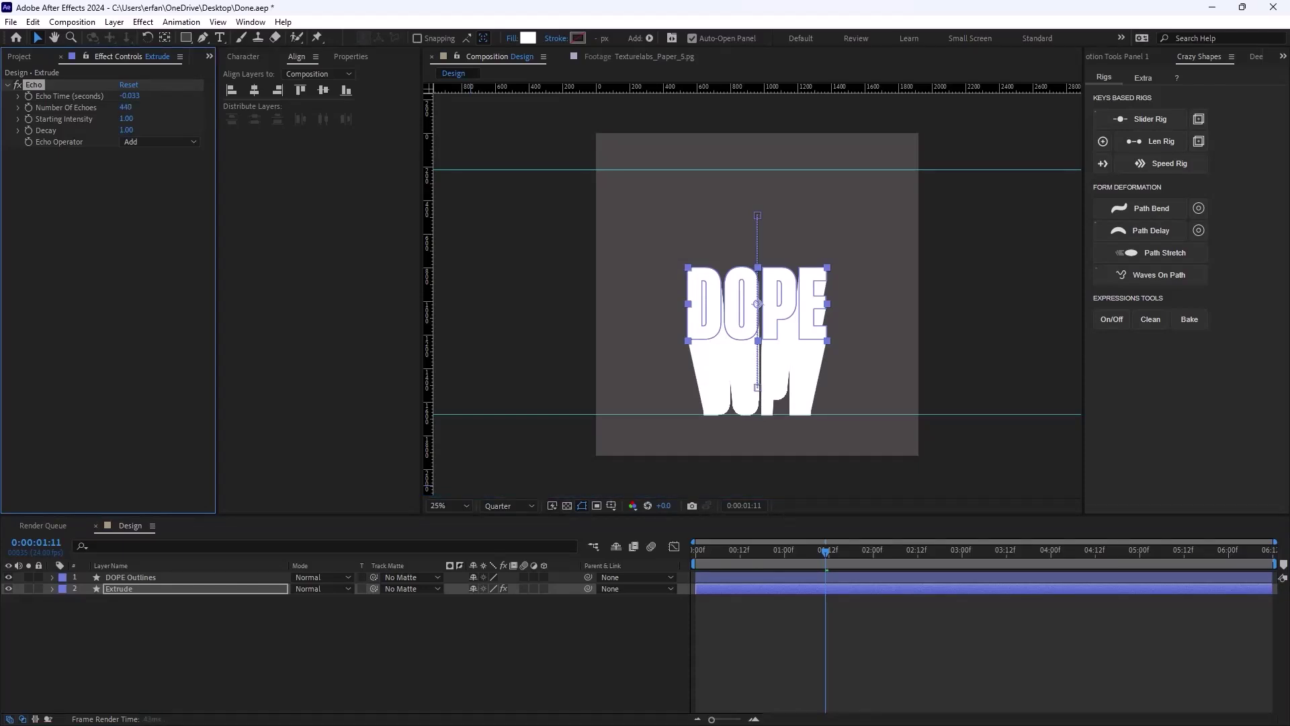
pyautogui.click(126, 108)
pyautogui.write('450')
pyautogui.press('Return')
pyautogui.press('.')
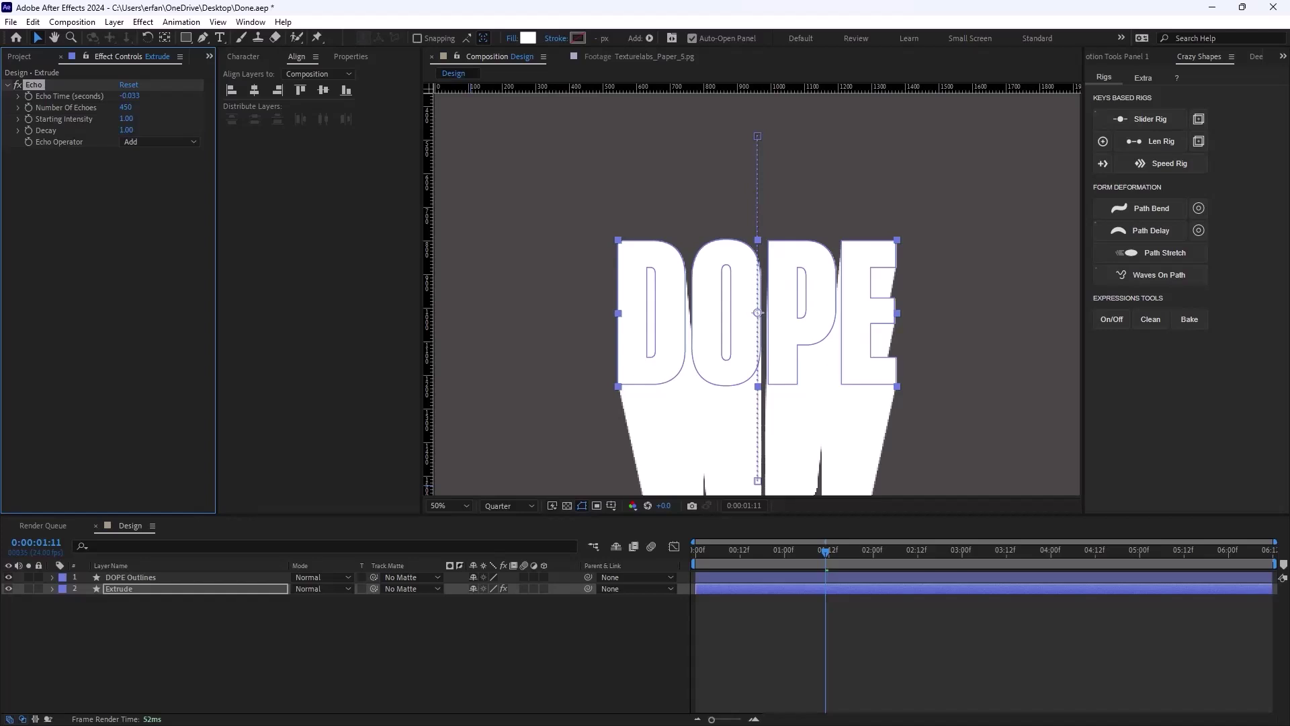
pyautogui.press('space')
pyautogui.press(',')
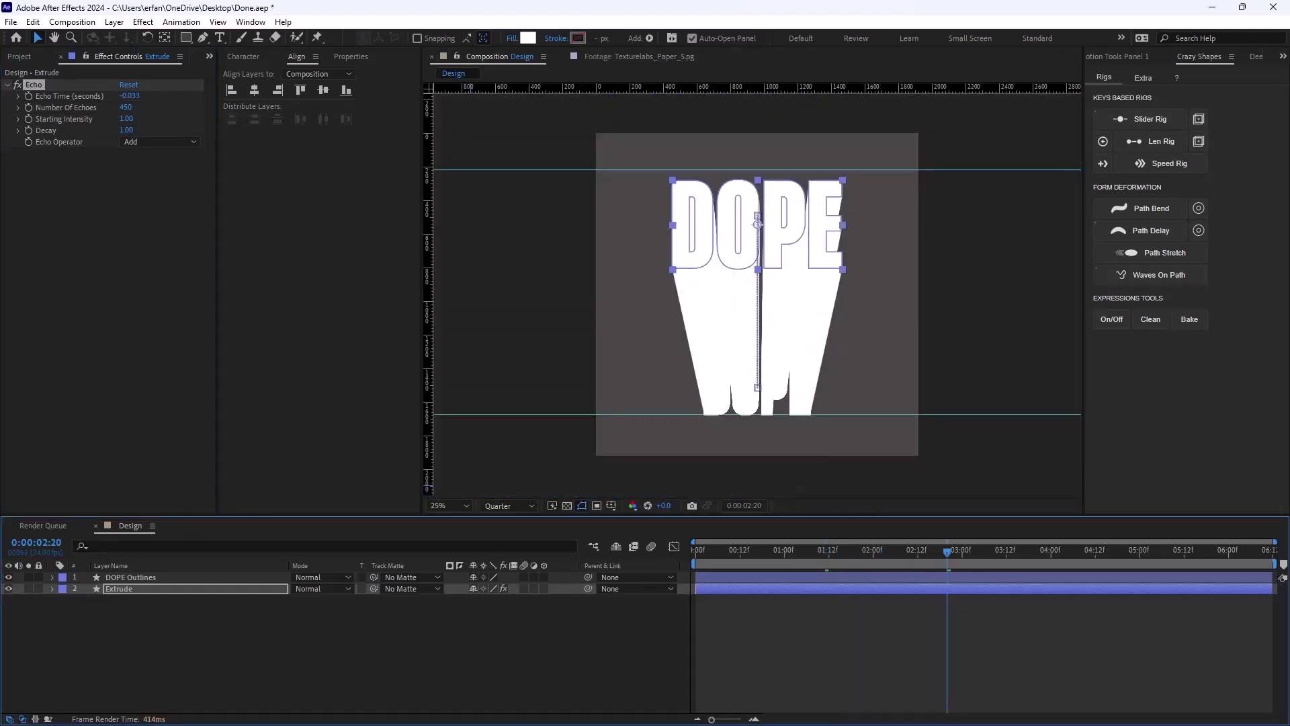
# - Change the Extrude layer's shape fill color to red, keeping the layer selected
pyautogui.click(528, 38)
pyautogui.moveTo(1001, 396); pyautogui.dragTo(1020, 374)
pyautogui.press('Return')
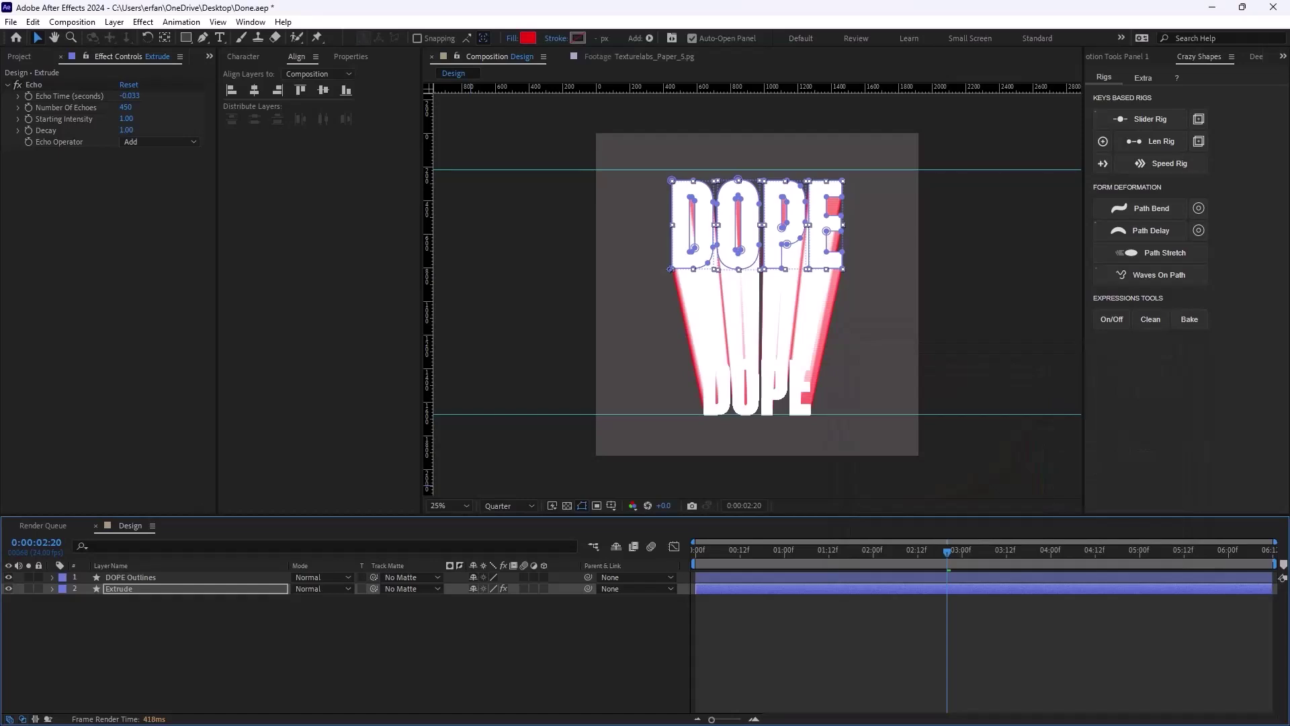
pyautogui.press('F2')
pyautogui.click(119, 589)
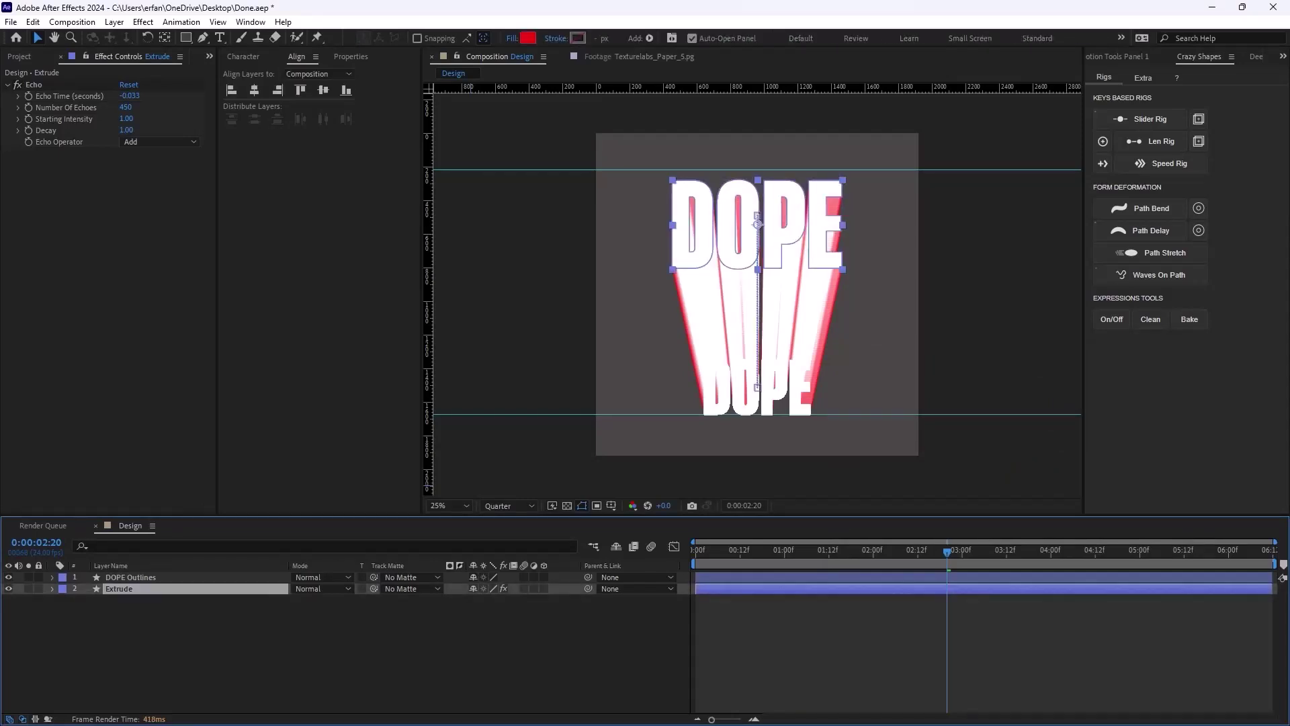
# - Apply a Fill effect to the Extrude layer beneath Echo, leaving Invert off
pyautogui.hotkey('ctrl', 'space')
pyautogui.write('fill')
pyautogui.press('Return')
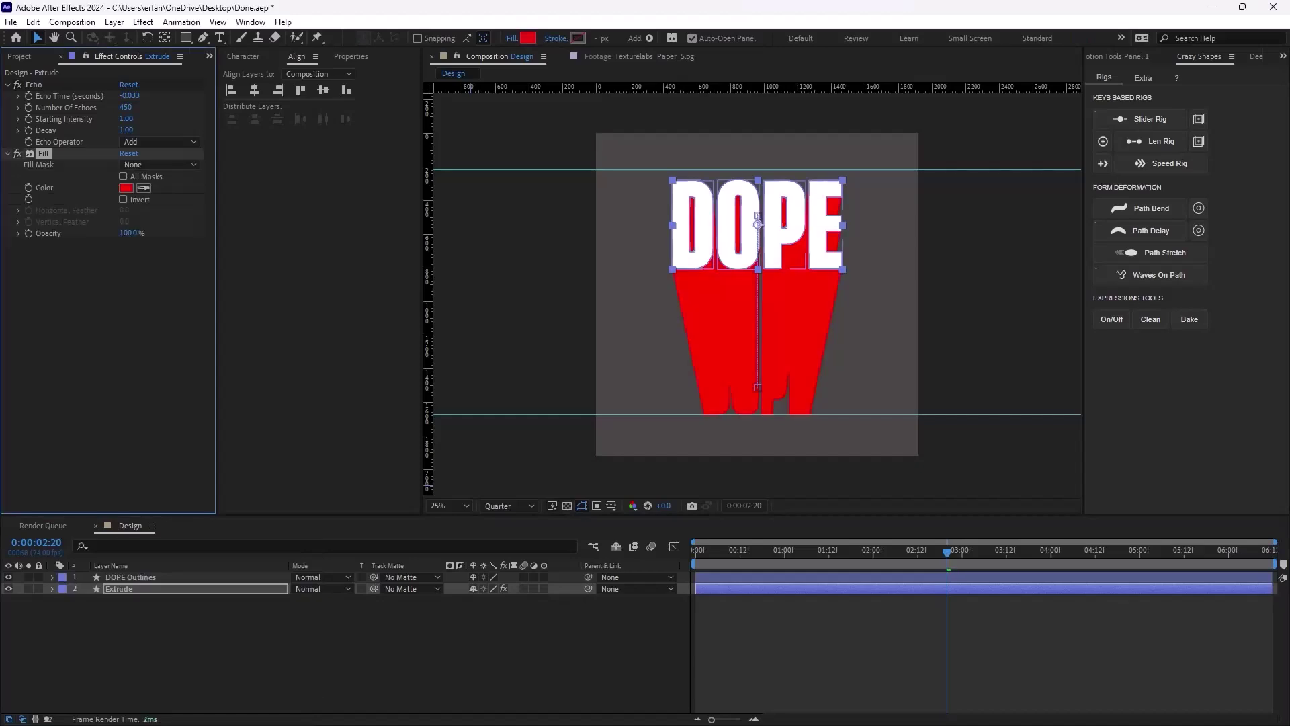
pyautogui.click(123, 199)
pyautogui.click(123, 200)
# - Set the Fill effect's color to 1C1C1C and deselect the Extrude layer
pyautogui.click(126, 187)
pyautogui.write('1C1C1C')
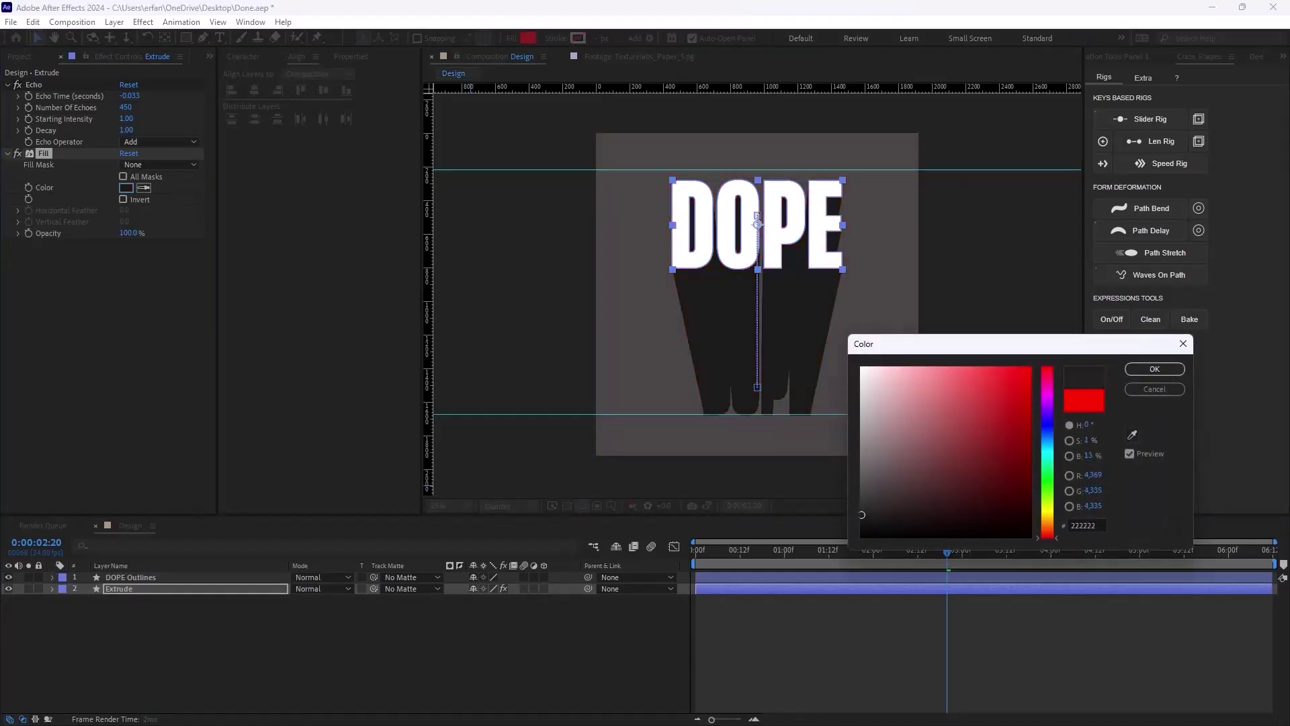
pyautogui.press('Return')
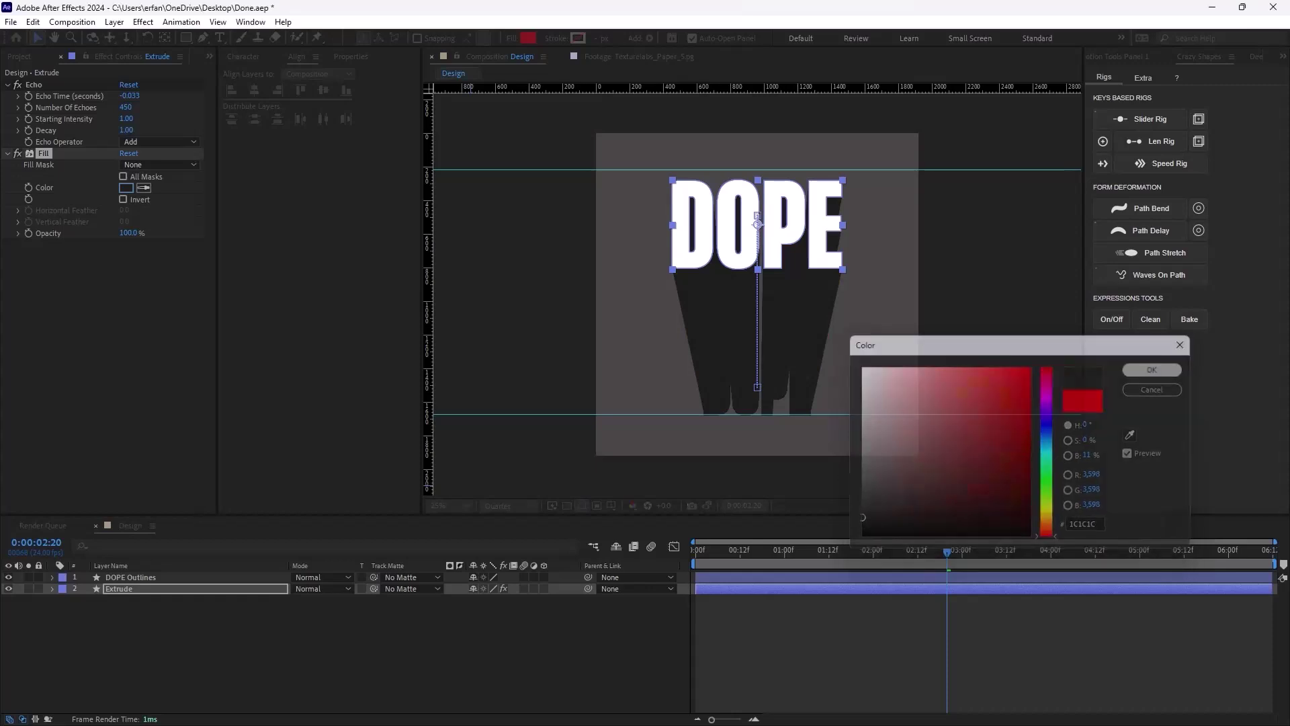
pyautogui.press('F2')
pyautogui.press('.')
pyautogui.press(',')
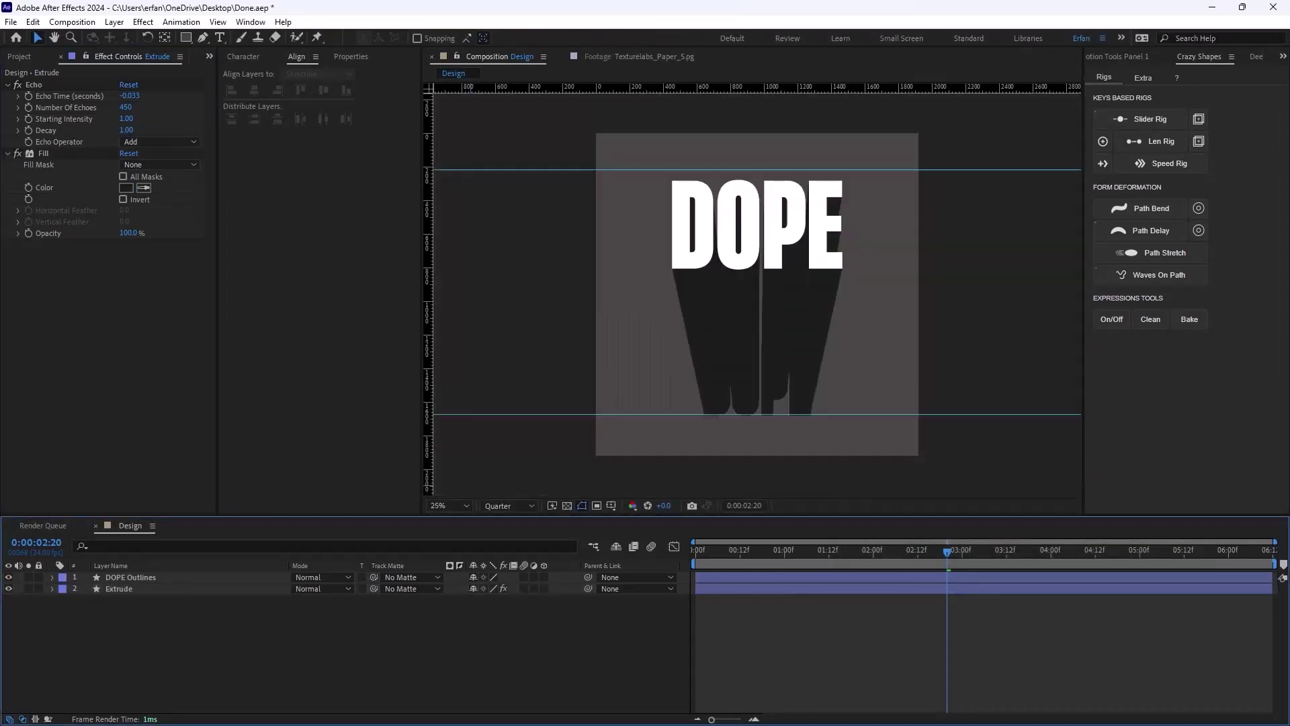
# - Scrub through the extruded DOPE animation to check it, ending at the start of the composition
pyautogui.press('pageup')
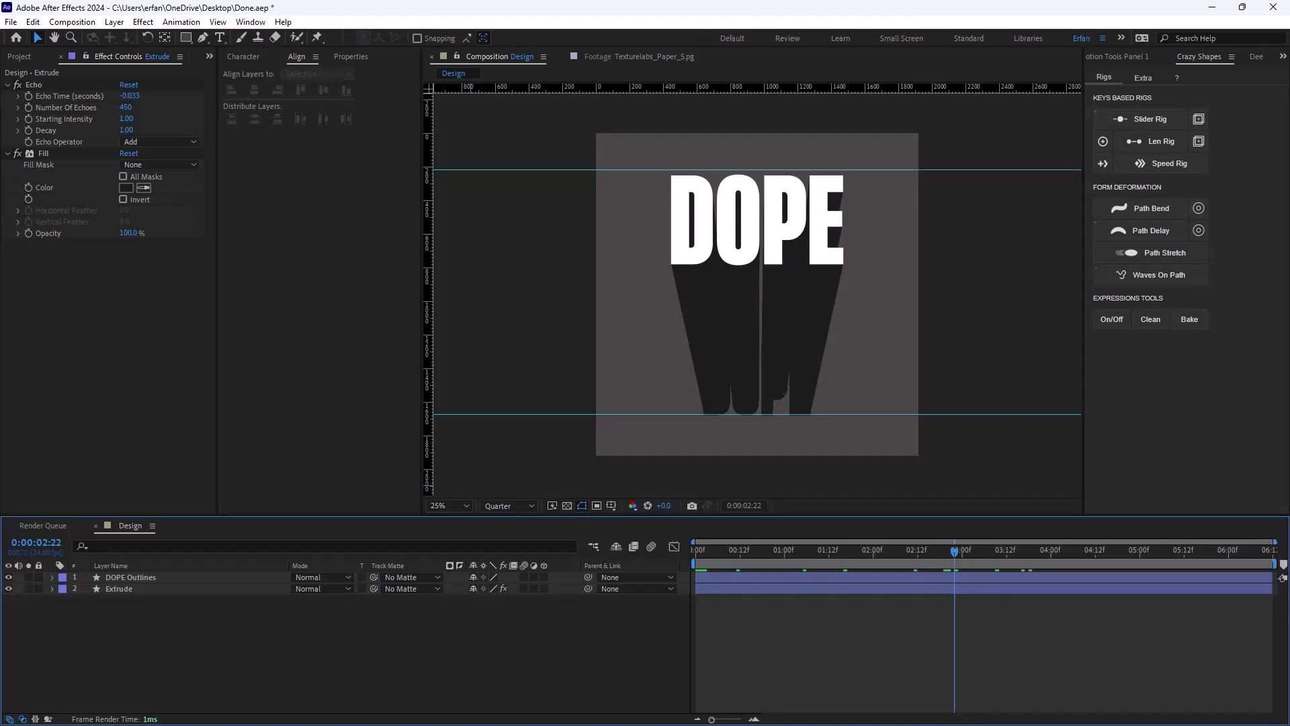
pyautogui.moveTo(943, 551); pyautogui.dragTo(877, 550)
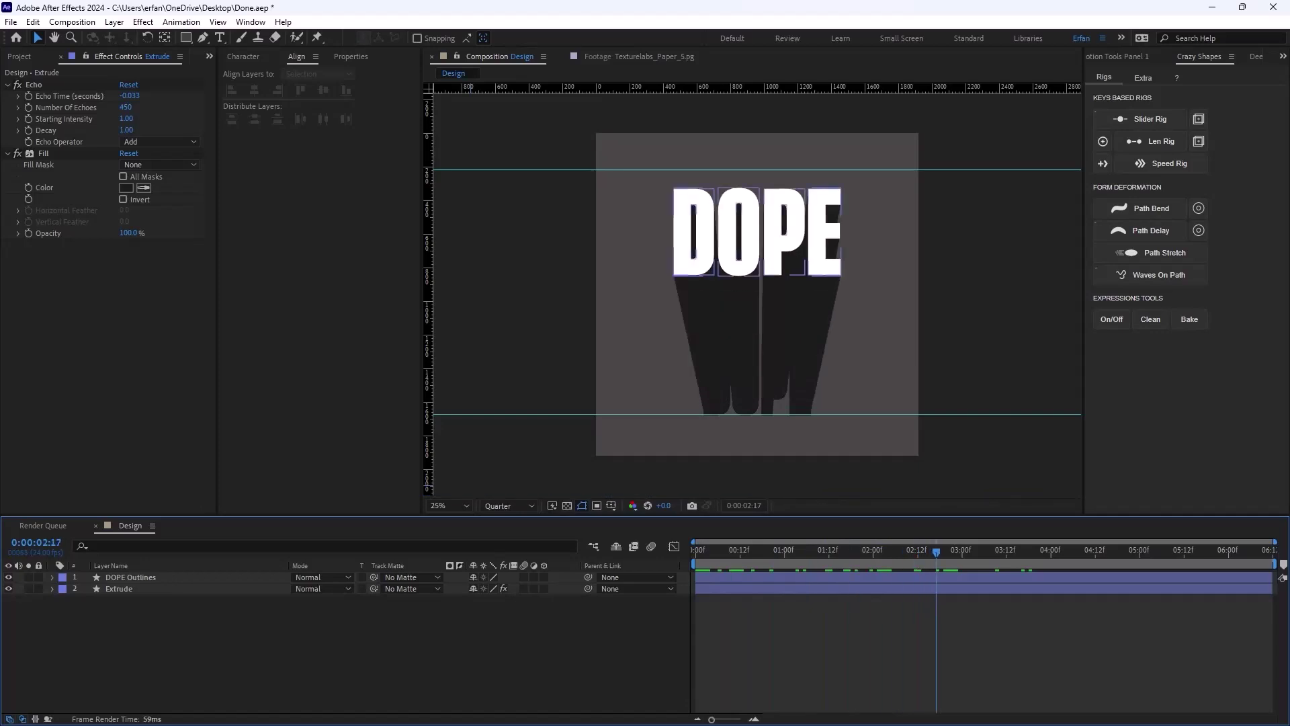
pyautogui.moveTo(936, 551); pyautogui.dragTo(696, 551)
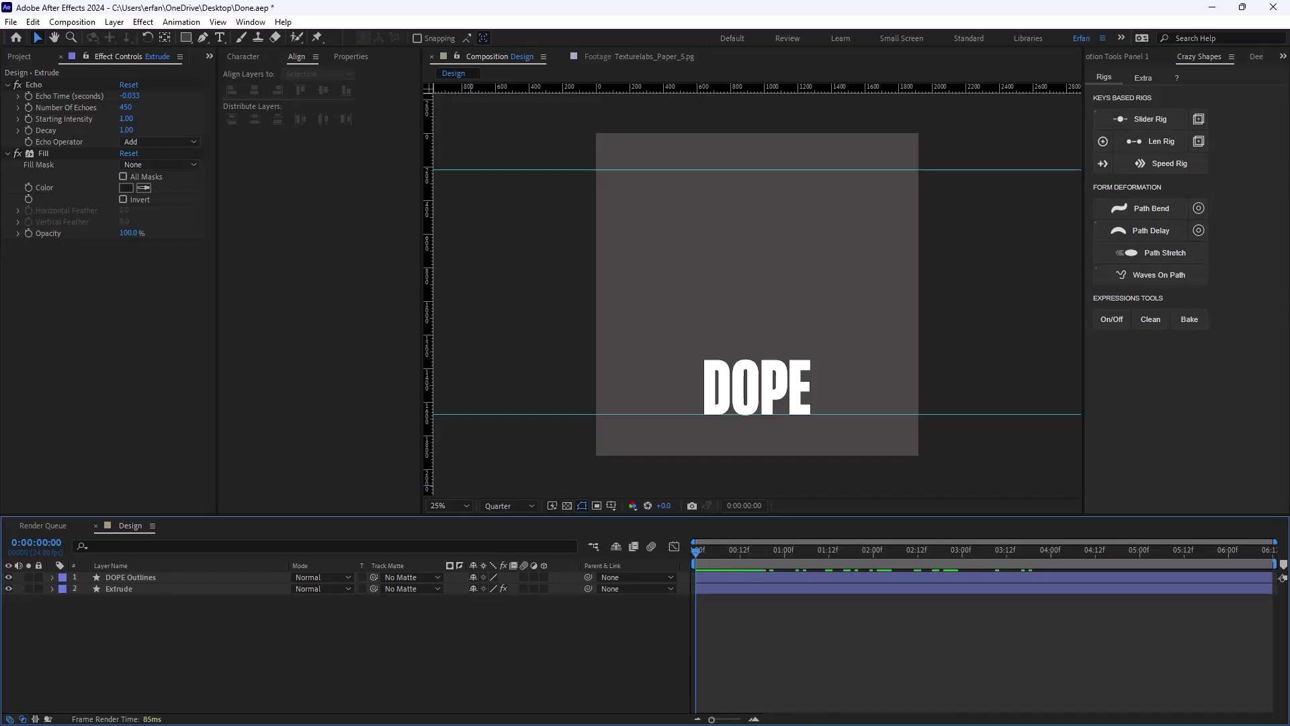
# - Bring up Motion Tools Panel 1 and widen it to show more of its tools
pyautogui.click(1116, 56)
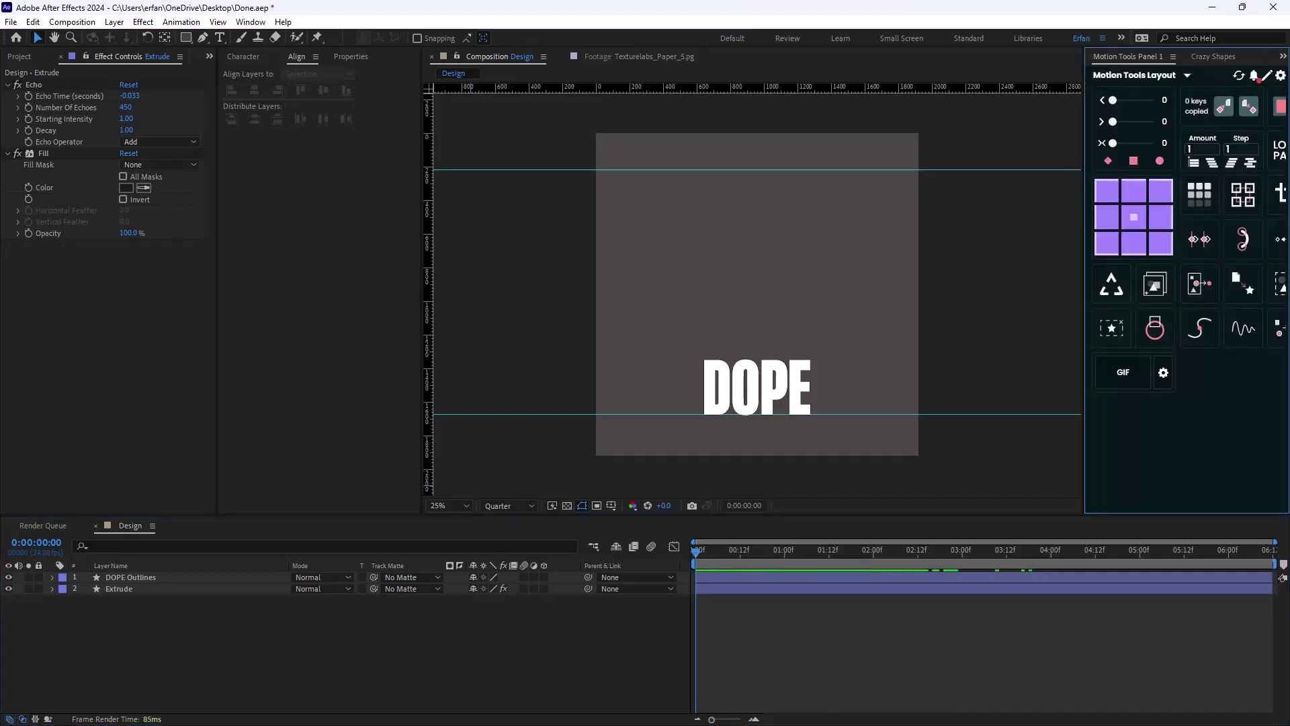
pyautogui.moveTo(1083, 201); pyautogui.dragTo(1037, 202)
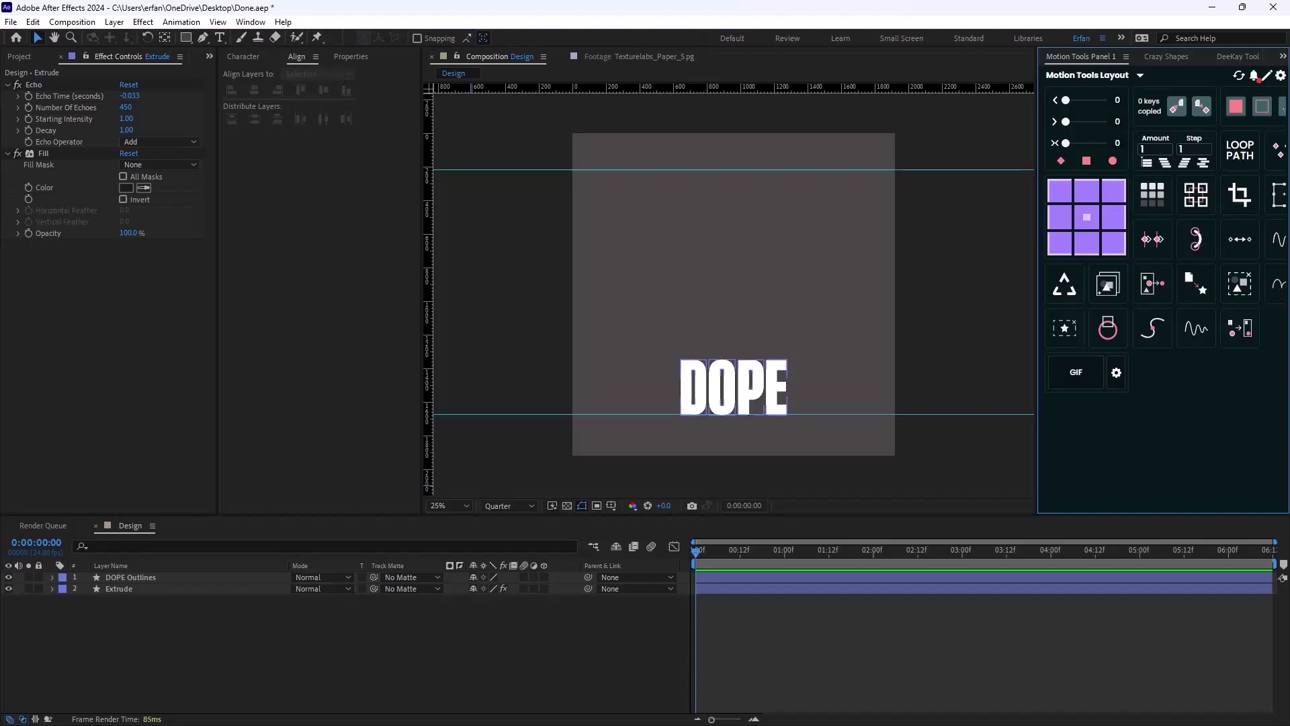
pyautogui.hotkey('ctrl', 'shift', 'a')
# - Open Essential Graphics and choose Design as the primary composition
pyautogui.click(250, 22)
pyautogui.click(288, 203)
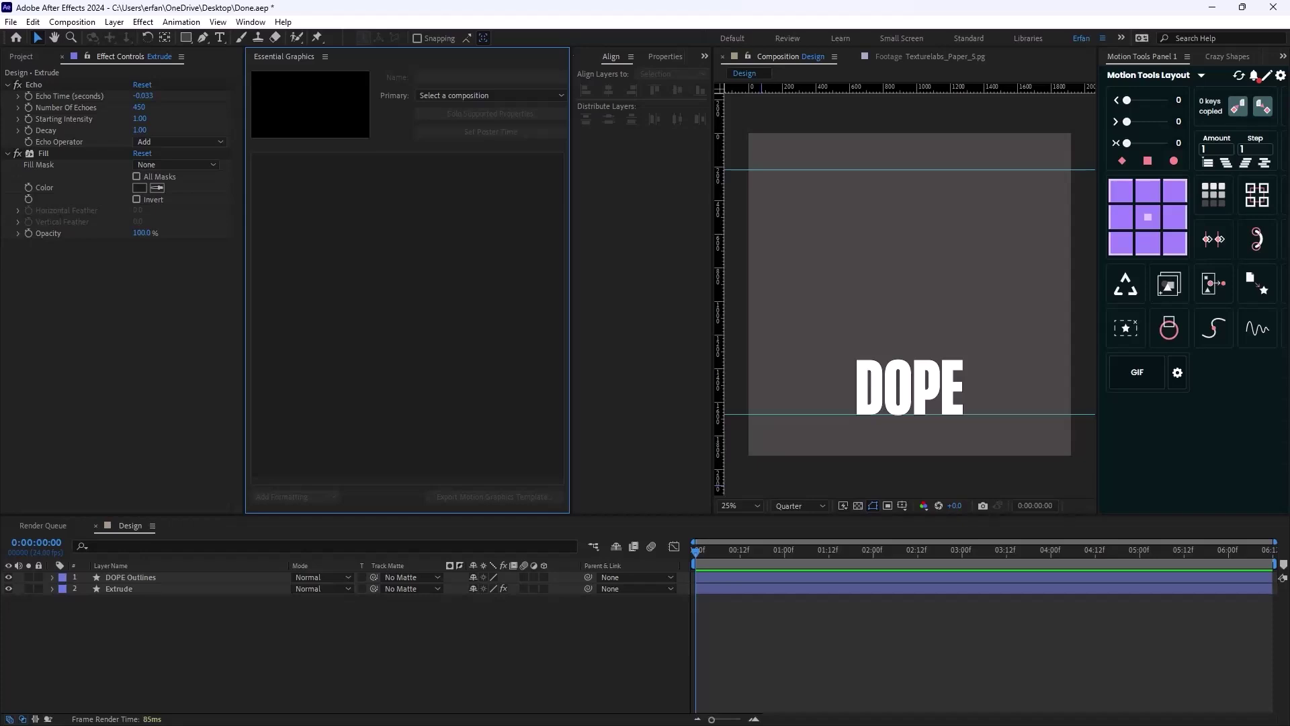
pyautogui.click(491, 95)
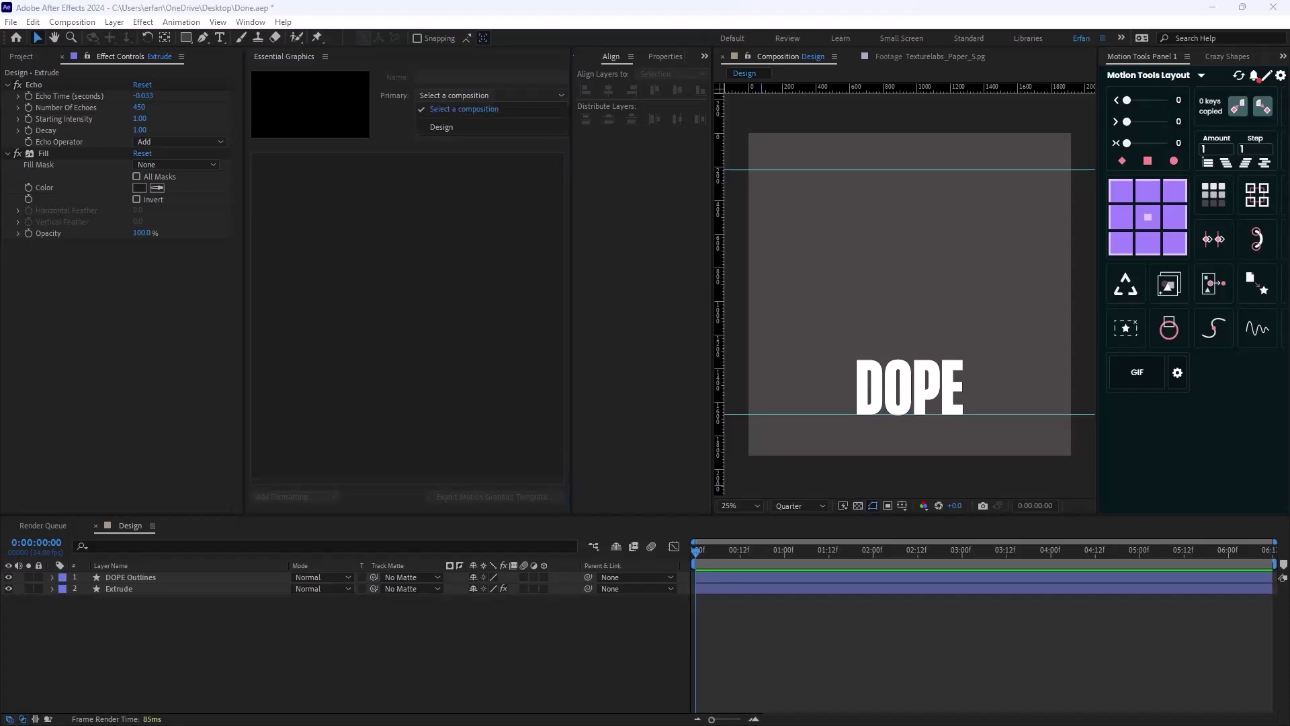
pyautogui.click(441, 127)
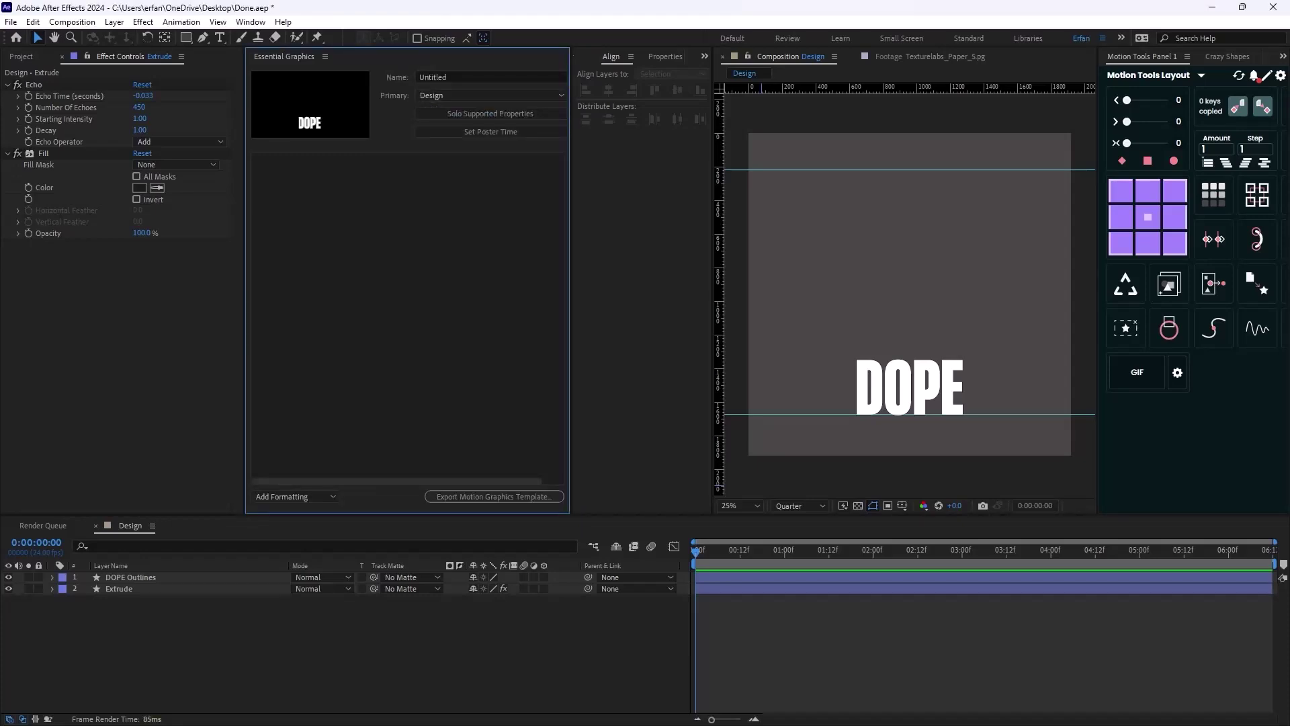
# - Add the D letter group's Opacity from DOPE Outlines to Essential Graphics and widen the area to show its full slider
pyautogui.click(336, 638)
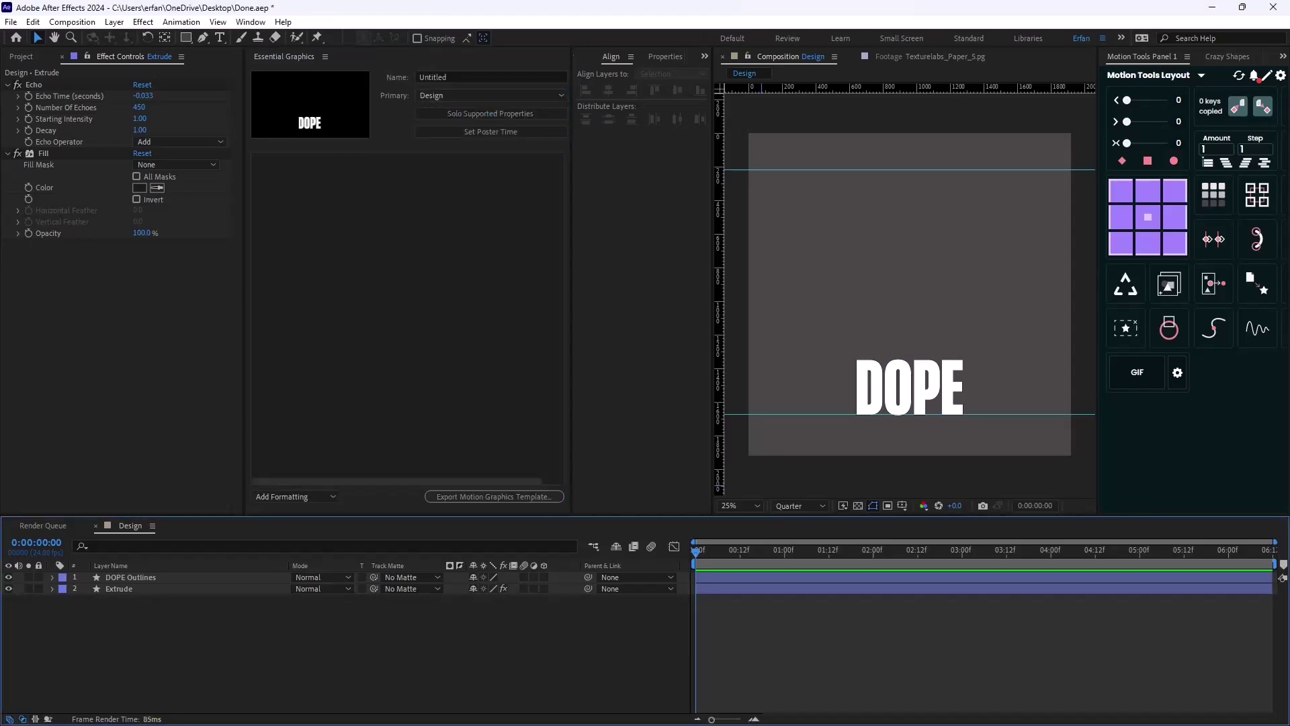
pyautogui.hotkey('ctrl', 'a')
pyautogui.click(131, 577)
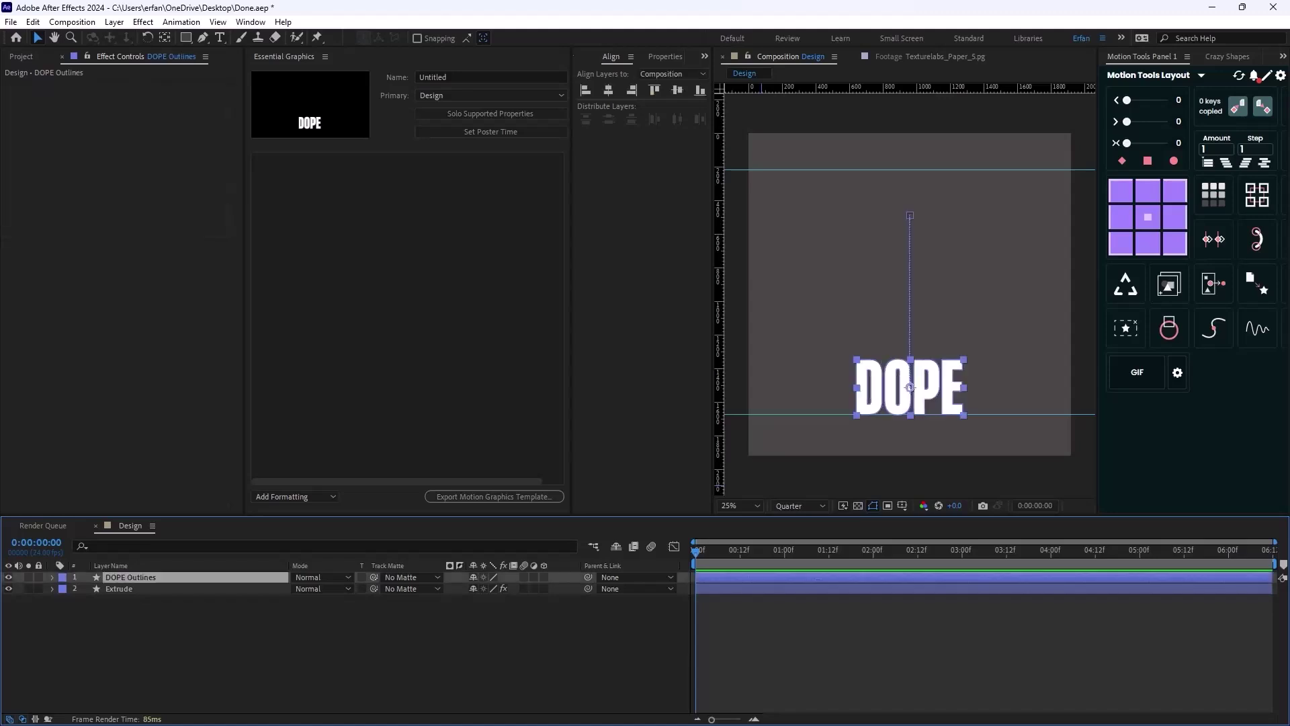
pyautogui.click(53, 577)
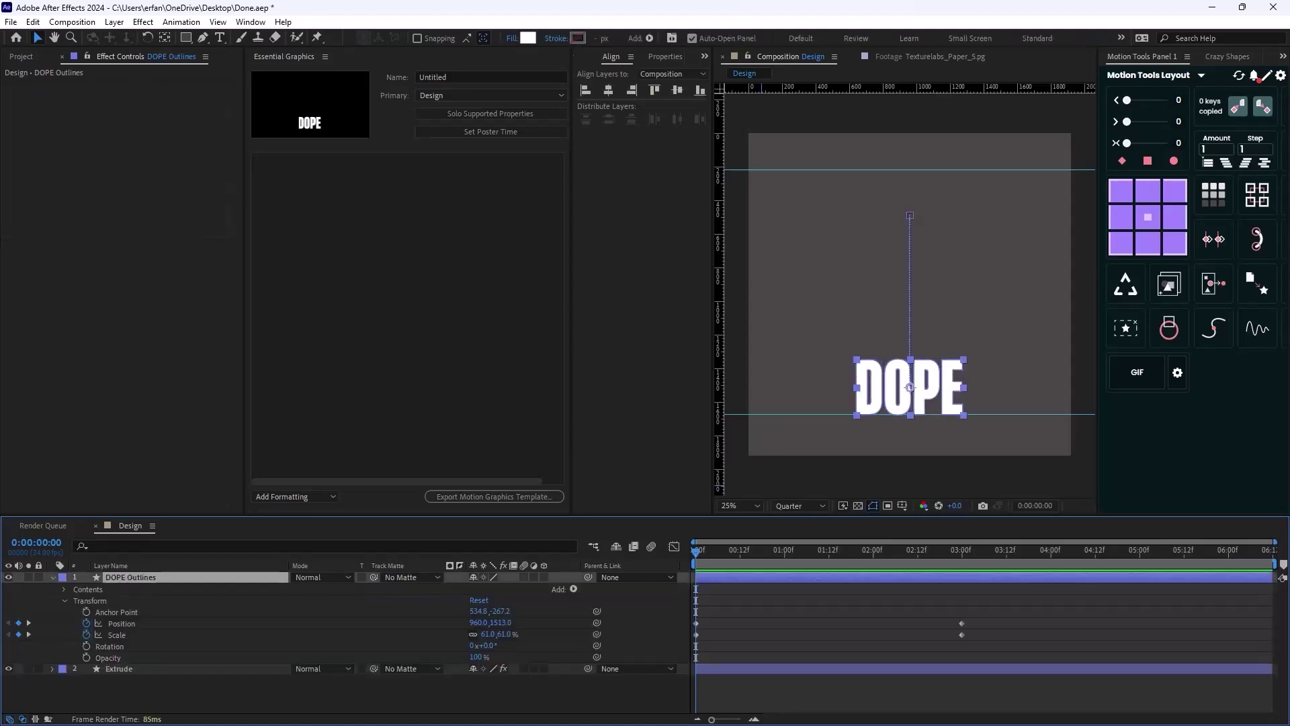
pyautogui.click(65, 601)
pyautogui.click(64, 589)
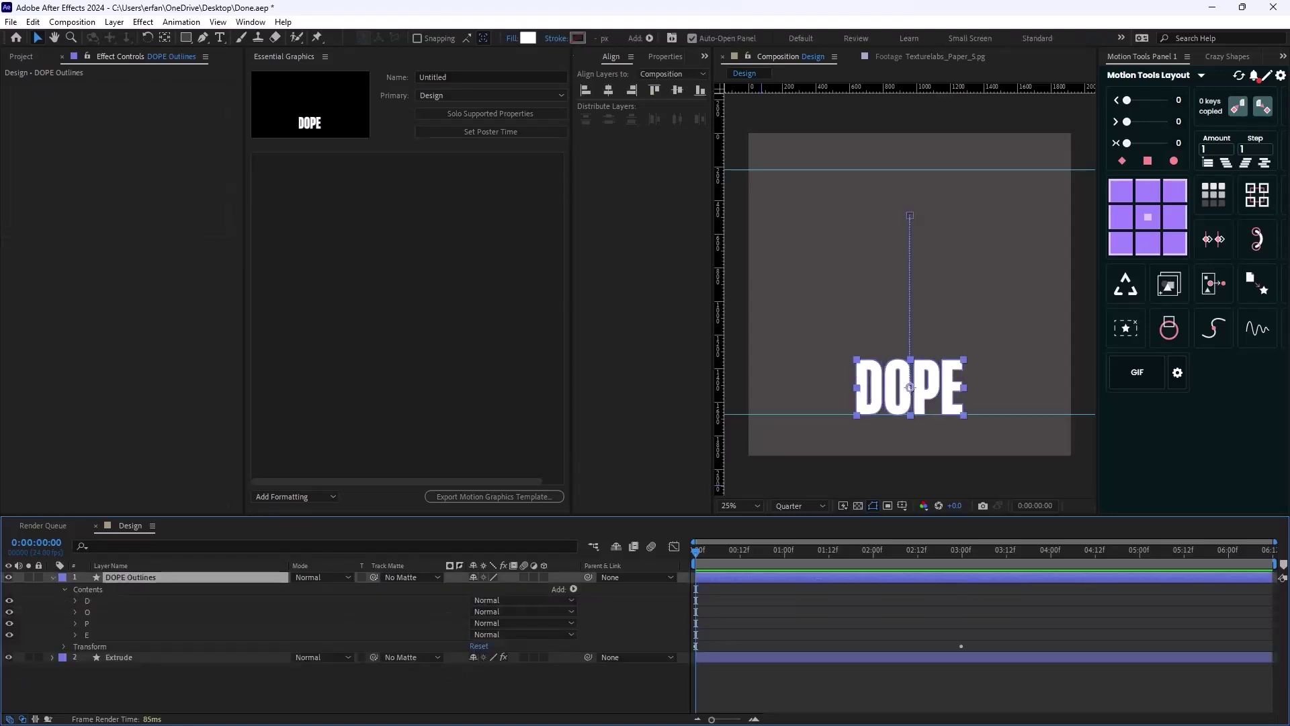
pyautogui.click(76, 601)
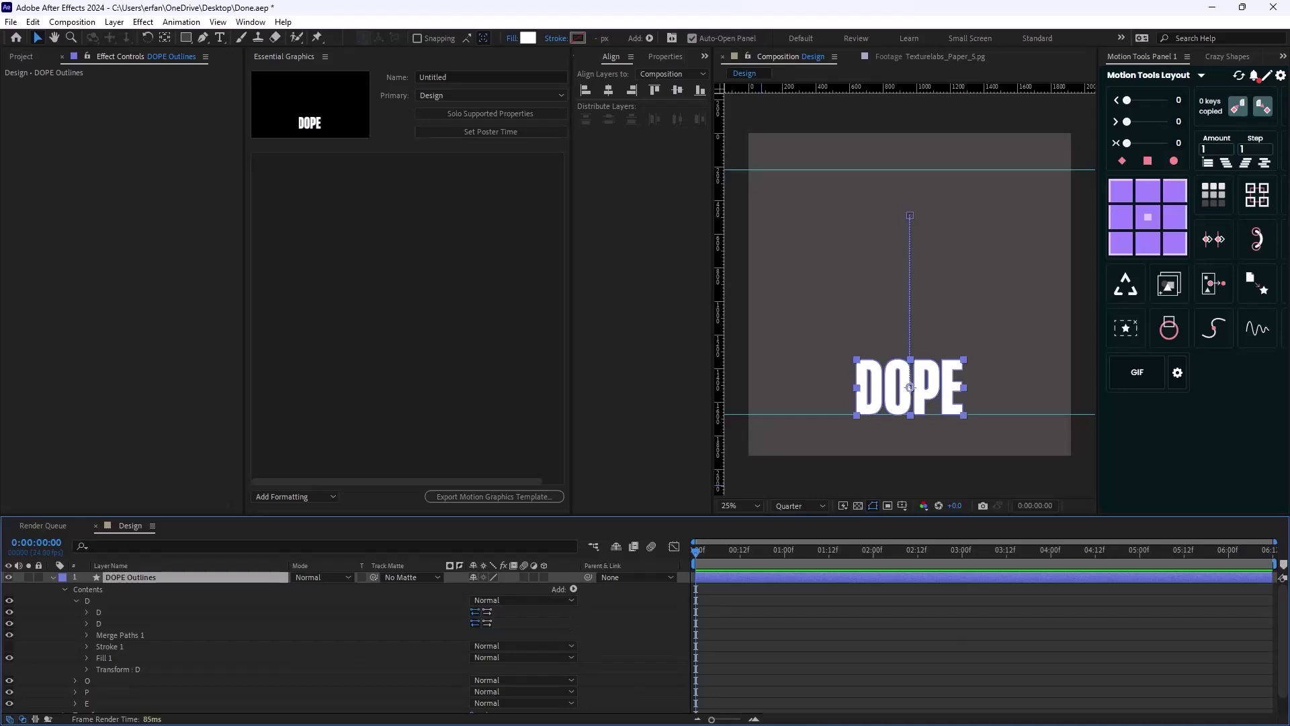
pyautogui.click(87, 669)
pyautogui.scroll(-2, 289, 639)
pyautogui.scroll(-1, 336, 639)
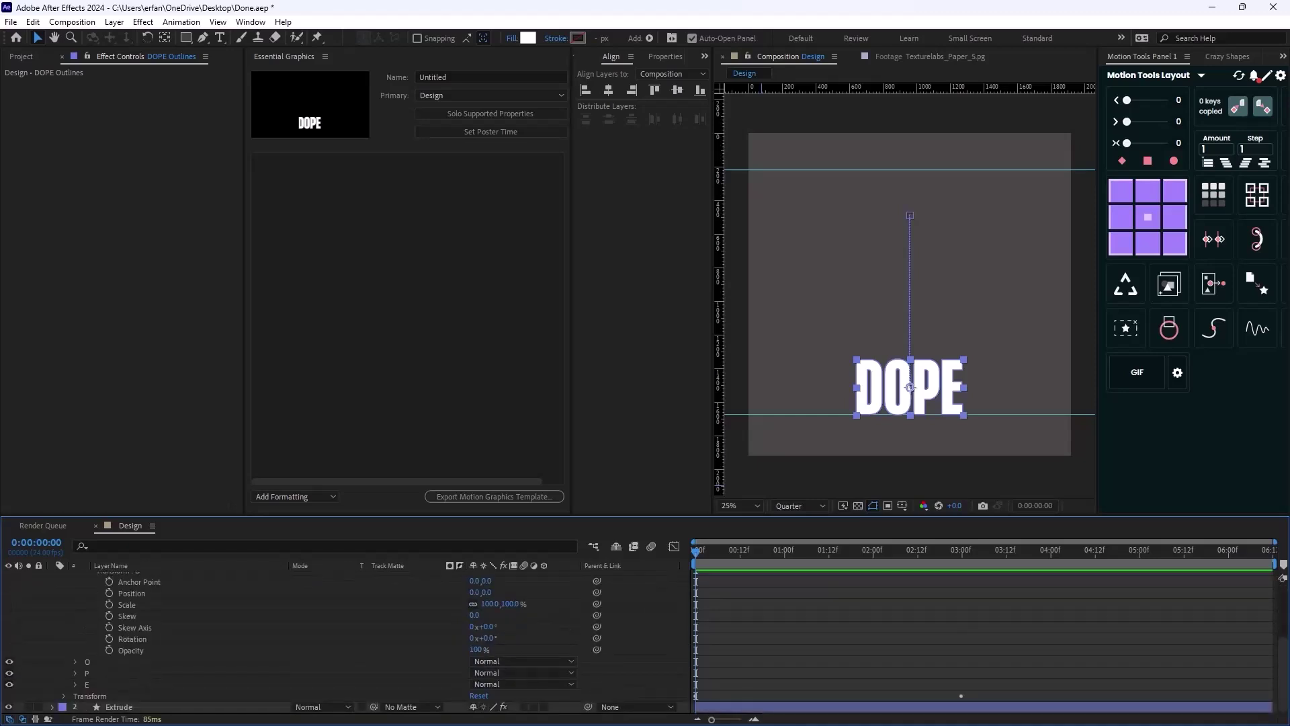
pyautogui.moveTo(131, 650); pyautogui.dragTo(369, 183)
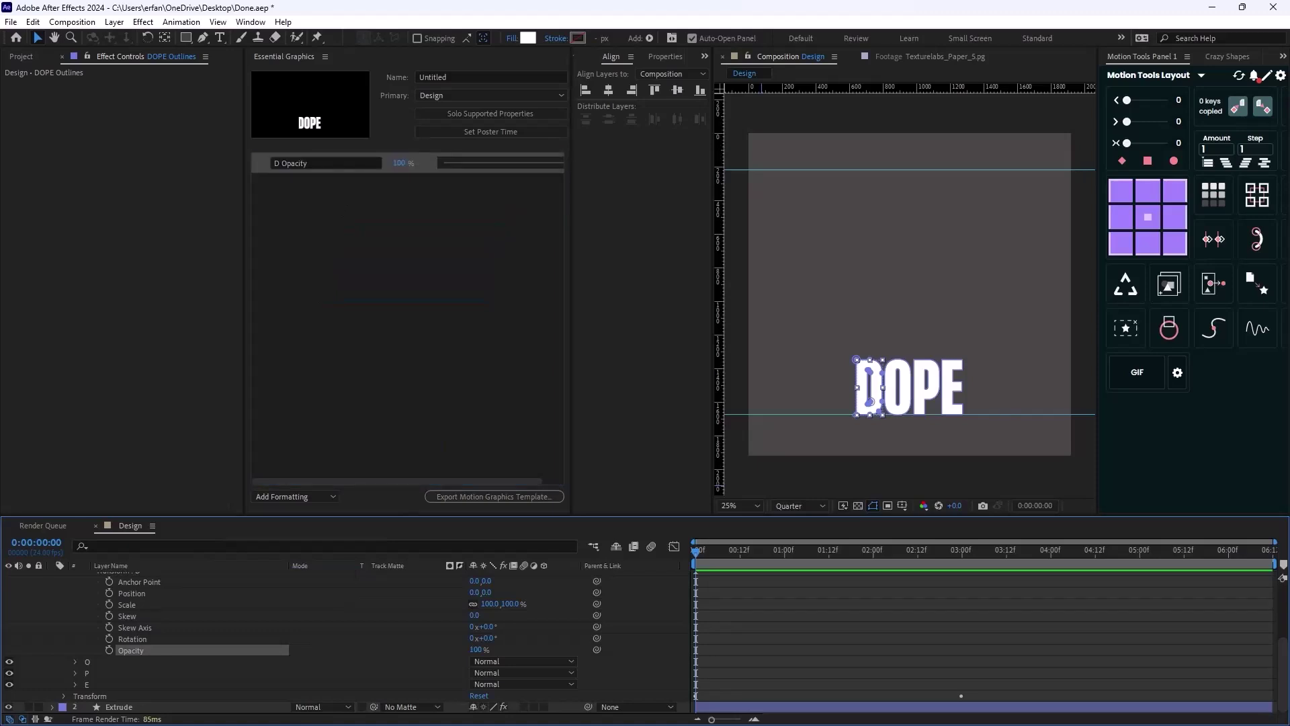
pyautogui.moveTo(571, 148)
pyautogui.mouseDown()
pyautogui.moveTo(611, 148)
pyautogui.moveTo(584, 163)
pyautogui.moveTo(444, 162)
pyautogui.moveTo(591, 163)
pyautogui.mouseUp()
# - Collapse the D group and add the O letter group's transform Opacity to Essential Graphics
pyautogui.scroll(4, 346, 641)
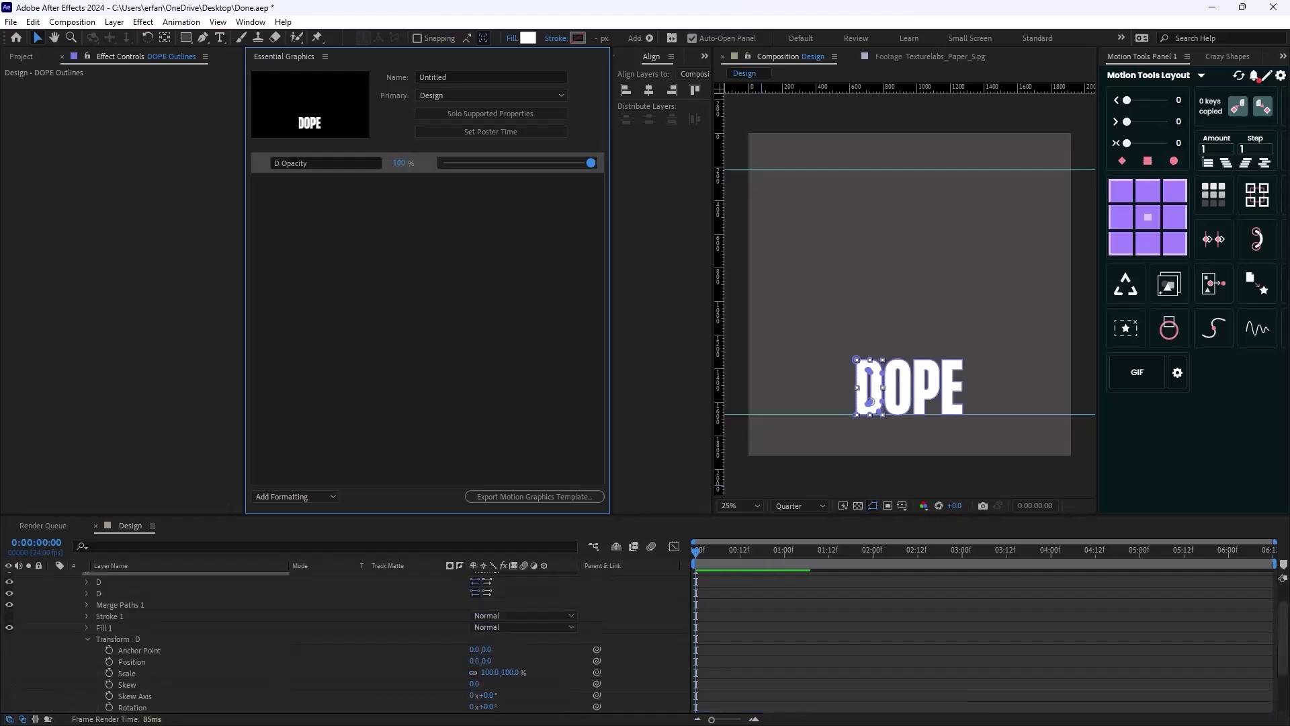
pyautogui.click(75, 600)
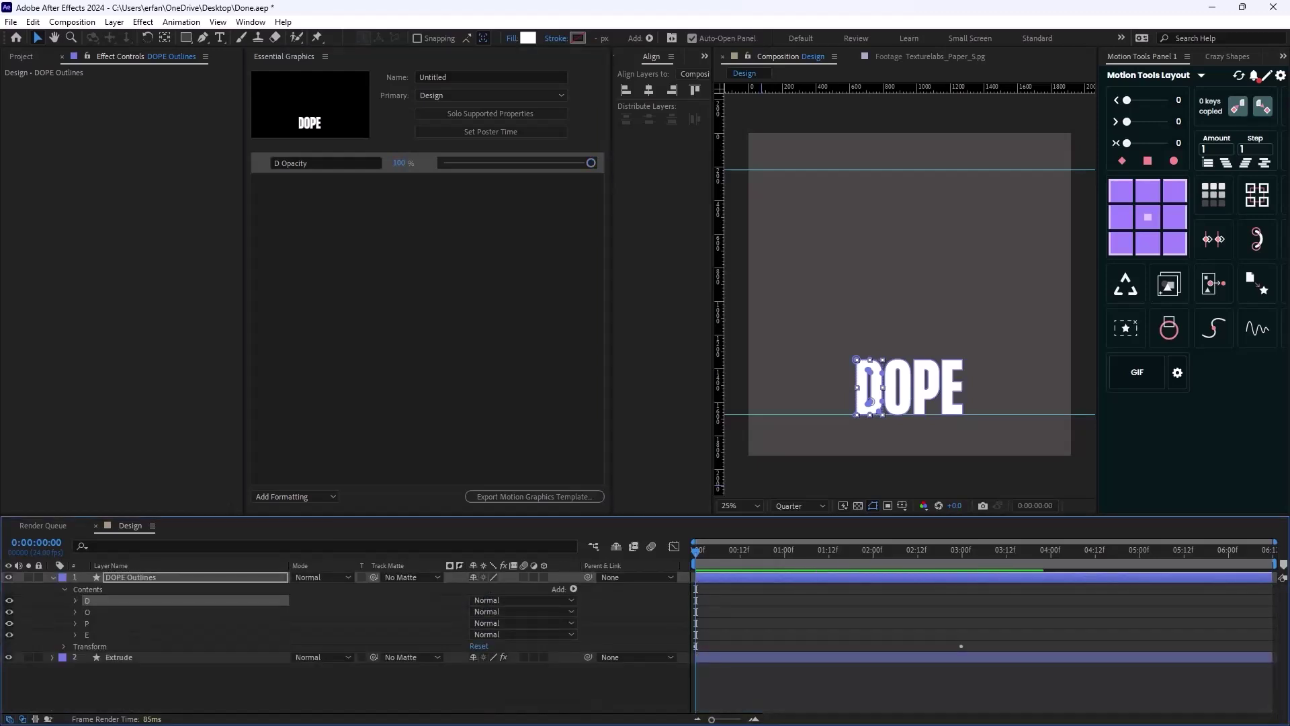
pyautogui.click(76, 611)
pyautogui.scroll(-1, 346, 641)
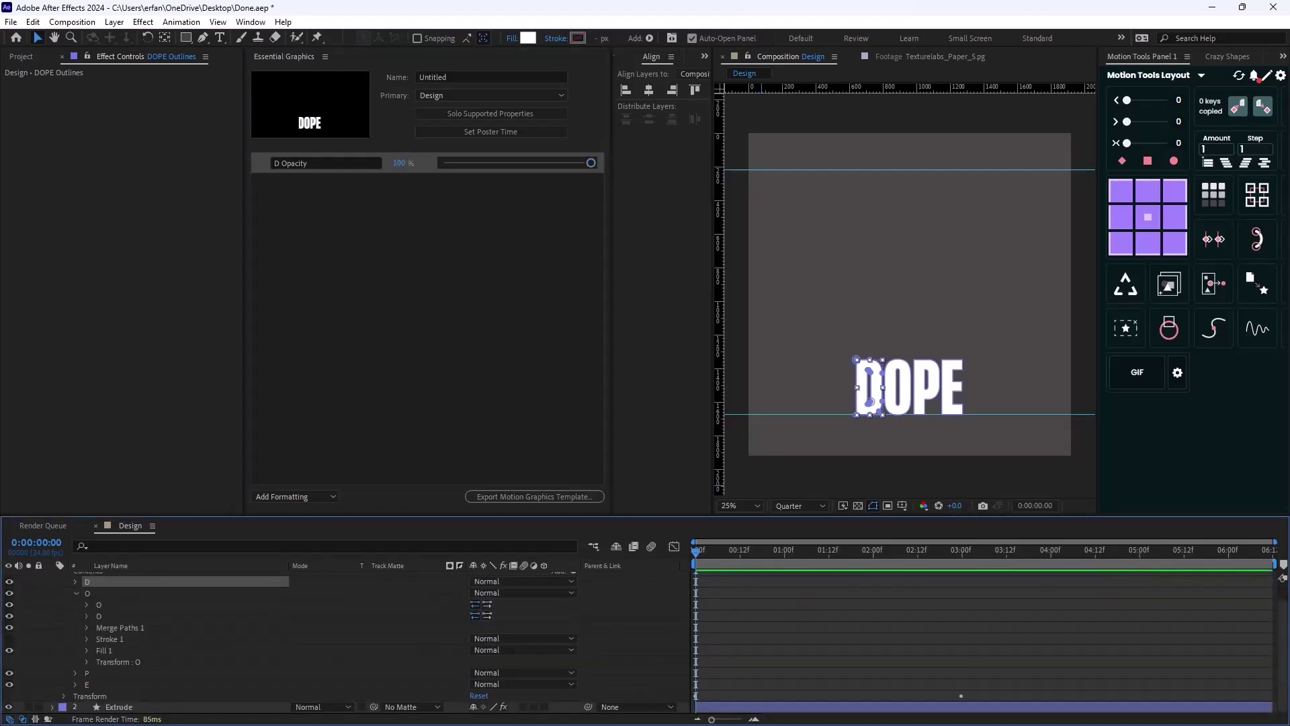
pyautogui.click(87, 662)
pyautogui.scroll(-3, 346, 641)
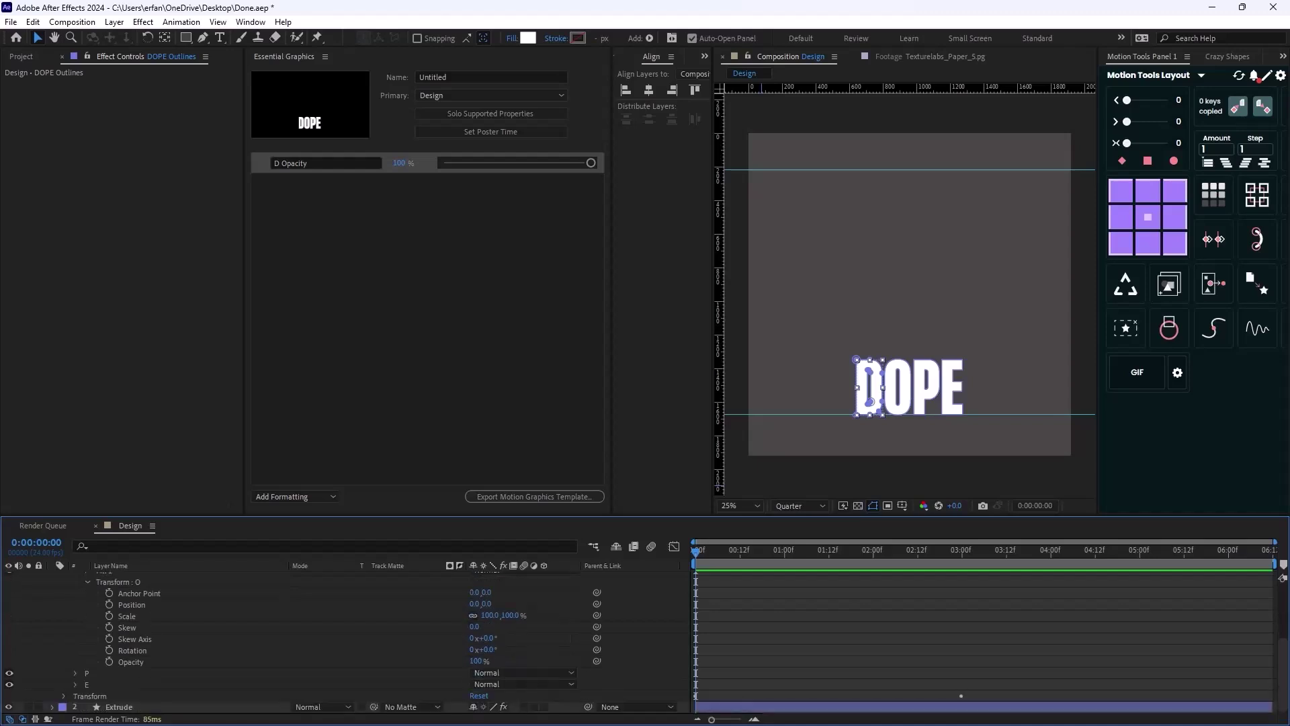
pyautogui.moveTo(131, 662); pyautogui.dragTo(363, 330)
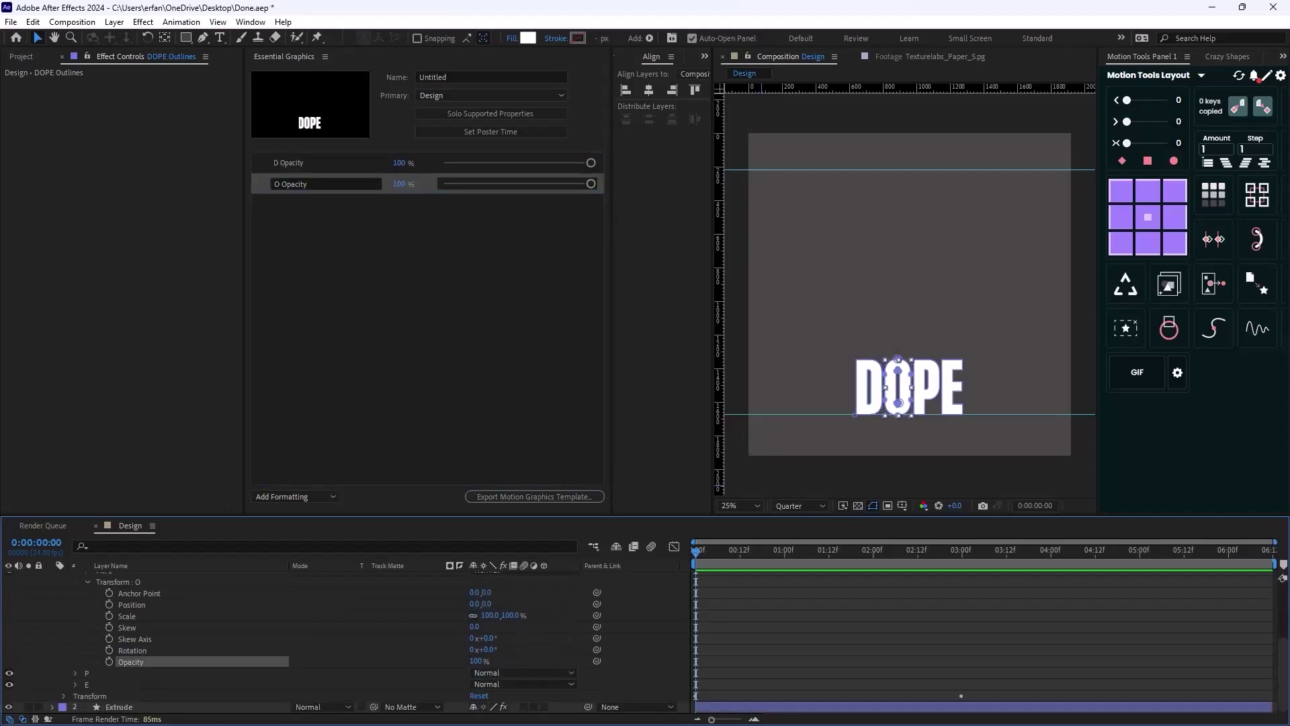
# - Add the P letter group's transform Opacity to Essential Graphics
pyautogui.click(75, 672)
pyautogui.scroll(-2, 346, 641)
pyautogui.click(86, 672)
pyautogui.scroll(-3, 346, 642)
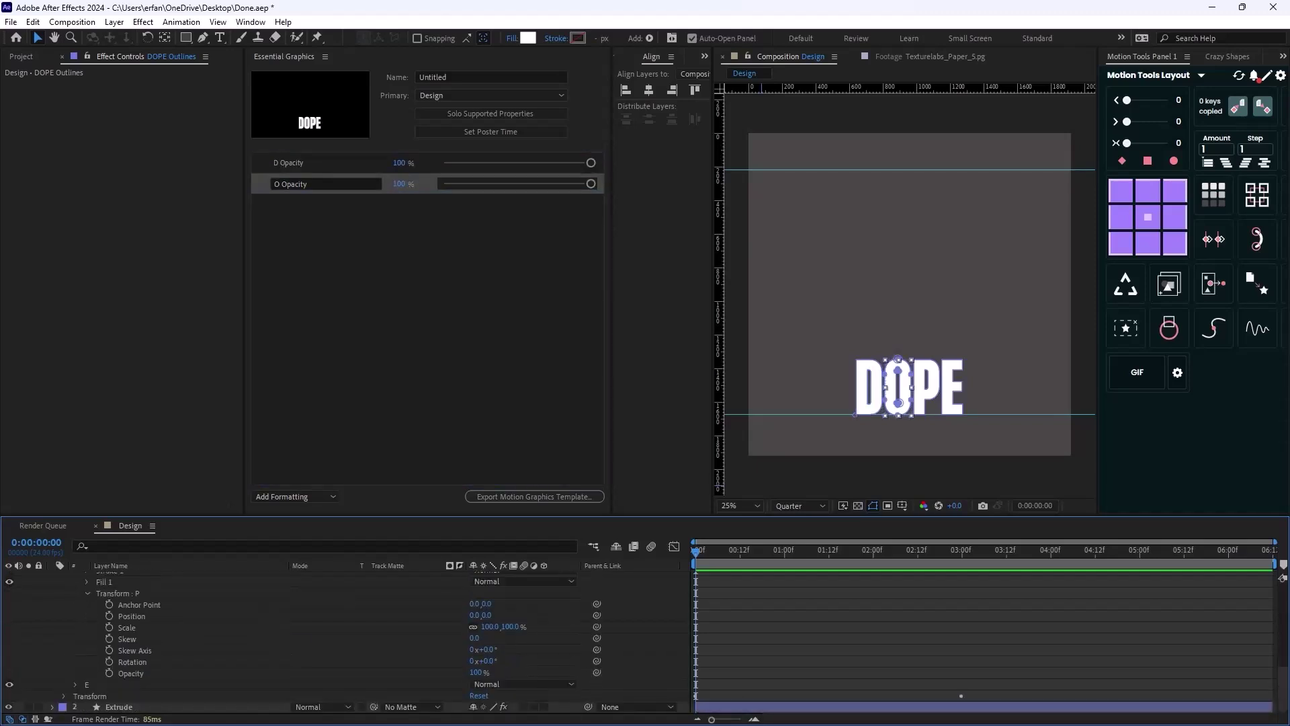
pyautogui.moveTo(131, 672); pyautogui.dragTo(363, 331)
# - Add the E letter group's transform Opacity to Essential Graphics
pyautogui.click(75, 684)
pyautogui.scroll(-2, 346, 642)
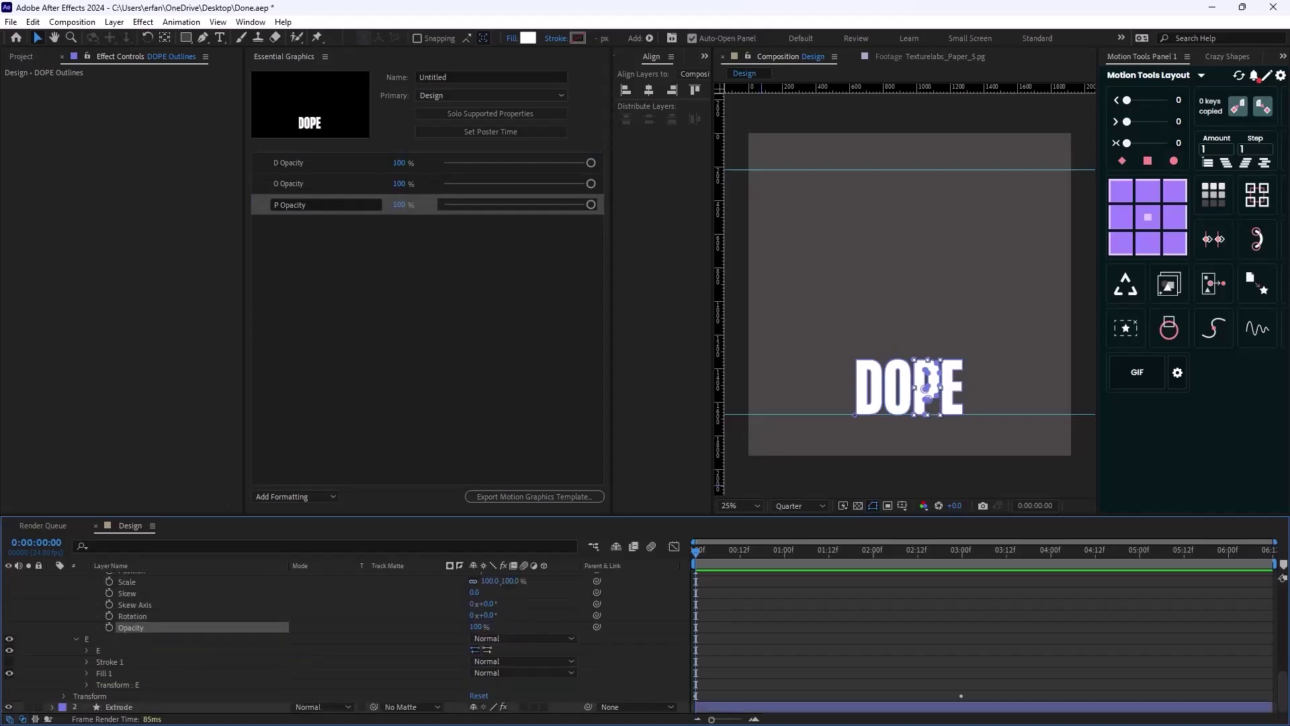
pyautogui.click(88, 683)
pyautogui.scroll(-2, 202, 638)
pyautogui.click(131, 684)
pyautogui.moveTo(131, 684); pyautogui.dragTo(429, 269)
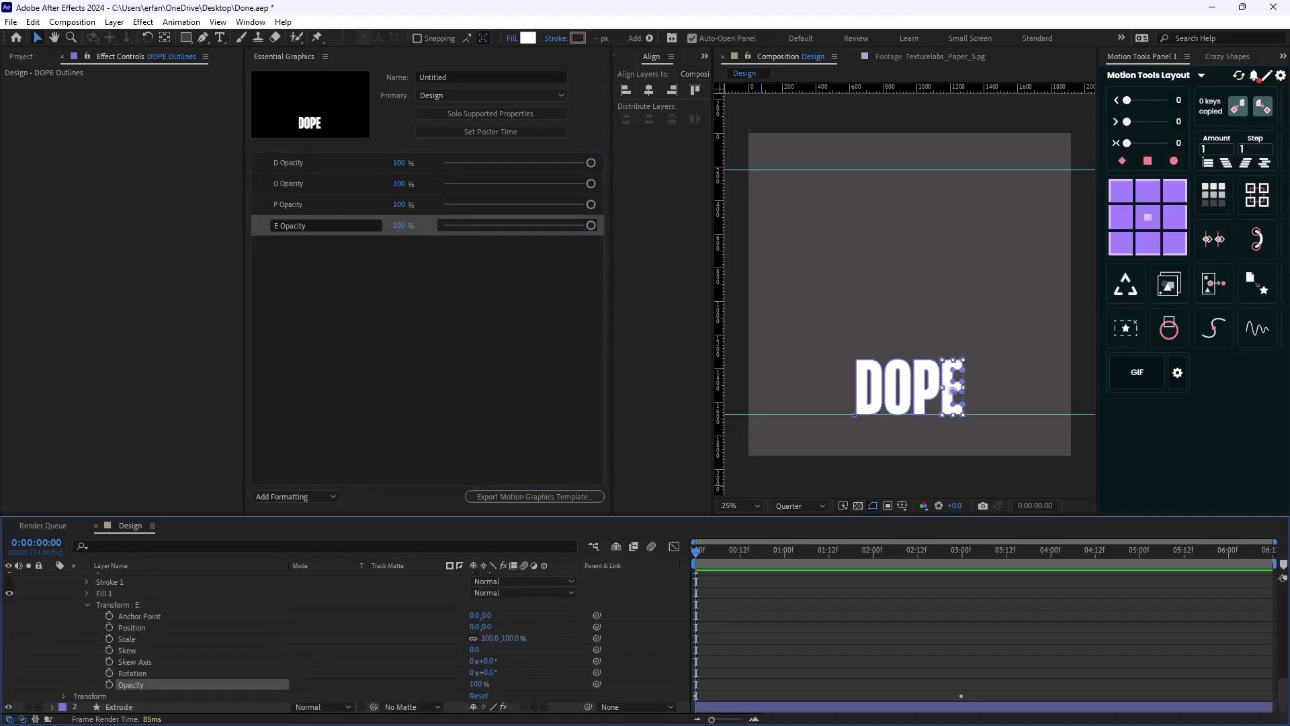
# - Add the D letter group's transform Opacity from the Extrude layer to Essential Graphics
pyautogui.click(53, 706)
pyautogui.scroll(-1, 346, 642)
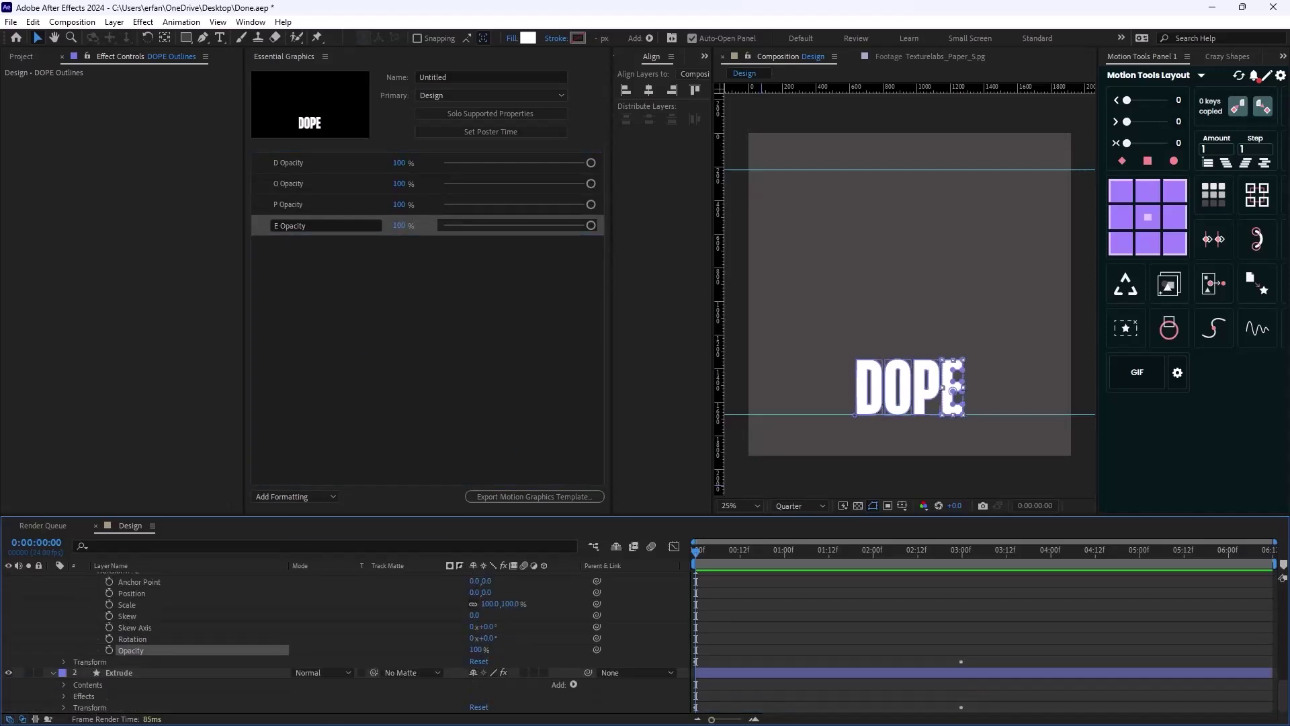
pyautogui.click(64, 684)
pyautogui.click(75, 650)
pyautogui.scroll(-2, 346, 642)
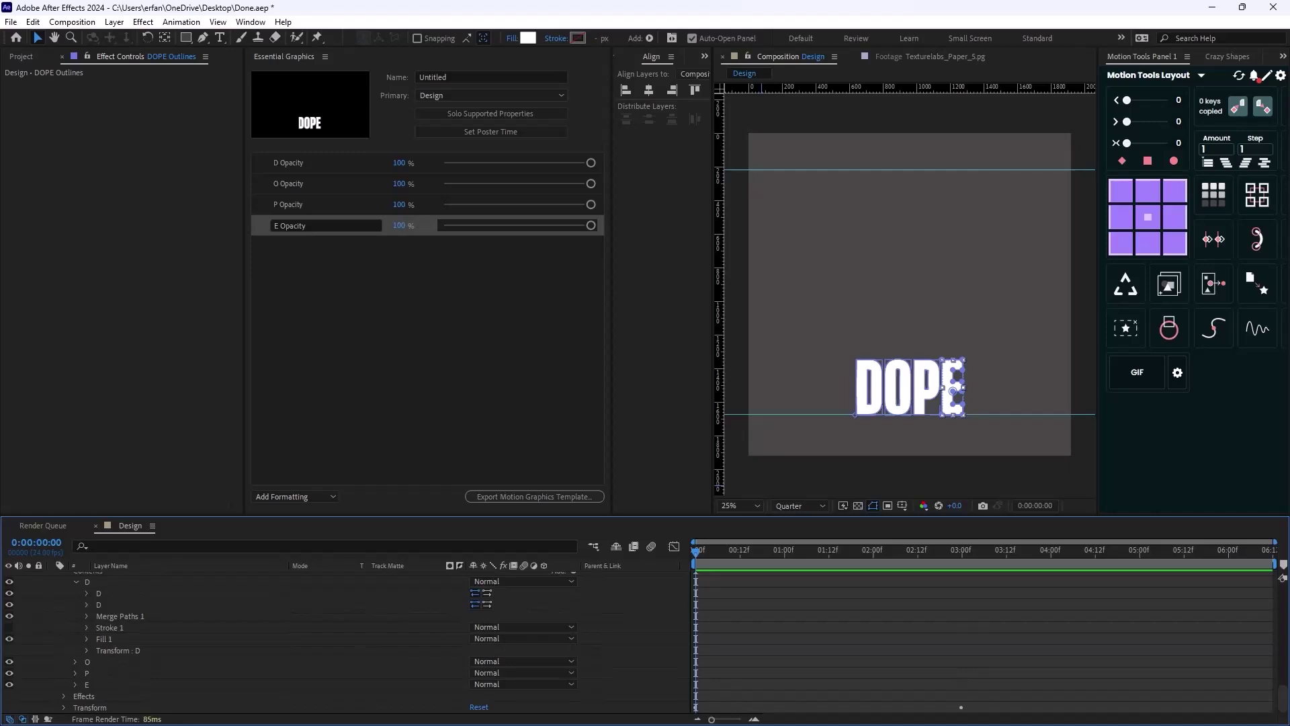
pyautogui.click(86, 649)
pyautogui.moveTo(131, 706); pyautogui.dragTo(389, 357)
# - Add the O letter group's transform Opacity from the Extrude layer to Essential Graphics
pyautogui.scroll(-2, 346, 641)
pyautogui.click(76, 661)
pyautogui.scroll(-2, 268, 638)
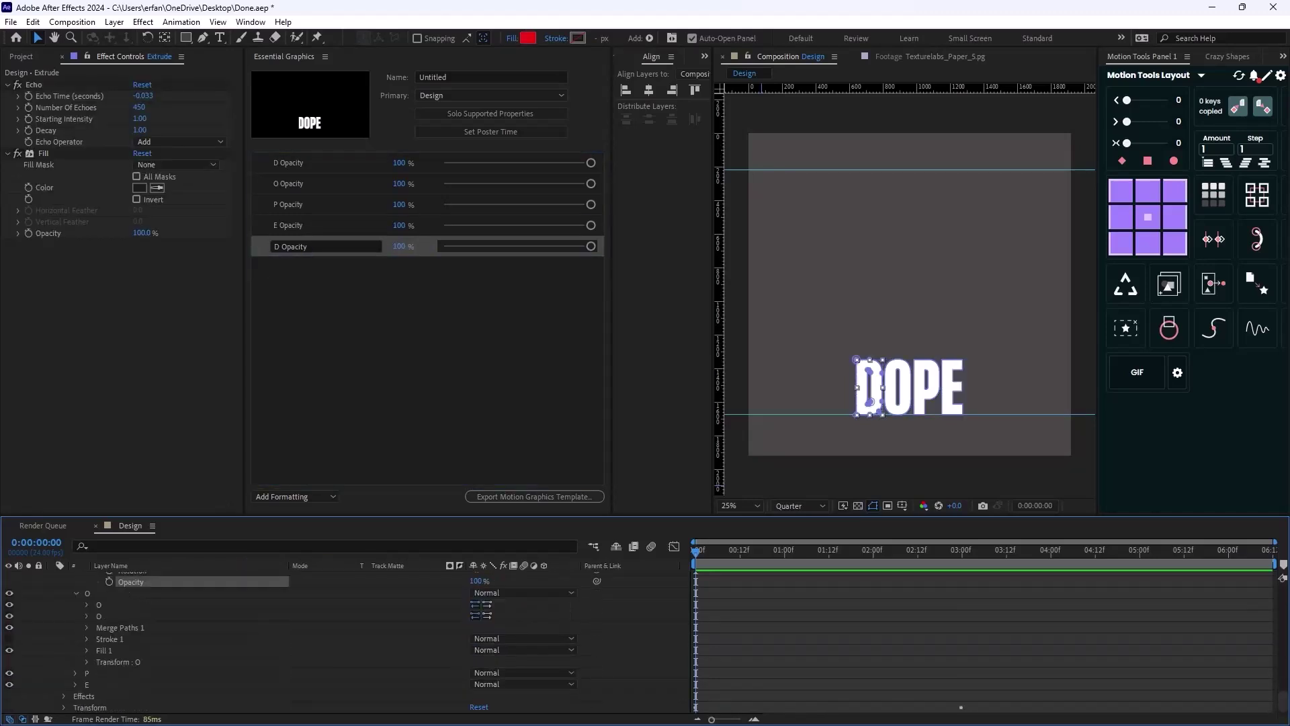
pyautogui.click(88, 662)
pyautogui.scroll(-2, 134, 648)
pyautogui.moveTo(131, 662); pyautogui.dragTo(389, 357)
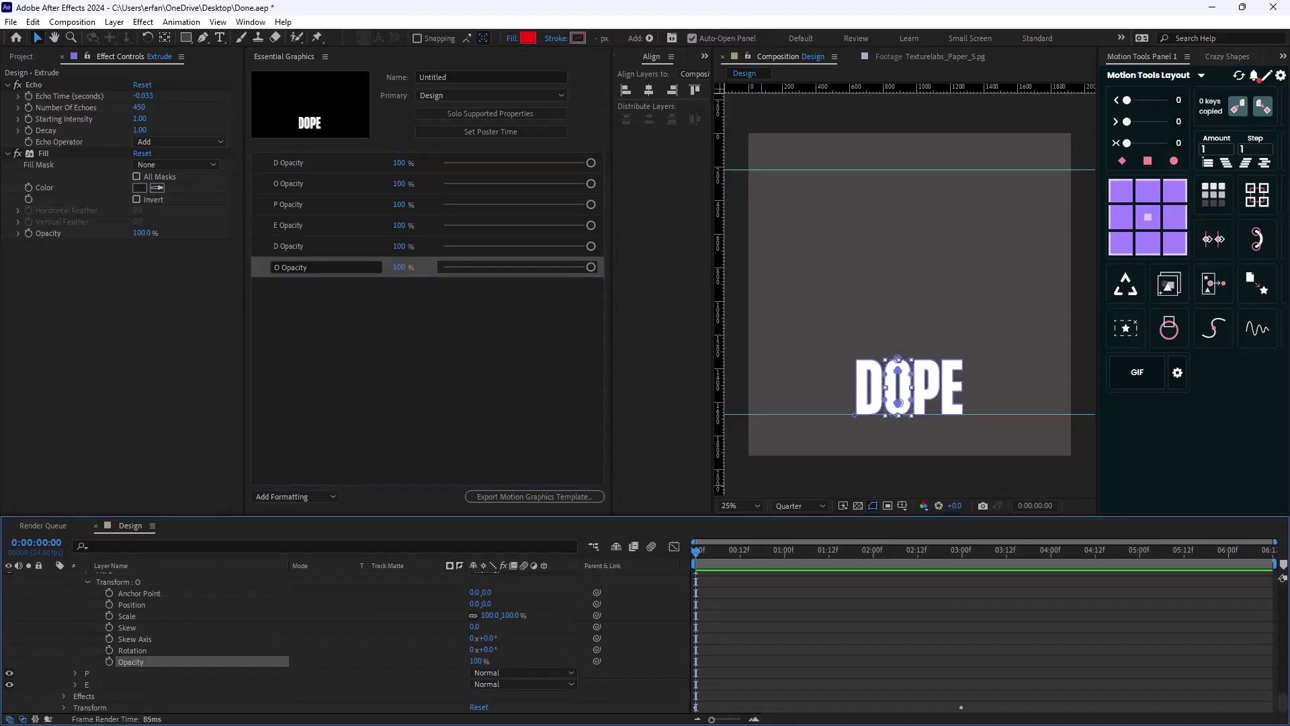
# - Add the P letter group's transform Opacity from the Extrude layer to Essential Graphics
pyautogui.click(75, 672)
pyautogui.scroll(-2, 346, 641)
pyautogui.click(87, 672)
pyautogui.scroll(-2, 269, 638)
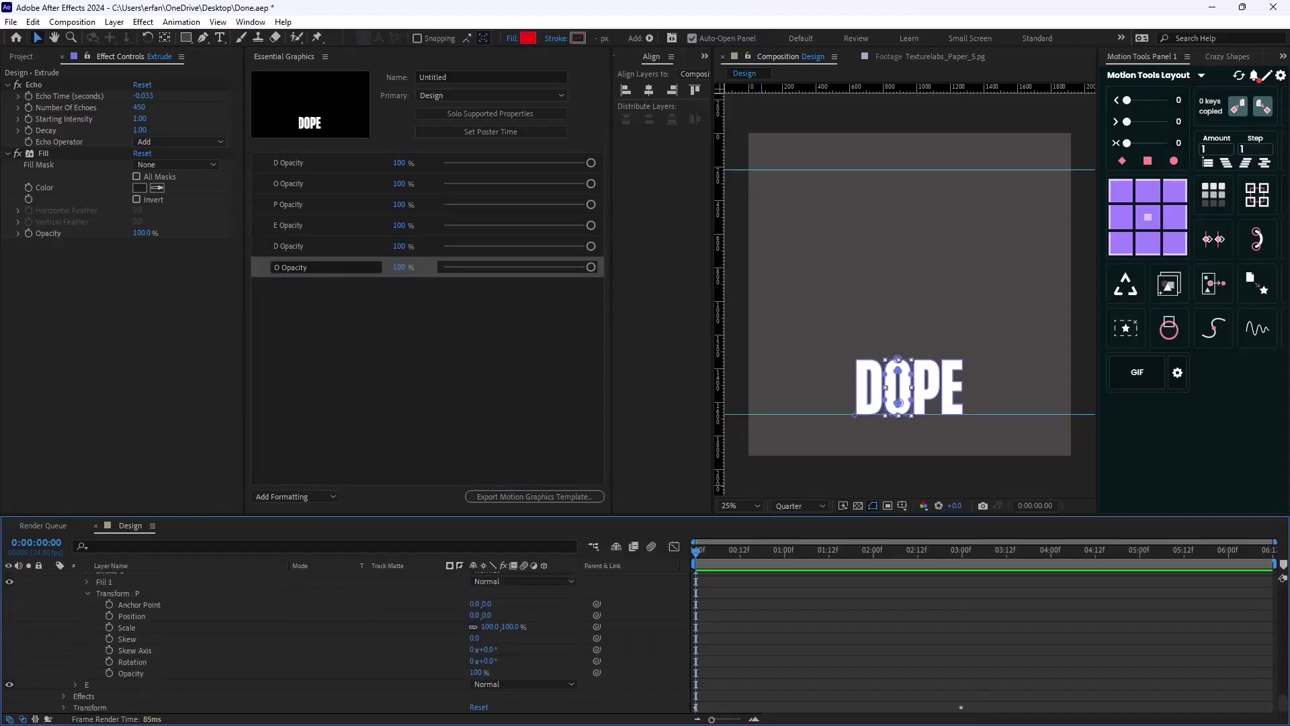
pyautogui.moveTo(131, 672); pyautogui.dragTo(410, 440)
# - Add the Extrude layer's E letter group Opacity to Essential Graphics and collapse both layers
pyautogui.click(75, 684)
pyautogui.scroll(-2, 346, 639)
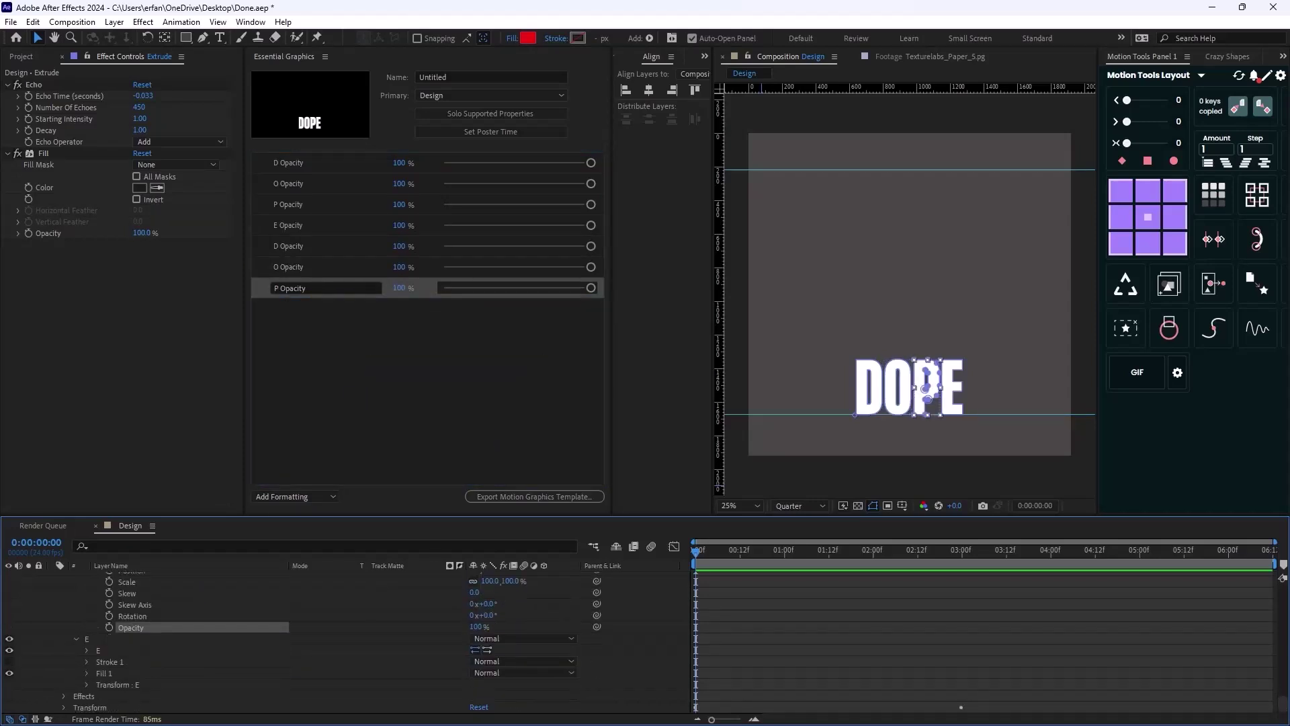
pyautogui.click(87, 684)
pyautogui.scroll(-2, 269, 638)
pyautogui.moveTo(131, 684); pyautogui.dragTo(420, 395)
pyautogui.scroll(15, 268, 638)
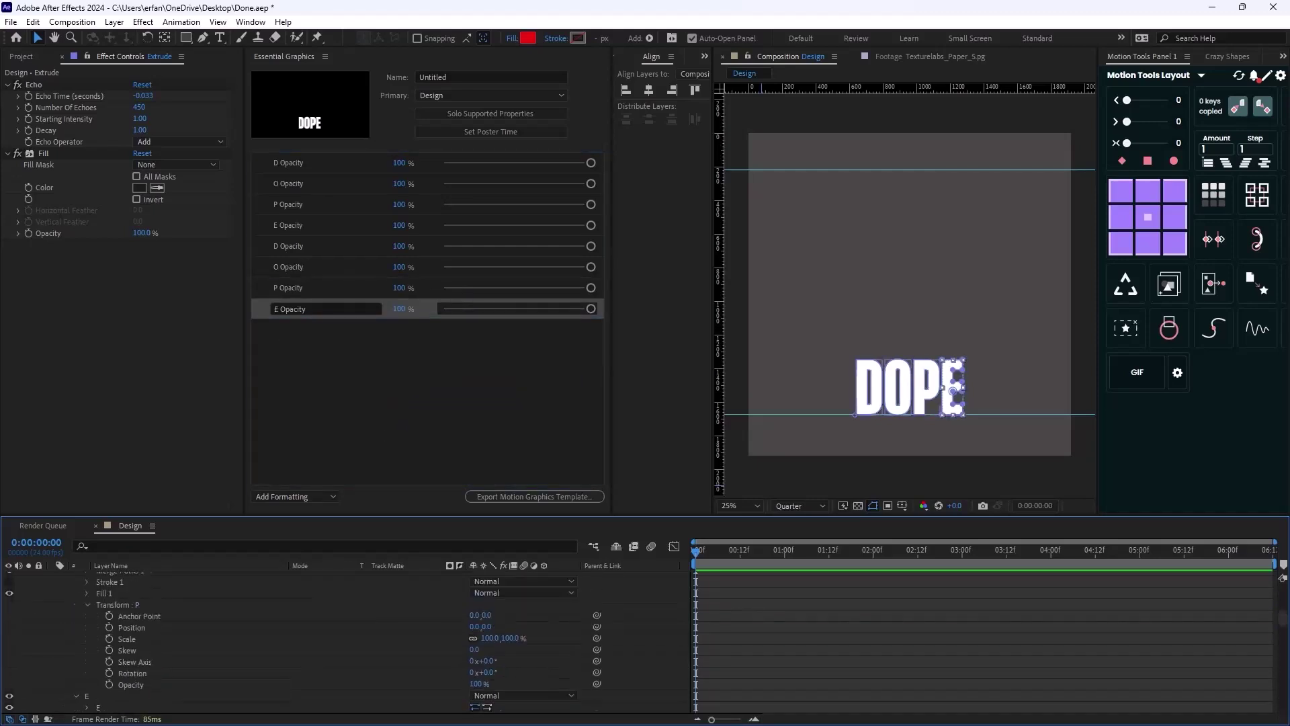
pyautogui.click(53, 577)
pyautogui.click(53, 588)
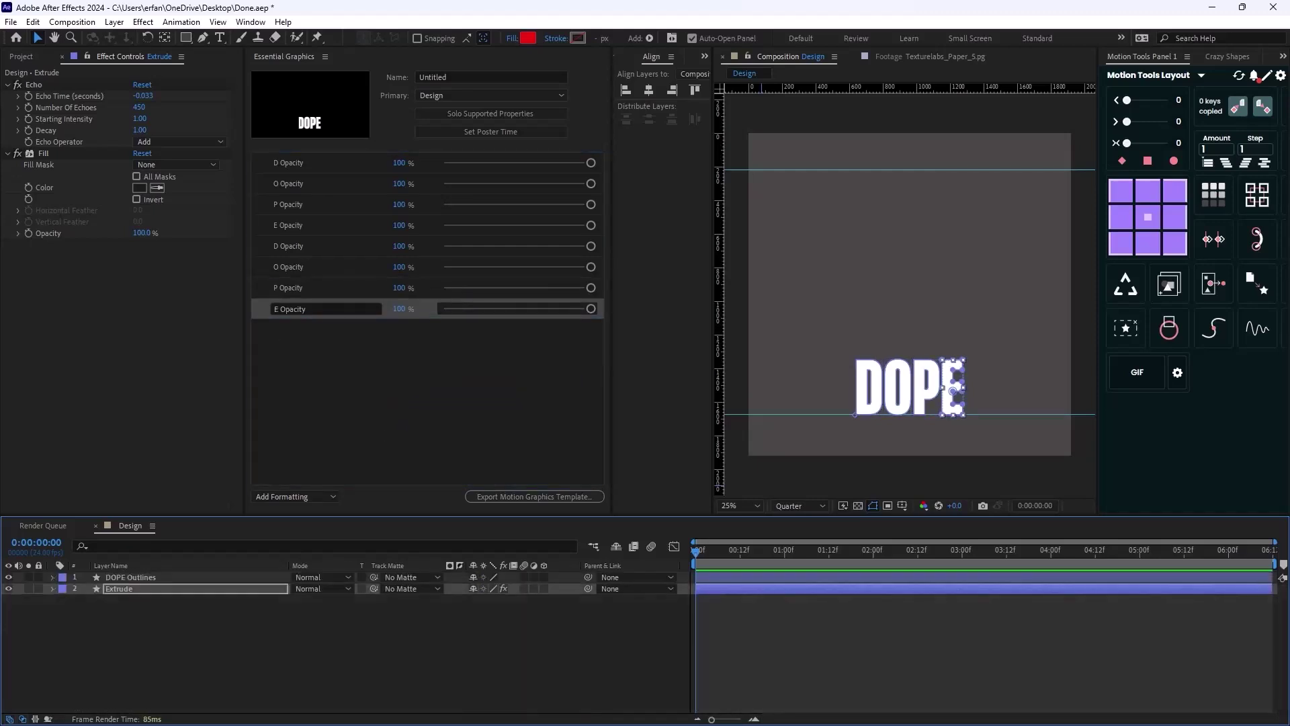
# - Pre-compose the DOPE Outlines and Extrude layers as Pre-comp 1, moving all attributes into the new composition
pyautogui.click(76, 639)
pyautogui.hotkey('ctrl', 'a')
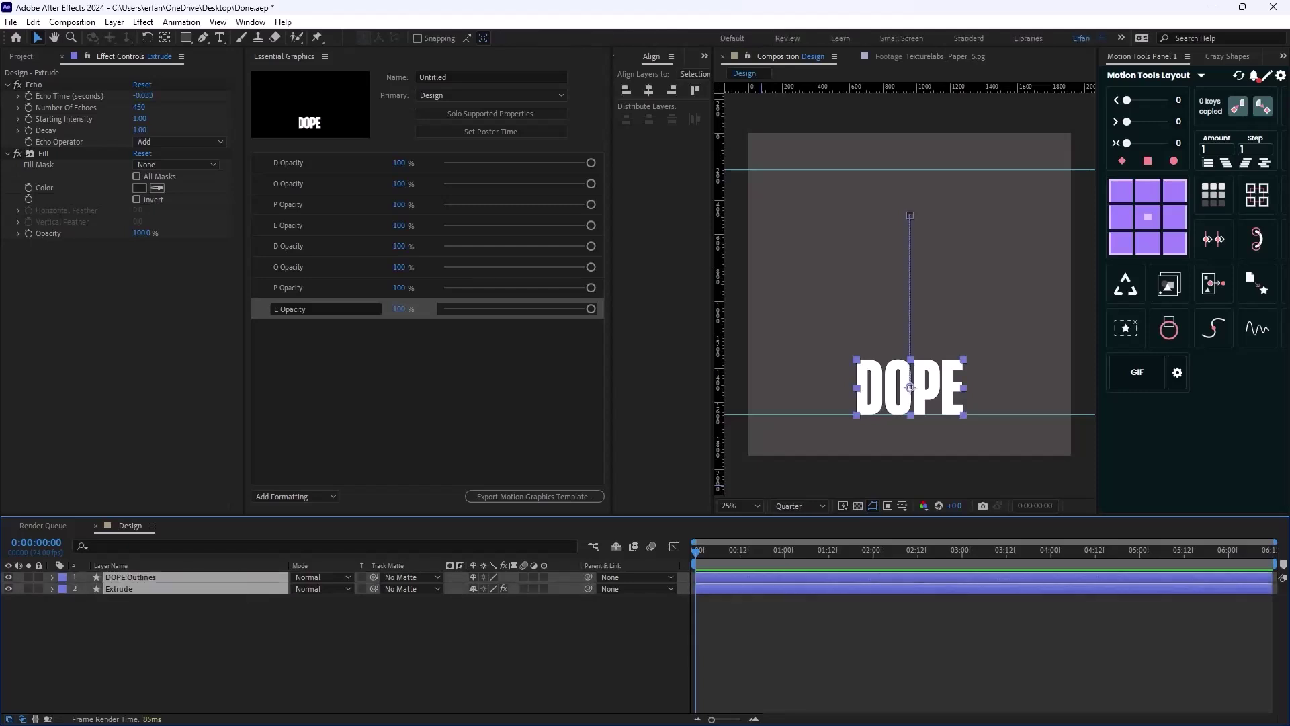
pyautogui.hotkey('ctrl', 'shift', 'c')
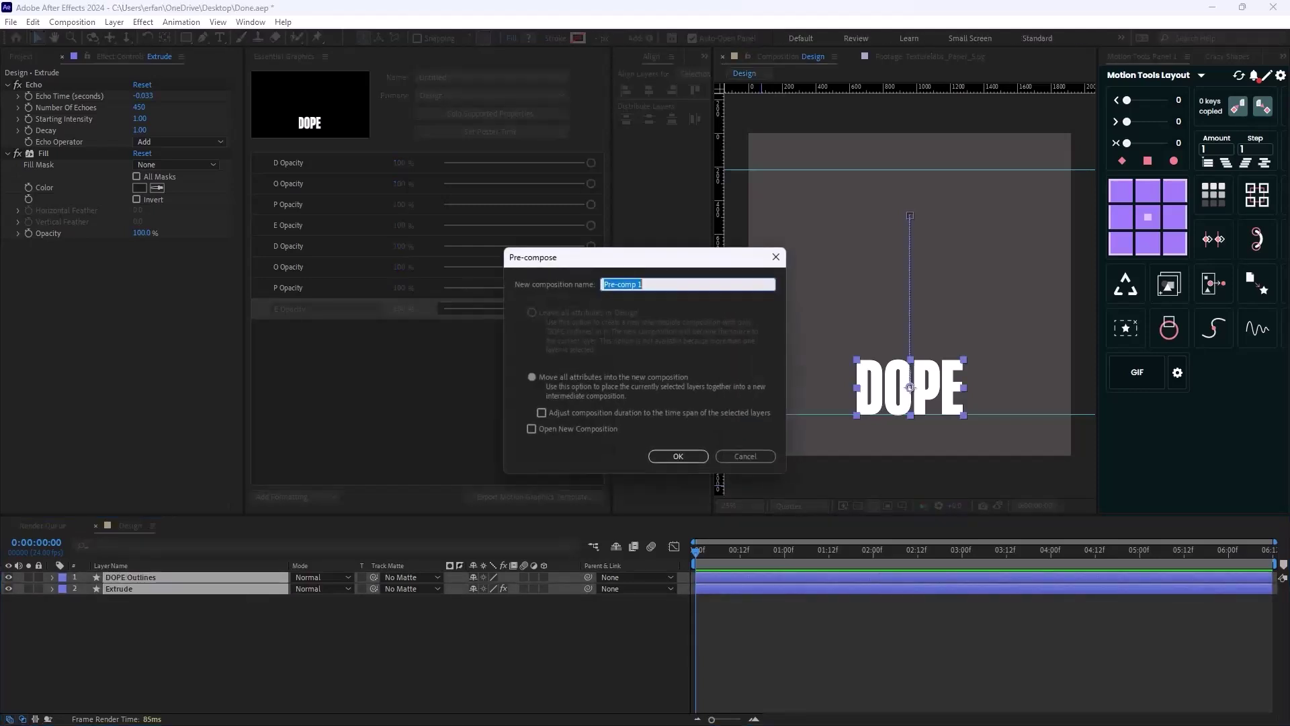
pyautogui.click(671, 455)
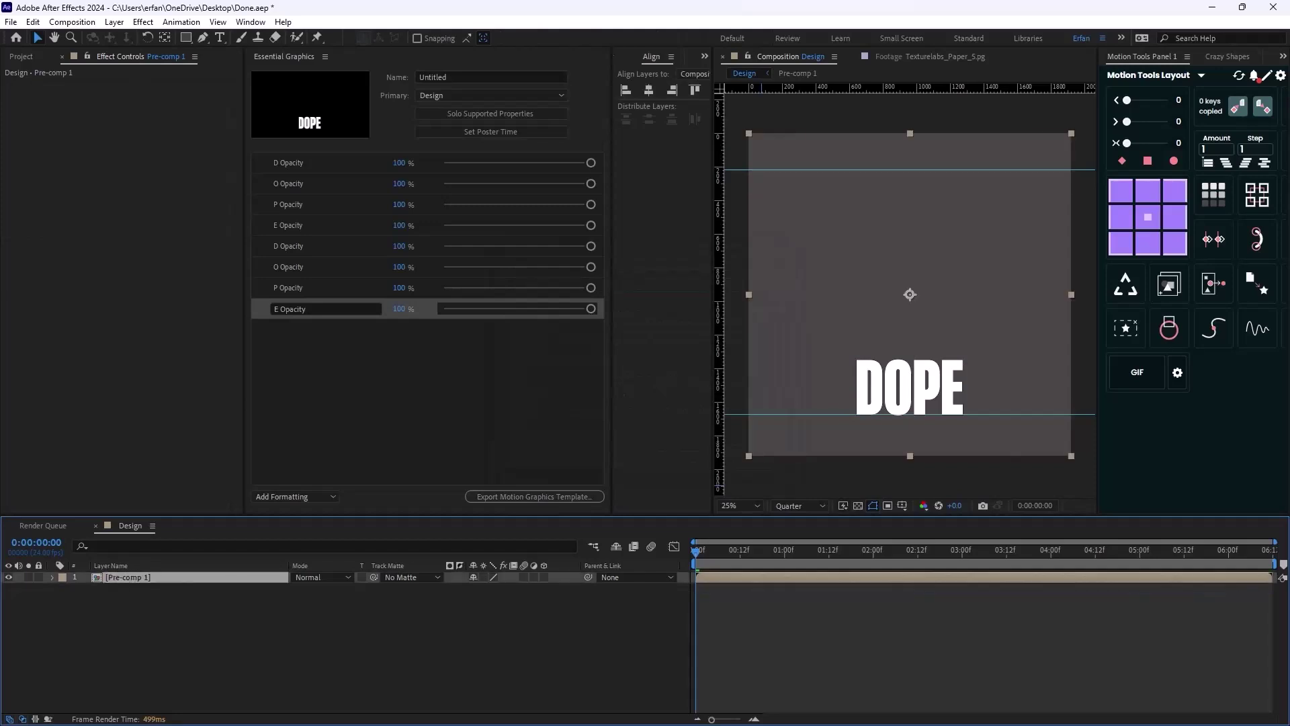
# - Duplicate the Pre-comp 1 layer three times so there is one copy per letter, and clear the selection
pyautogui.hotkey('ctrl', 'd')
pyautogui.hotkey('ctrl', 'd')
pyautogui.hotkey('ctrl', 'd')
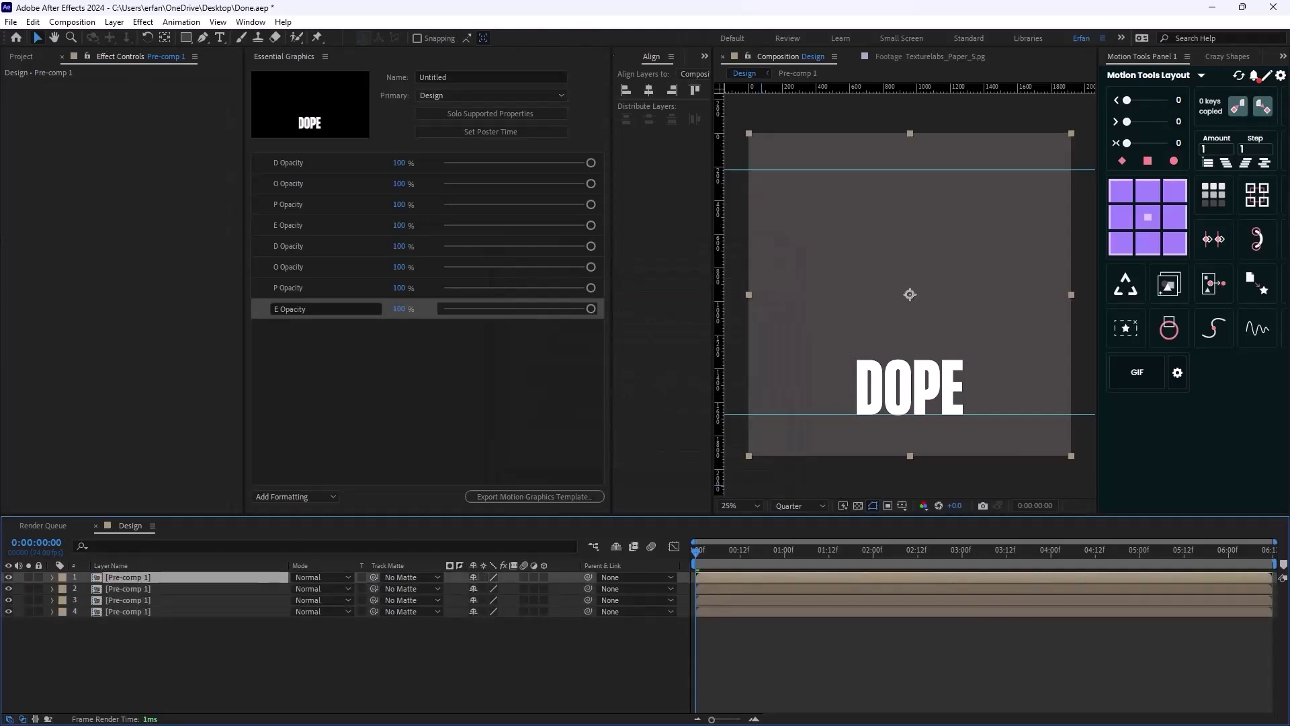
pyautogui.hotkey('ctrl', 'shift', 'a')
# - Rename the bottom pre-comp layer as D and the one above it as O
pyautogui.click(127, 611)
pyautogui.press('Return')
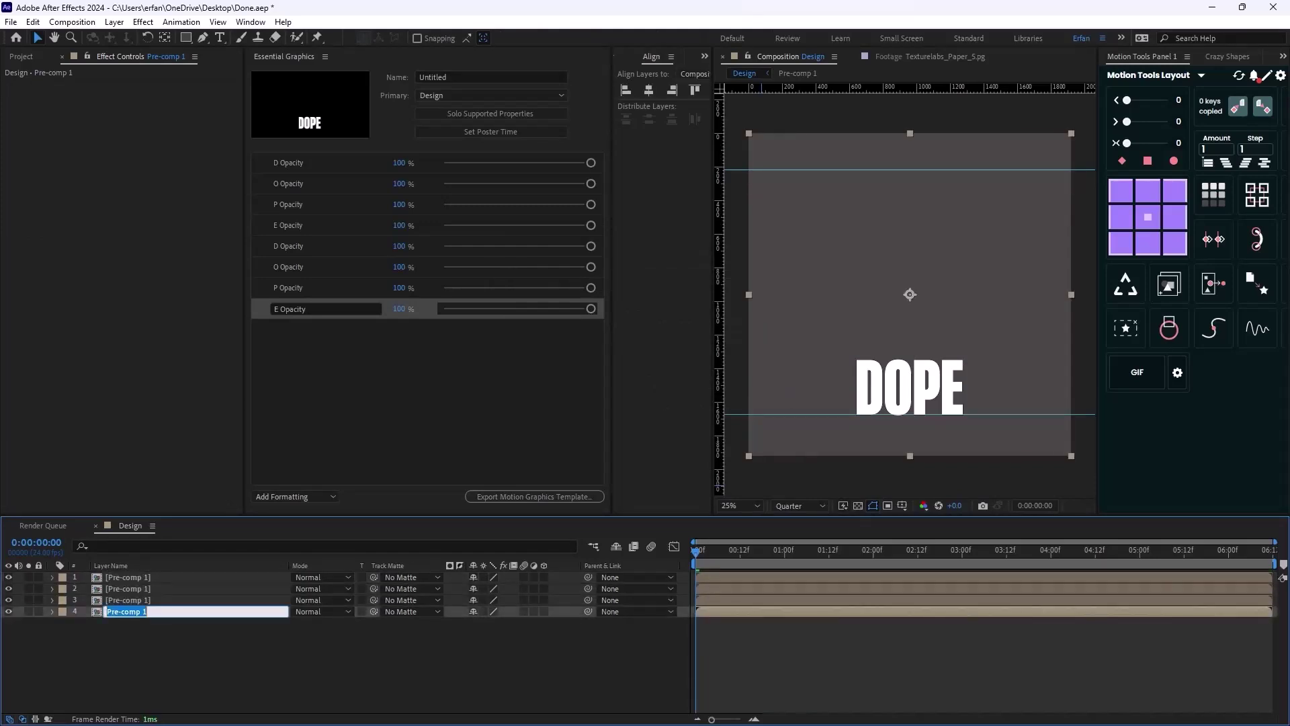
pyautogui.write('D')
pyautogui.press('Return')
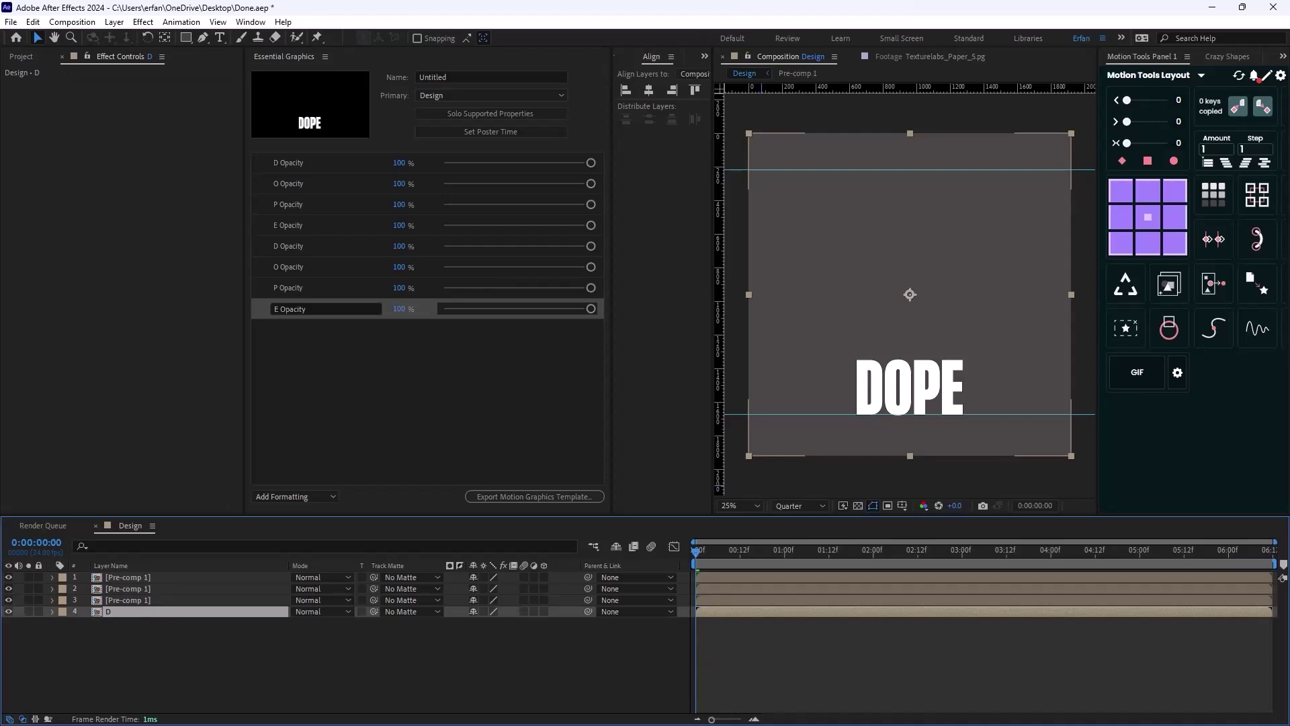
pyautogui.click(128, 600)
pyautogui.press('Return')
pyautogui.write('O')
pyautogui.press('Return')
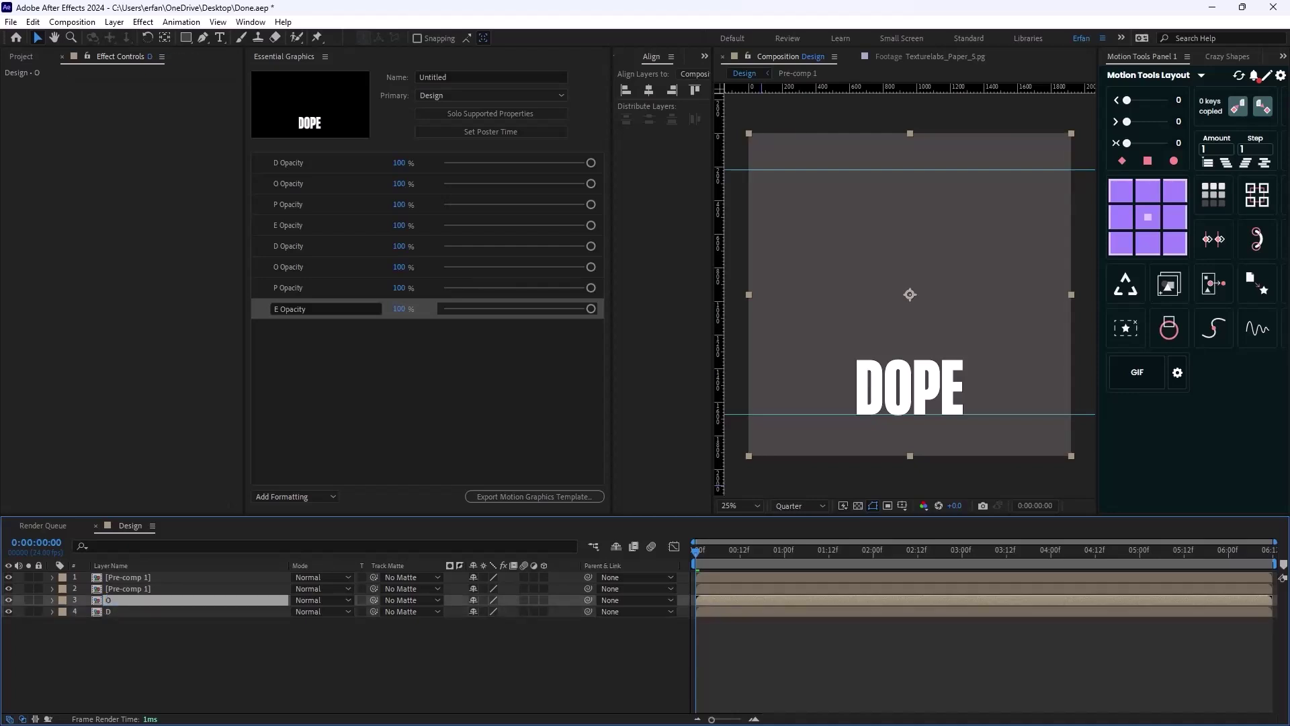
# - Rename the second pre-comp layer as P and the topmost one as E
pyautogui.click(127, 589)
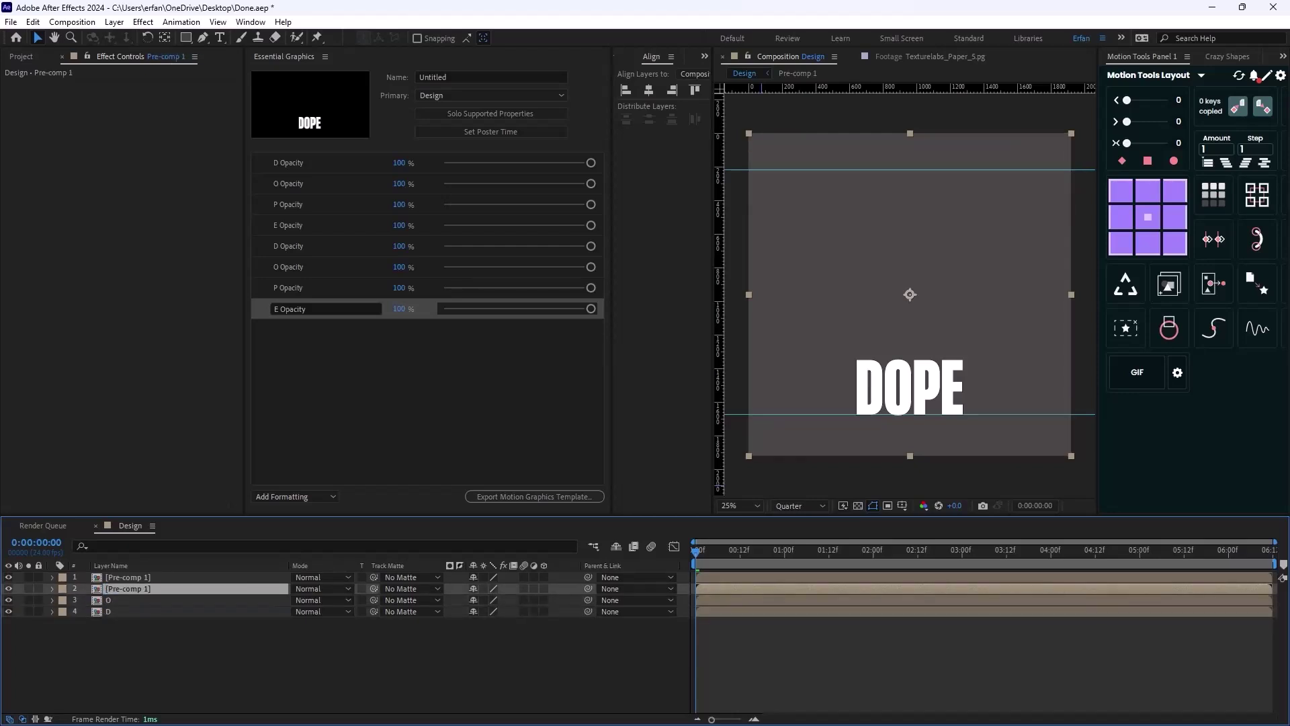
pyautogui.press('Return')
pyautogui.write('P')
pyautogui.press('Return')
pyautogui.click(128, 577)
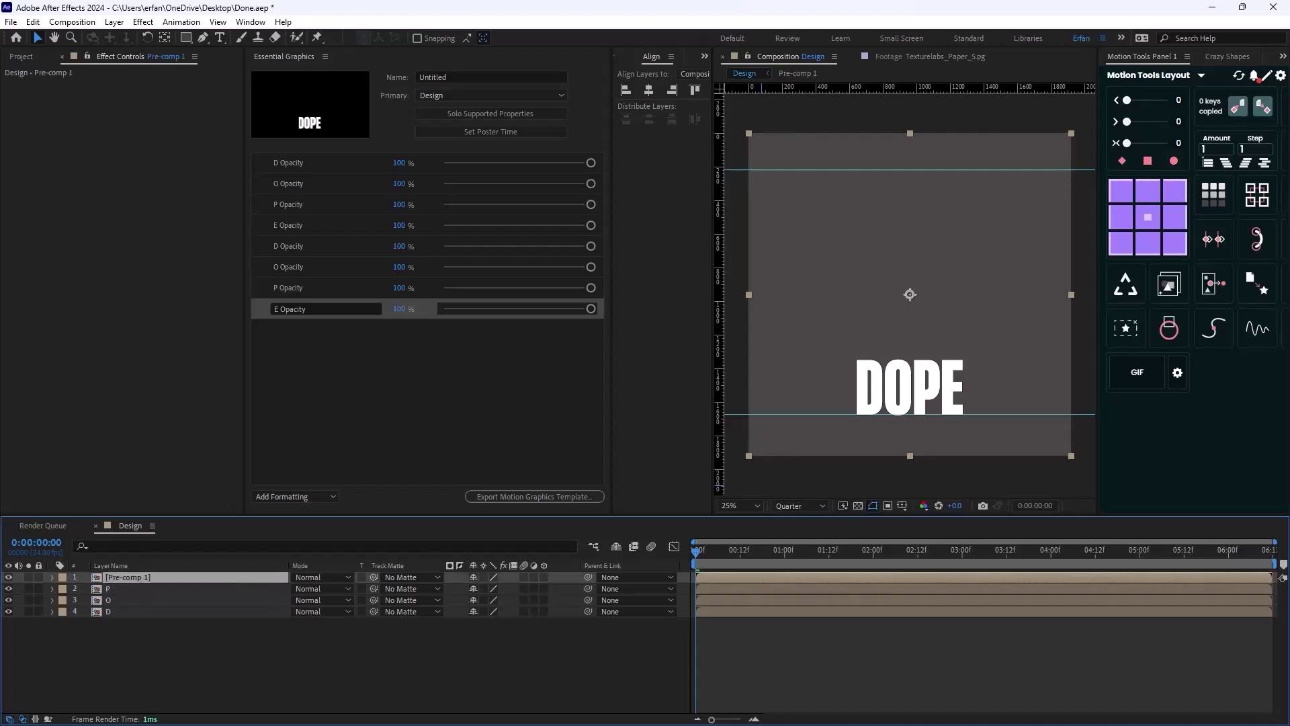
pyautogui.press('Return')
pyautogui.write('E')
pyautogui.press('Return')
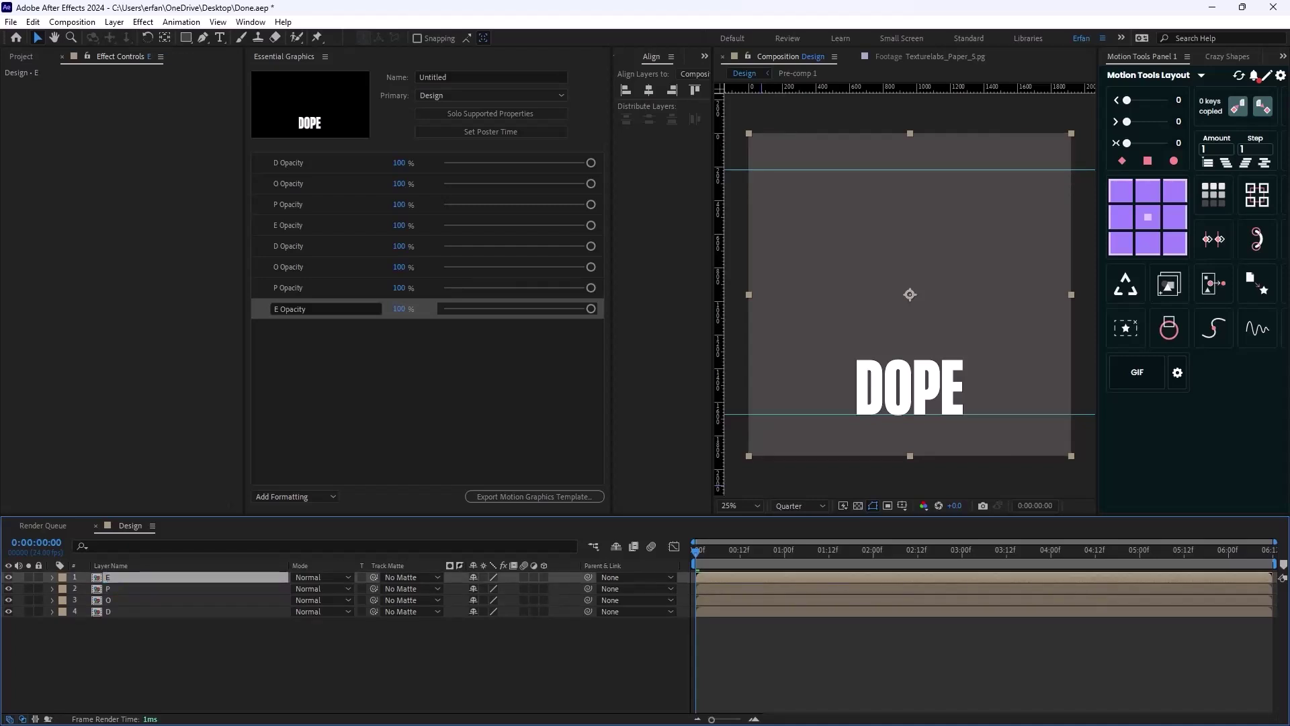
# - Show the D layer's Properties in a wider area and examine its Essential Properties in the timeline as well
pyautogui.hotkey('ctrl', 'shift', 'a')
pyautogui.click(128, 611)
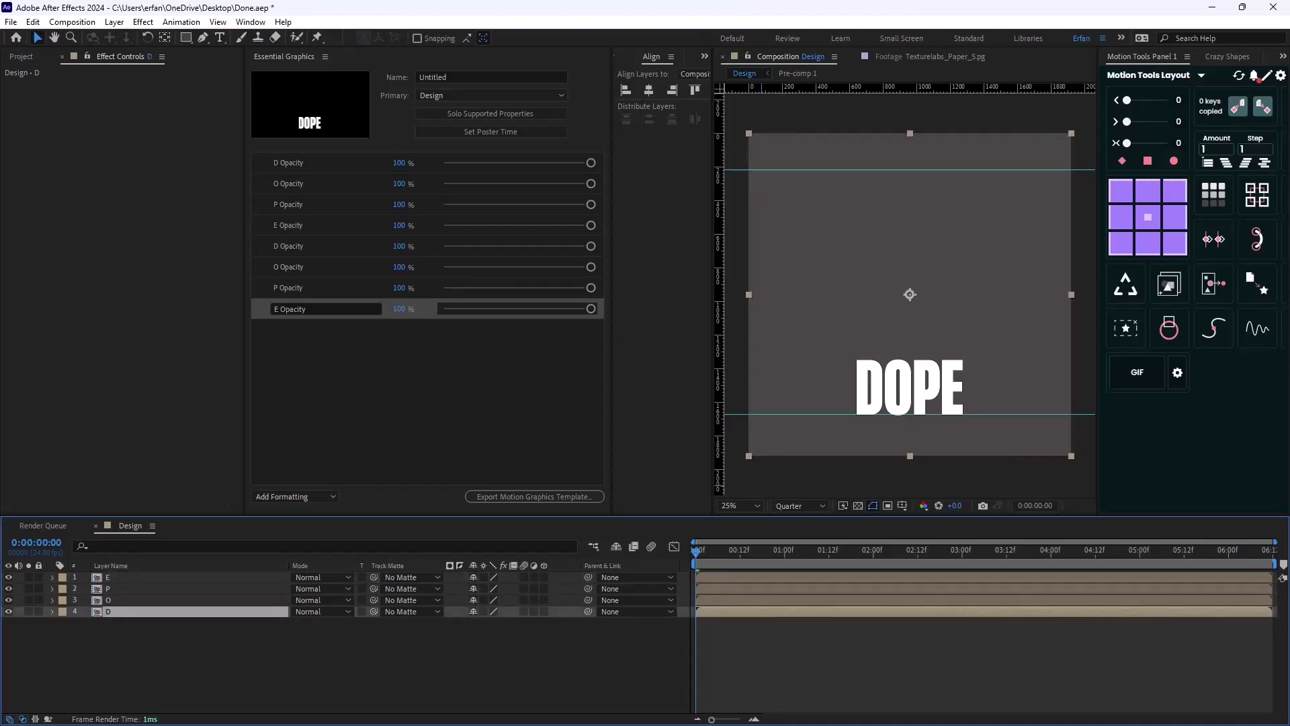
pyautogui.moveTo(612, 269); pyautogui.dragTo(464, 269)
pyautogui.click(603, 57)
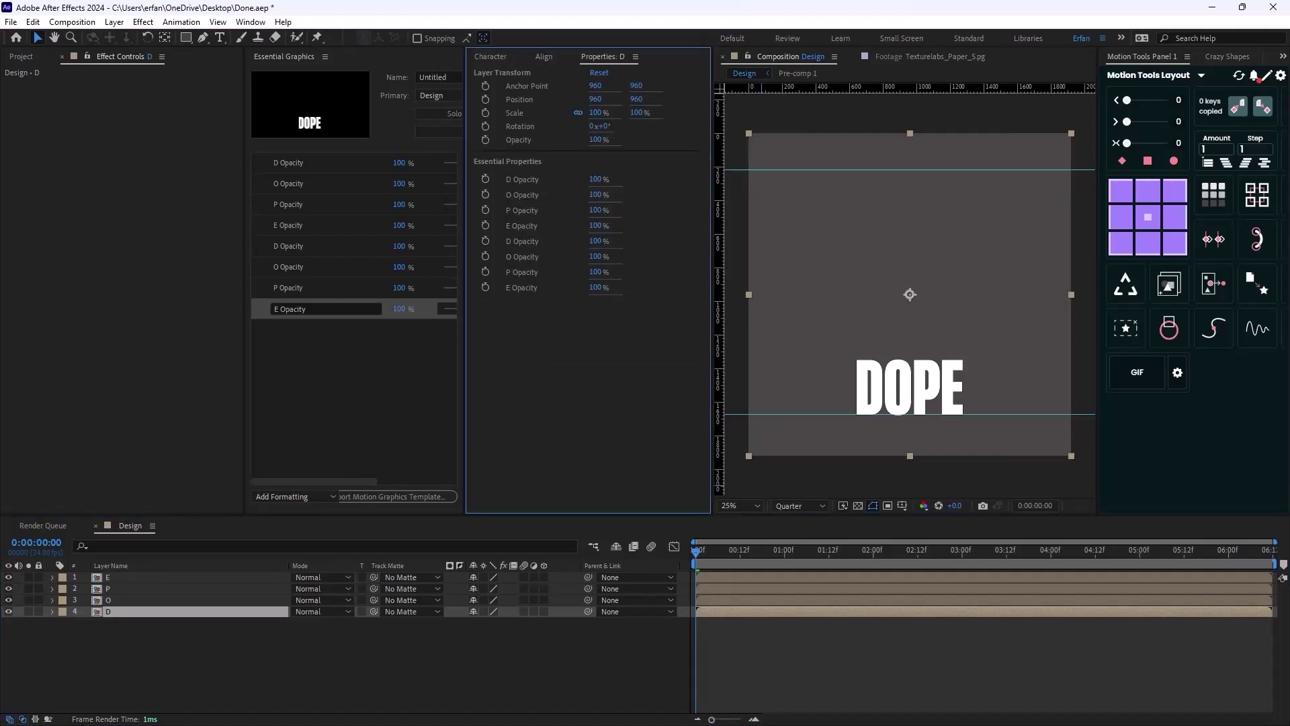
pyautogui.click(53, 611)
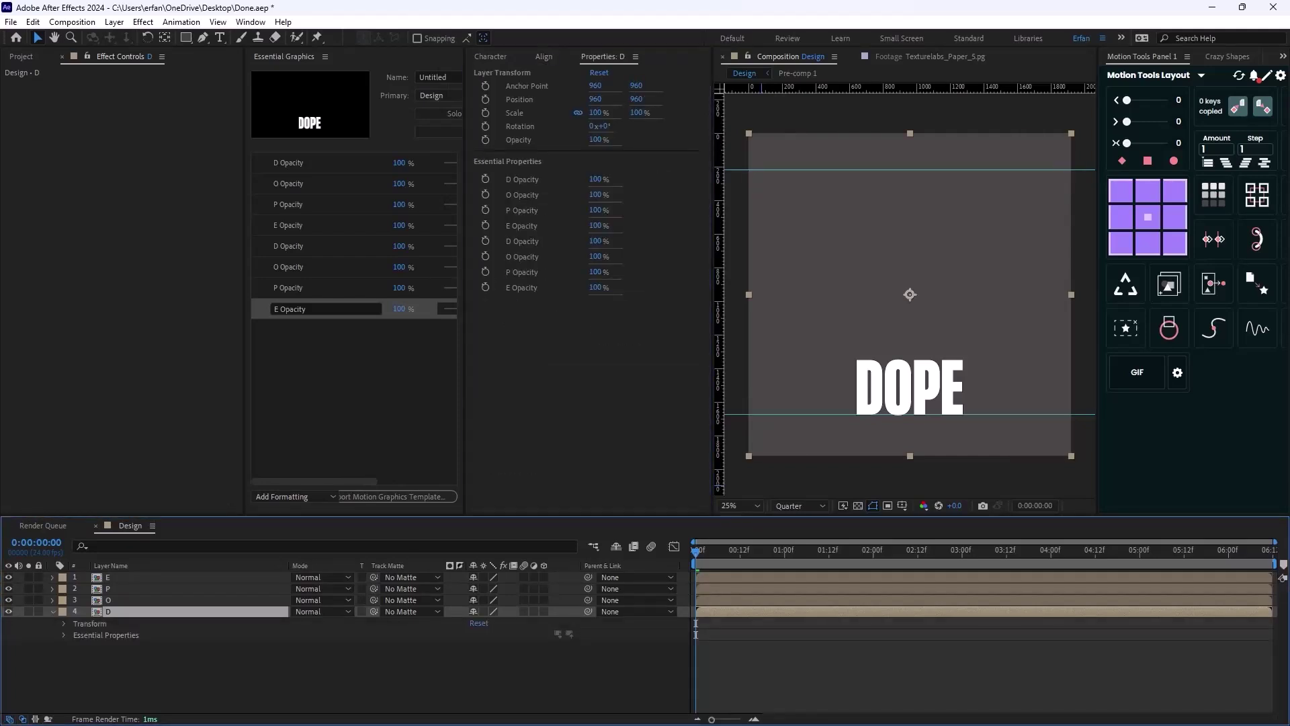
pyautogui.click(64, 634)
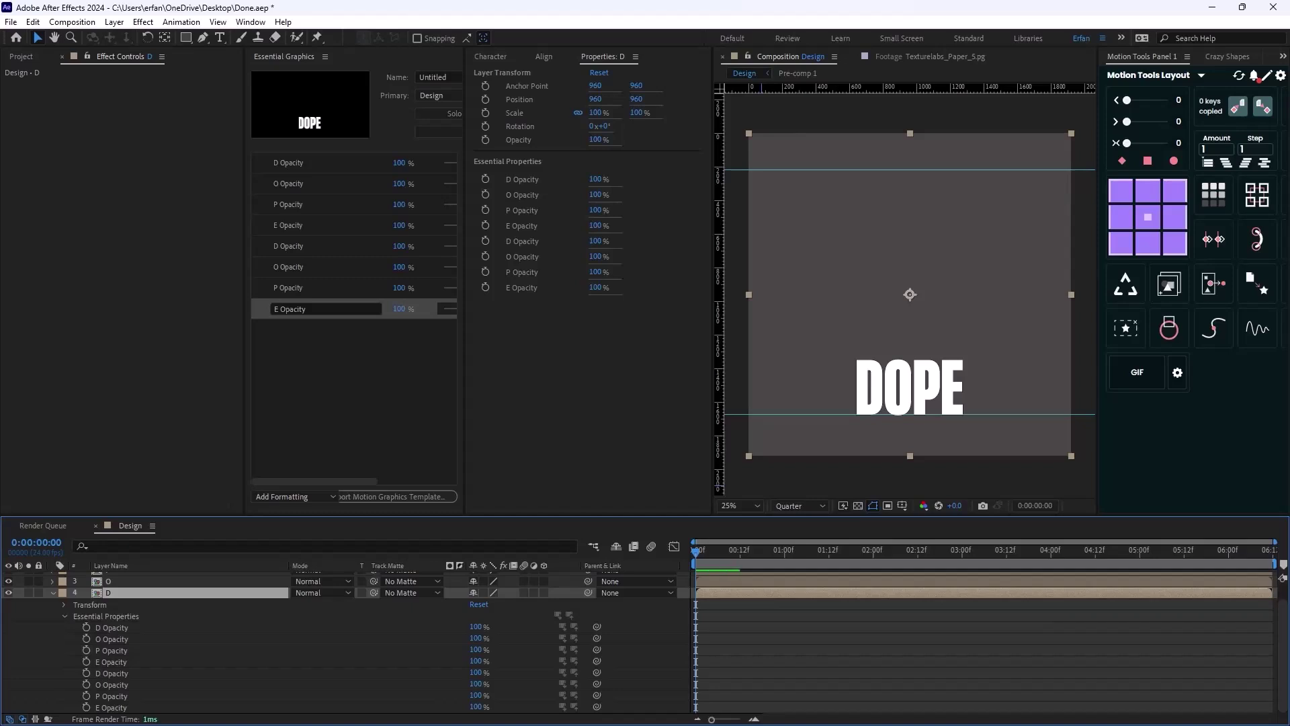
pyautogui.click(63, 616)
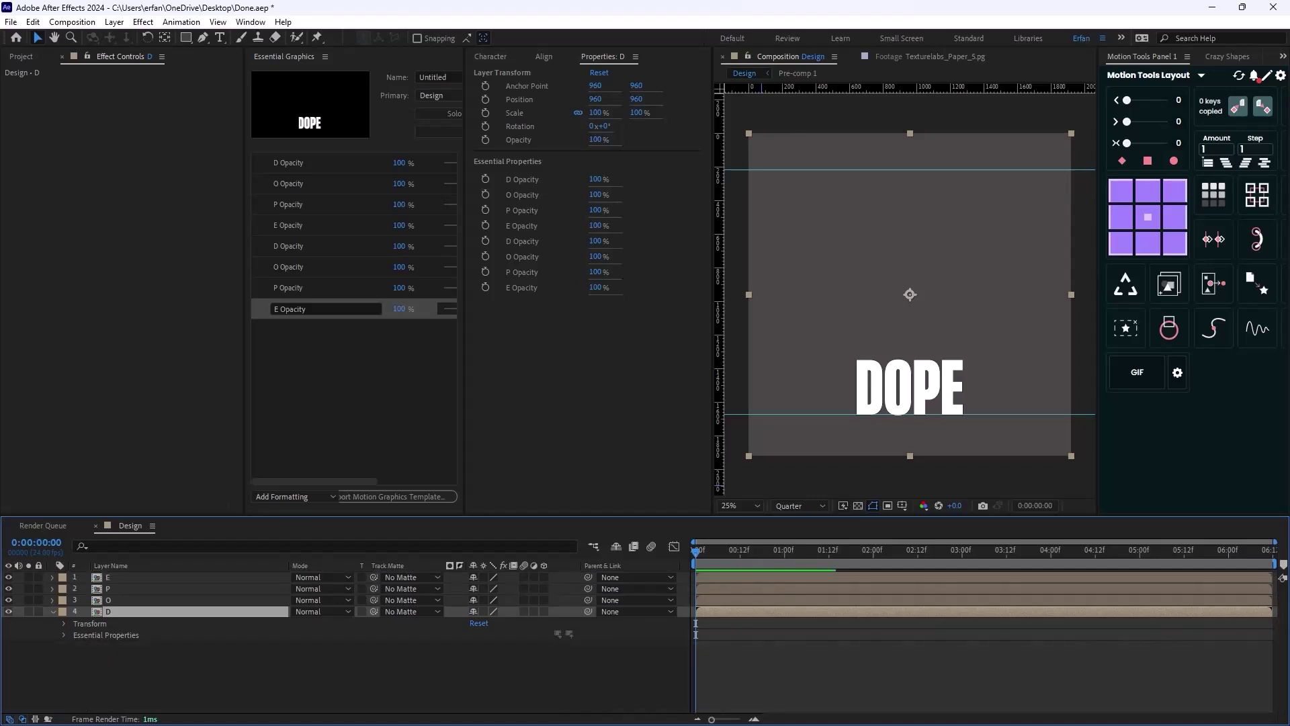
pyautogui.press('u')
pyautogui.press('F2')
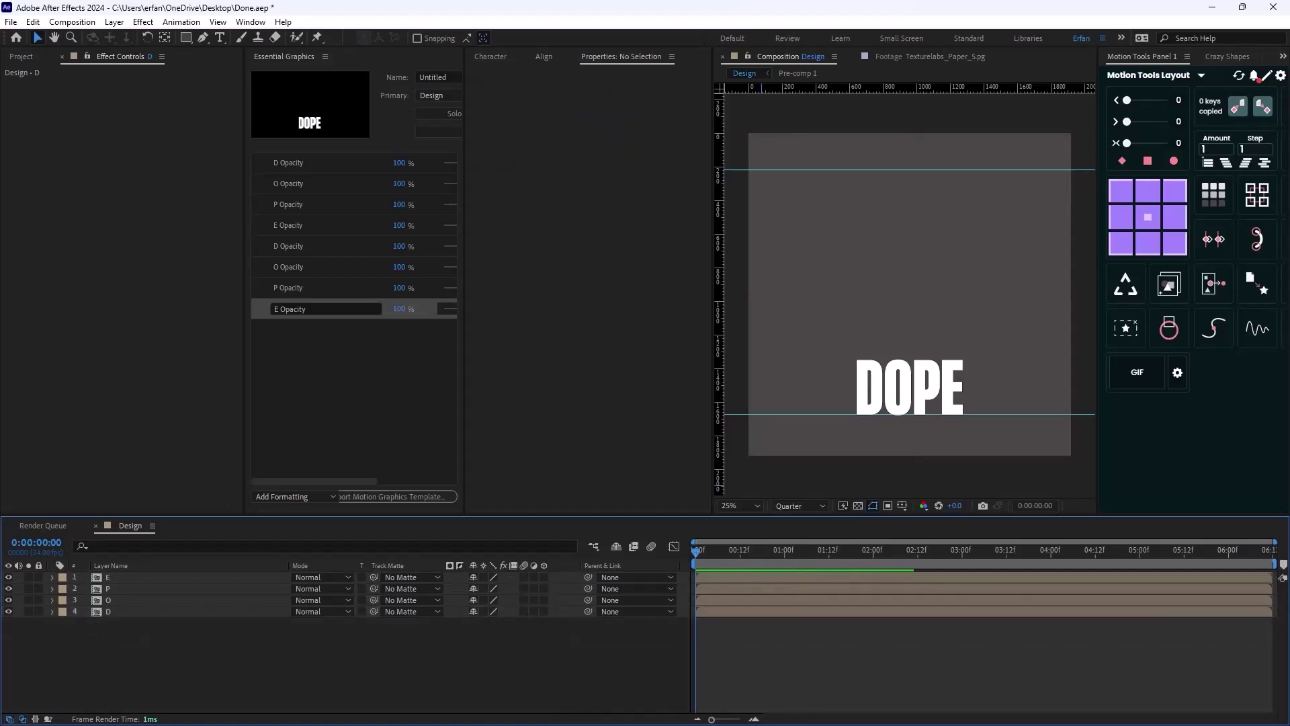
# - Close Essential Graphics and select the D layer
pyautogui.click(325, 56)
pyautogui.click(407, 59)
pyautogui.click(107, 612)
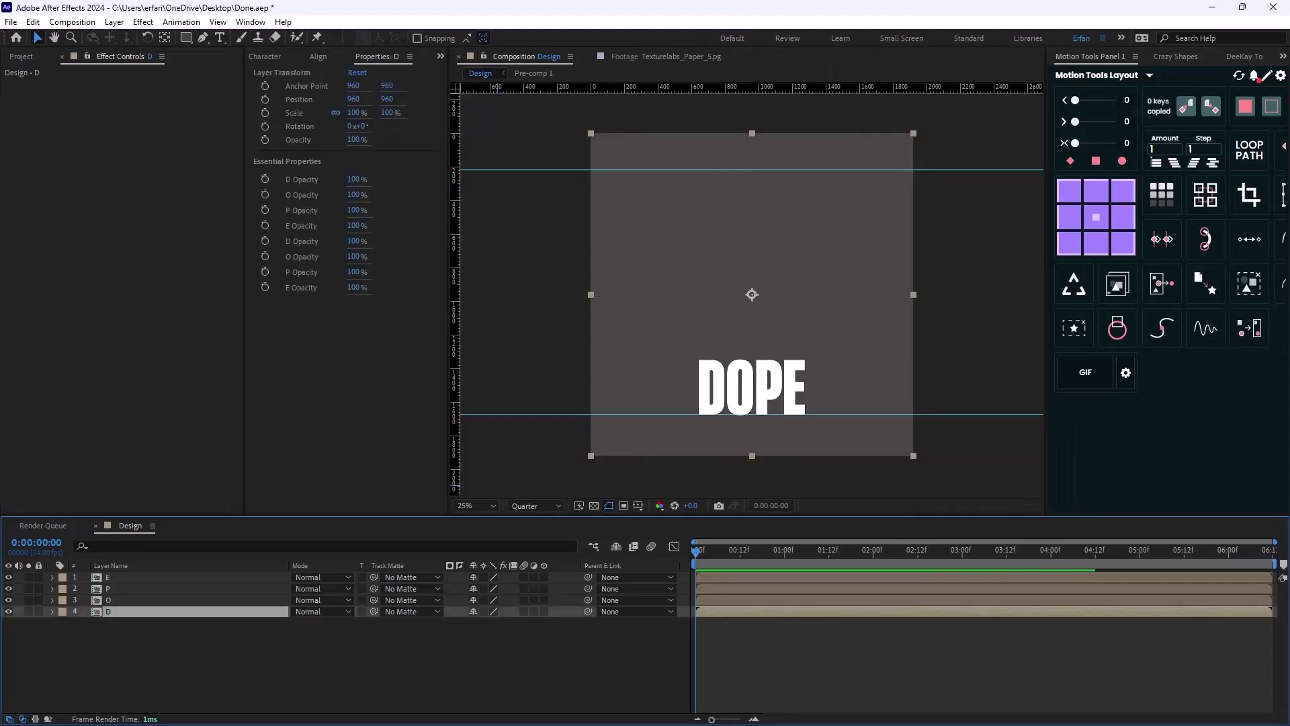
# - Set the first O, P and E Opacity essential properties of the D layer to 0%
pyautogui.click(353, 194)
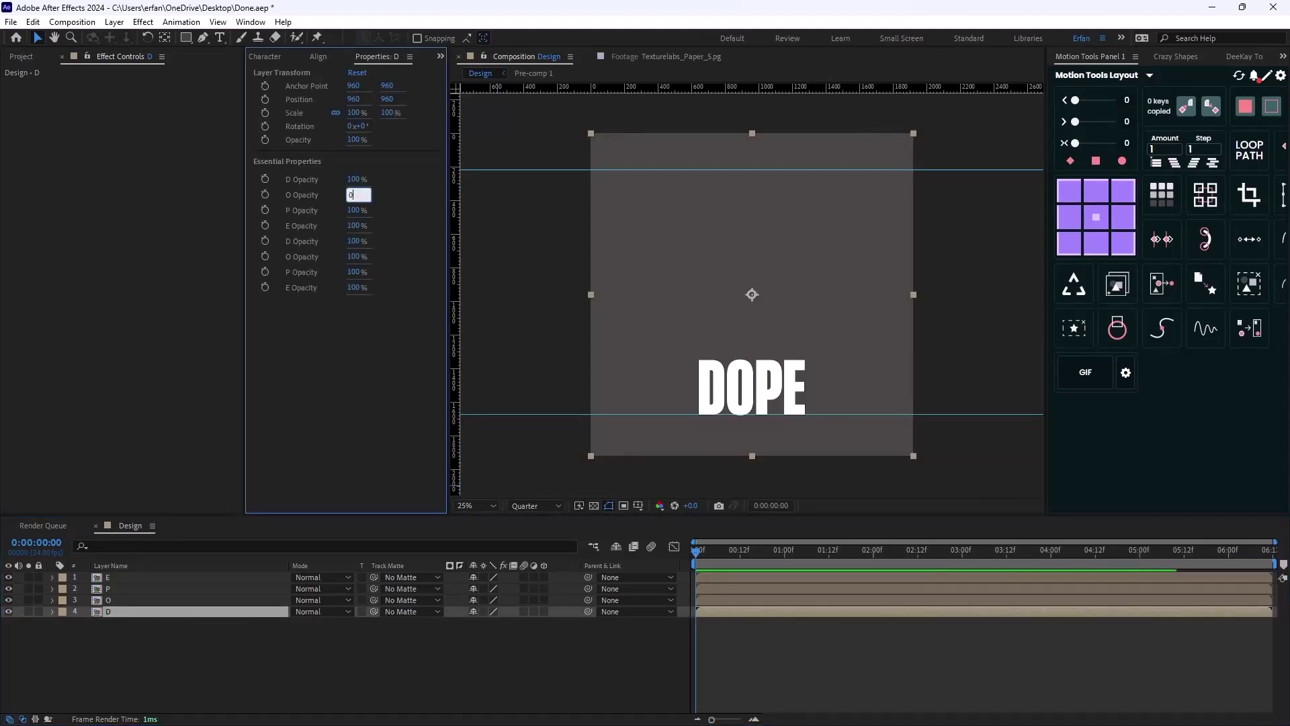
pyautogui.write('0')
pyautogui.press('Tab')
pyautogui.write('0')
pyautogui.press('Tab')
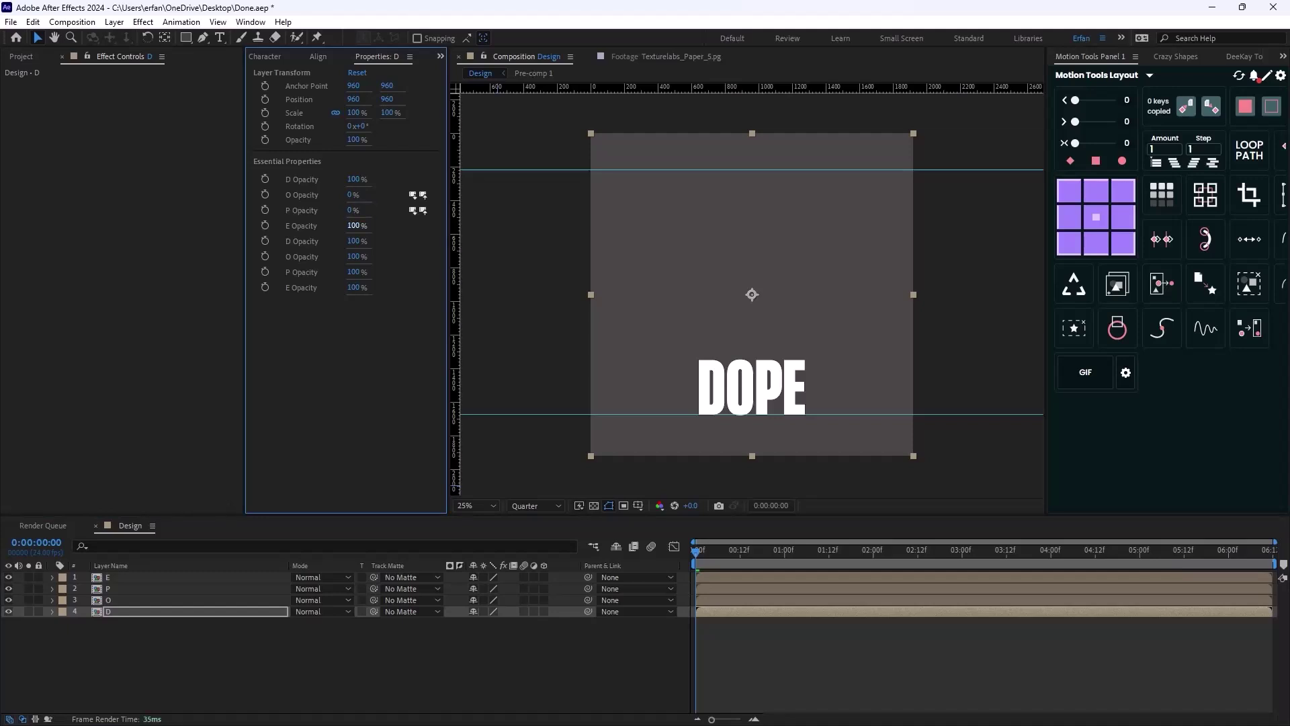
pyautogui.write('0')
pyautogui.press('Tab')
# - Set the D layer's second O, P and E Opacity essential properties to 0% and solo the layer
pyautogui.press('Tab')
pyautogui.write('0')
pyautogui.press('Tab')
pyautogui.press('Tab')
pyautogui.hotkey('shift', 'Tab')
pyautogui.write('0')
pyautogui.press('Tab')
pyautogui.write('0')
pyautogui.press('Return')
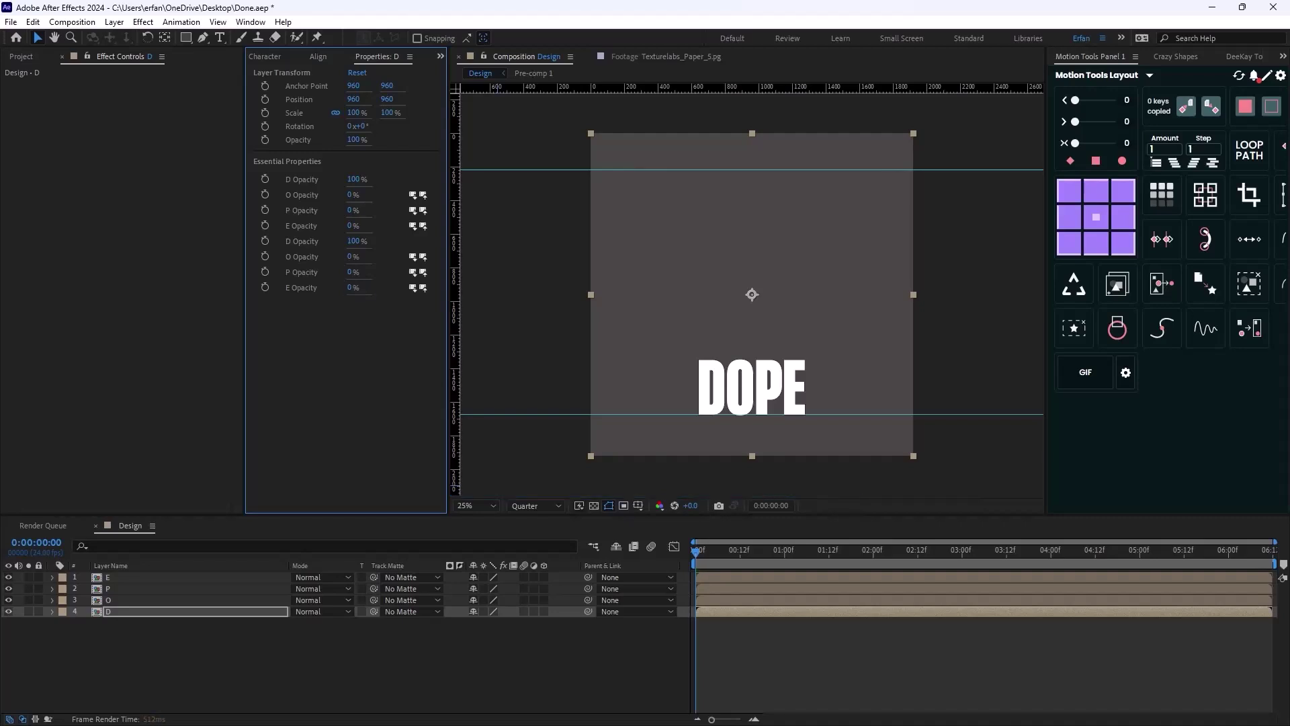
pyautogui.click(29, 611)
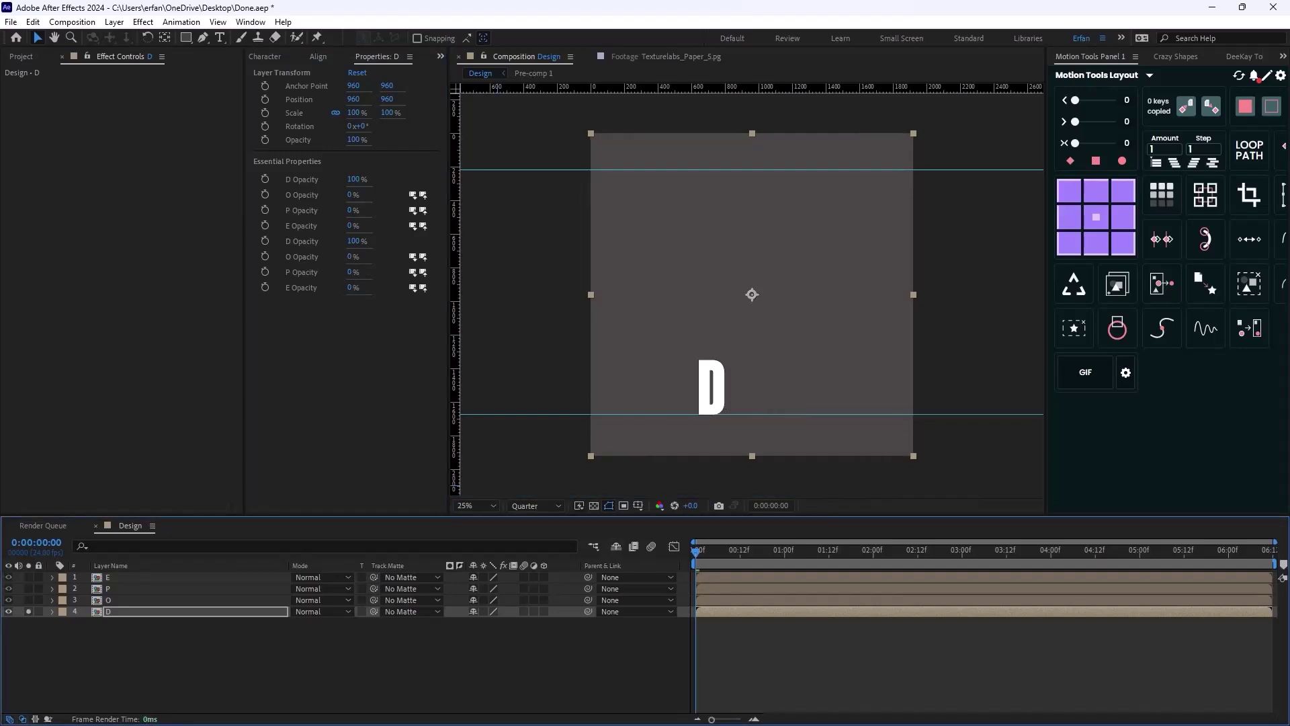
# - Solo the O layer and set its first D, P and E Opacity essential properties to 0%
pyautogui.click(109, 600)
pyautogui.click(27, 600)
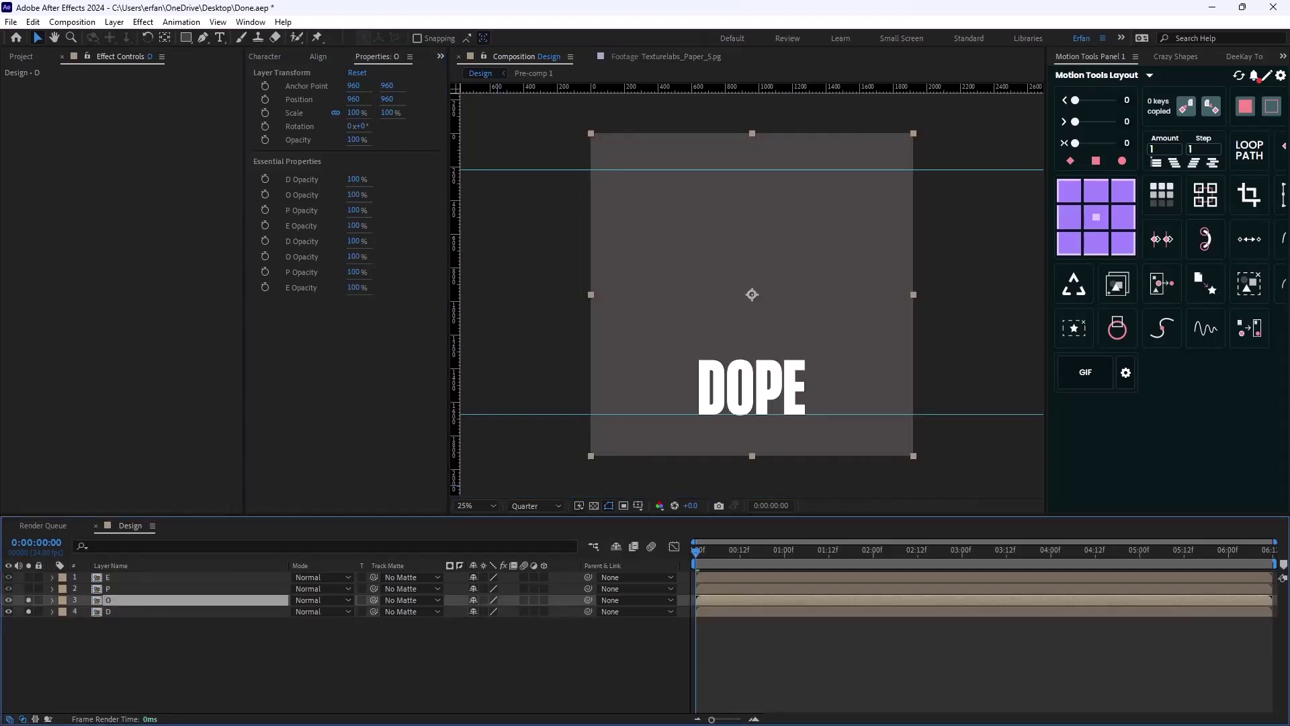
pyautogui.click(353, 209)
pyautogui.write('0')
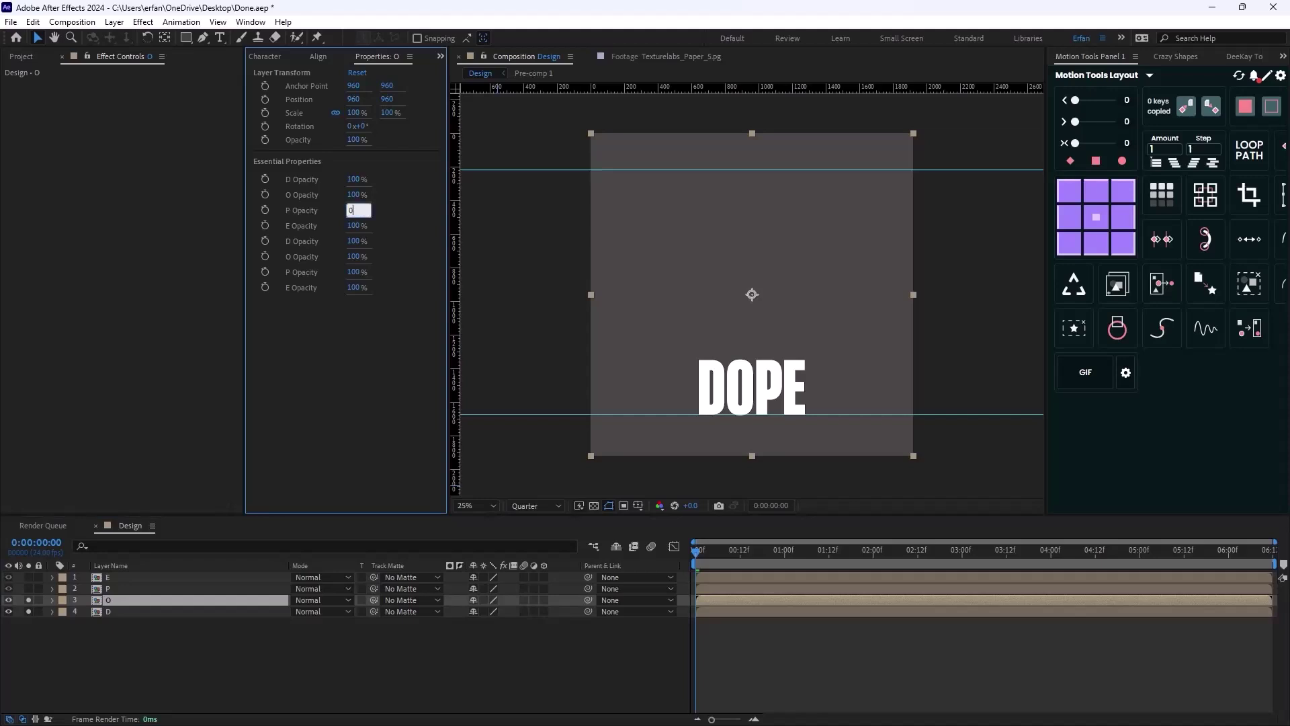
pyautogui.press('Return')
pyautogui.click(354, 179)
pyautogui.write('0')
pyautogui.press('Return')
pyautogui.write('0')
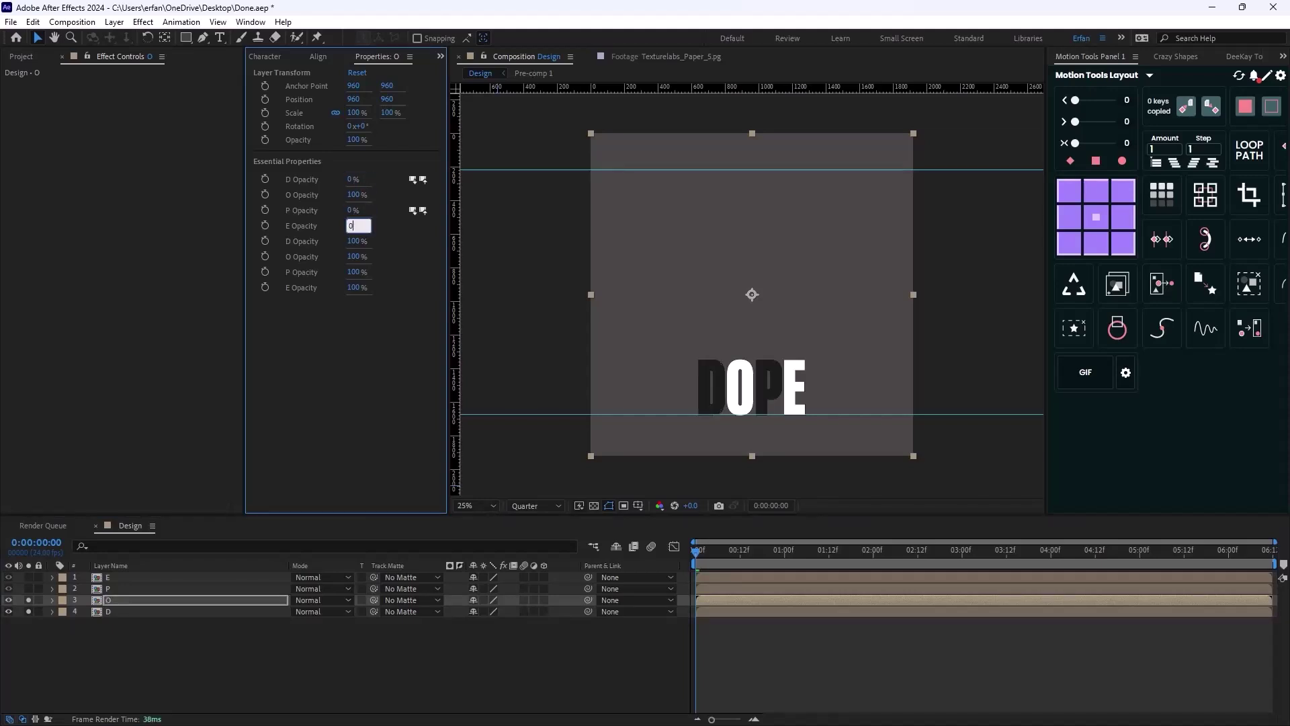
pyautogui.press('Tab')
# - Set the O layer's second D and P Opacity essential properties to 0%, with the second O Opacity at 100%
pyautogui.write('0')
pyautogui.press('Tab')
pyautogui.click(354, 256)
pyautogui.write('0')
pyautogui.press('Return')
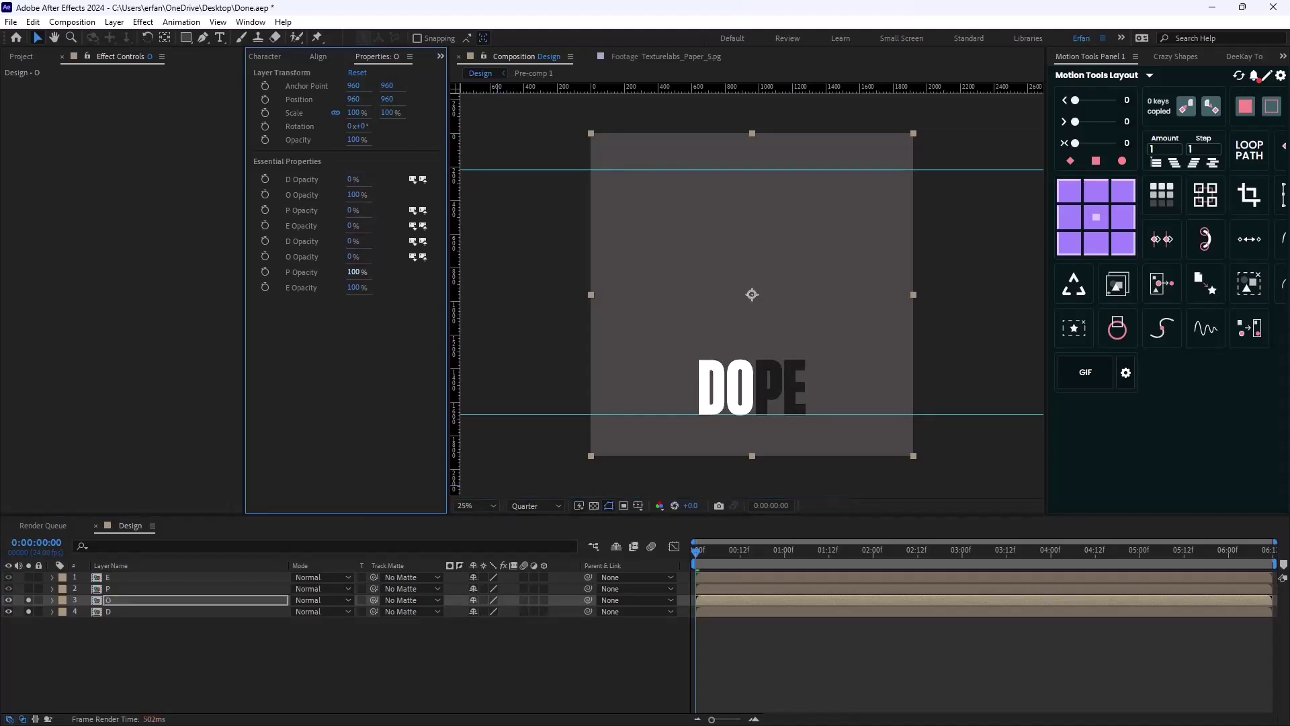
pyautogui.click(353, 256)
pyautogui.write('100')
pyautogui.press('Tab')
pyautogui.write('0')
pyautogui.press('Tab')
pyautogui.press('Return')
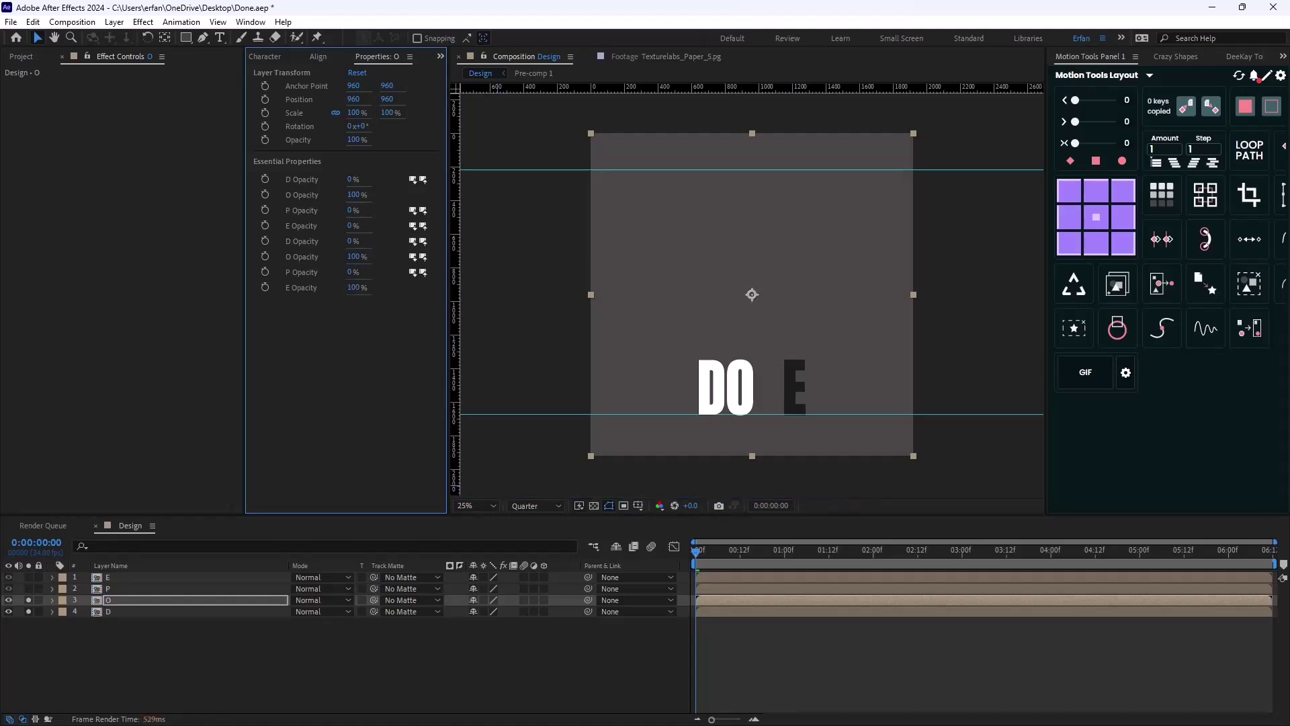
# - Set the O layer's second E Opacity essential property to 0%
pyautogui.click(354, 287)
pyautogui.press('Return')
pyautogui.click(354, 288)
pyautogui.write('0')
pyautogui.press('Return')
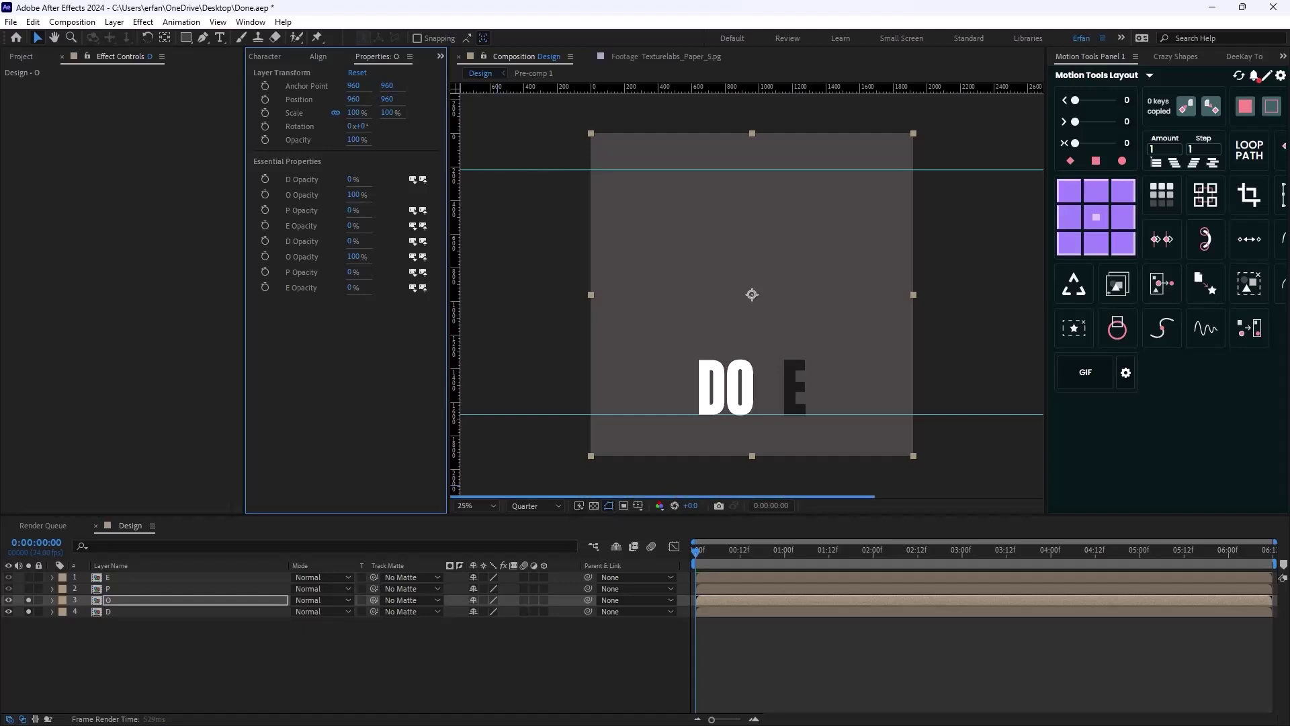
# - Solo the P layer and set its second E, O and D Opacity essential properties to 0%
pyautogui.click(107, 588)
pyautogui.click(28, 589)
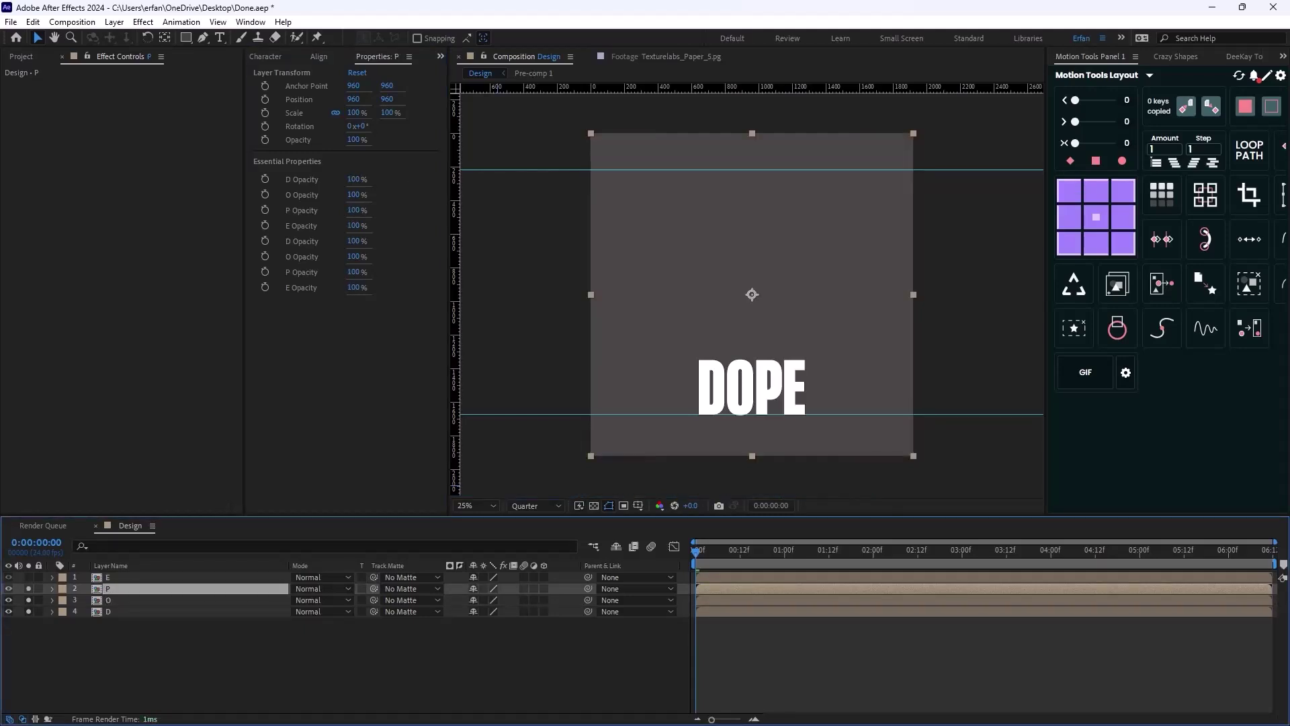
pyautogui.click(359, 287)
pyautogui.write('0')
pyautogui.press('Return')
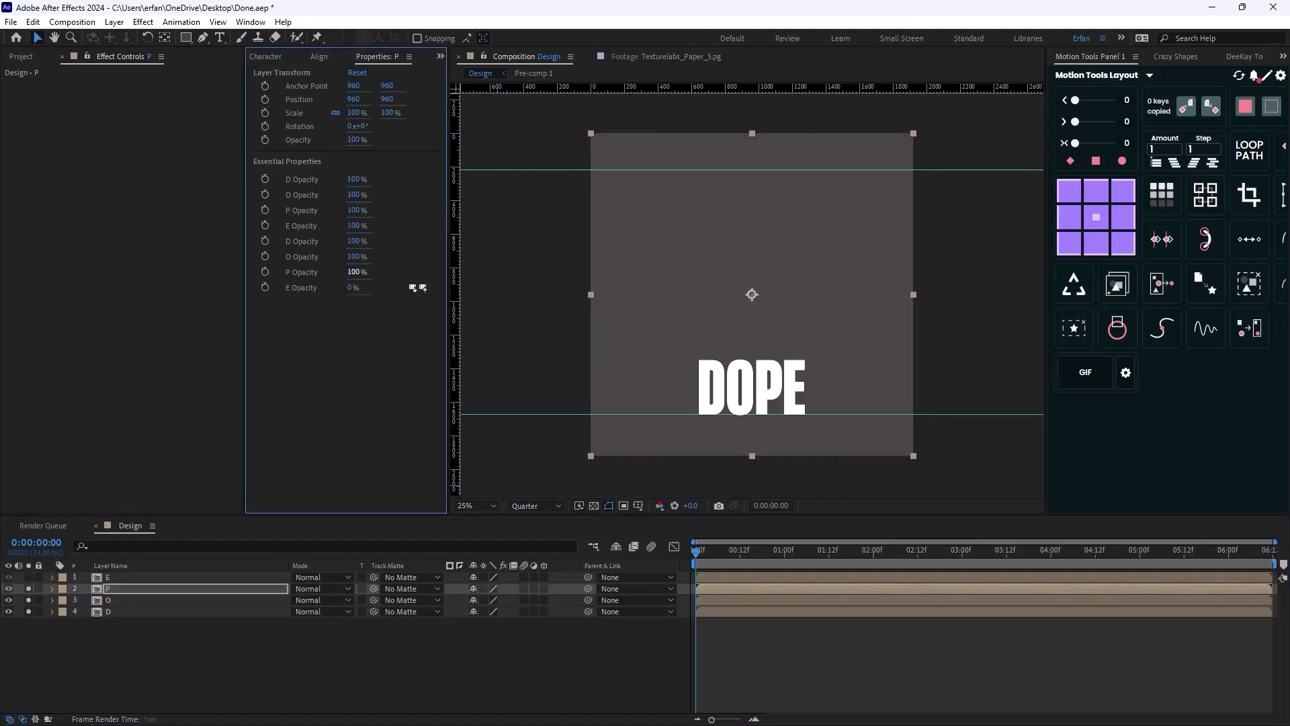
pyautogui.click(358, 256)
pyautogui.write('0')
pyautogui.press('Return')
pyautogui.click(358, 241)
pyautogui.write('0')
pyautogui.press('Return')
# - Set the P layer's first E, O and D Opacity essential properties to 0%, with the first P Opacity at 100%
pyautogui.click(358, 226)
pyautogui.write('0')
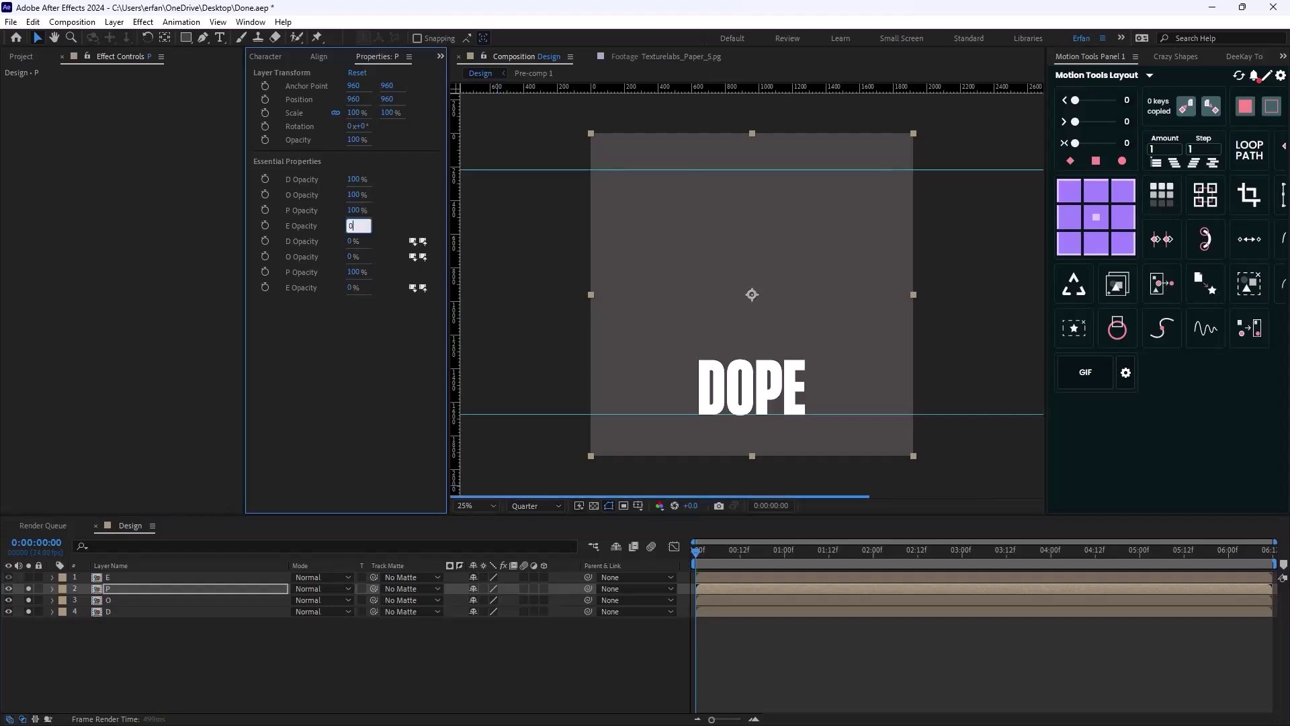
pyautogui.press('Return')
pyautogui.click(358, 209)
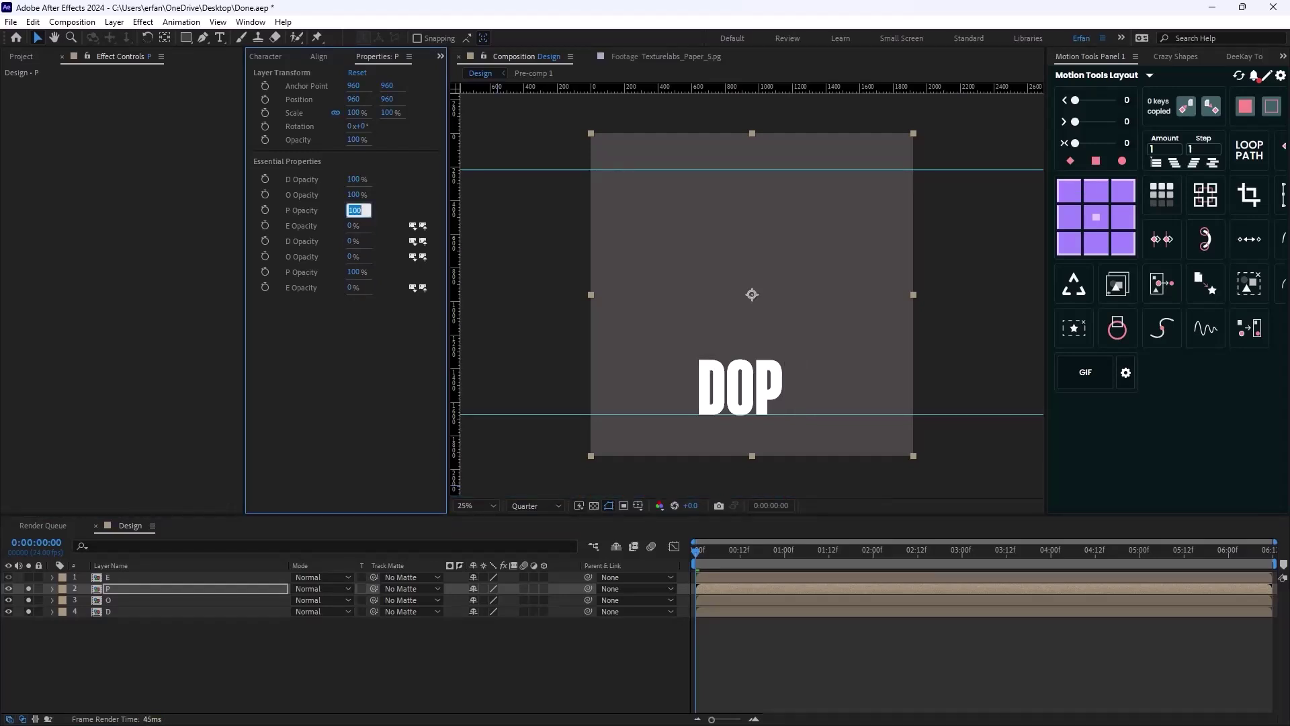
pyautogui.press('Return')
pyautogui.click(358, 194)
pyautogui.write('0')
pyautogui.press('Return')
pyautogui.click(358, 178)
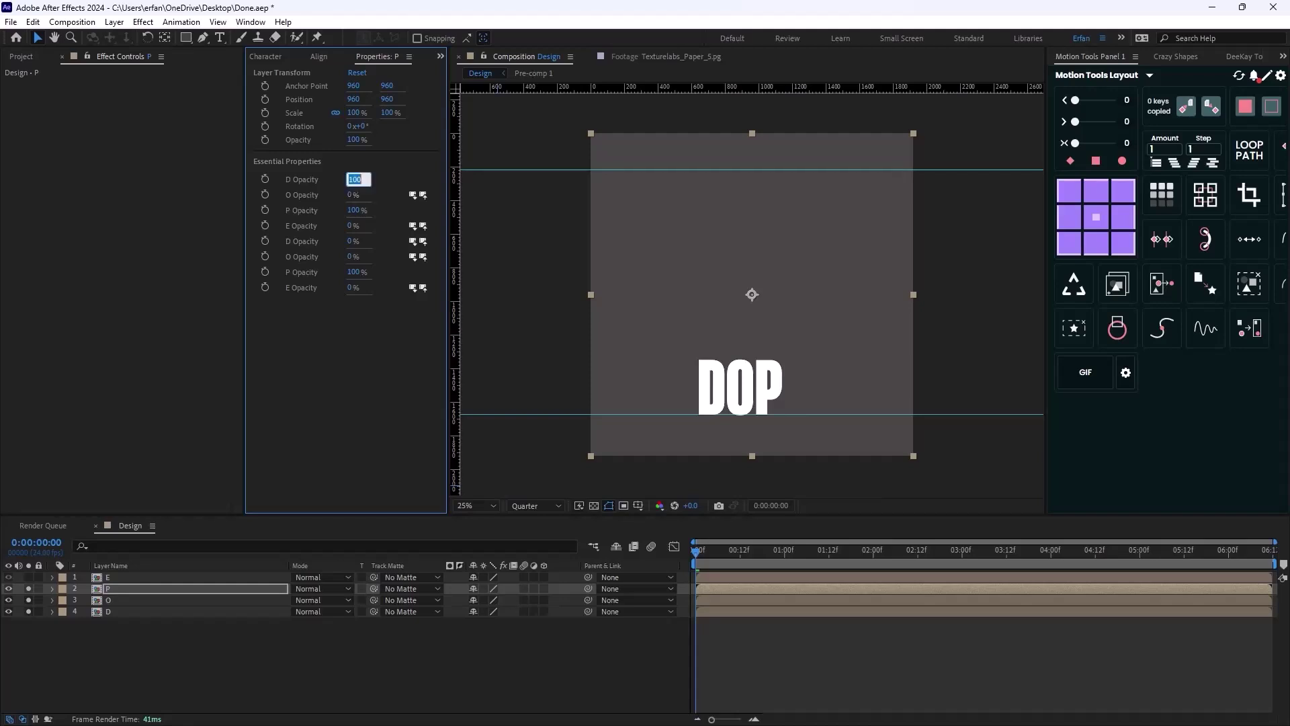
pyautogui.write('0')
pyautogui.press('Return')
# - Solo the E layer and set its second P, O and D Opacity essential properties to 0%
pyautogui.click(108, 578)
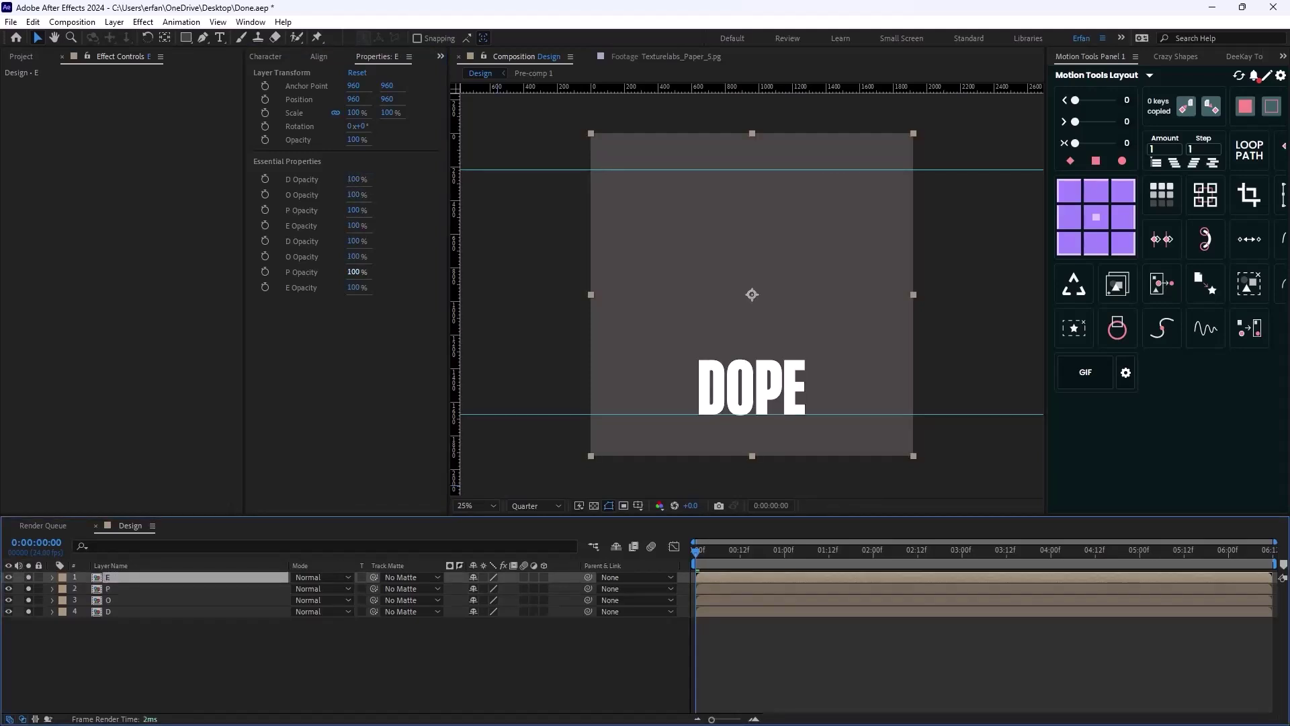
pyautogui.click(353, 272)
pyautogui.write('0')
pyautogui.press('Return')
pyautogui.click(353, 256)
pyautogui.write('0')
pyautogui.press('Return')
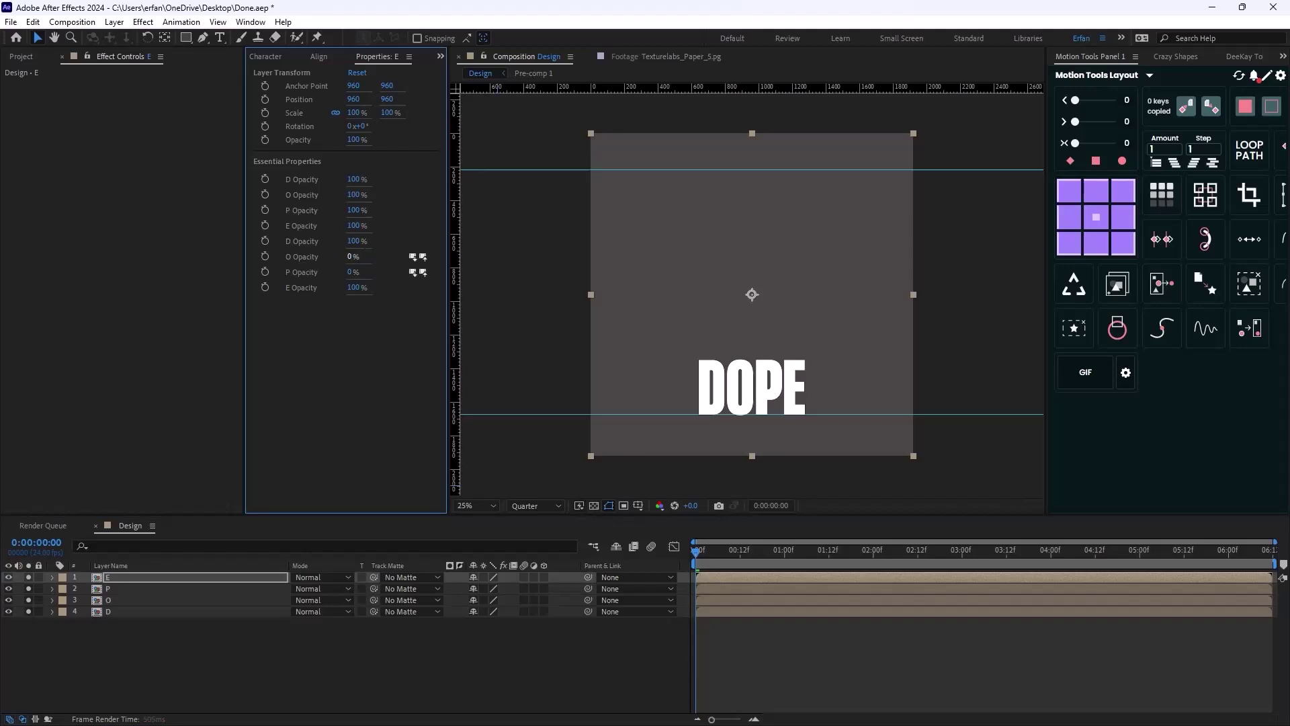
pyautogui.click(354, 240)
pyautogui.write('0')
pyautogui.press('Return')
# - Set the E layer's first P, O and D Opacity essential properties to 0%
pyautogui.click(356, 210)
pyautogui.write('0')
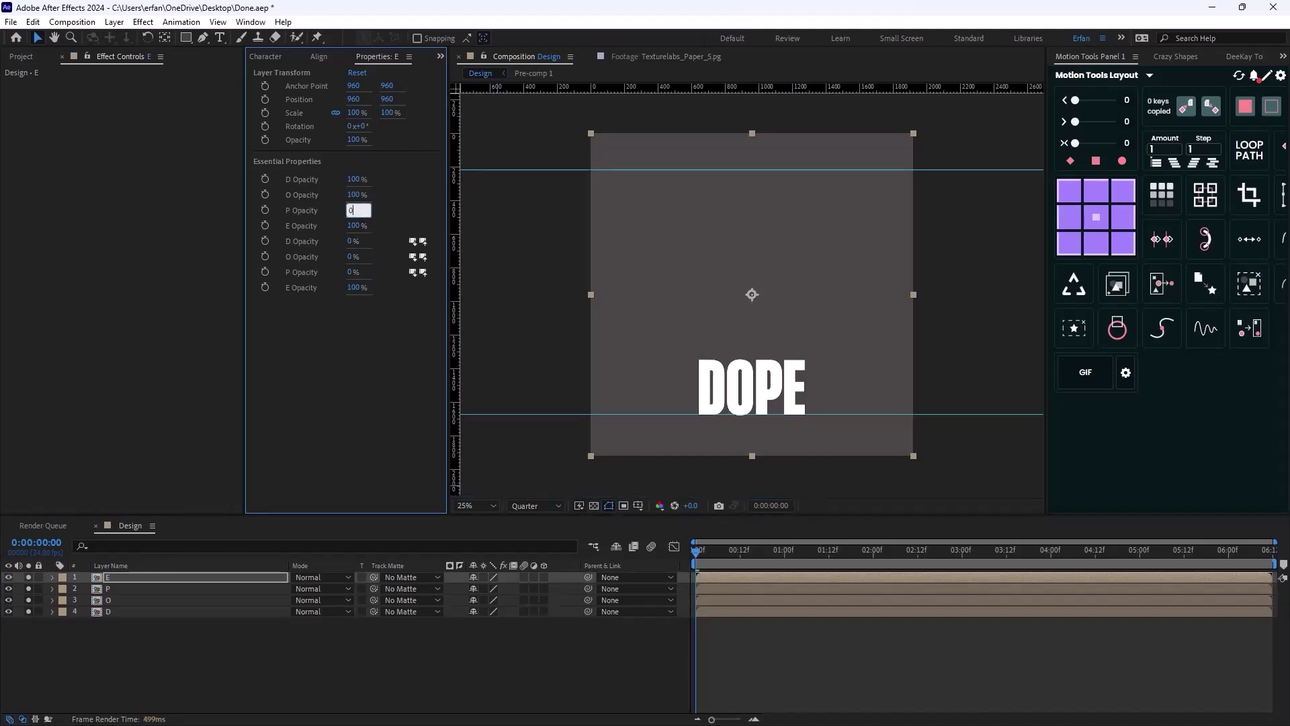
pyautogui.press('Return')
pyautogui.click(354, 194)
pyautogui.write('0')
pyautogui.press('Return')
pyautogui.click(354, 179)
pyautogui.write('0')
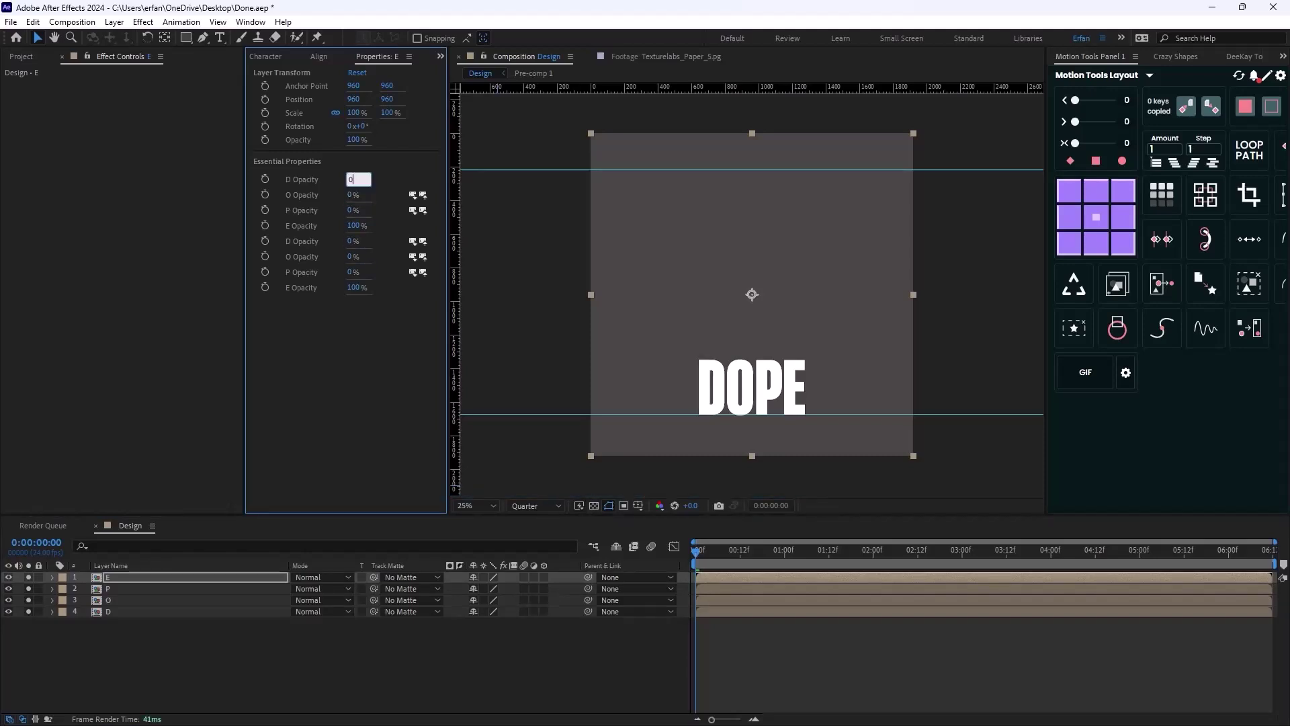
pyautogui.press('Return')
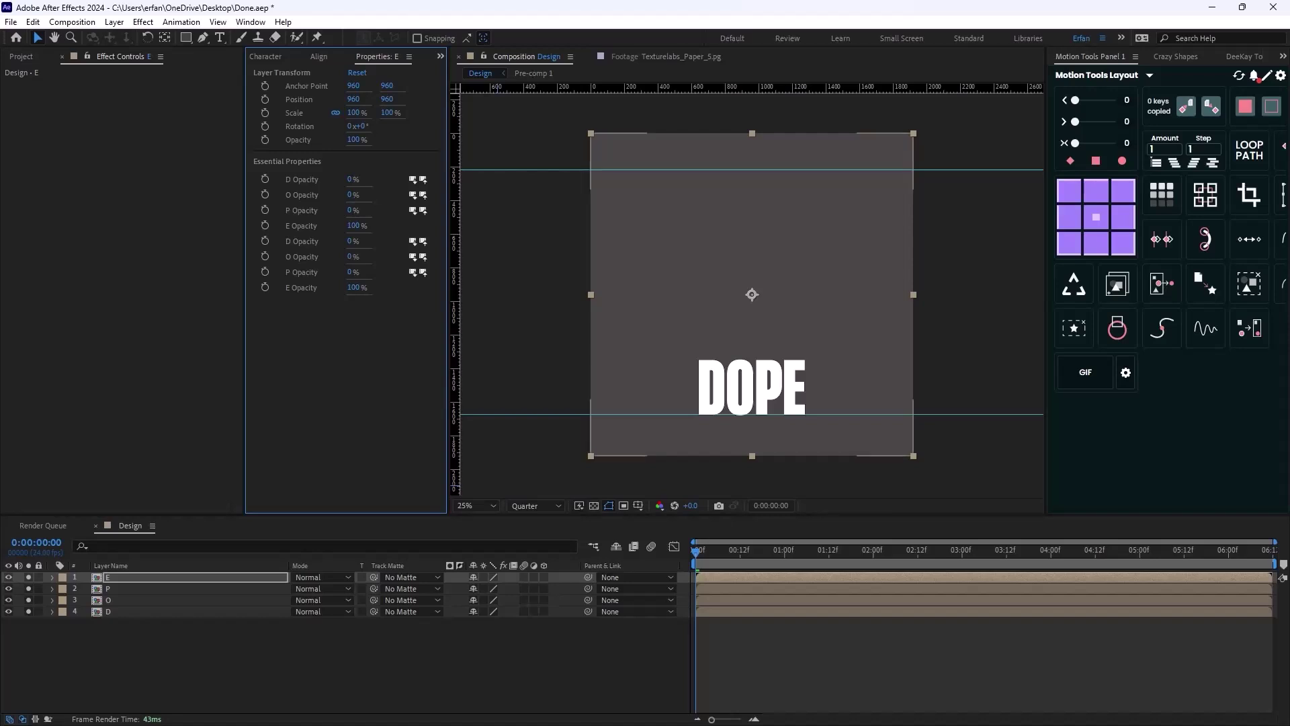
# - Turn off solo on all four letter layers and clear the layer selection
pyautogui.hotkey('ctrl', 'a')
pyautogui.hotkey('ctrl', 'shift', 'a')
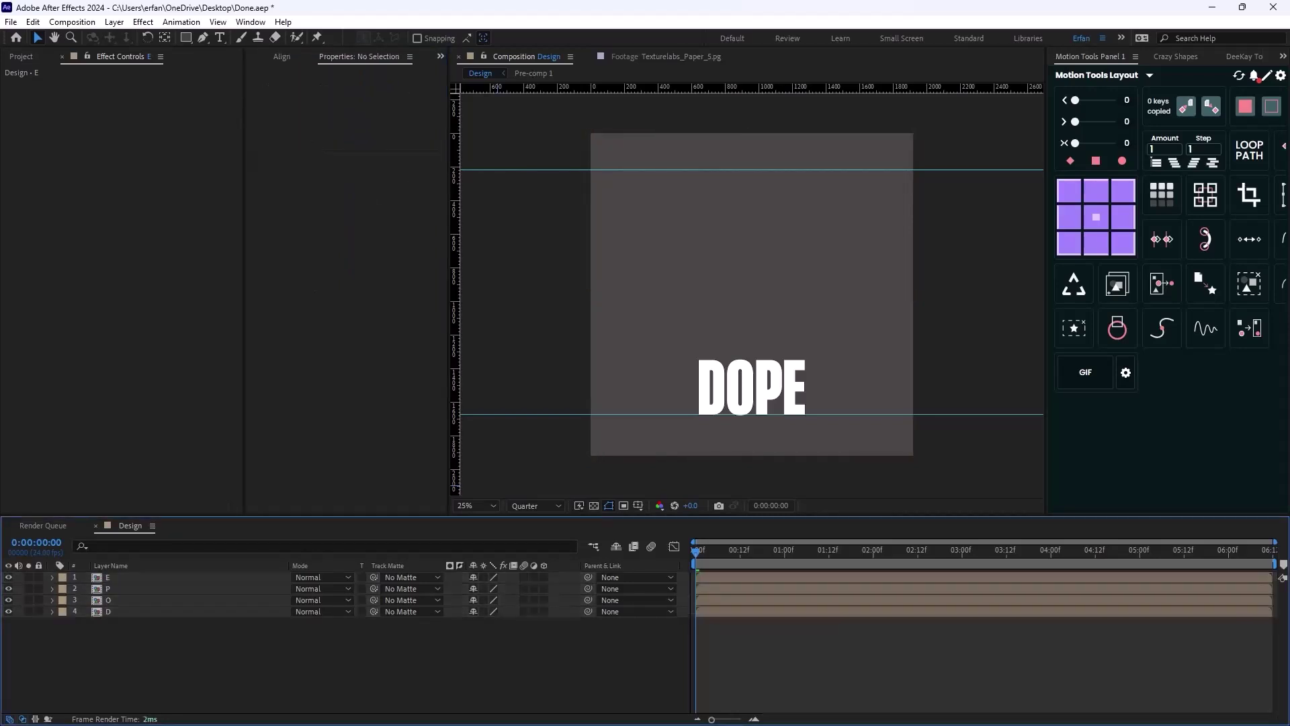
pyautogui.moveTo(696, 552)
pyautogui.mouseDown()
pyautogui.moveTo(927, 549)
pyautogui.moveTo(696, 549)
pyautogui.mouseUp()
# - Enable time remapping on the D layer
pyautogui.click(108, 611)
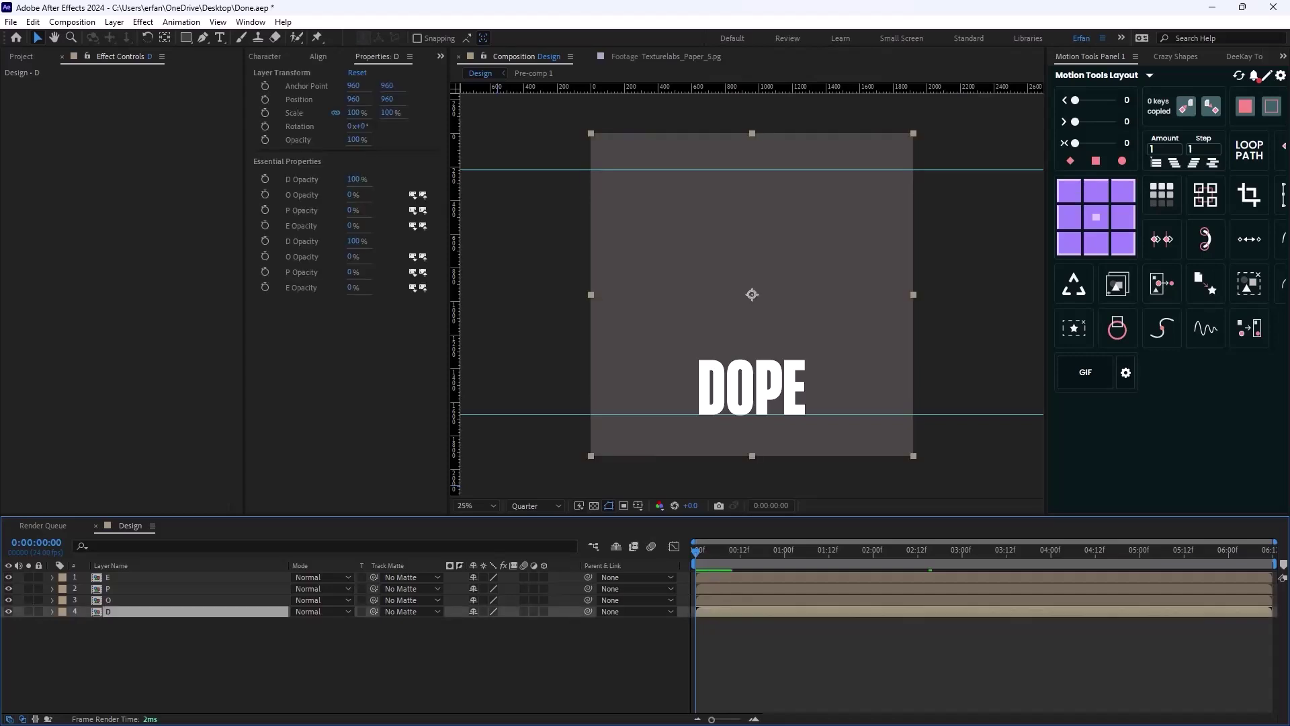
pyautogui.rightClick(111, 612)
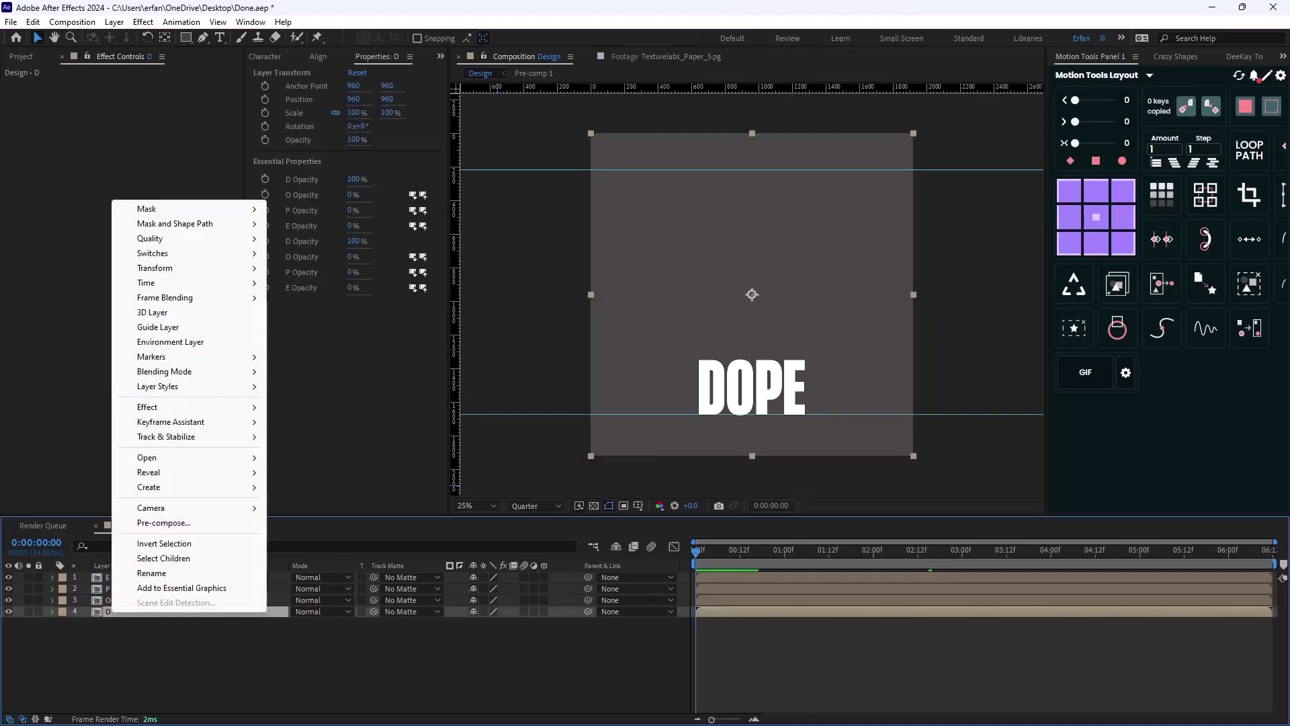
pyautogui.moveTo(134, 283)
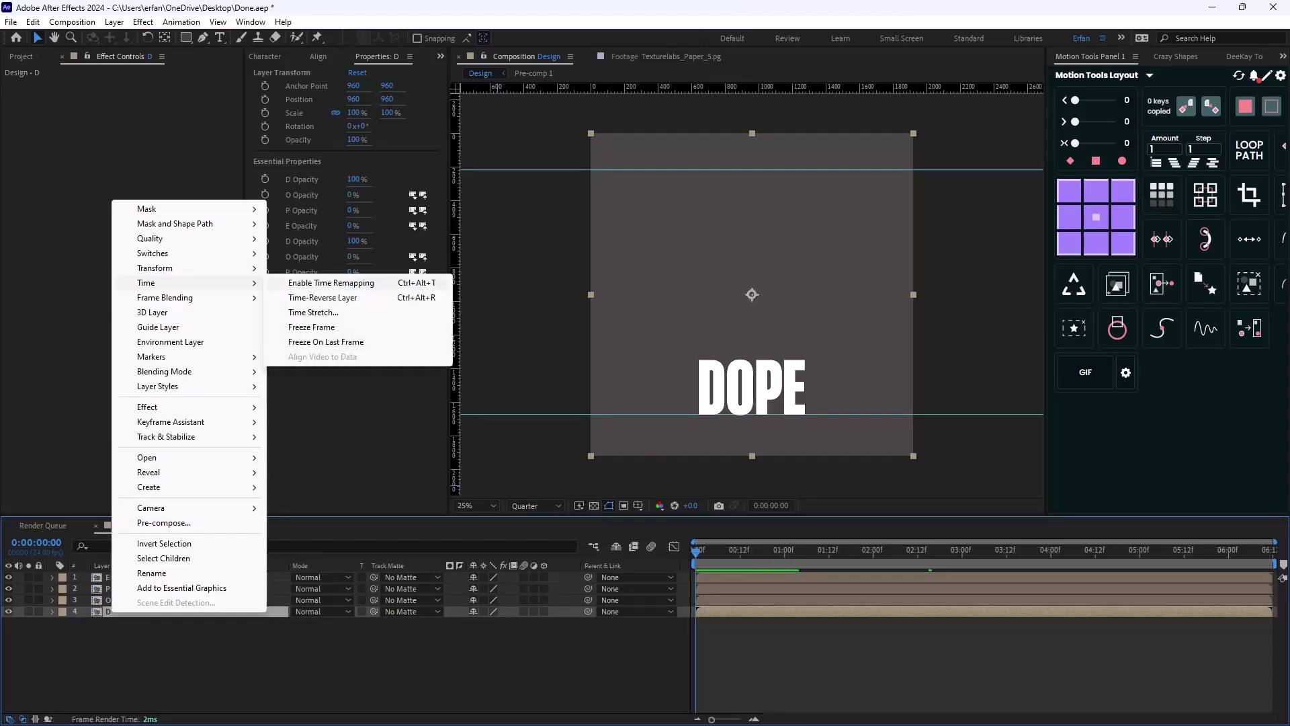
pyautogui.click(331, 283)
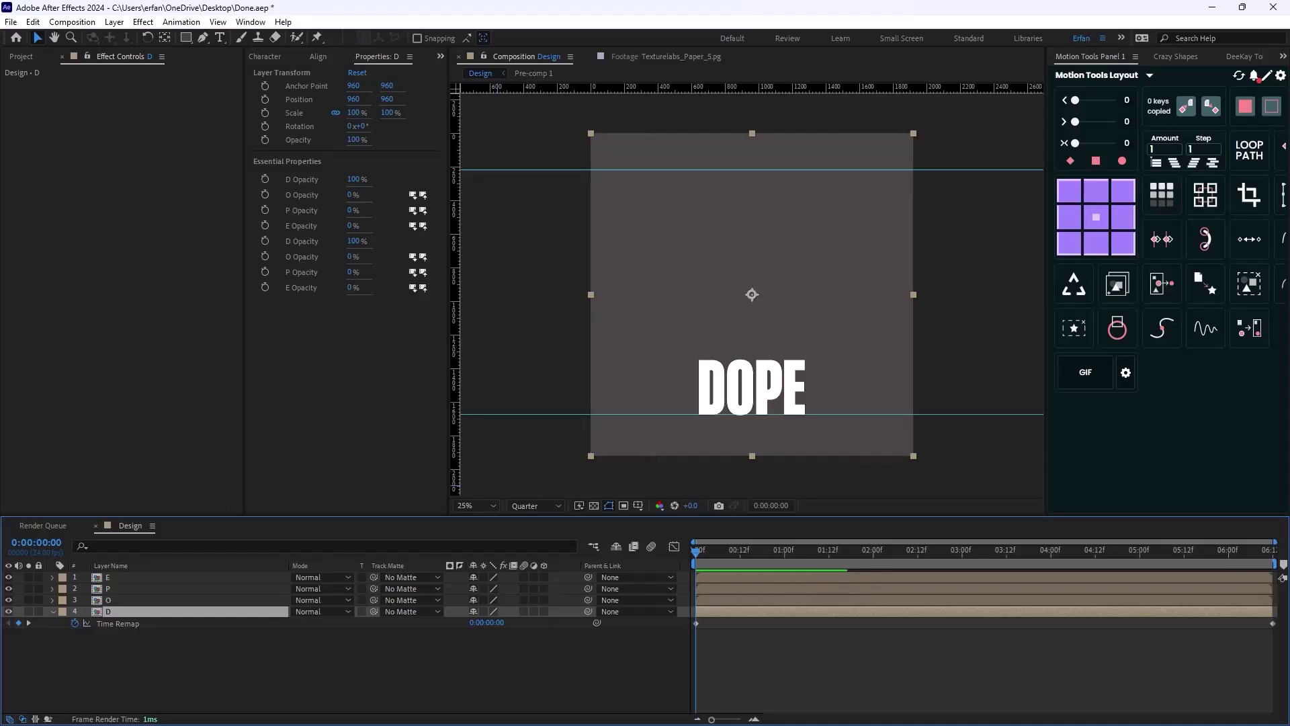
# - Add Time Remap keyframes to the D layer at 0:00:01:00, 0:00:02:00 and 0:00:03:00
pyautogui.press('F2')
pyautogui.press('space')
pyautogui.moveTo(695, 551); pyautogui.dragTo(784, 551)
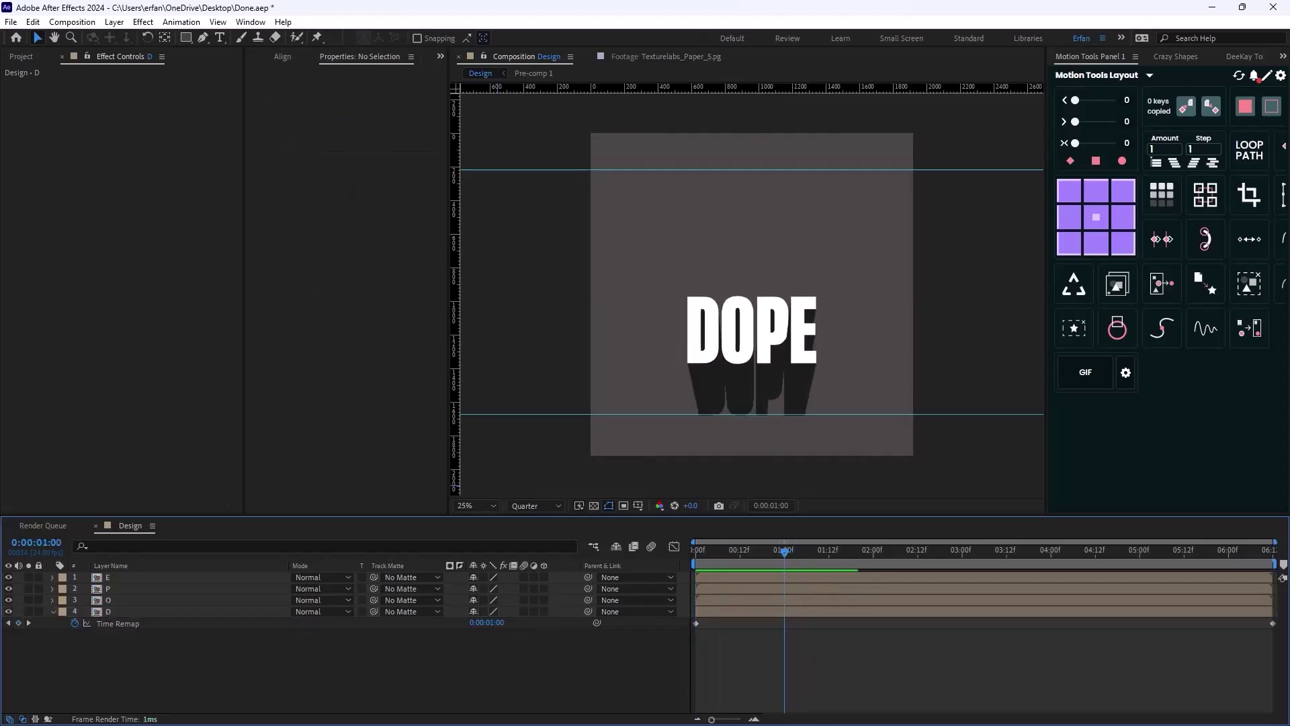
pyautogui.click(19, 623)
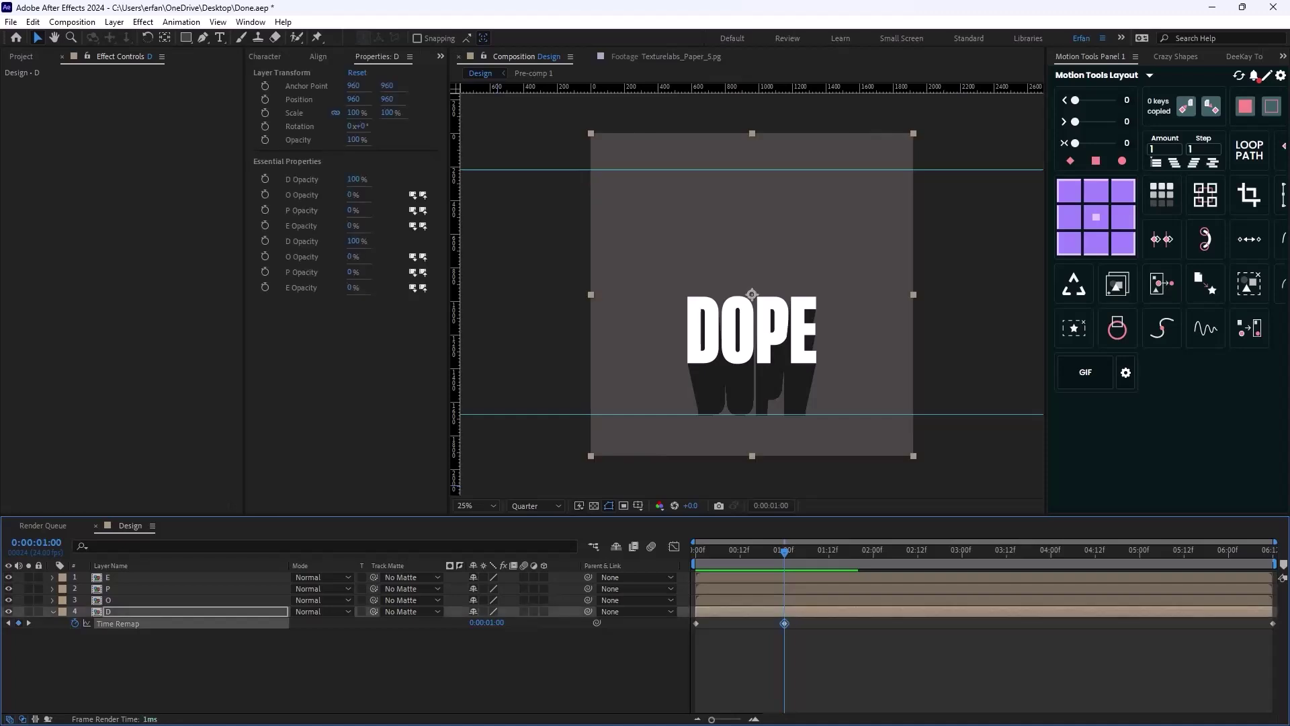
pyautogui.moveTo(784, 551); pyautogui.dragTo(873, 551)
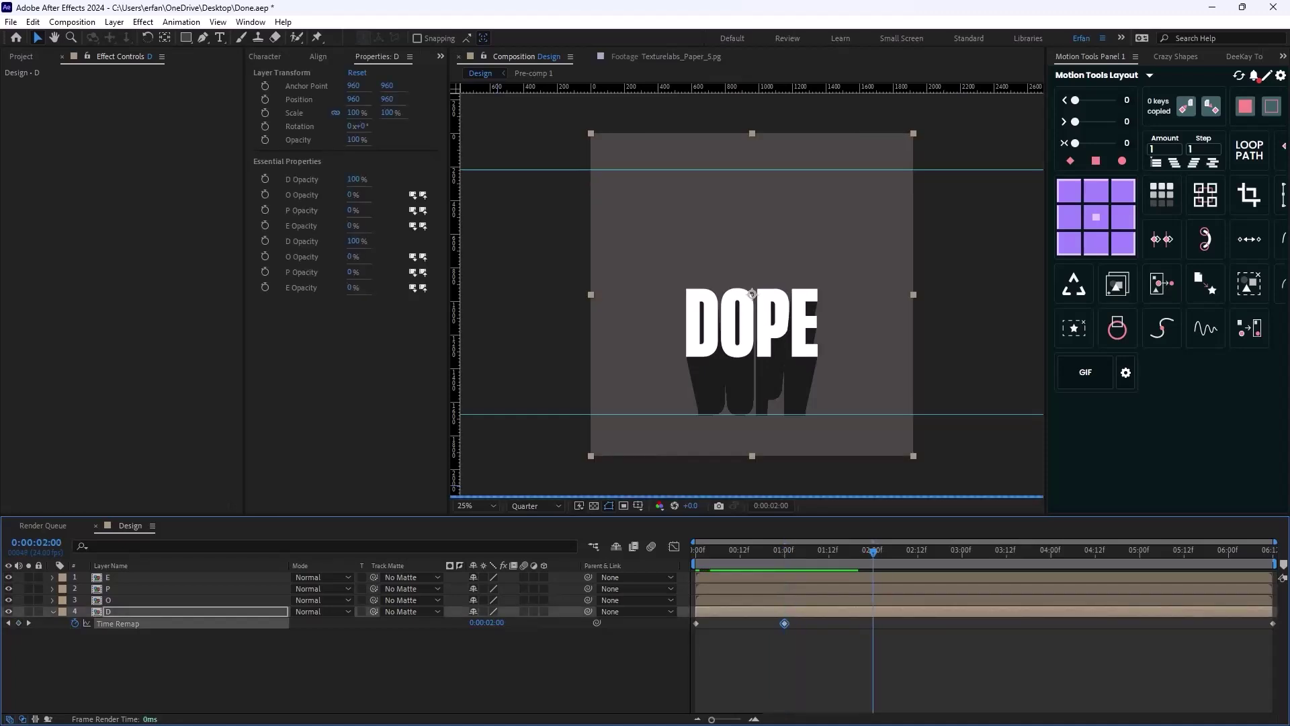
pyautogui.click(18, 623)
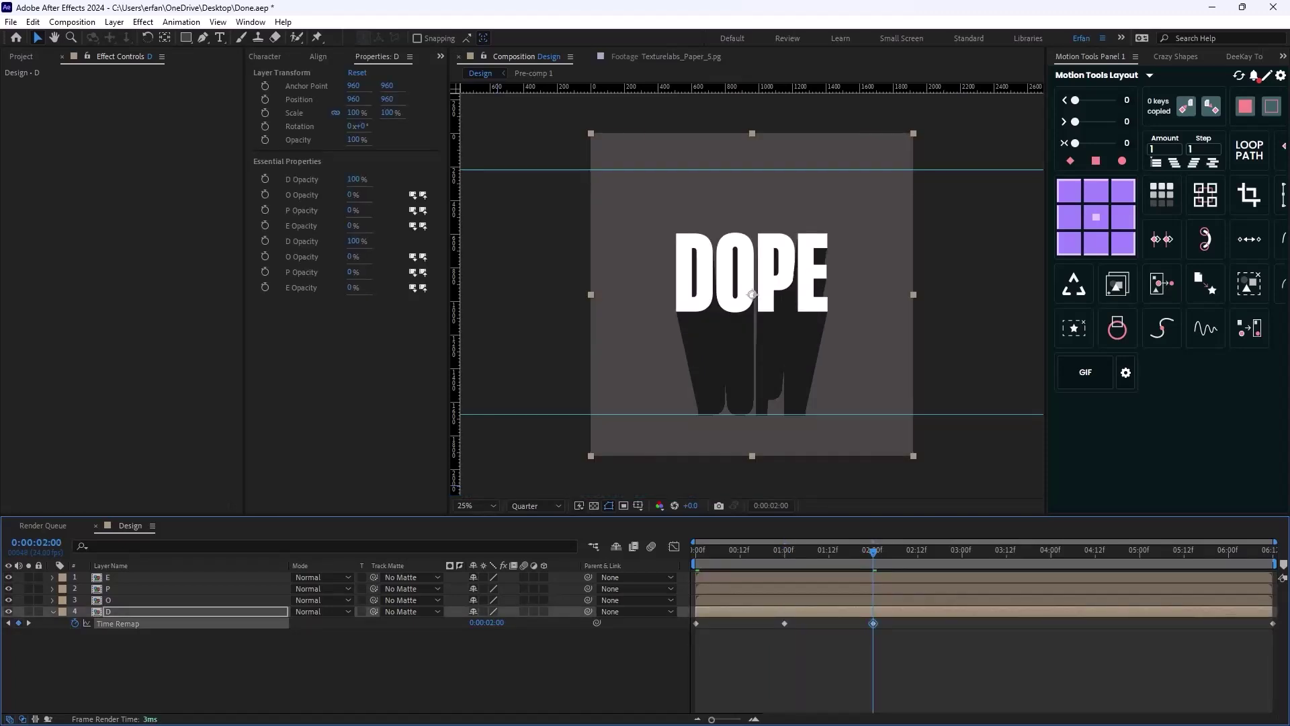
pyautogui.moveTo(872, 551); pyautogui.dragTo(958, 551)
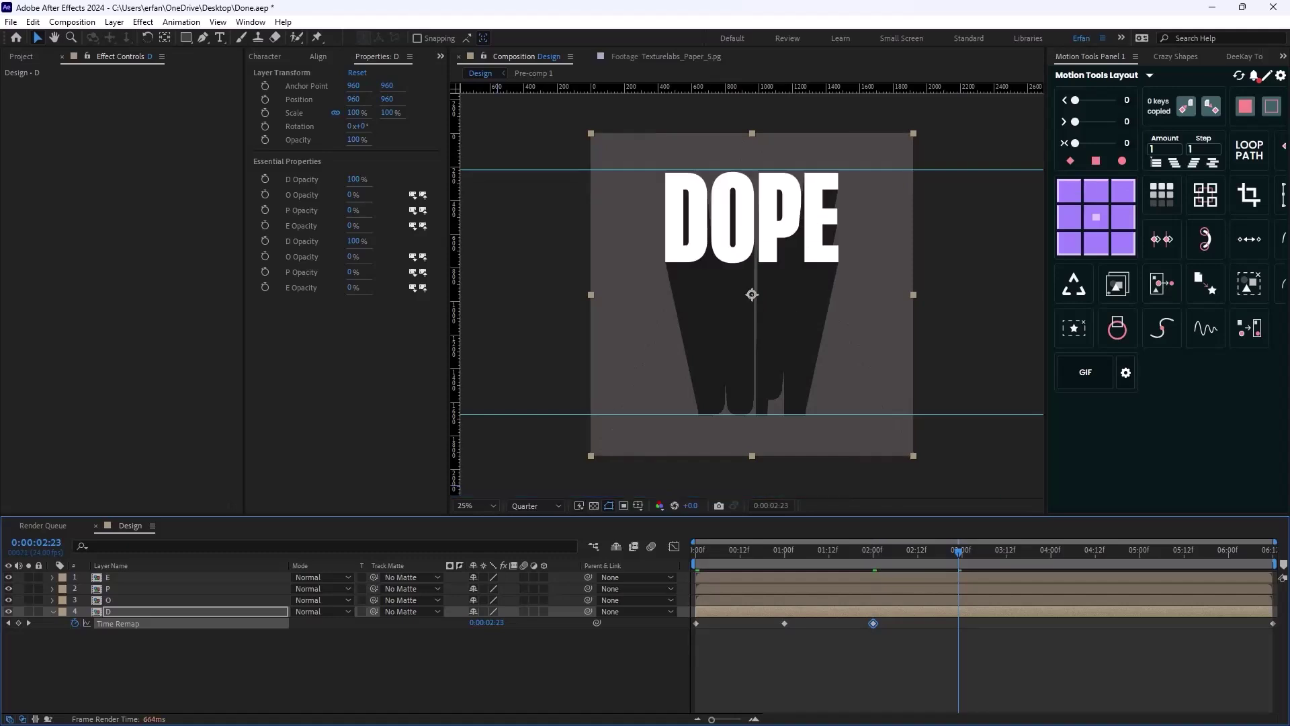
pyautogui.press('pagedown')
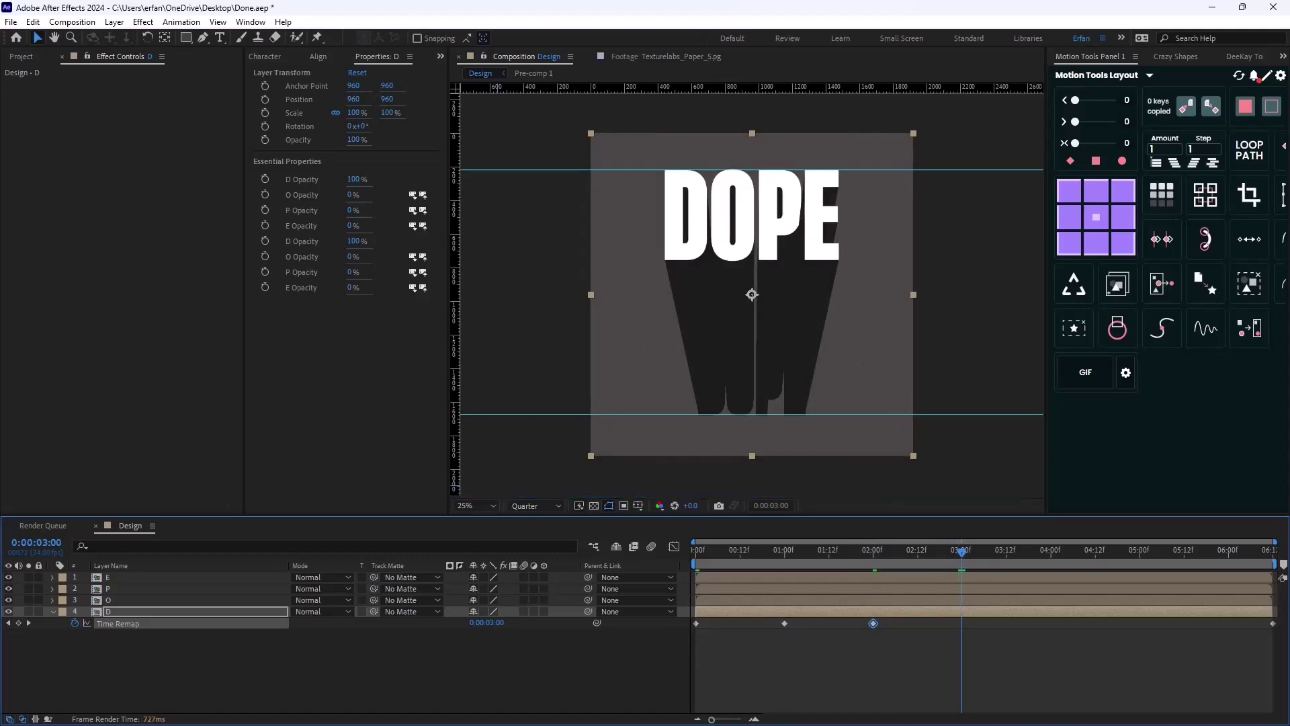
pyautogui.hotkey('alt', 'shift', 't')
# - Delete the D layer's last Time Remap keyframe at the composition's end and end the work area at 0:00:02:23
pyautogui.click(1271, 623)
pyautogui.press('Delete')
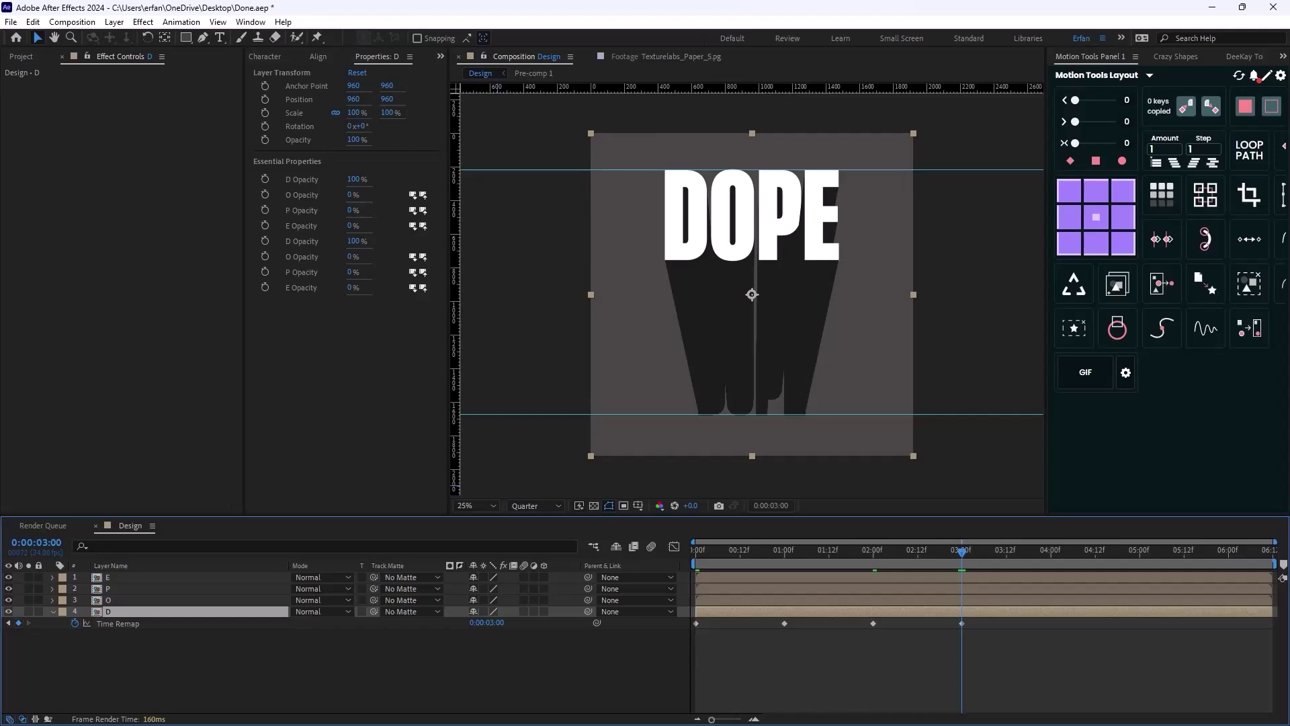
pyautogui.press('pageup')
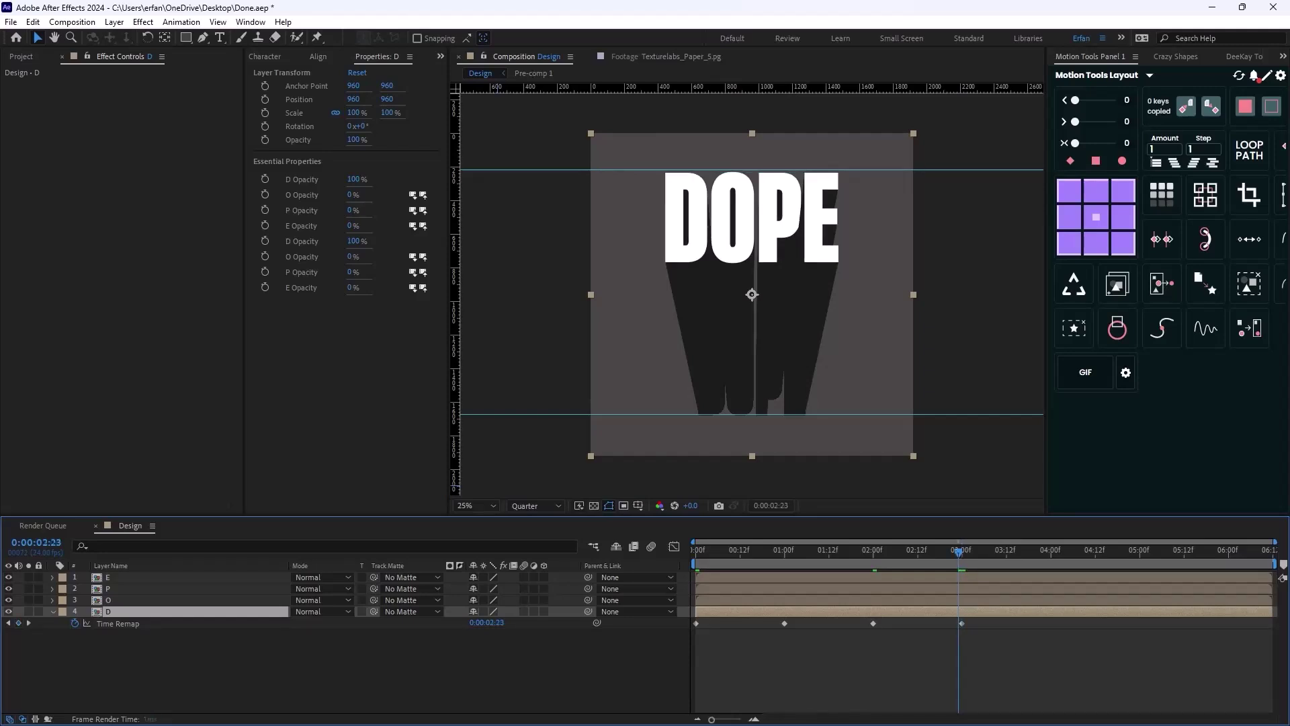
pyautogui.press('n')
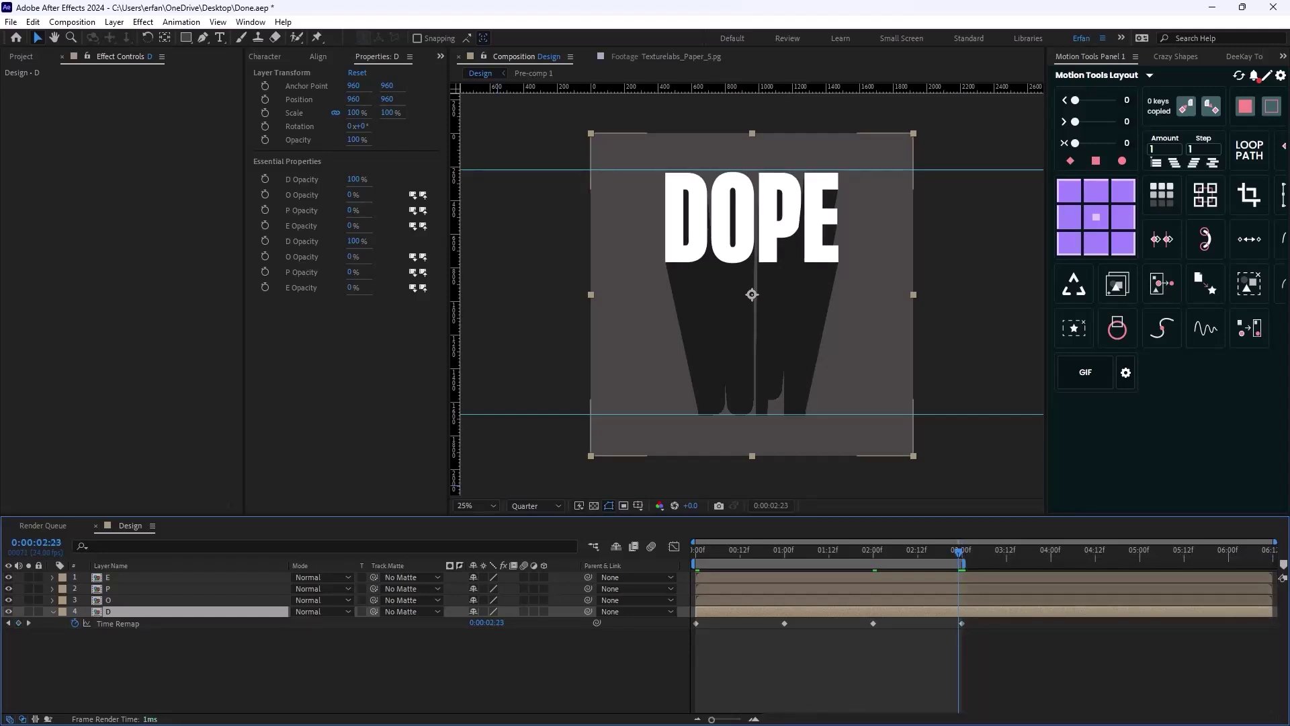
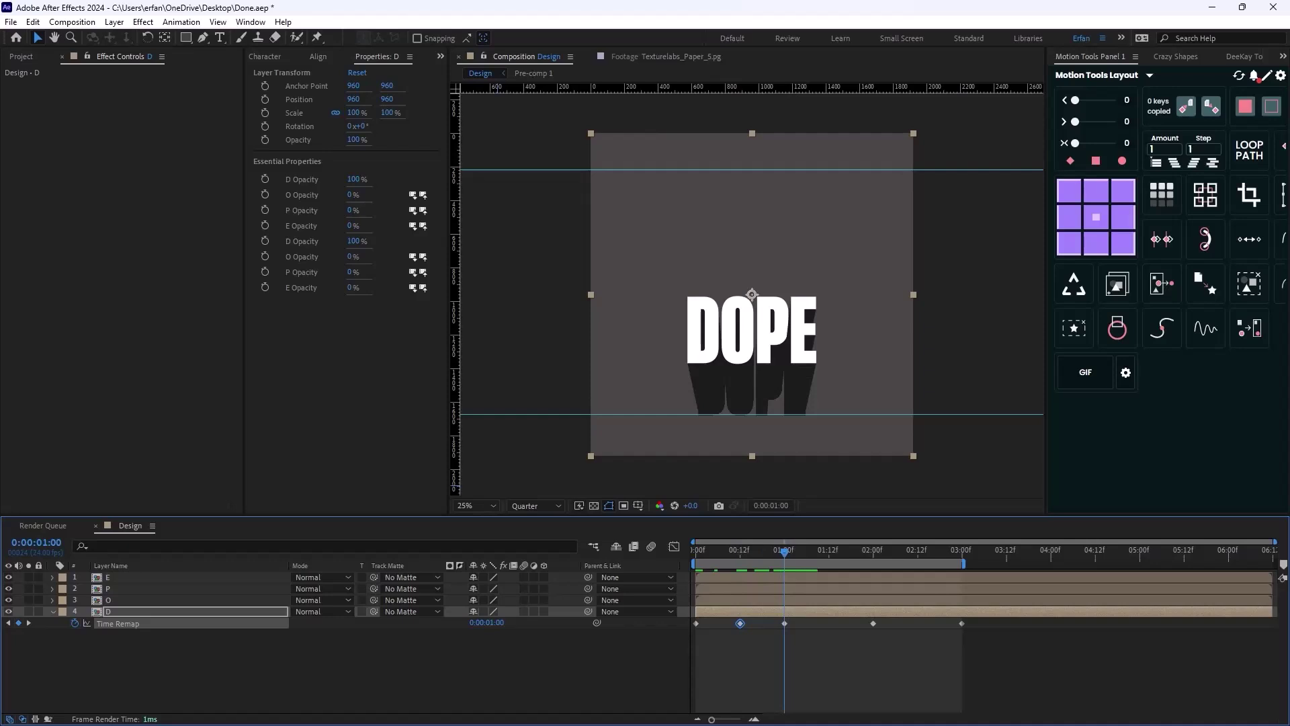
# - Set the D layer's Time Remap keyframe at 0:00:01:00 to 0:00:00:04
pyautogui.click(488, 622)
pyautogui.click(491, 622)
pyautogui.write('0')
pyautogui.click(495, 652)
pyautogui.click(489, 623)
pyautogui.click(506, 623)
pyautogui.moveTo(506, 623); pyautogui.dragTo(501, 622)
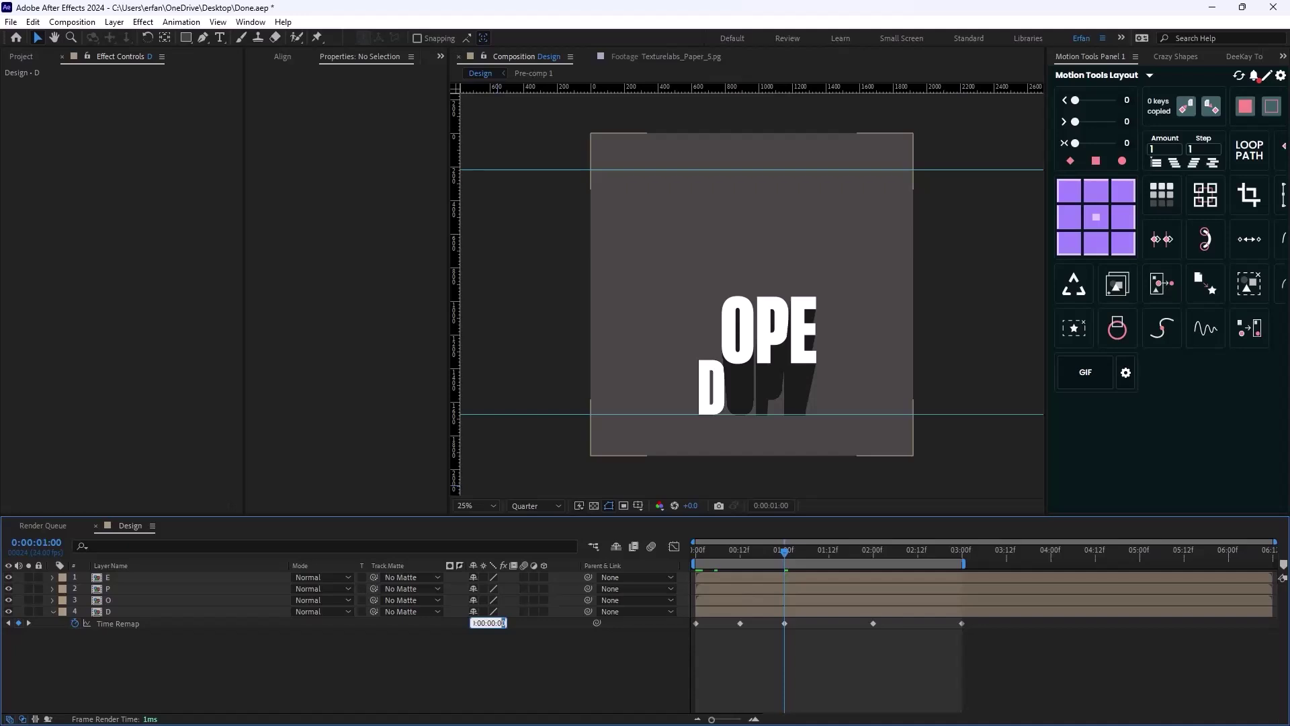
pyautogui.write('4')
pyautogui.press('Return')
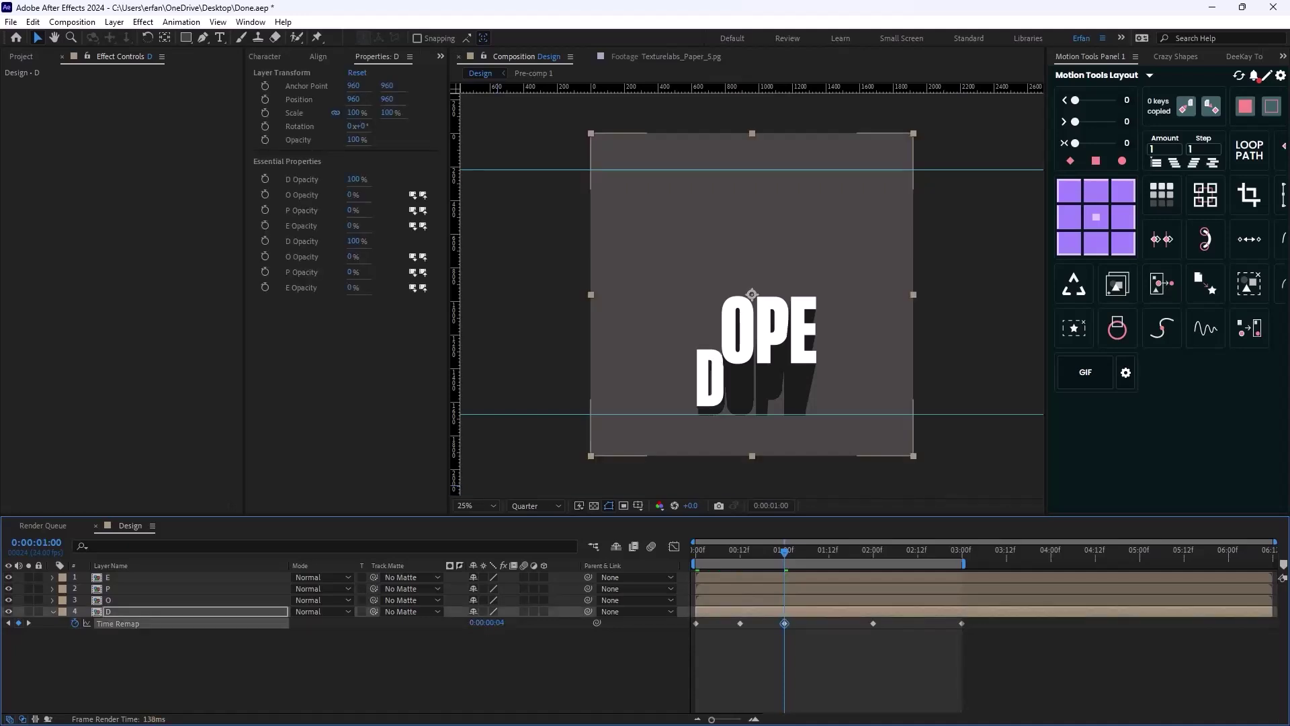
# - Set the D layer's Time Remap keyframe at the composition's start to 0:00:00:03
pyautogui.press('Home')
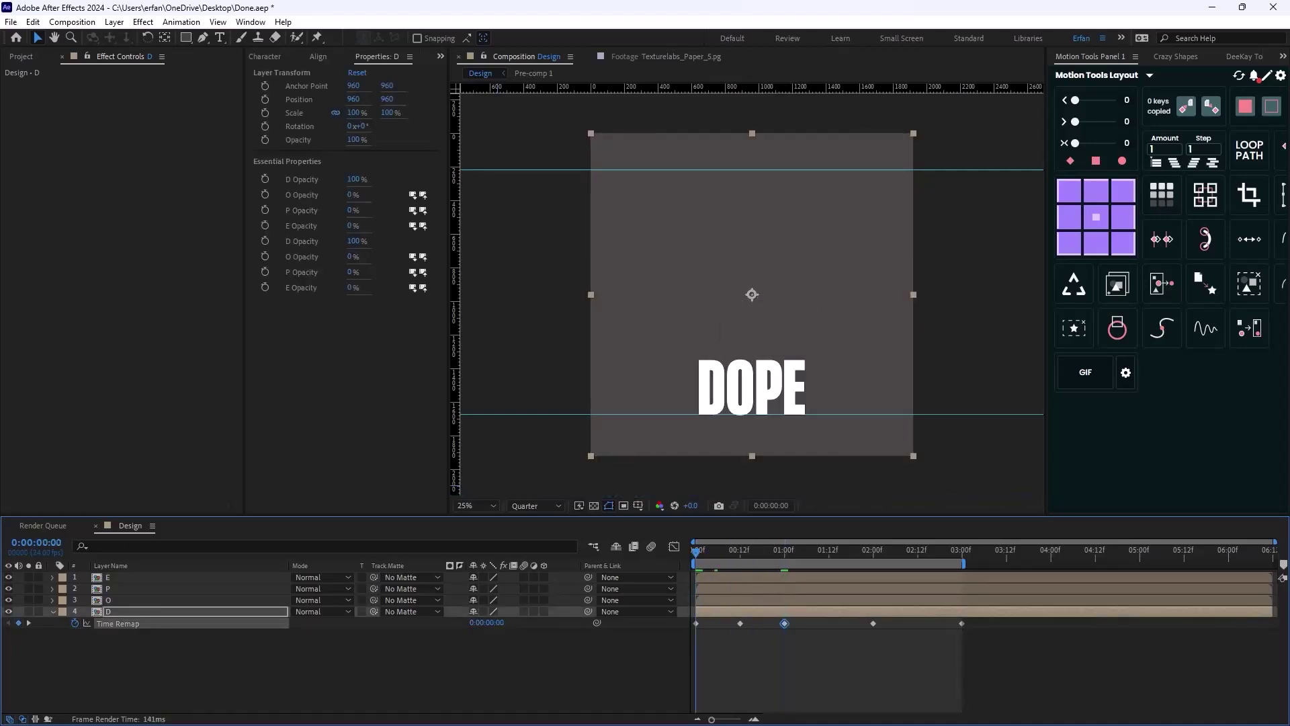
pyautogui.click(488, 623)
pyautogui.click(504, 623)
pyautogui.write('3')
pyautogui.press('Return')
# - Solo the D layer and preview its time-remapped animation
pyautogui.press('space')
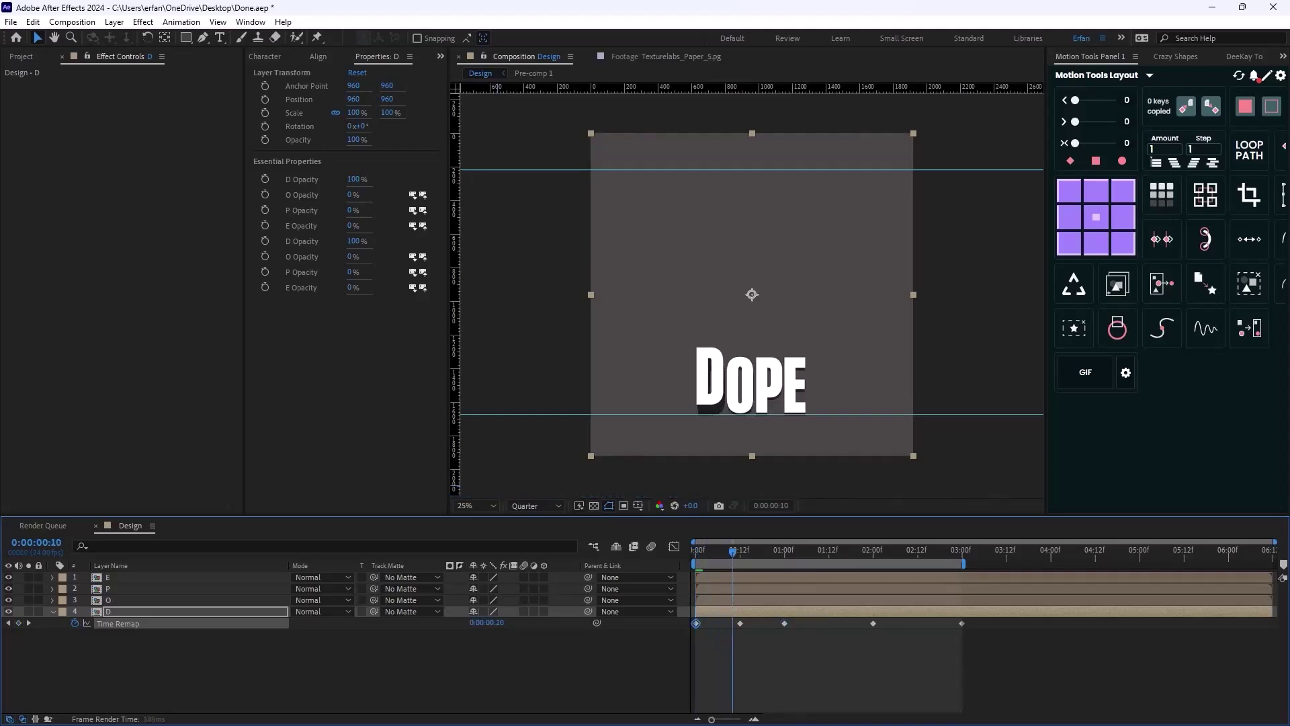
pyautogui.click(28, 611)
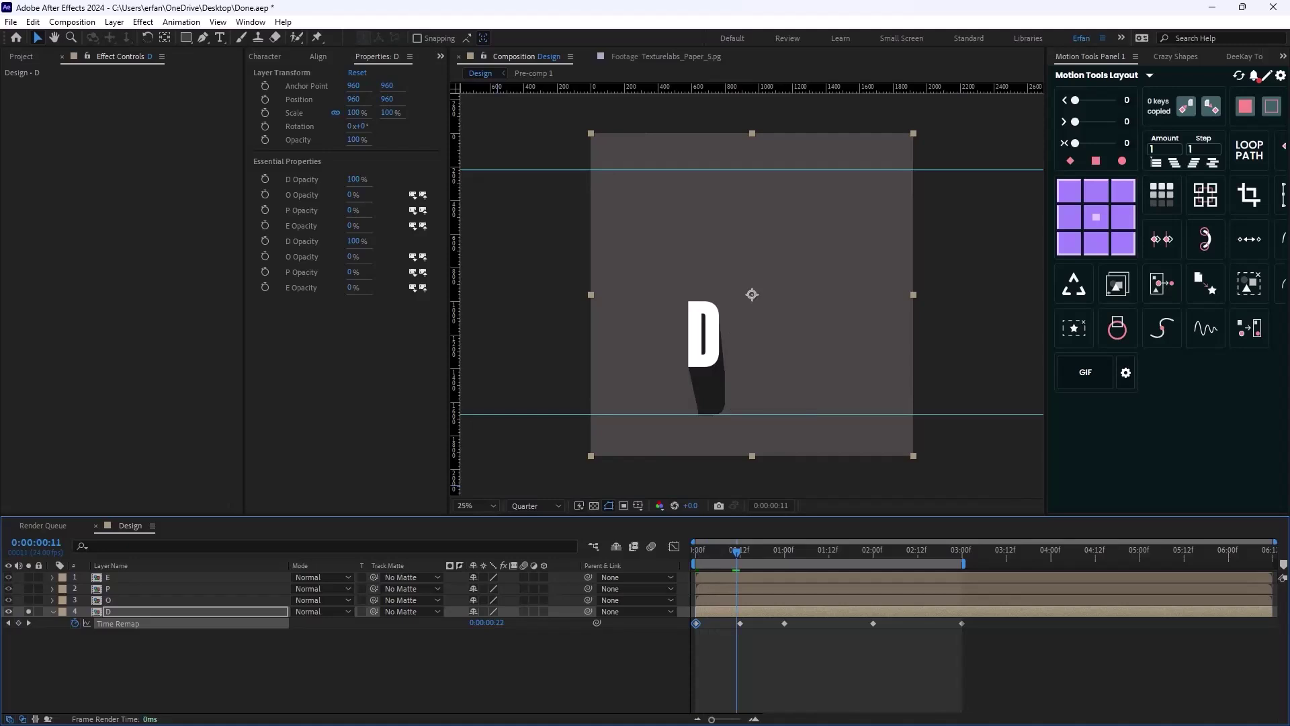
pyautogui.press('space')
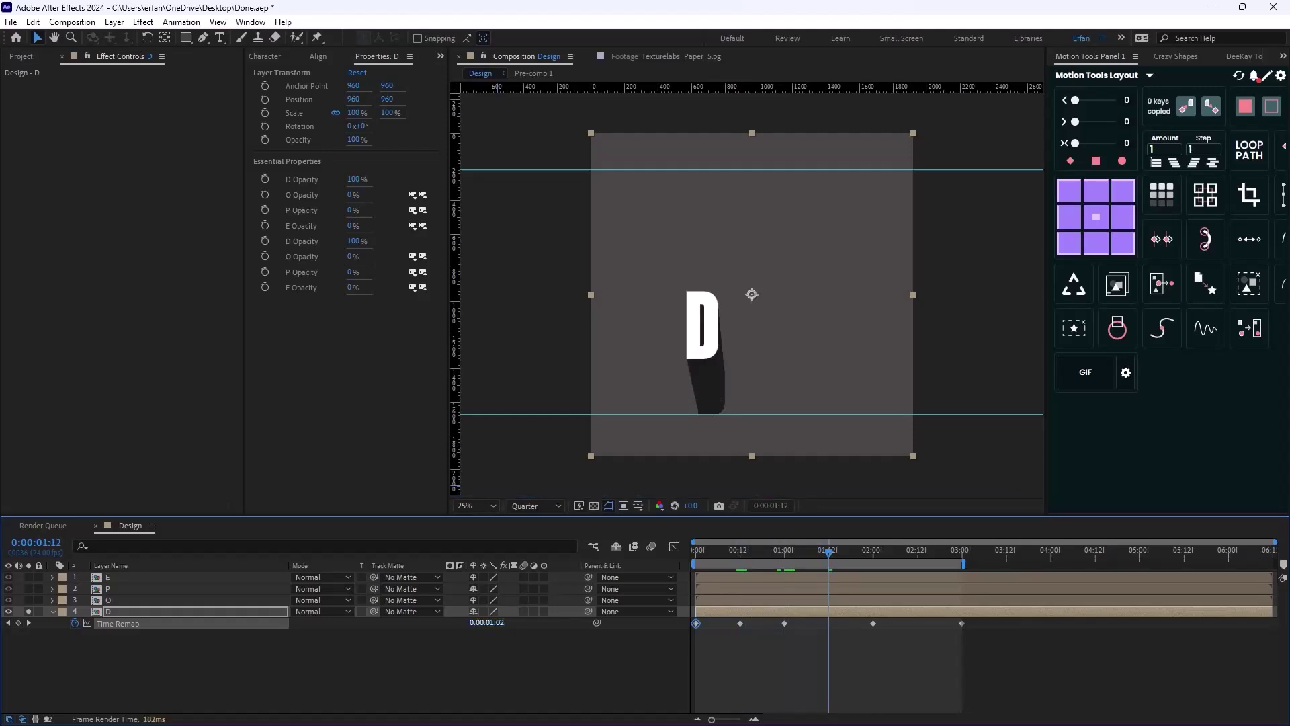
# - Add a Time Remap keyframe to the D layer at 0:00:01:12 with the value 0:00:02:00
pyautogui.click(487, 623)
pyautogui.click(492, 623)
pyautogui.press('Delete')
pyautogui.write('2')
pyautogui.press('Return')
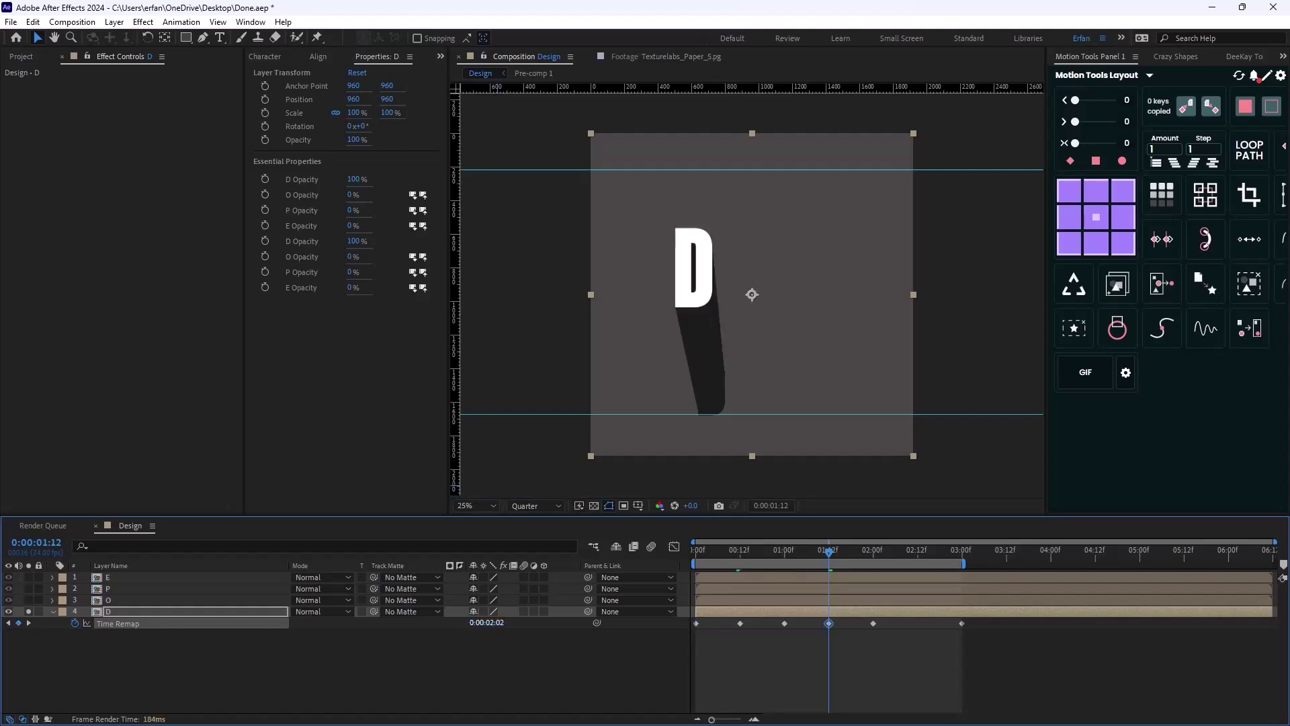
pyautogui.click(504, 623)
pyautogui.moveTo(505, 623); pyautogui.dragTo(501, 623)
pyautogui.write('0')
pyautogui.press('Return')
# - Set the D layer's Time Remap keyframe at 0:00:02:00 to 0:00:00:05
pyautogui.press('pagedown')
pyautogui.press('pagedown')
pyautogui.press('pagedown')
pyautogui.press('pagedown')
pyautogui.press('pagedown')
pyautogui.press('pagedown')
pyautogui.press('pagedown')
pyautogui.press('pagedown')
pyautogui.press('pagedown')
pyautogui.press('pagedown')
pyautogui.press('pagedown')
pyautogui.press('pagedown')
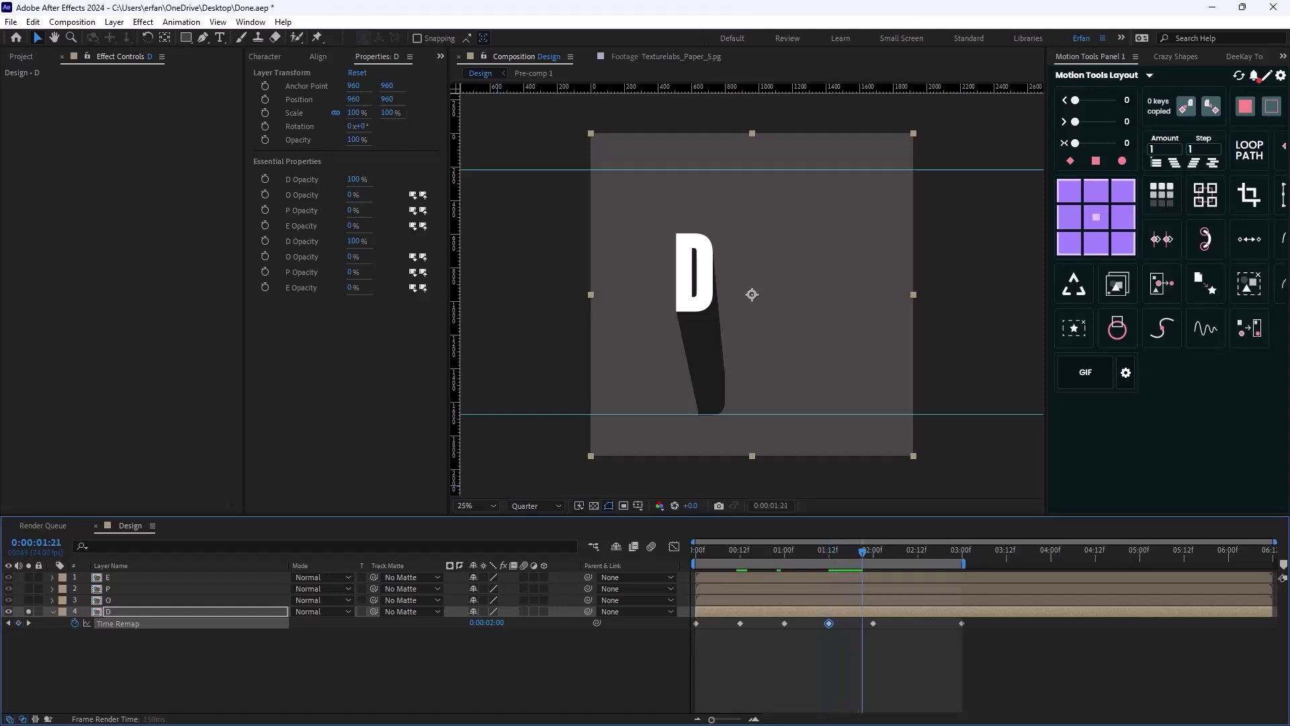
pyautogui.click(487, 622)
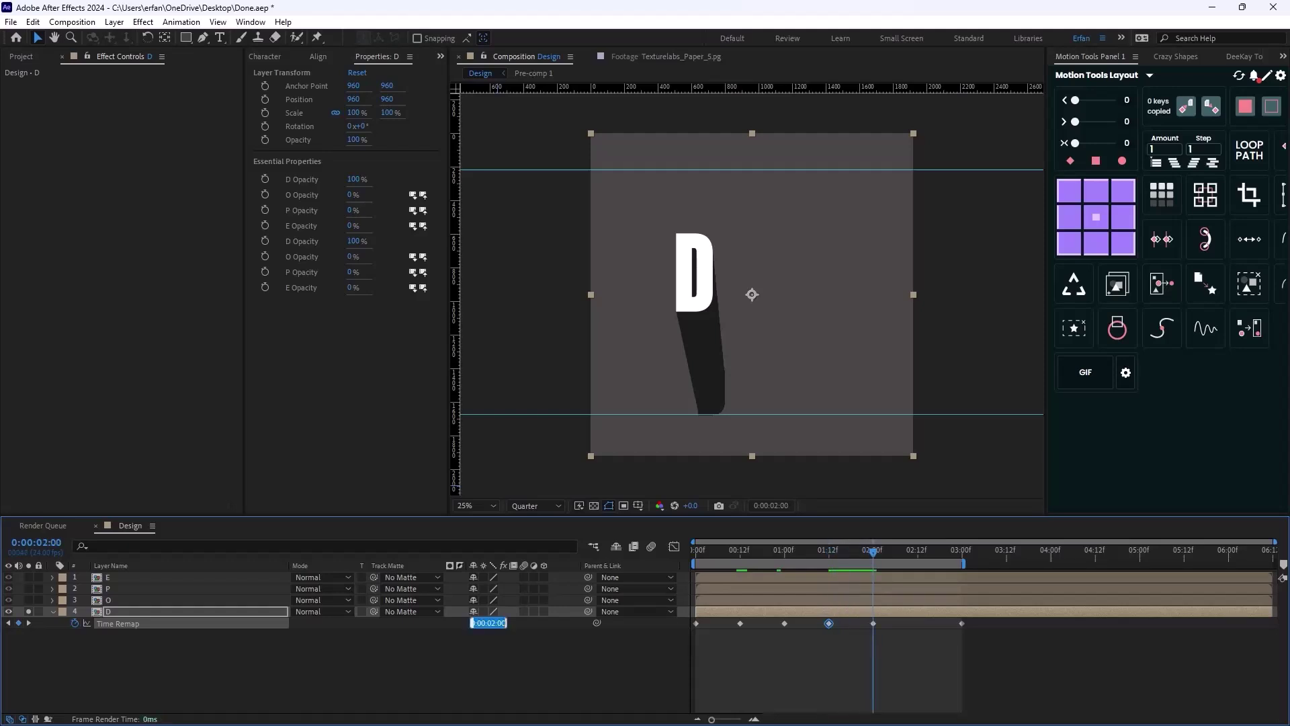
pyautogui.click(491, 623)
pyautogui.press('BackSpace')
pyautogui.write('0')
pyautogui.press('Return')
pyautogui.click(501, 622)
pyautogui.click(501, 623)
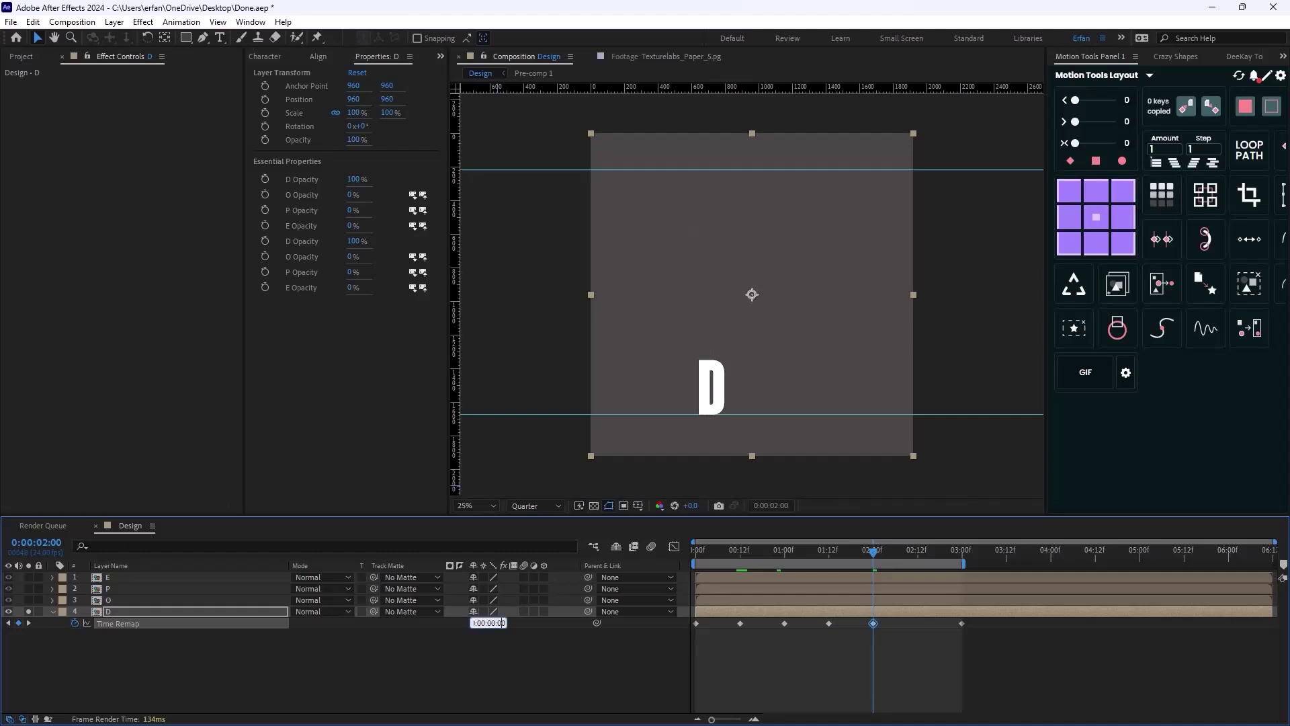
pyautogui.write('5')
pyautogui.press('Return')
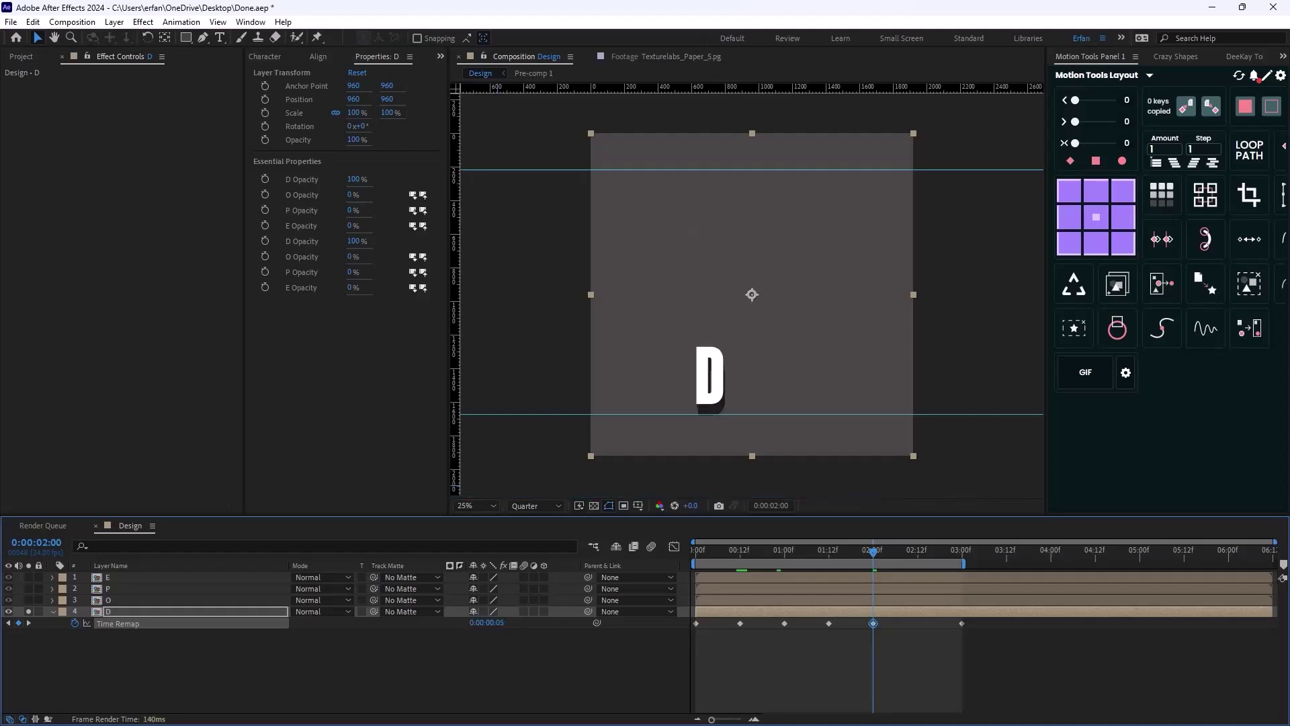
# - Add a Time Remap keyframe to the D layer at 0:00:02:12 with the value 0:00:03:00
pyautogui.press('space')
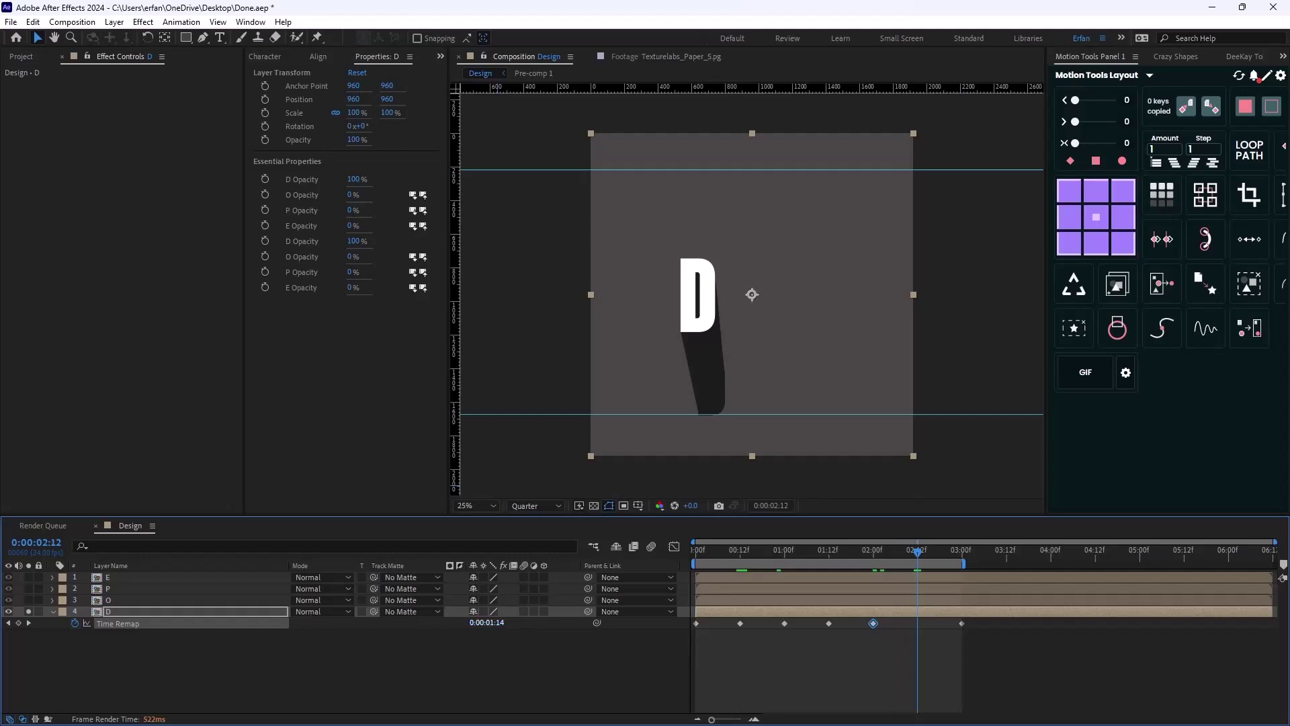
pyautogui.click(487, 622)
pyautogui.click(493, 623)
pyautogui.write('0')
pyautogui.press('Return')
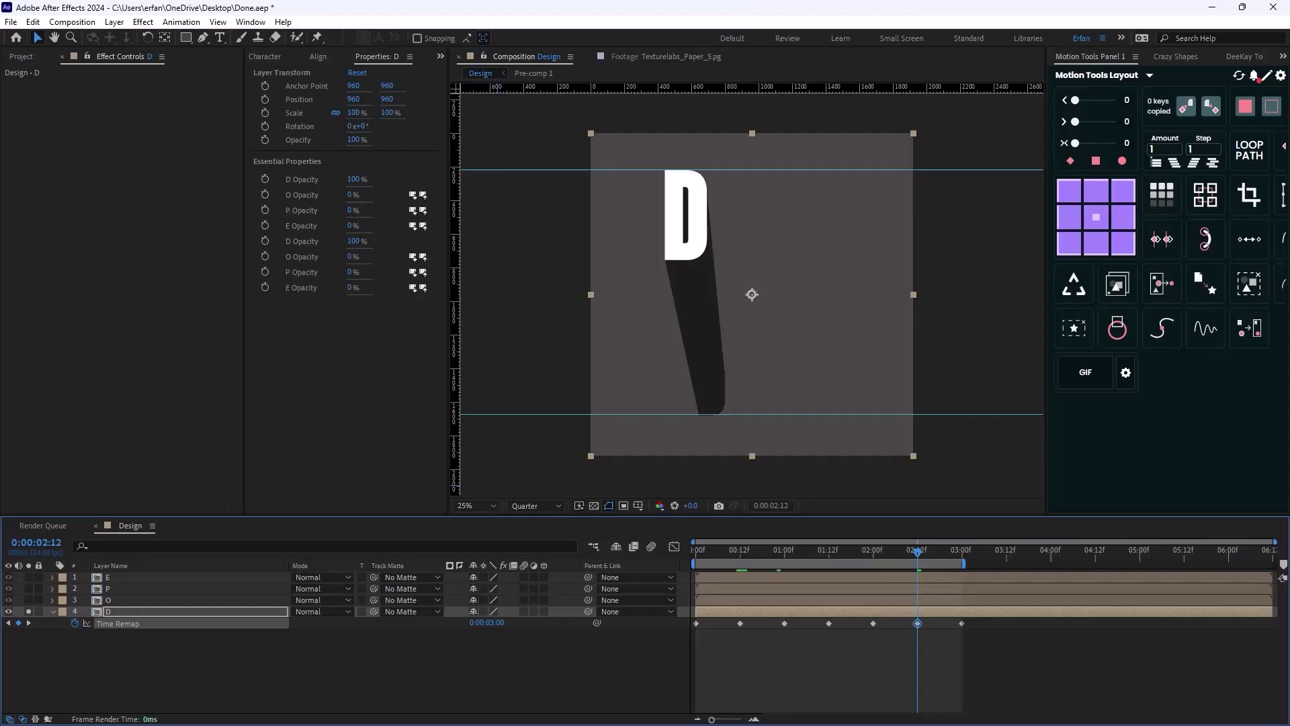
# - Copy the D layer's first Time Remap keyframe to 0:00:03:00 and preview the animation
pyautogui.press('space')
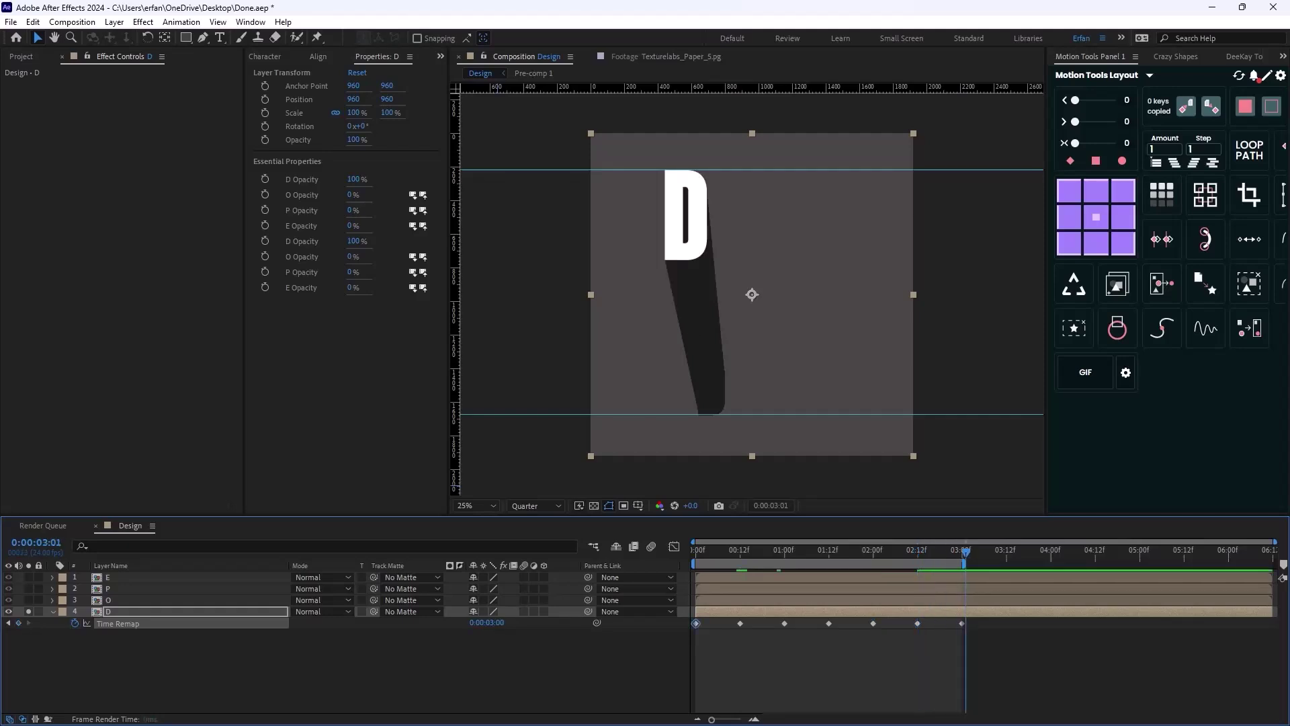
pyautogui.hotkey('ctrl', 'v')
pyautogui.press('space')
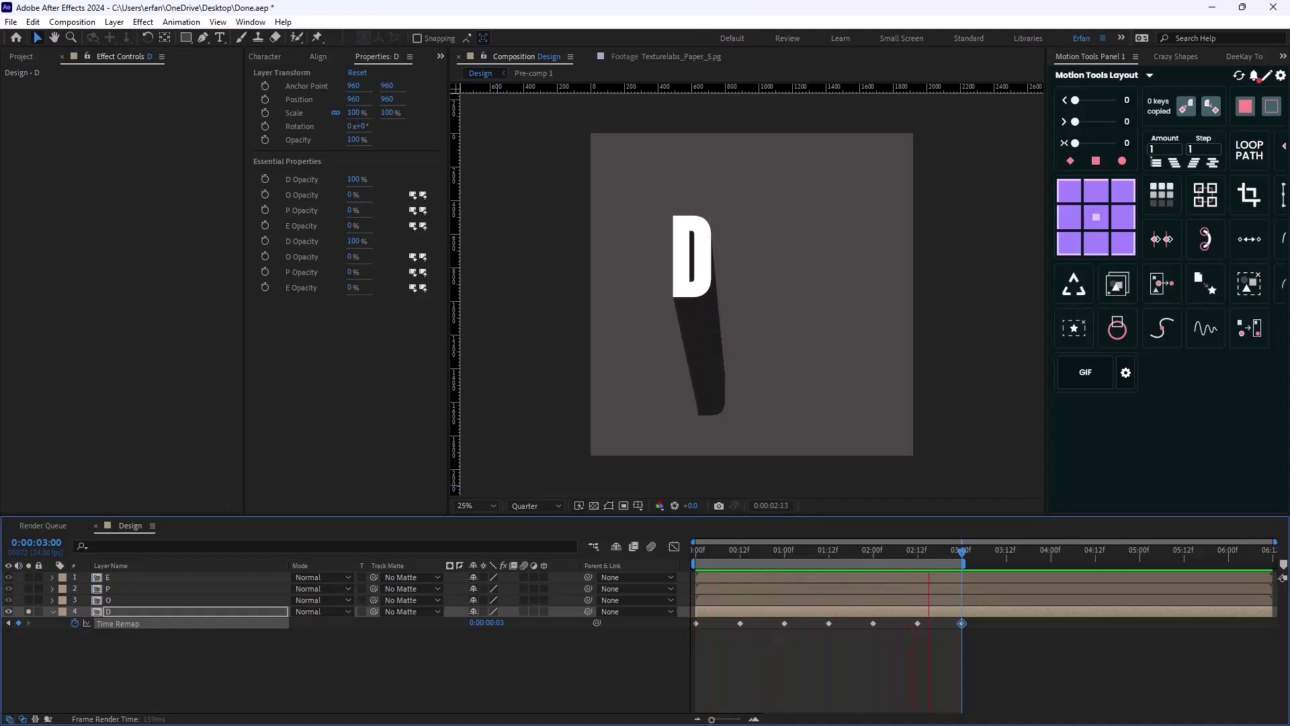
pyautogui.press('space')
pyautogui.hotkey('ctrl', 'shift', 'a')
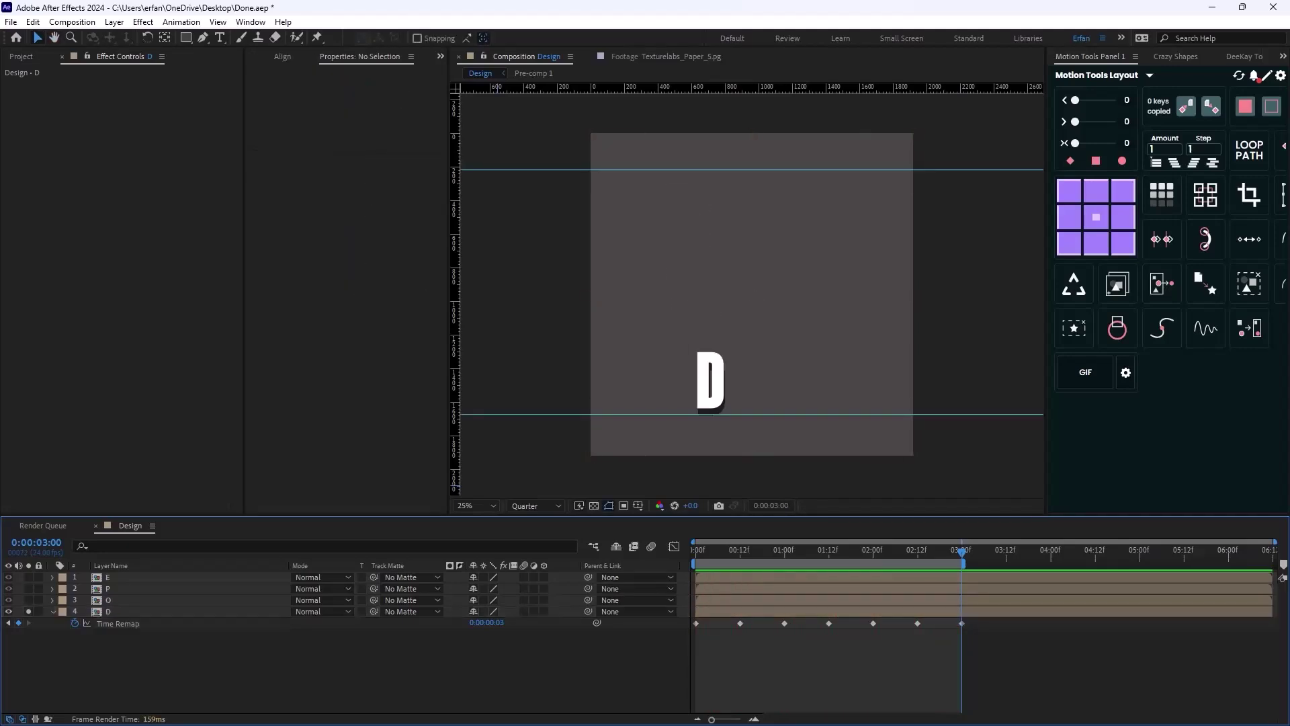
# - Apply Easy Ease to all of the D layer's Time Remap keyframes
pyautogui.press('Home')
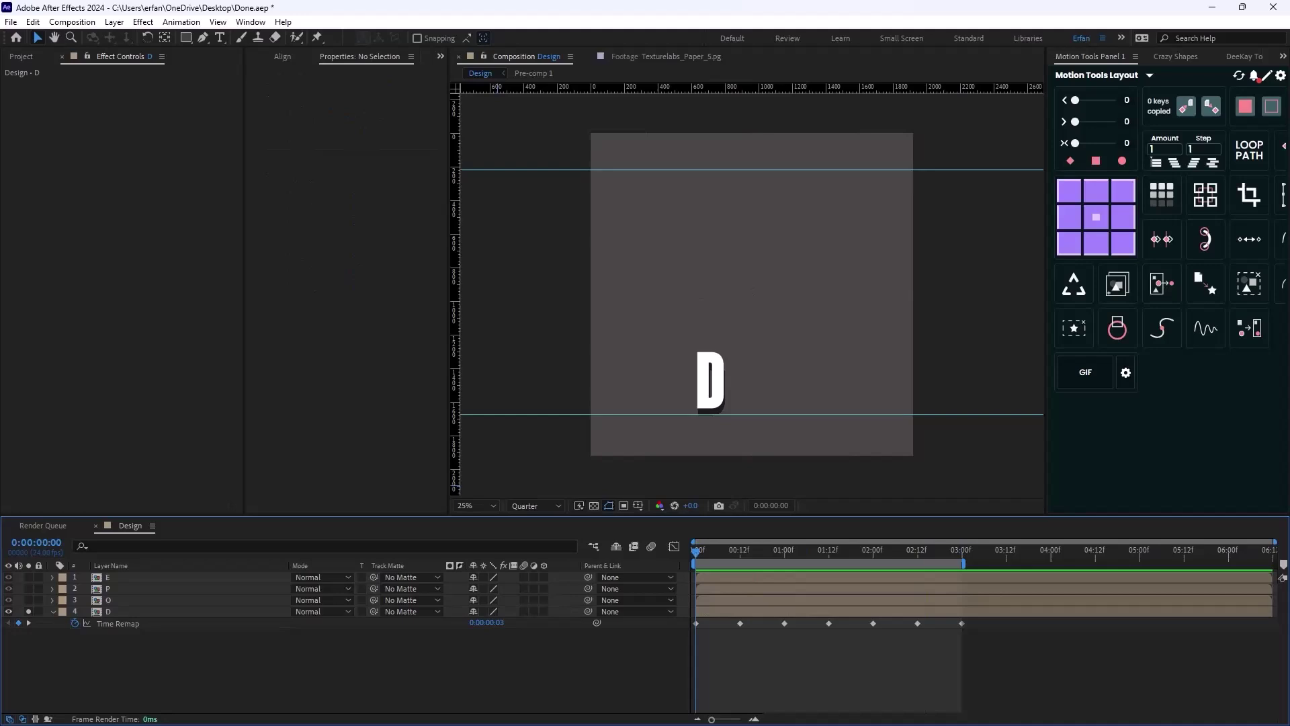
pyautogui.moveTo(1040, 667); pyautogui.dragTo(678, 605)
pyautogui.rightClick(696, 624)
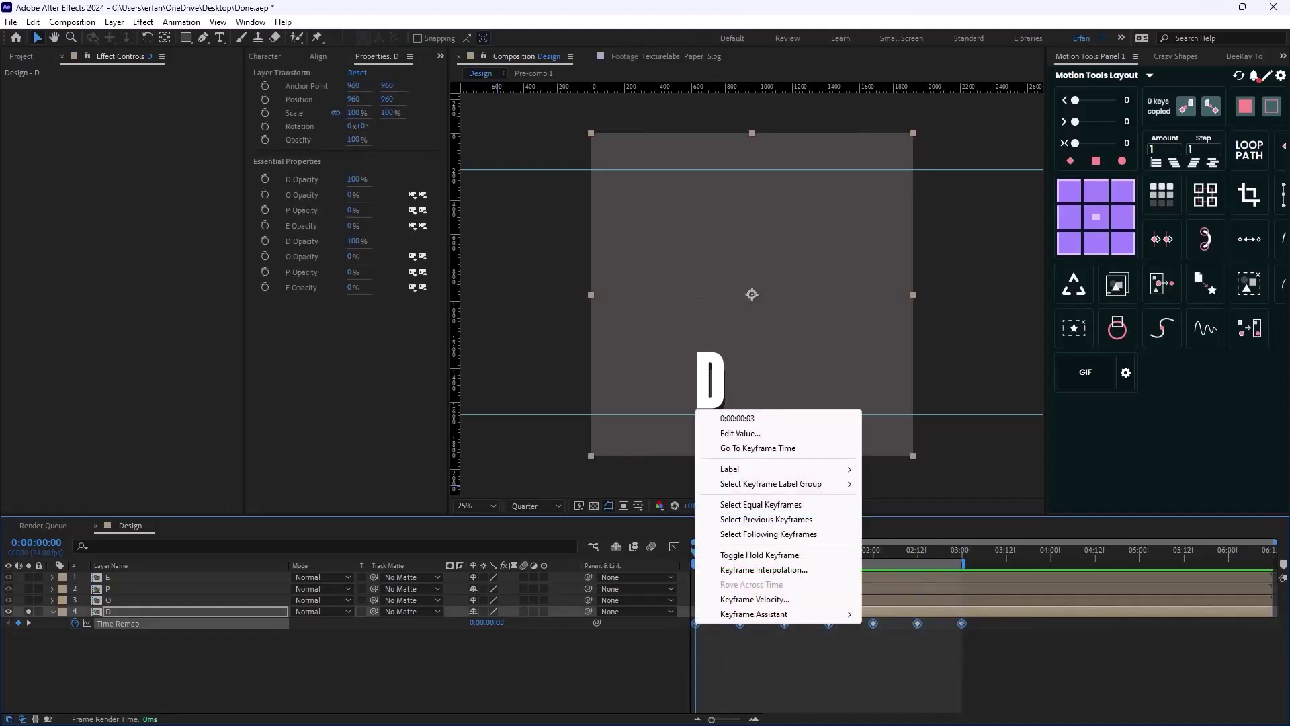
pyautogui.moveTo(786, 613)
pyautogui.click(894, 523)
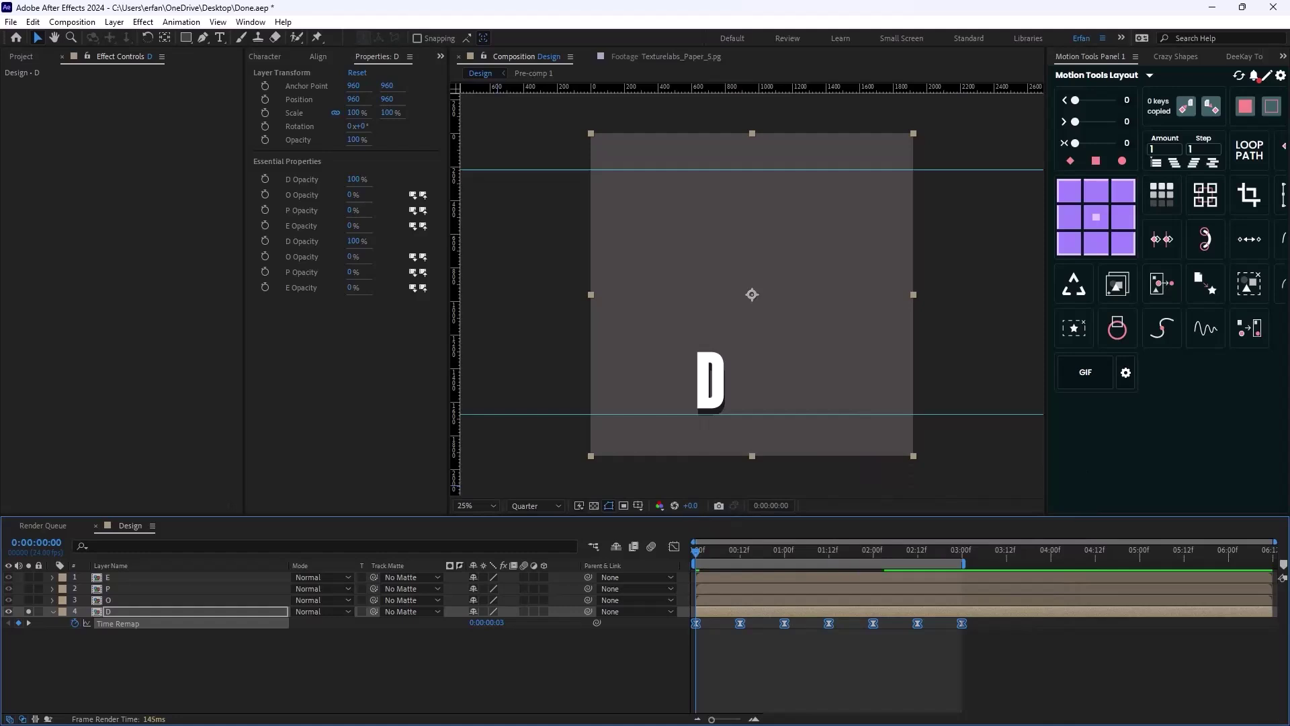
# - Lengthen the speed graph handles on both sides of the D layer's Time Remap keyframes at 0:12, 1:12 and 2:12, then preview
pyautogui.hotkey('shift', 'F3')
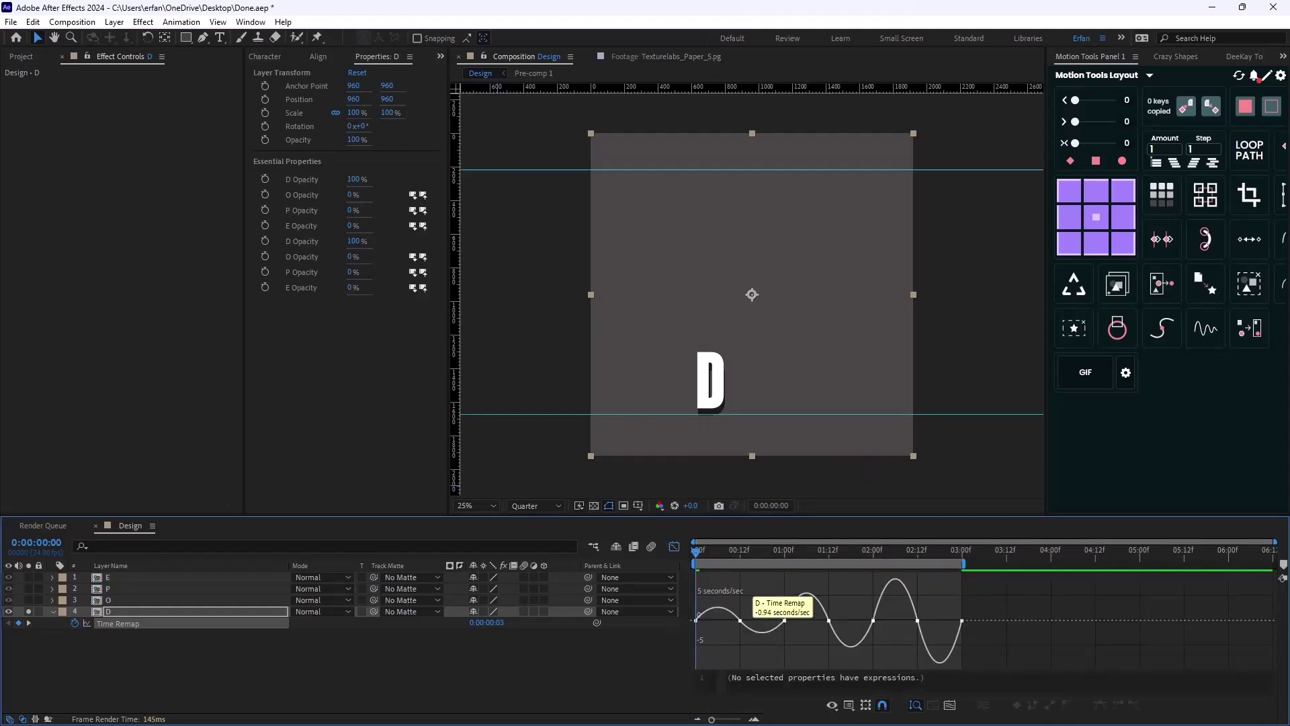
pyautogui.click(740, 620)
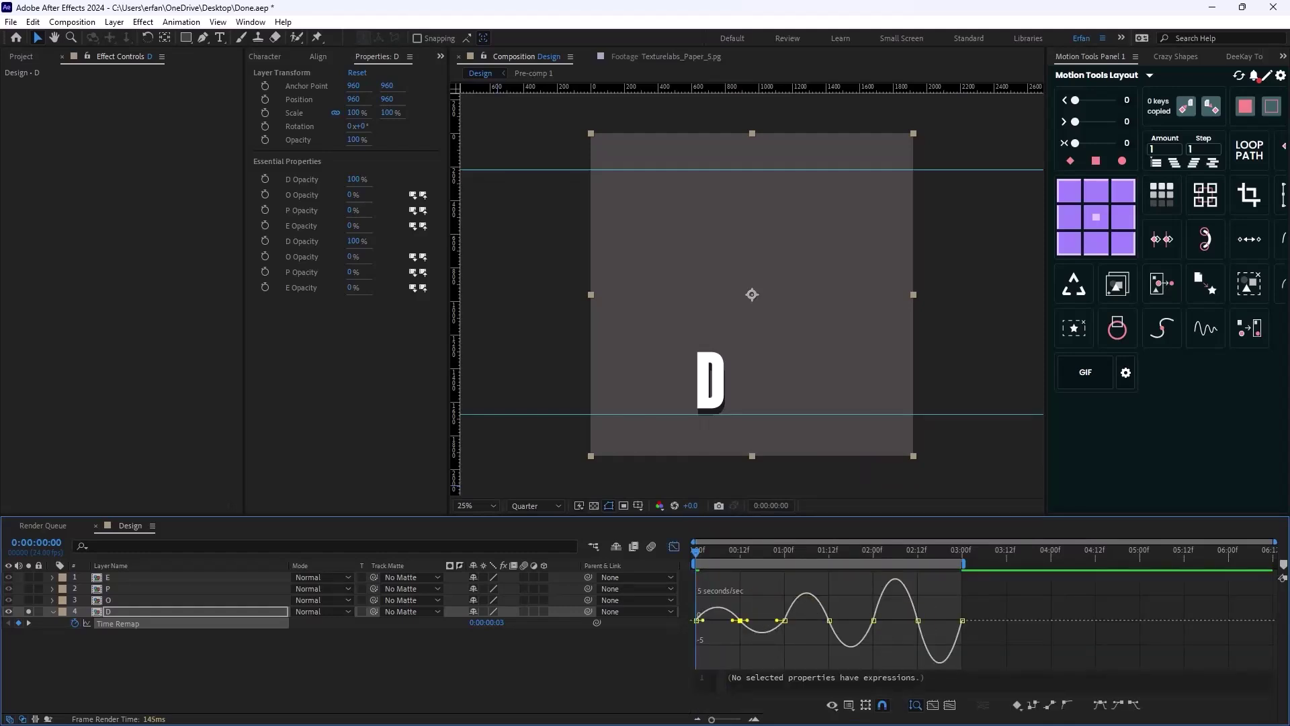
pyautogui.moveTo(747, 620); pyautogui.dragTo(718, 620)
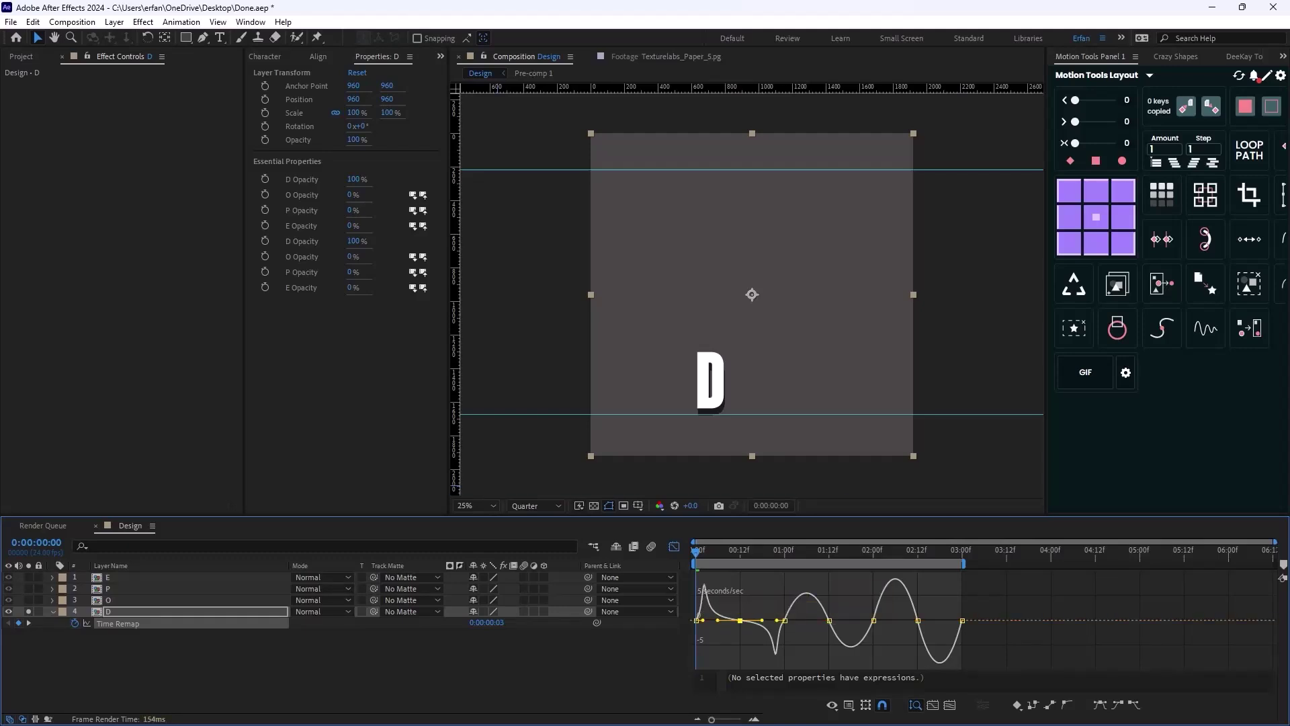
pyautogui.click(828, 620)
pyautogui.moveTo(821, 620); pyautogui.dragTo(939, 630)
pyautogui.click(918, 621)
pyautogui.click(940, 604)
pyautogui.click(918, 629)
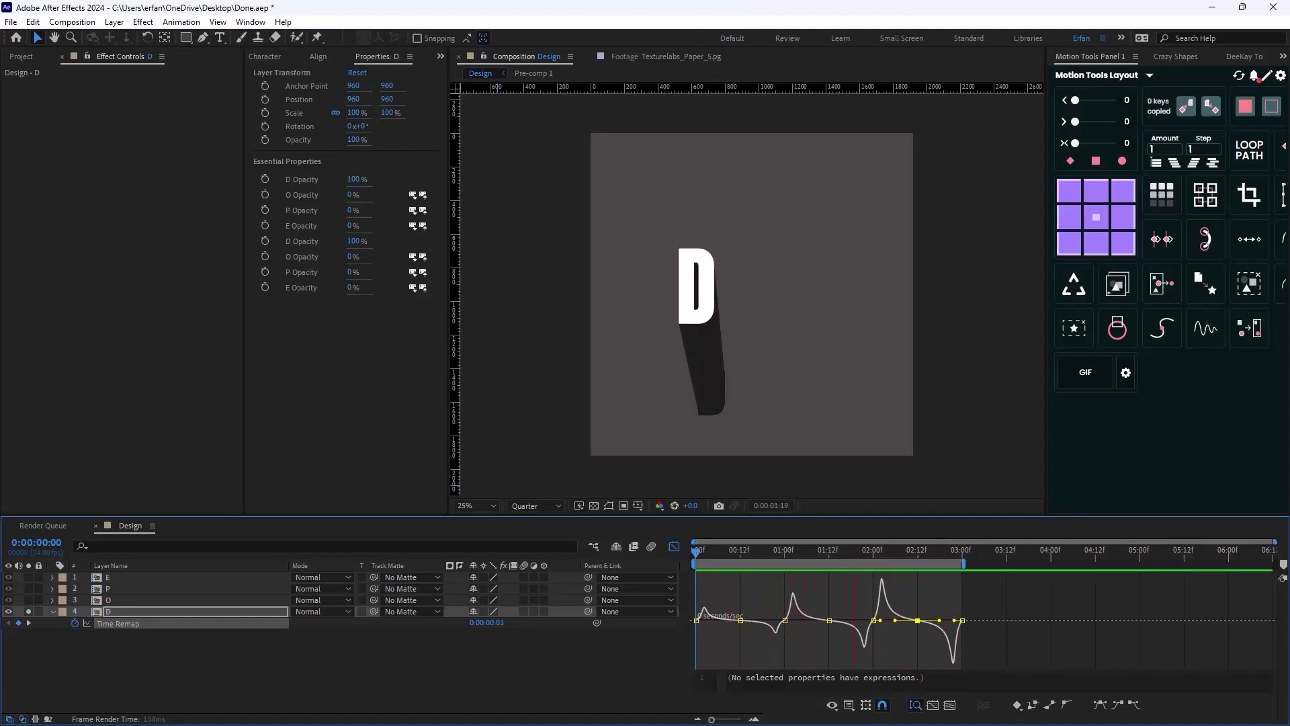
pyautogui.press('space')
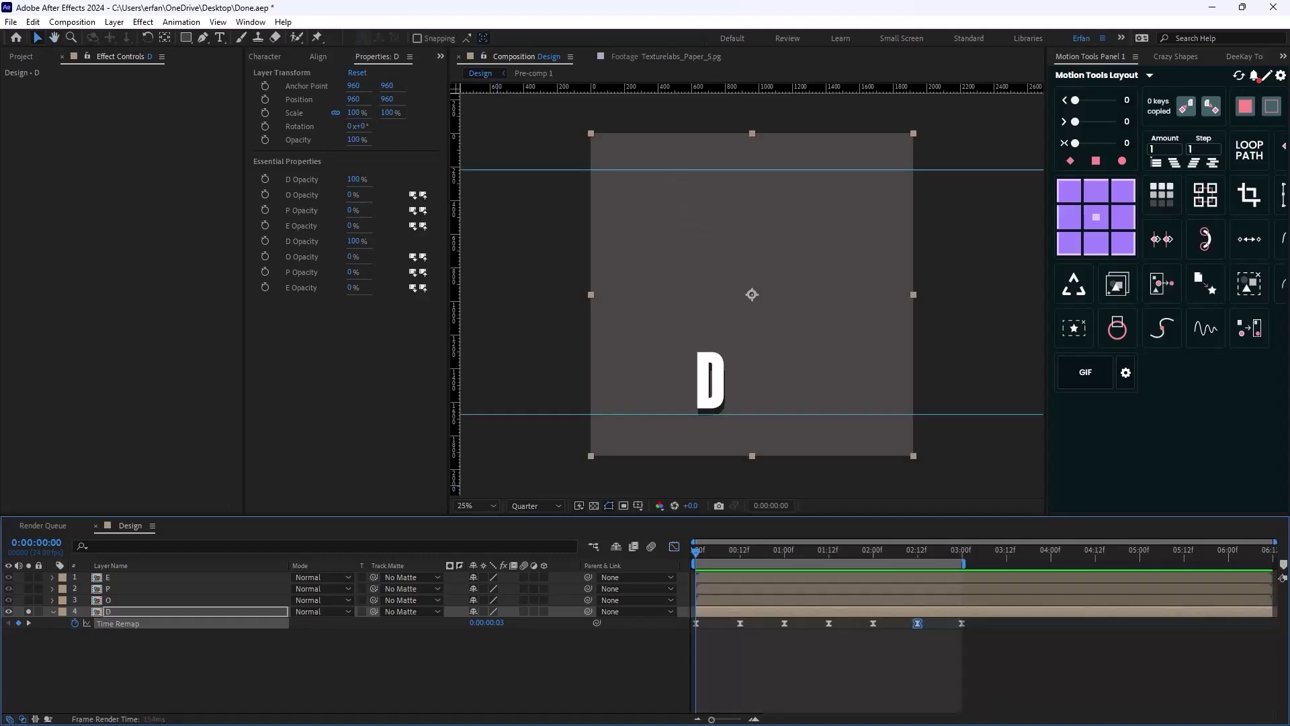
pyautogui.hotkey('shift', 'F3')
pyautogui.press('F2')
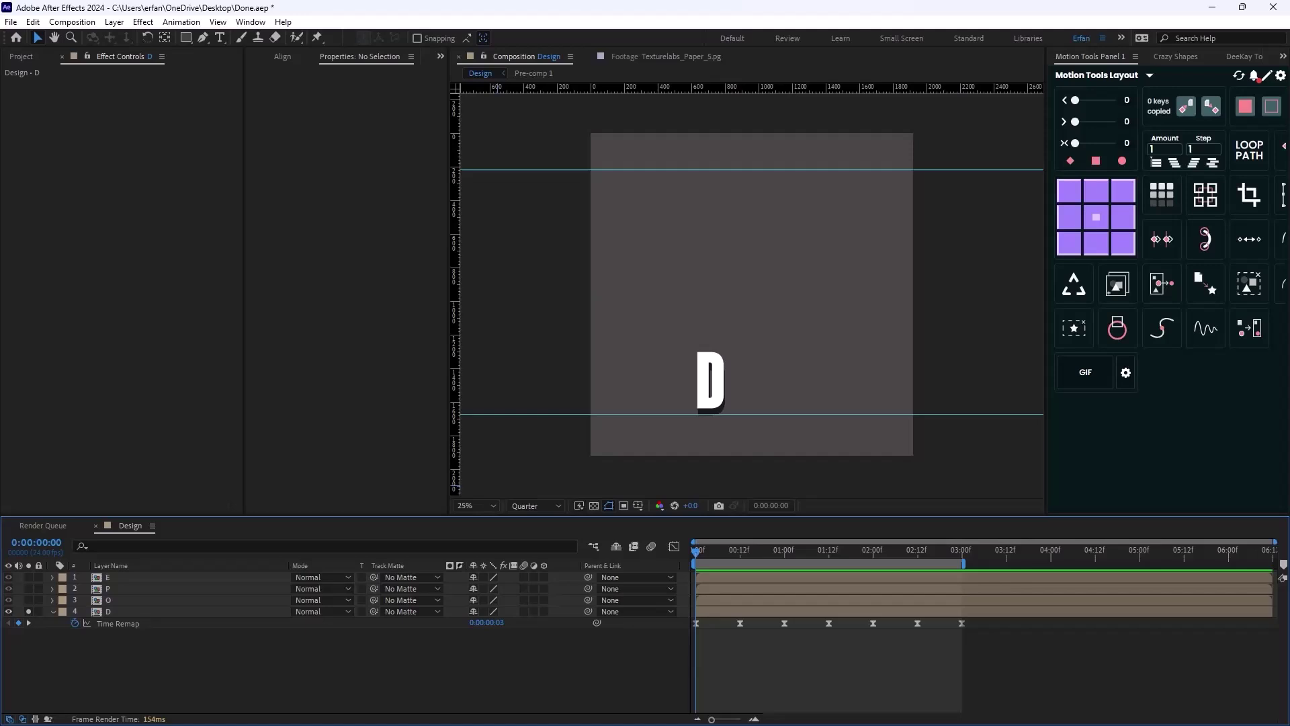
# - Add the expression loopOut() to the D layer's Time Remap property
pyautogui.keyDown('alt'); pyautogui.click(74, 623); pyautogui.keyUp('alt')
pyautogui.write('loopOut(')
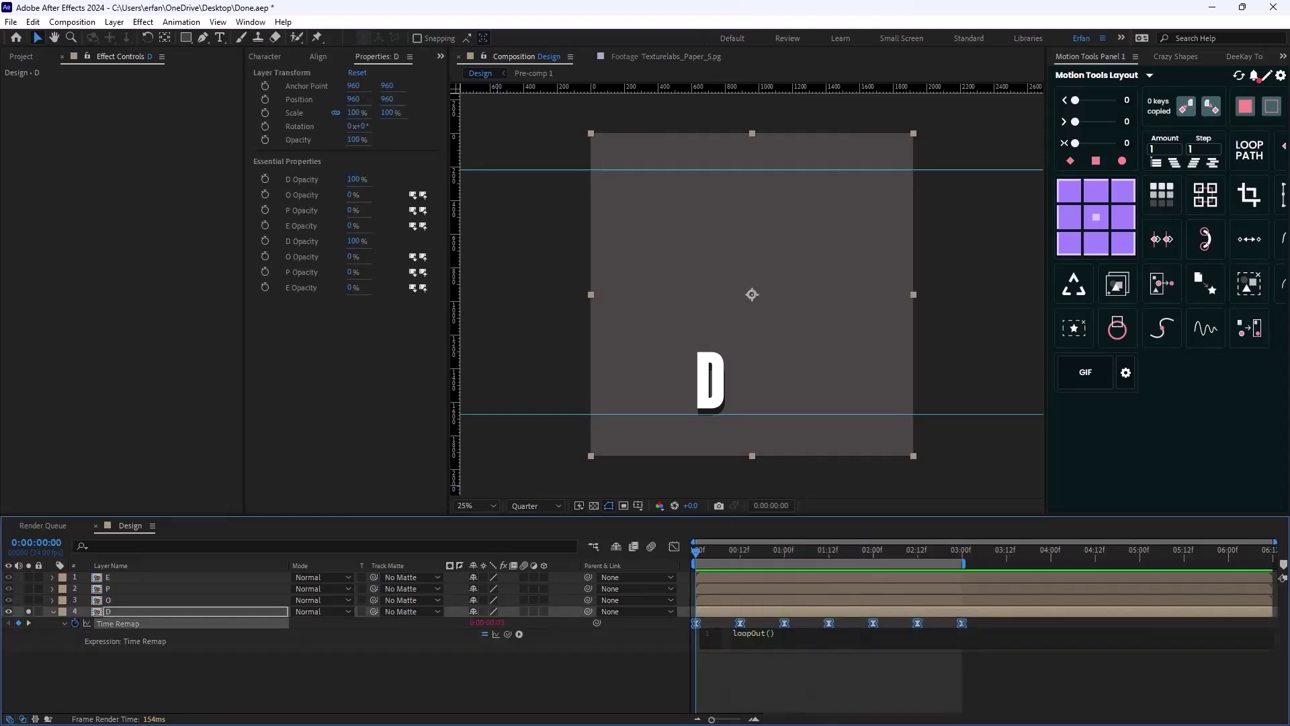
pyautogui.press('F2')
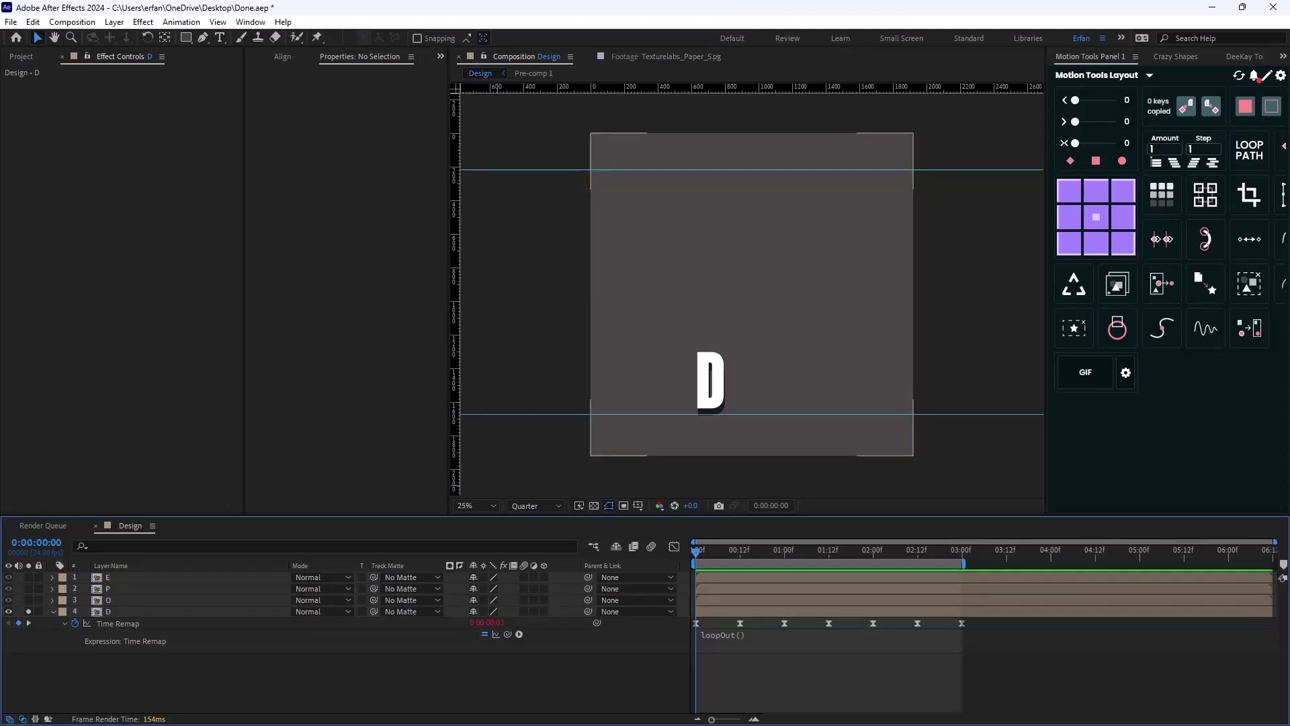
# - Copy the D layer's Time Remap keyframes and expression to the O, P and E layers
pyautogui.click(117, 622)
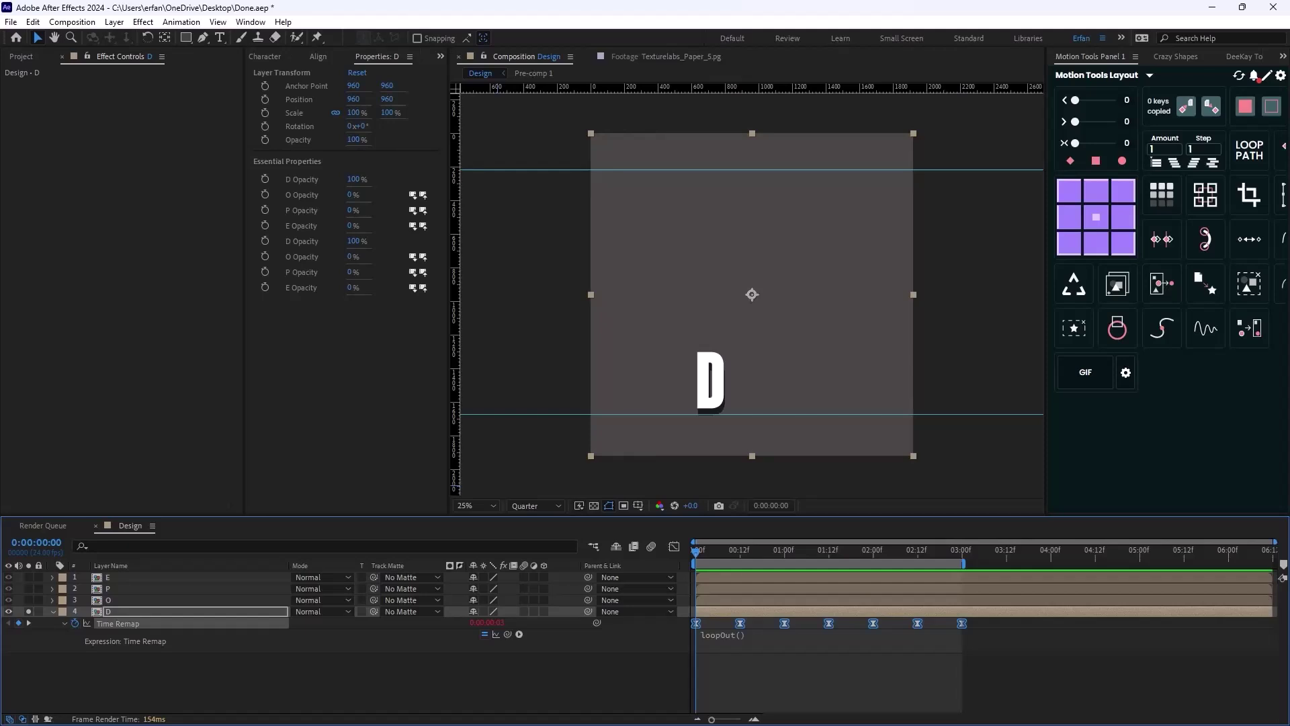
pyautogui.click(109, 599)
pyautogui.keyDown('shift'); pyautogui.click(108, 576); pyautogui.keyUp('shift')
pyautogui.hotkey('ctrl', 'v')
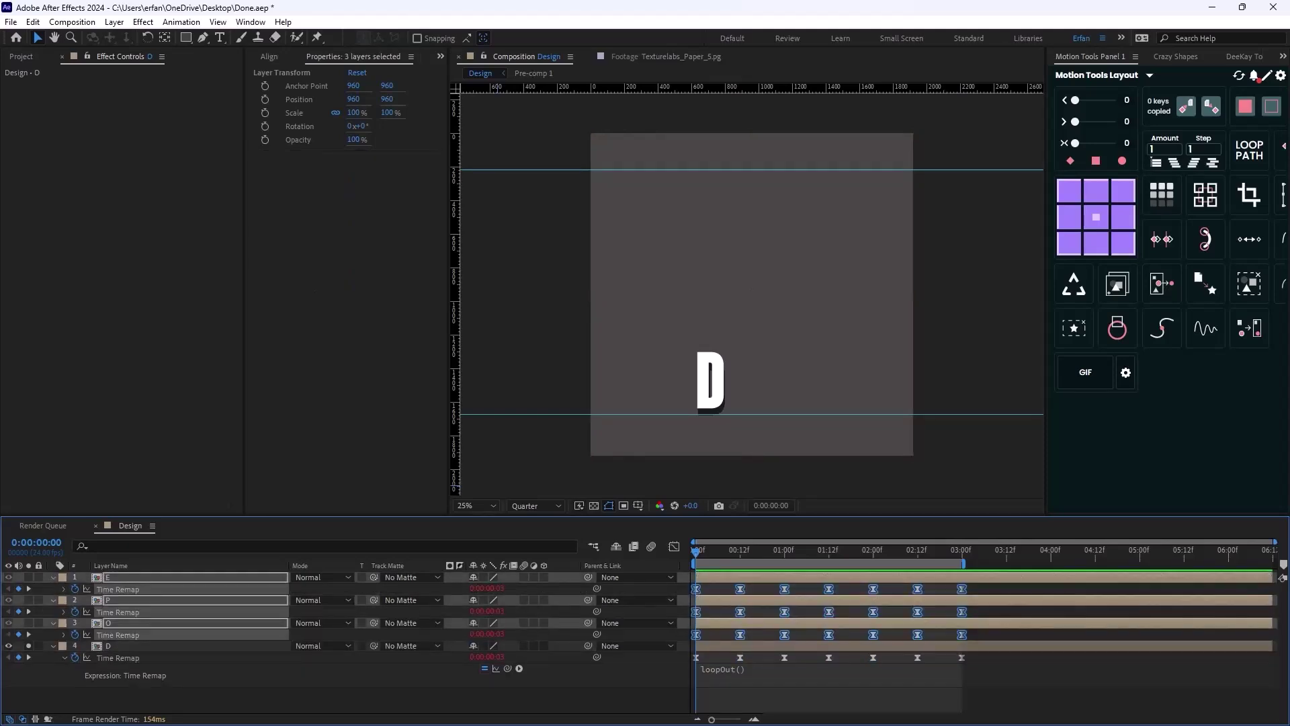
pyautogui.press('F2')
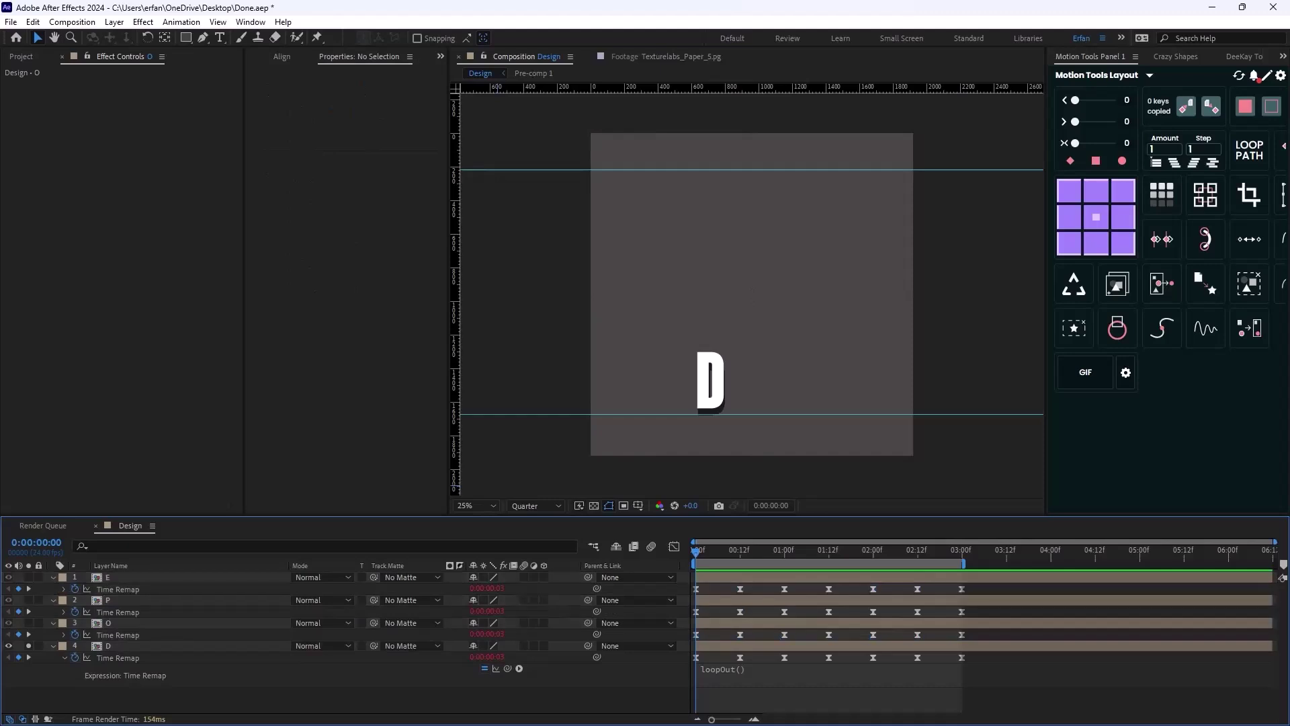
# - Unsolo the D layer, collapse the layers' properties, and preview all four letters animating together
pyautogui.hotkey('ctrl', 'a')
pyautogui.press('u')
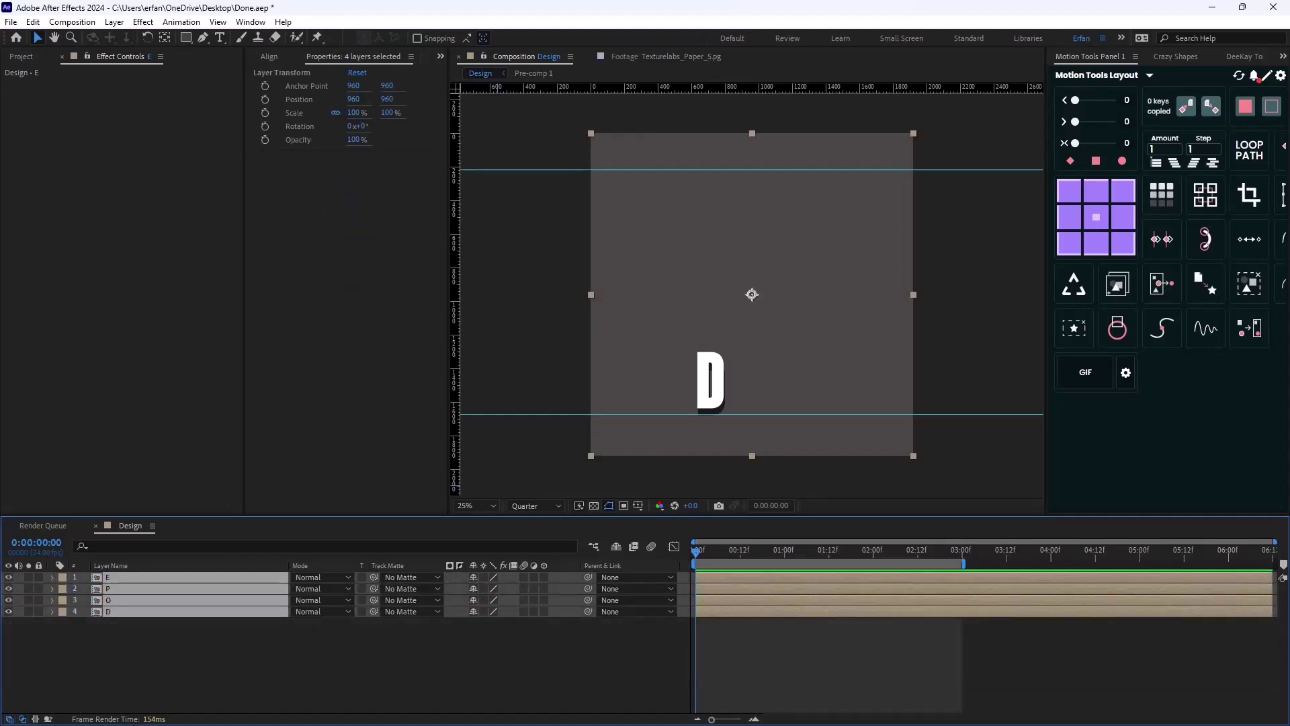
pyautogui.press('F2')
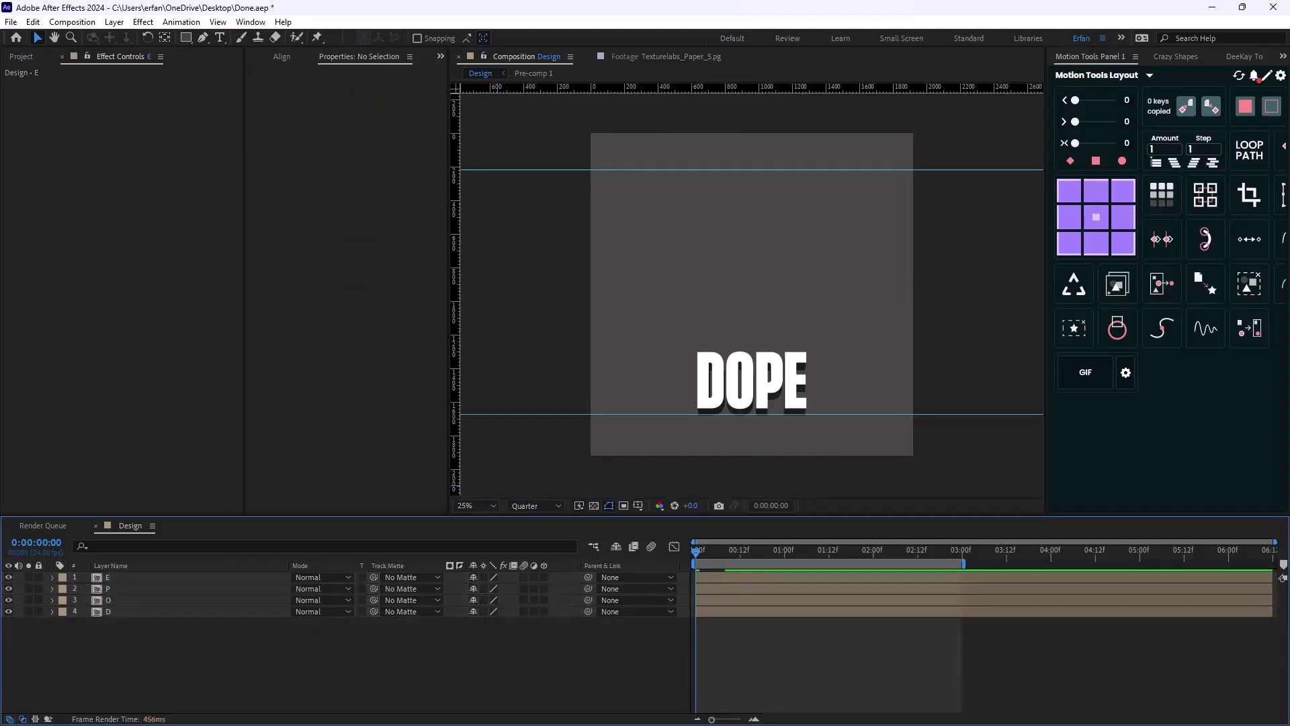
pyautogui.press('space')
pyautogui.press('space')
pyautogui.press('space')
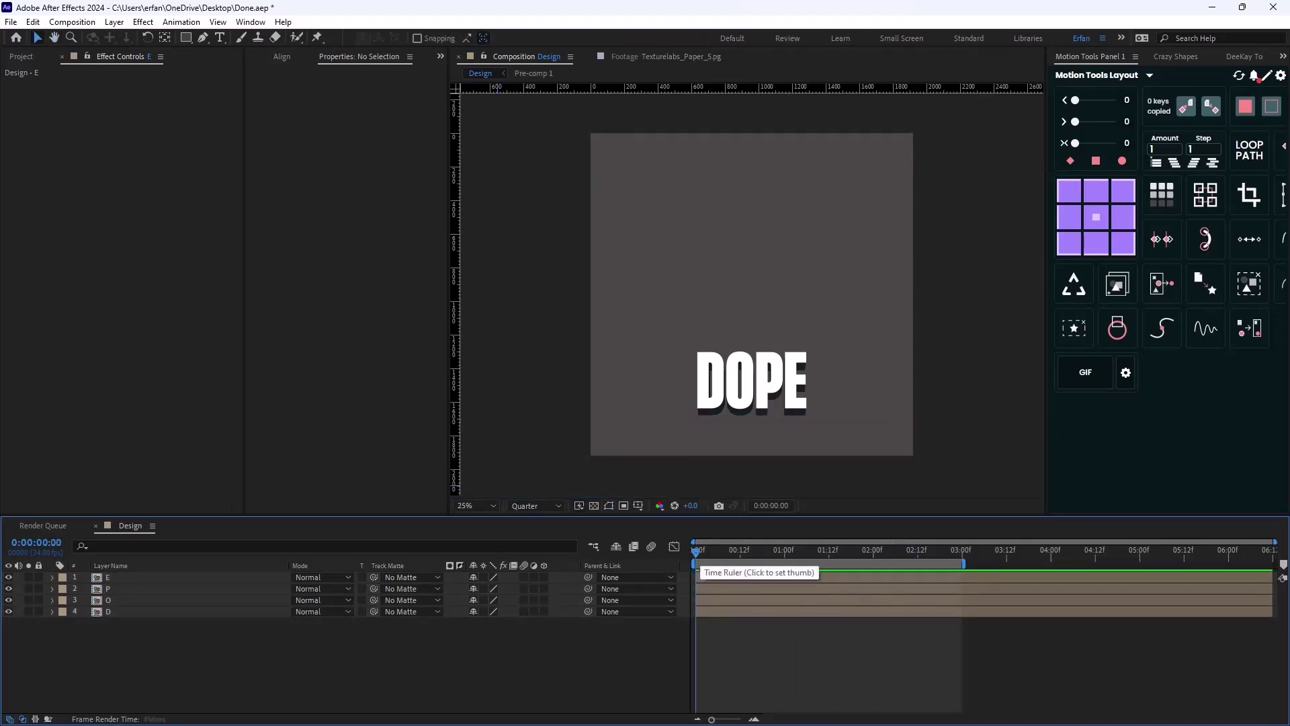
pyautogui.moveTo(707, 552); pyautogui.dragTo(729, 552)
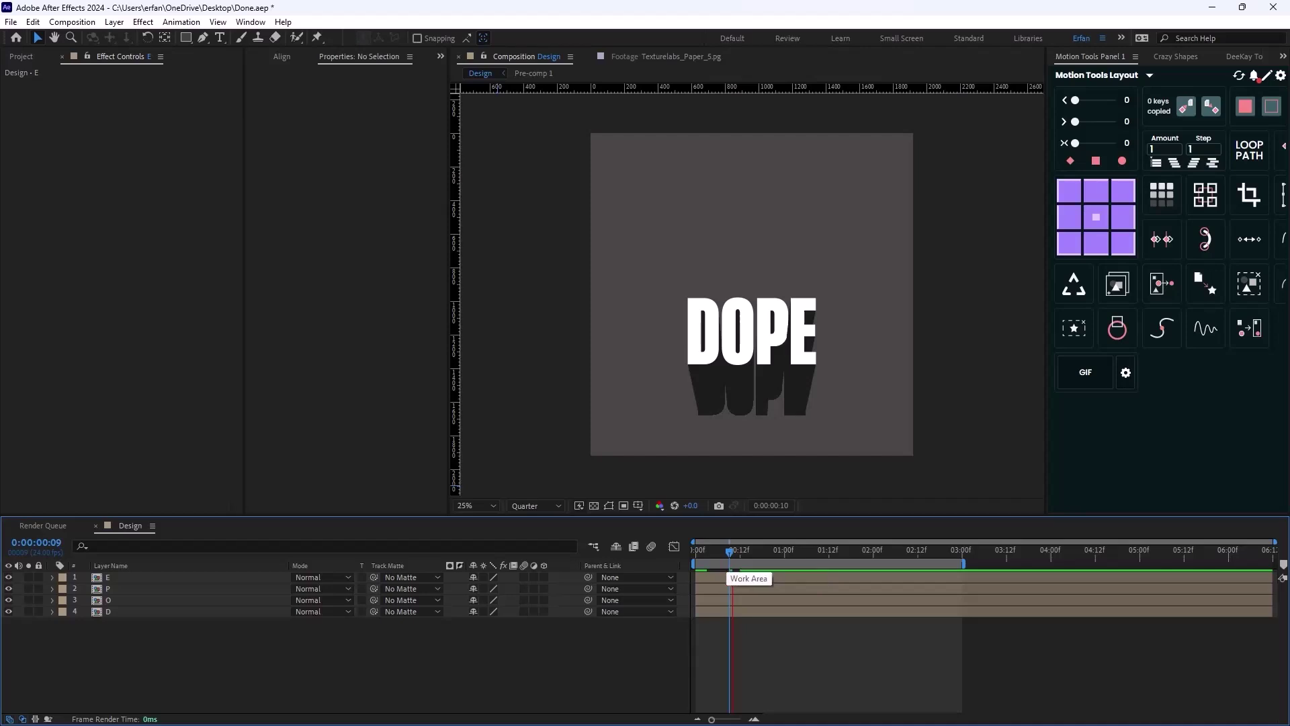
# - Shift all of the O layer's Time Remap keyframes three frames earlier so the last one sits at 0:00:02:21
pyautogui.hotkey('ctrl', 'a')
pyautogui.press('u')
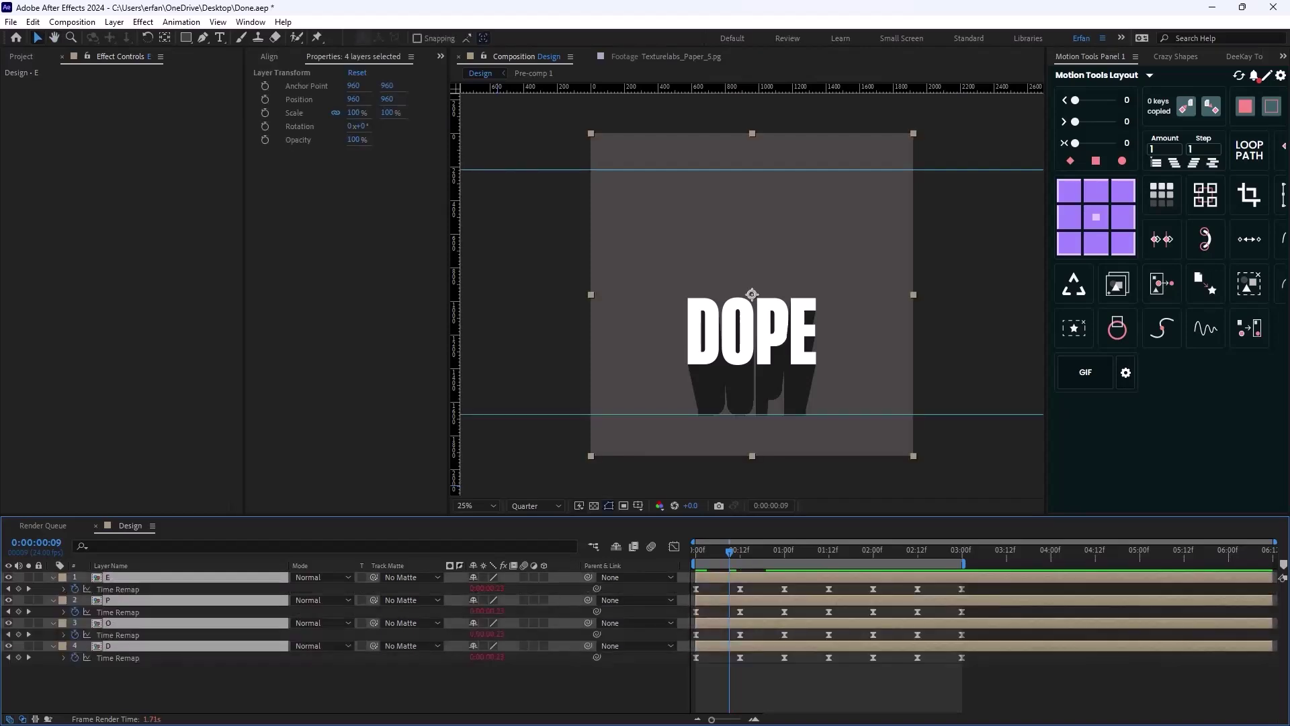
pyautogui.hotkey('ctrl', 'shift', 'a')
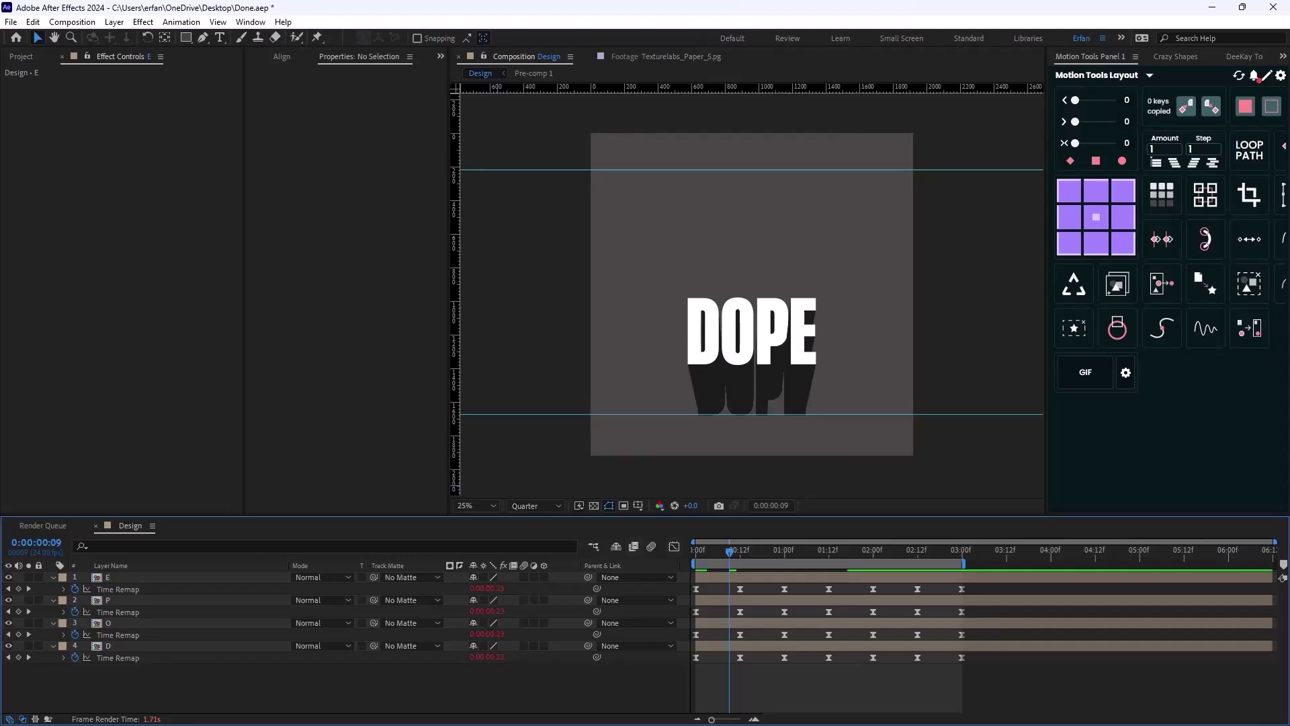
pyautogui.moveTo(729, 552); pyautogui.dragTo(961, 552)
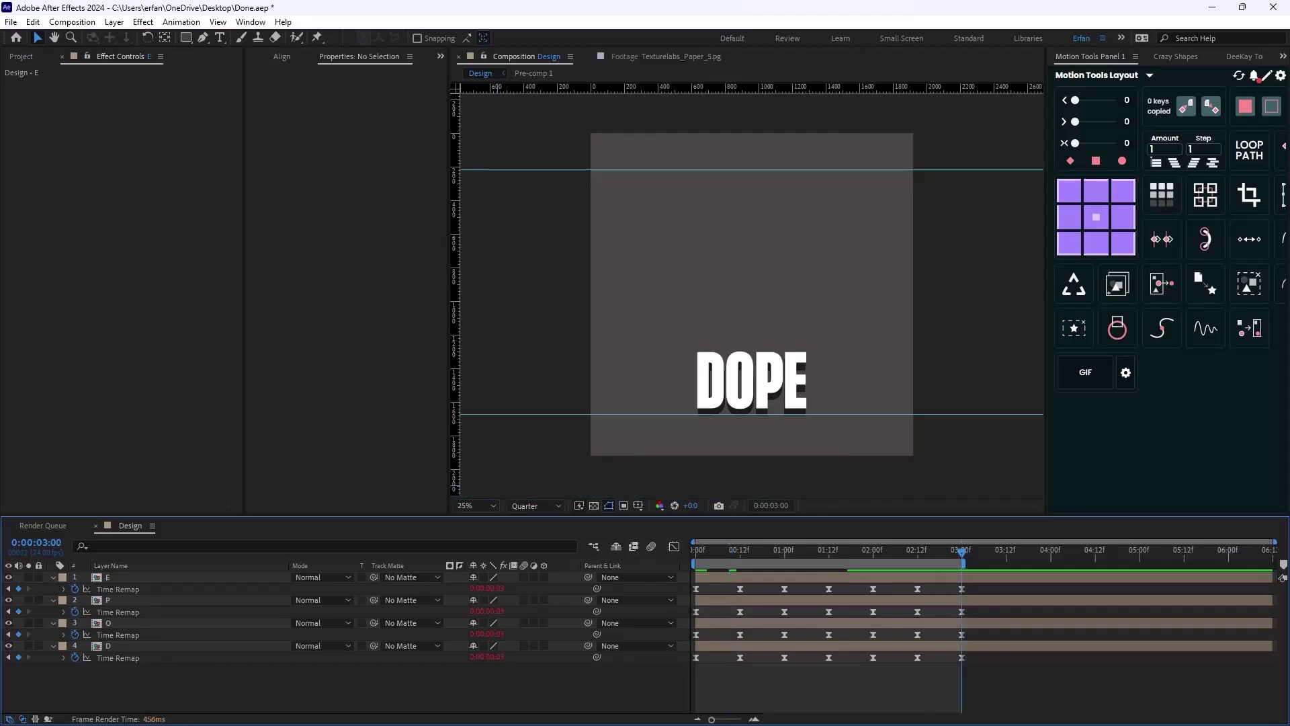
pyautogui.press('pageup')
pyautogui.press('pageup')
pyautogui.press('pageup')
pyautogui.moveTo(977, 632); pyautogui.dragTo(688, 641)
pyautogui.moveTo(962, 634); pyautogui.dragTo(950, 635)
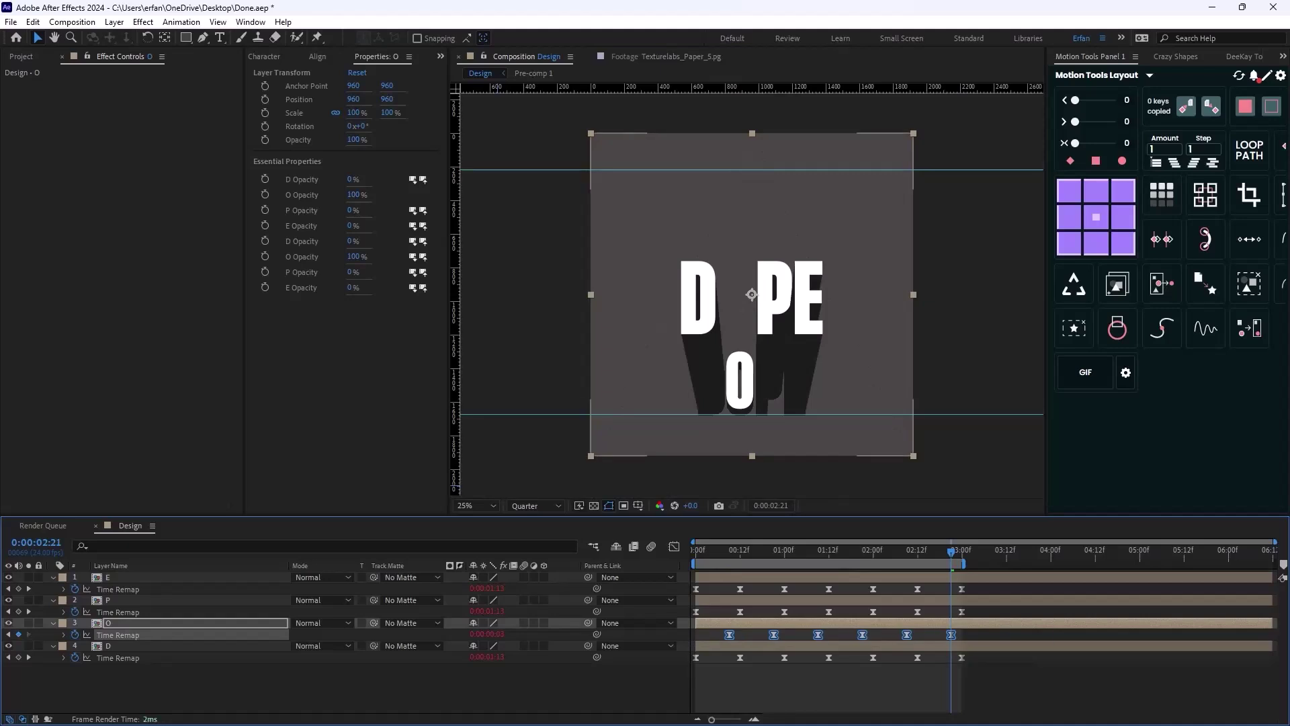
# - Move the P layer above the E layer in the stacking order
pyautogui.click(191, 600)
pyautogui.press('.')
pyautogui.press('.')
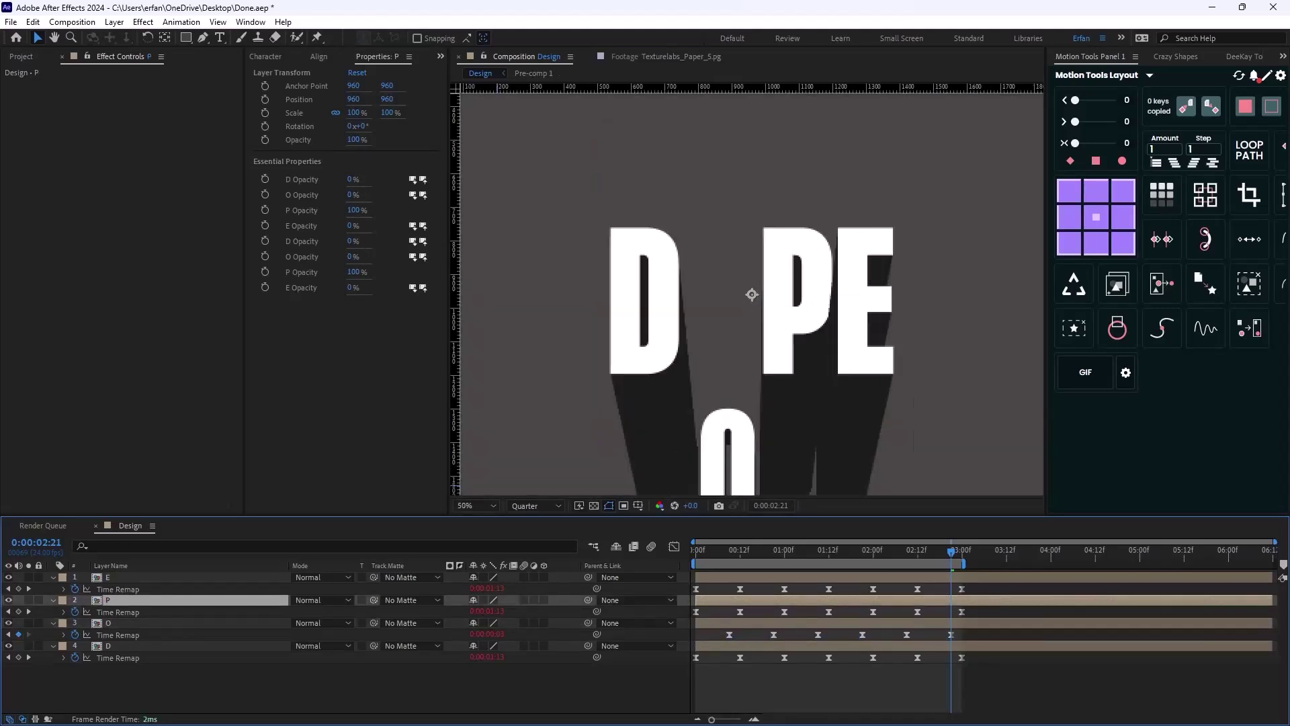
pyautogui.press(',')
pyautogui.press(',')
pyautogui.hotkey('ctrl', ']')
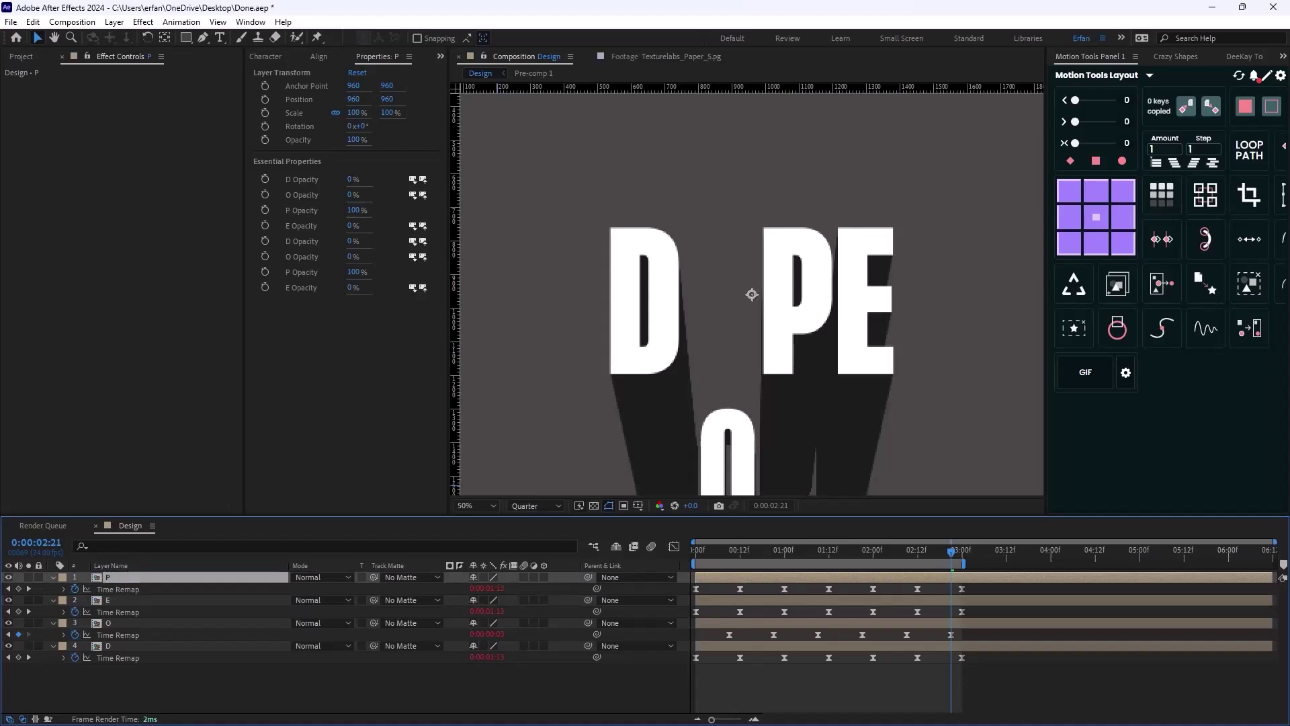
# - Shift all of the P layer's Time Remap keyframes earlier so the last one sits at 0:00:02:18
pyautogui.click(118, 611)
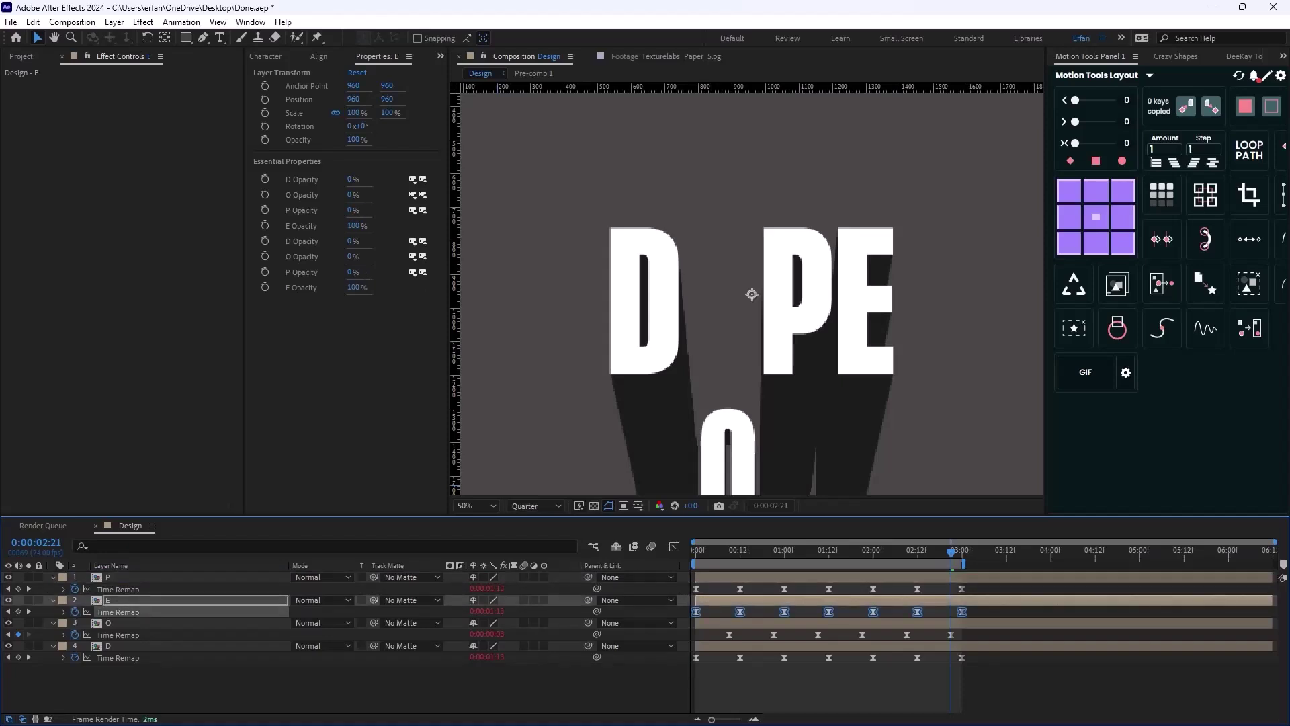
pyautogui.click(118, 589)
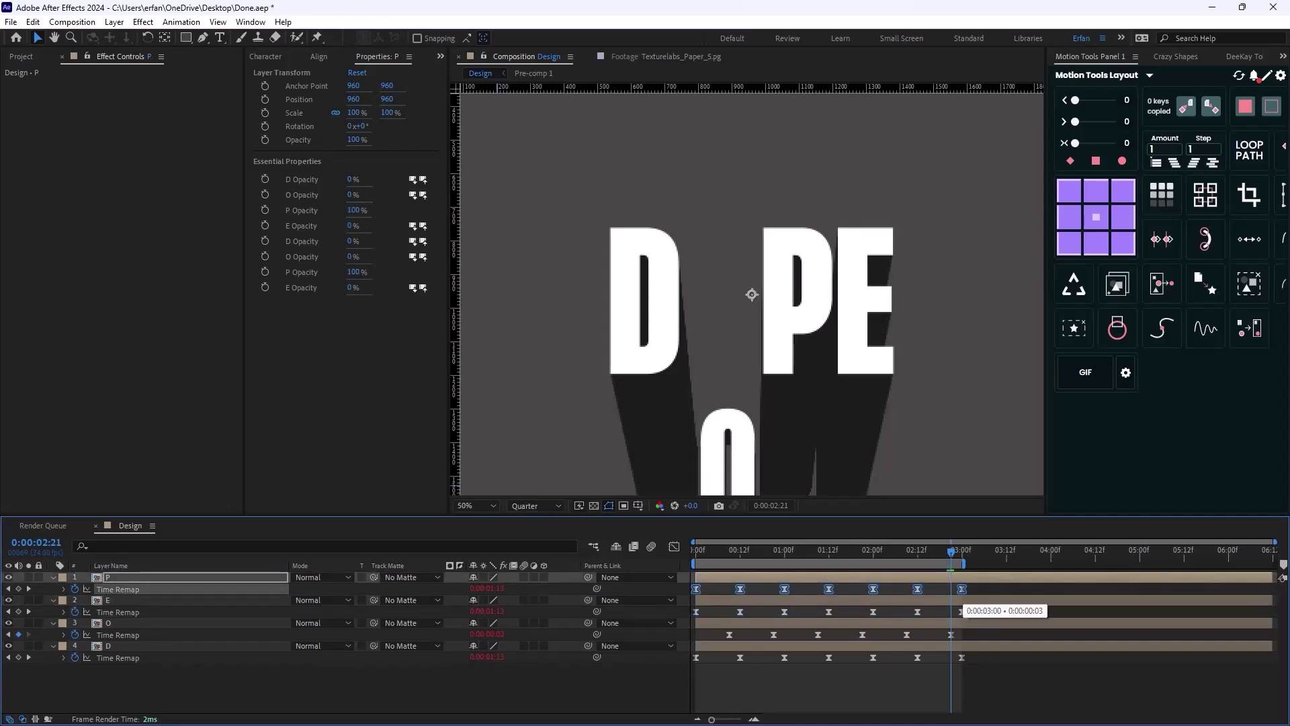
pyautogui.moveTo(951, 552); pyautogui.dragTo(939, 589)
pyautogui.press('pageup')
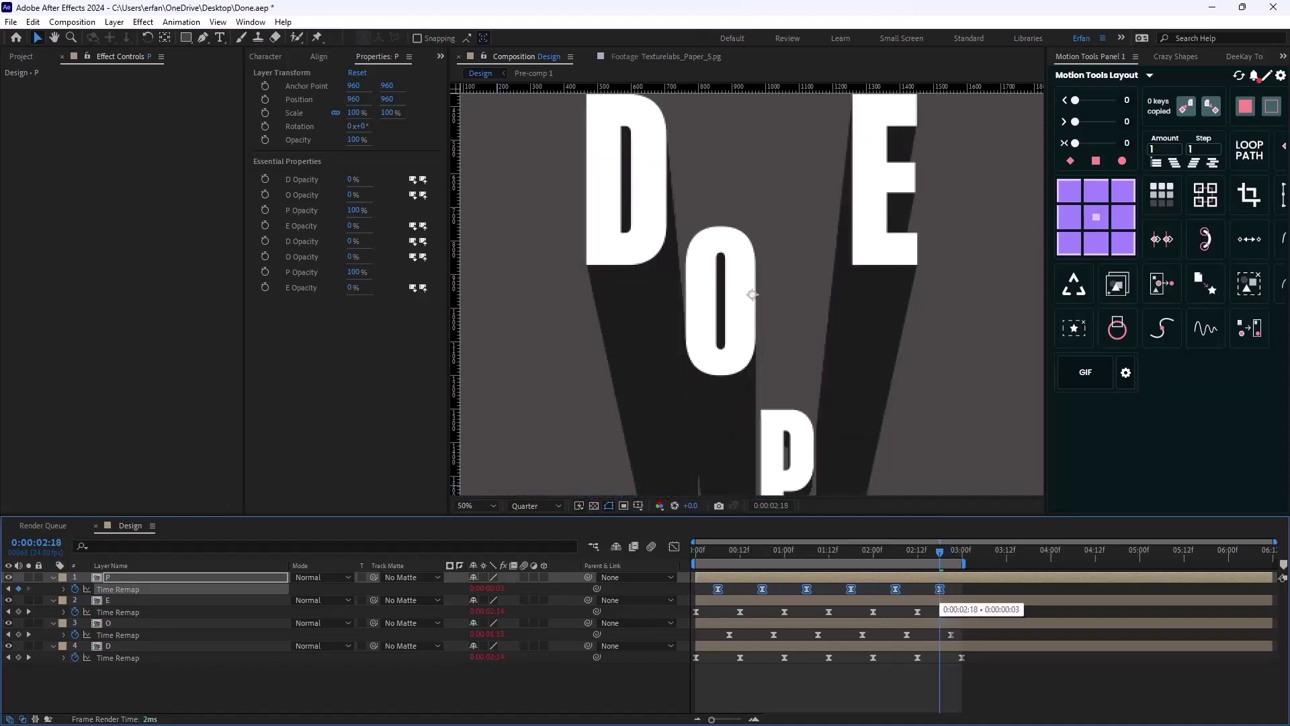
# - Shift all of the E layer's Time Remap keyframes earlier so the last one sits at 0:00:02:15
pyautogui.press('pageup')
pyautogui.press('pageup')
pyautogui.press('pageup')
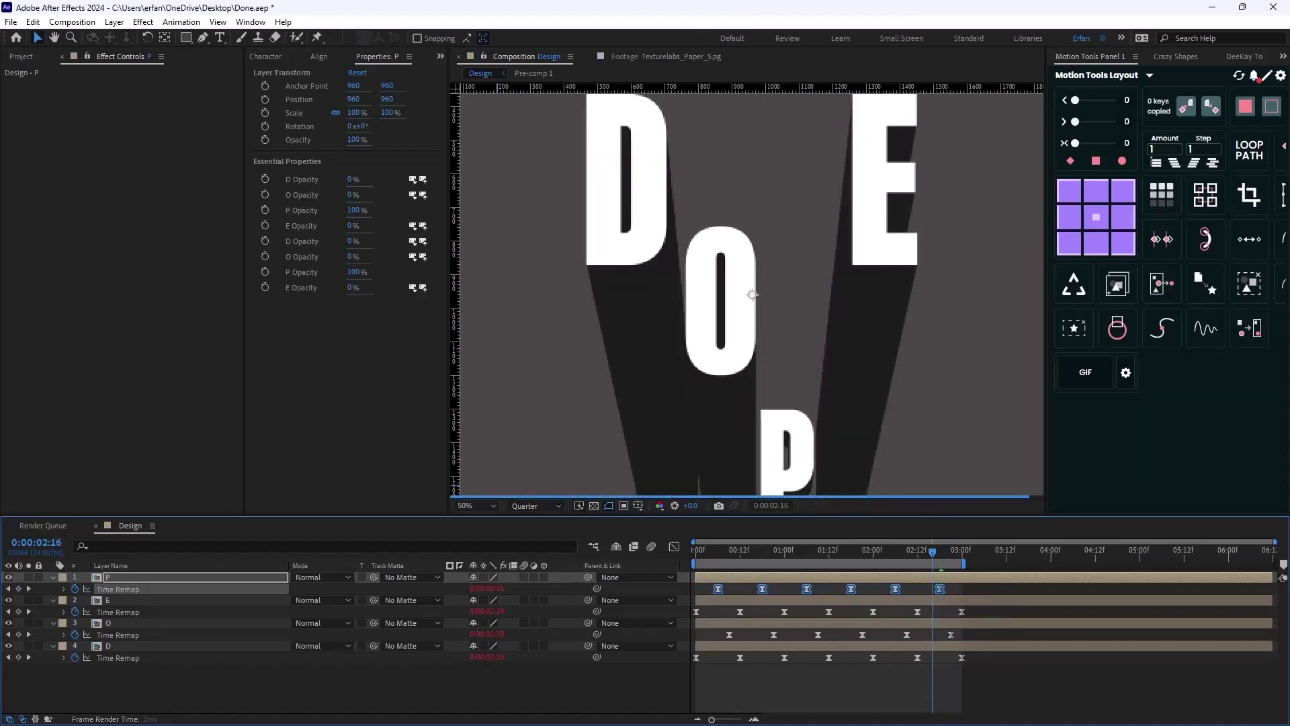
pyautogui.moveTo(963, 612); pyautogui.dragTo(918, 611)
pyautogui.click(941, 612)
pyautogui.click(117, 612)
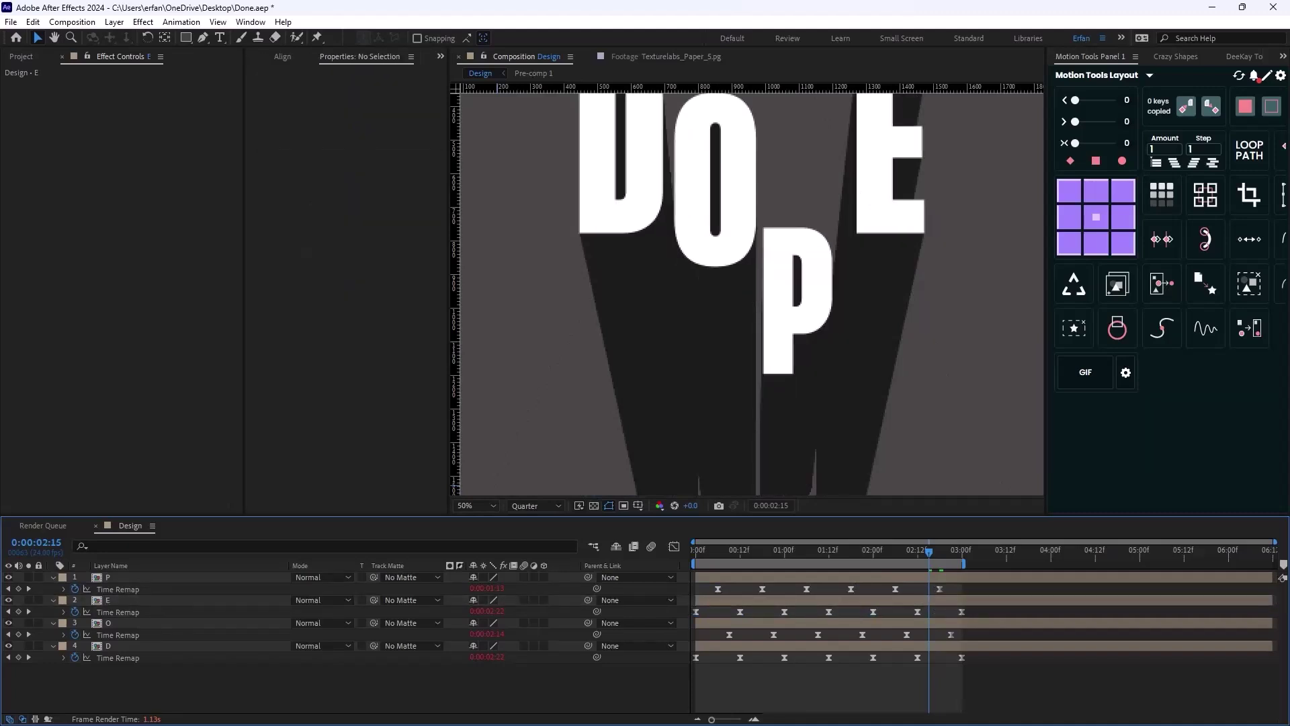
pyautogui.hotkey('alt', 'Right')
pyautogui.hotkey('alt', 'Right')
pyautogui.hotkey('alt', 'Right')
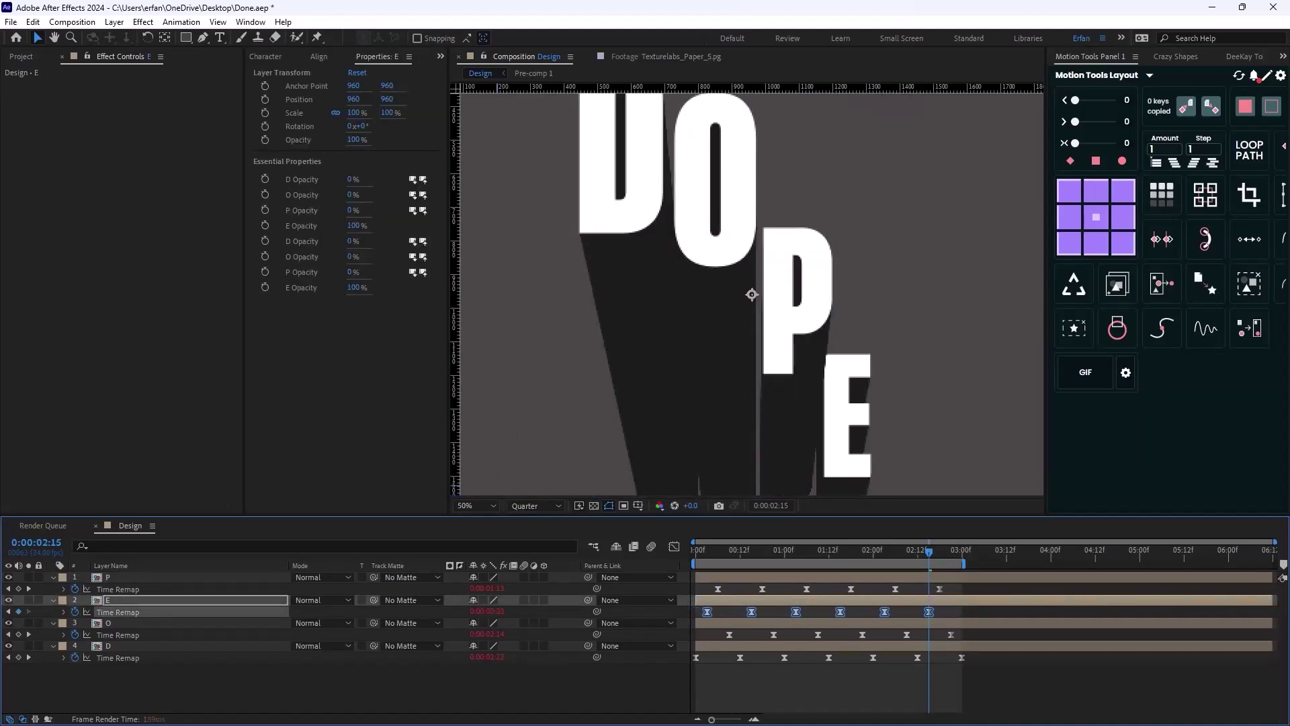
# - Preview the staggered four-letter animation from the first frame with the whole composition in view
pyautogui.press('Home')
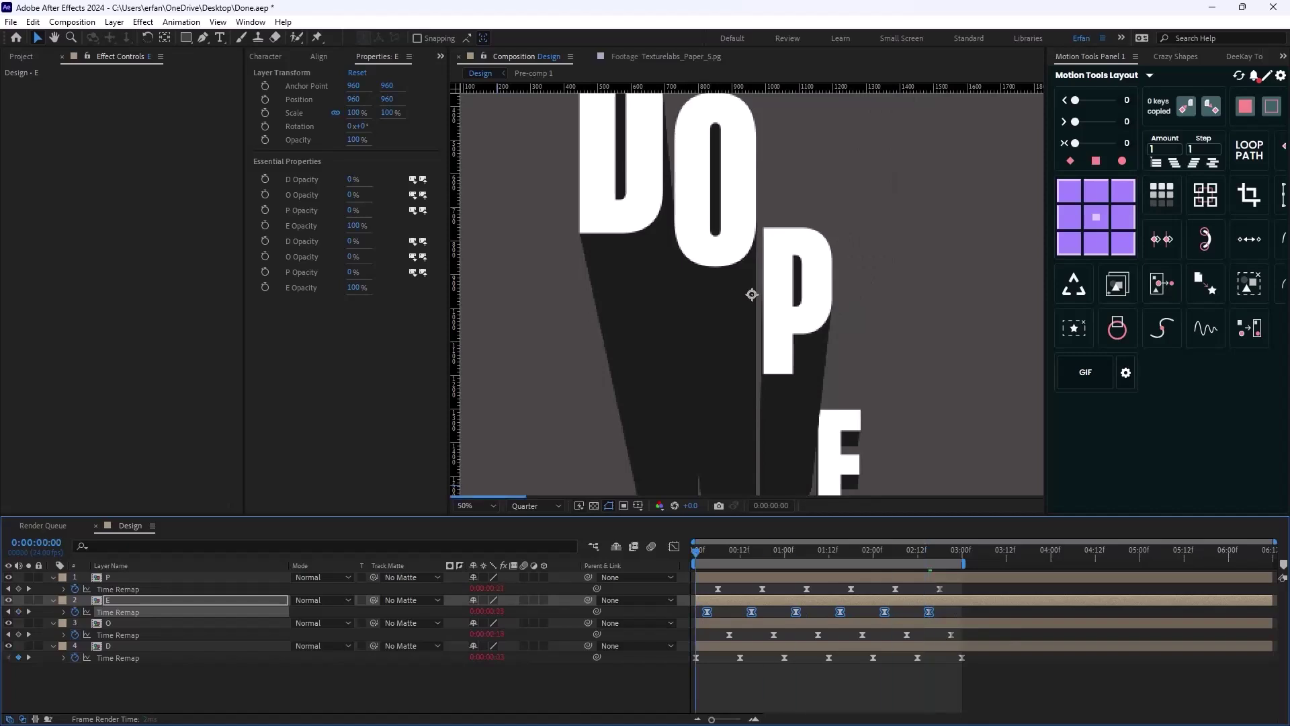
pyautogui.press('space')
pyautogui.press(',')
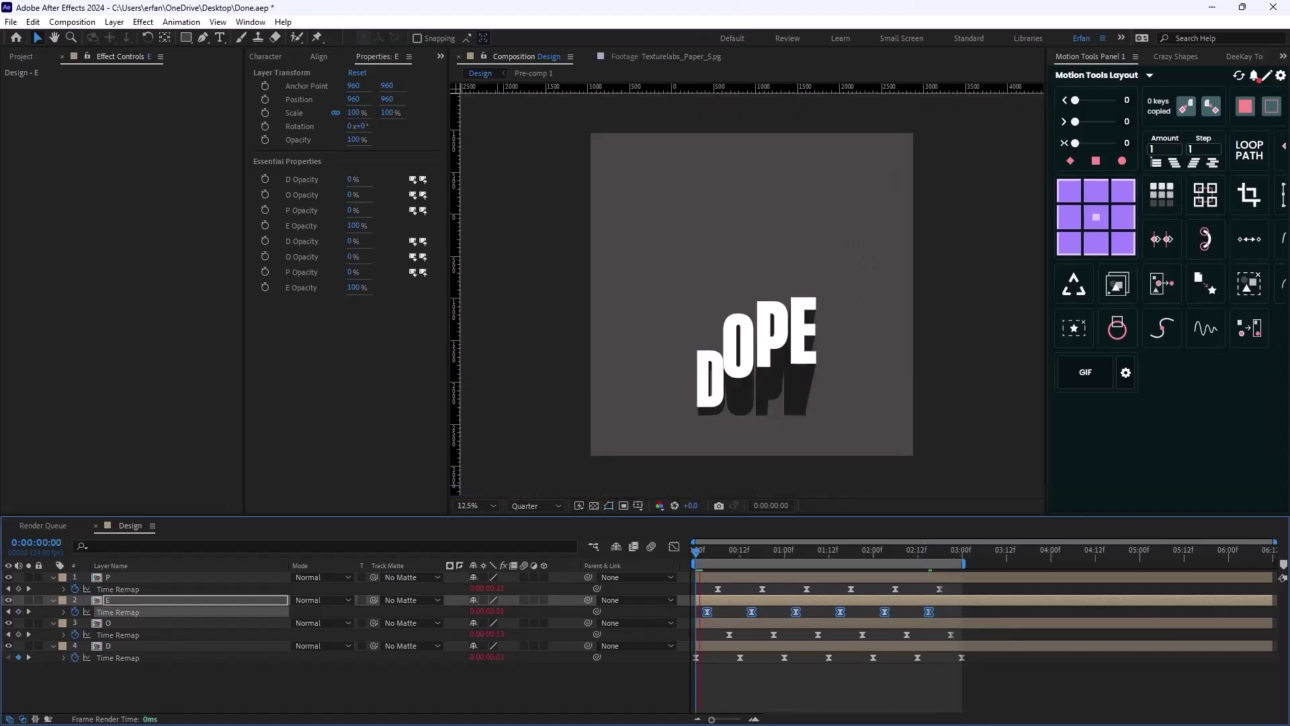
pyautogui.press('space')
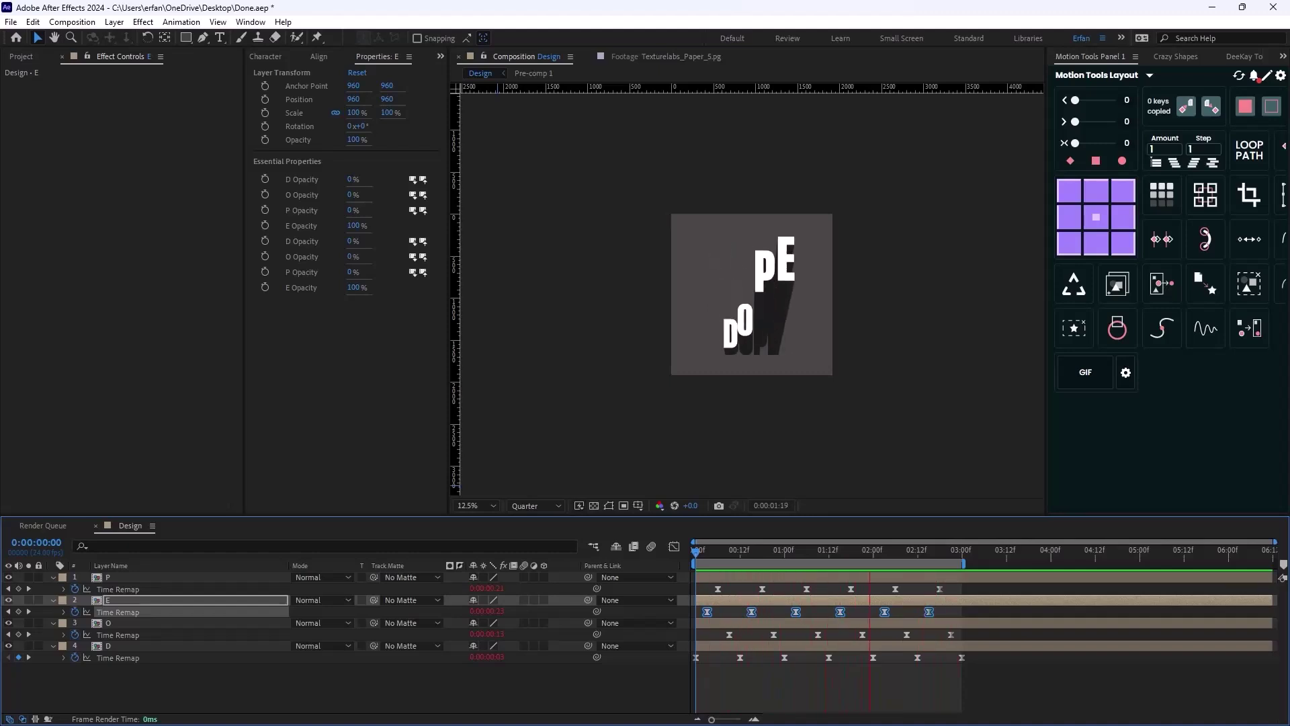
pyautogui.press('space')
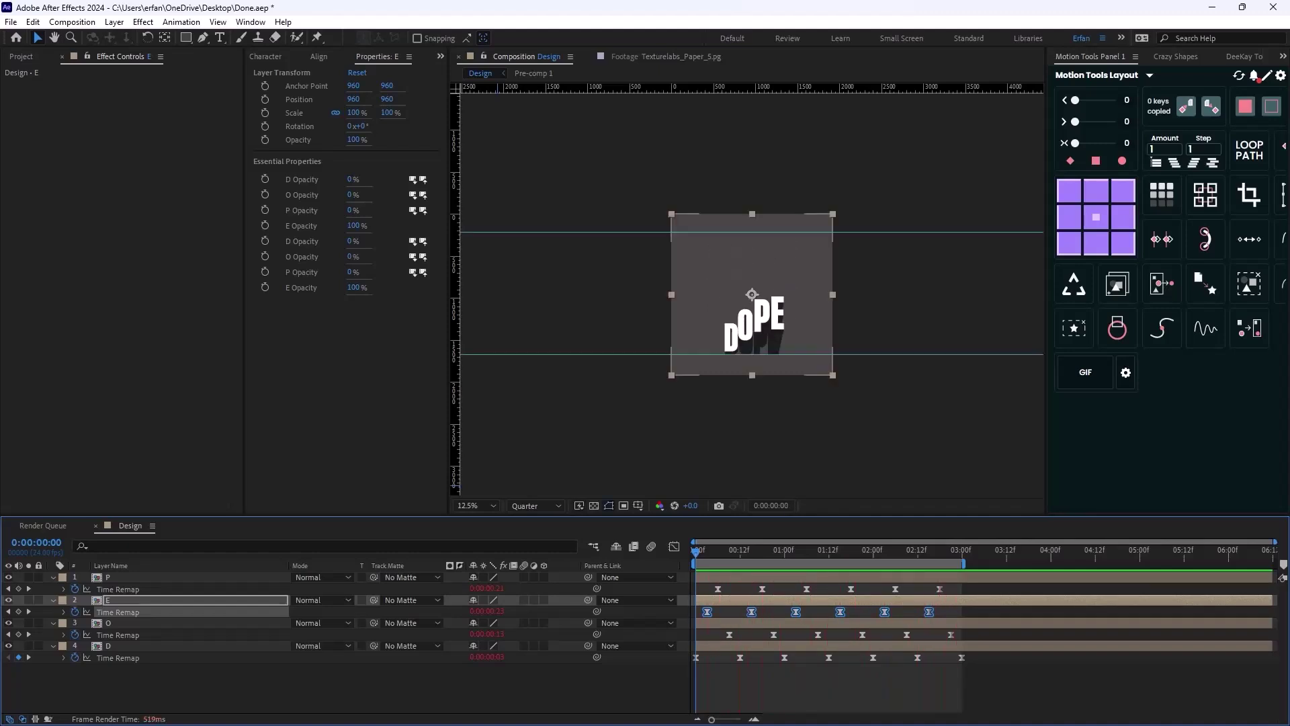
# - Collapse the properties of the P, E, O and D layers and deselect everything
pyautogui.click(54, 577)
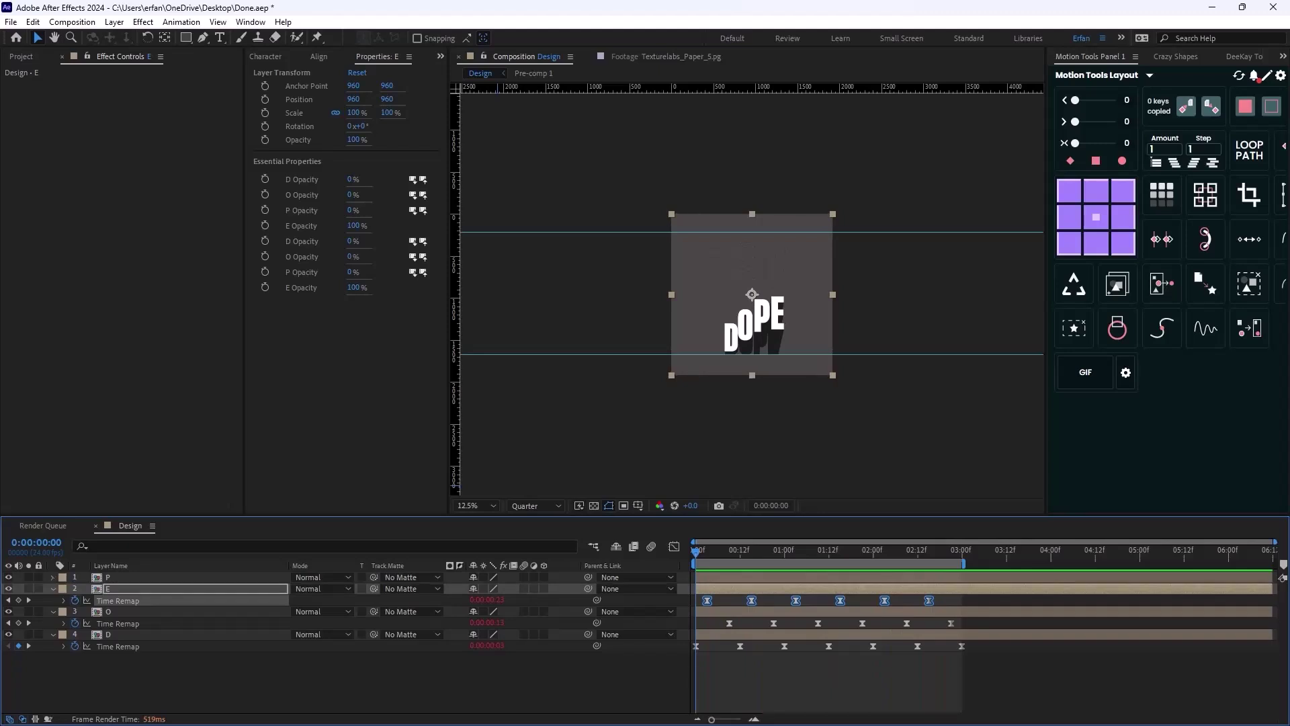
pyautogui.click(53, 588)
pyautogui.click(53, 600)
pyautogui.click(53, 611)
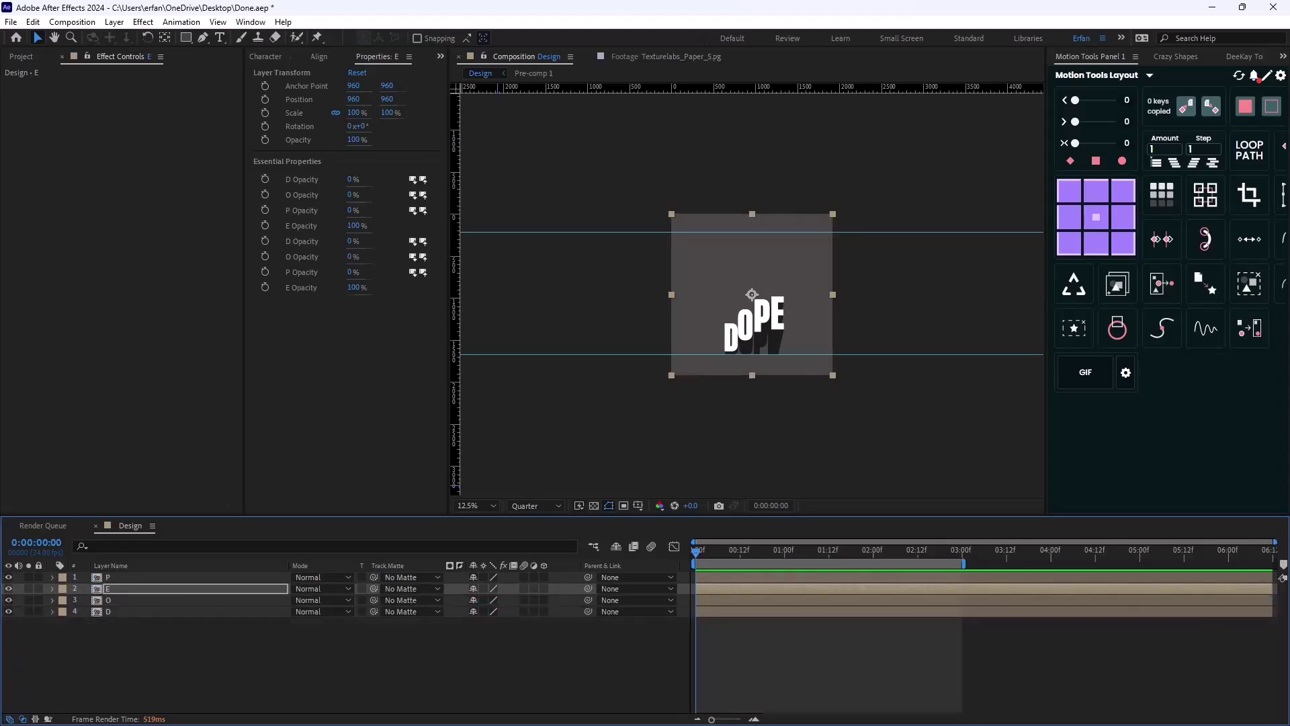
pyautogui.click(316, 655)
# - Add a Stroke layer style to the D layer
pyautogui.scroll(1, 752, 295)
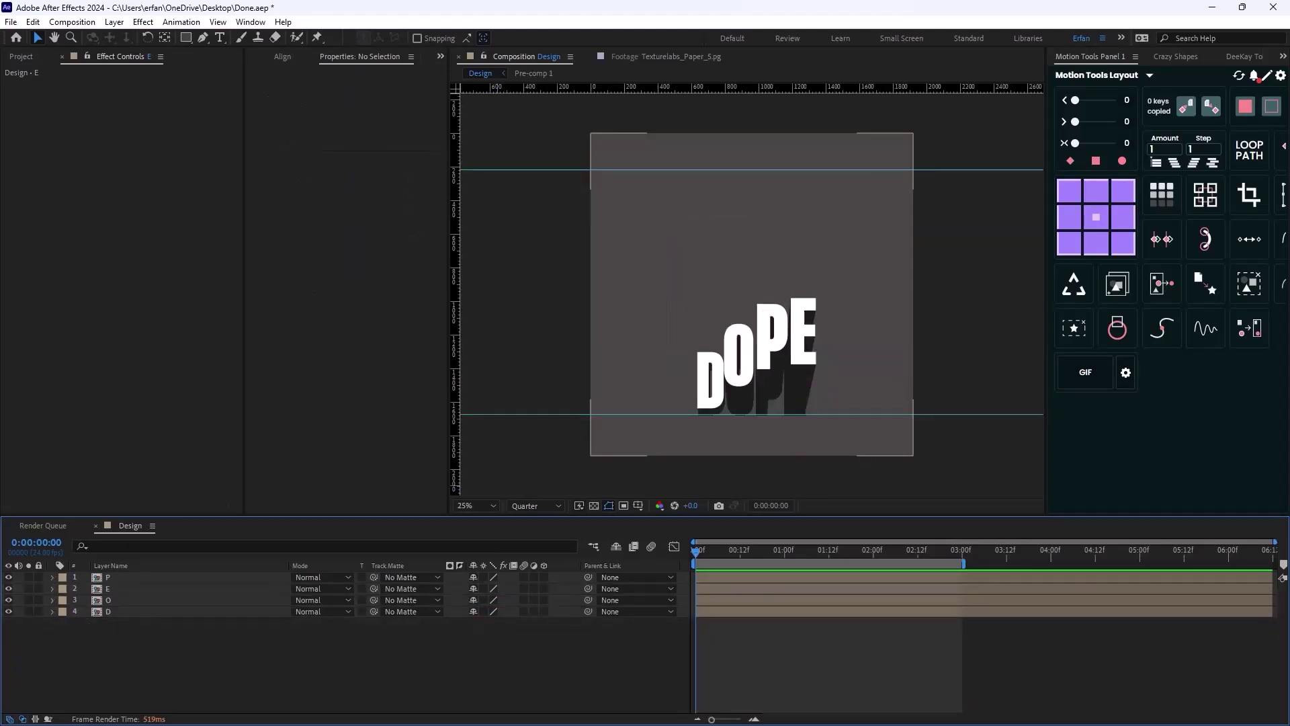
pyautogui.click(108, 611)
pyautogui.scroll(1, 752, 295)
pyautogui.moveTo(752, 294); pyautogui.dragTo(753, 157)
pyautogui.rightClick(113, 612)
pyautogui.moveTo(175, 389)
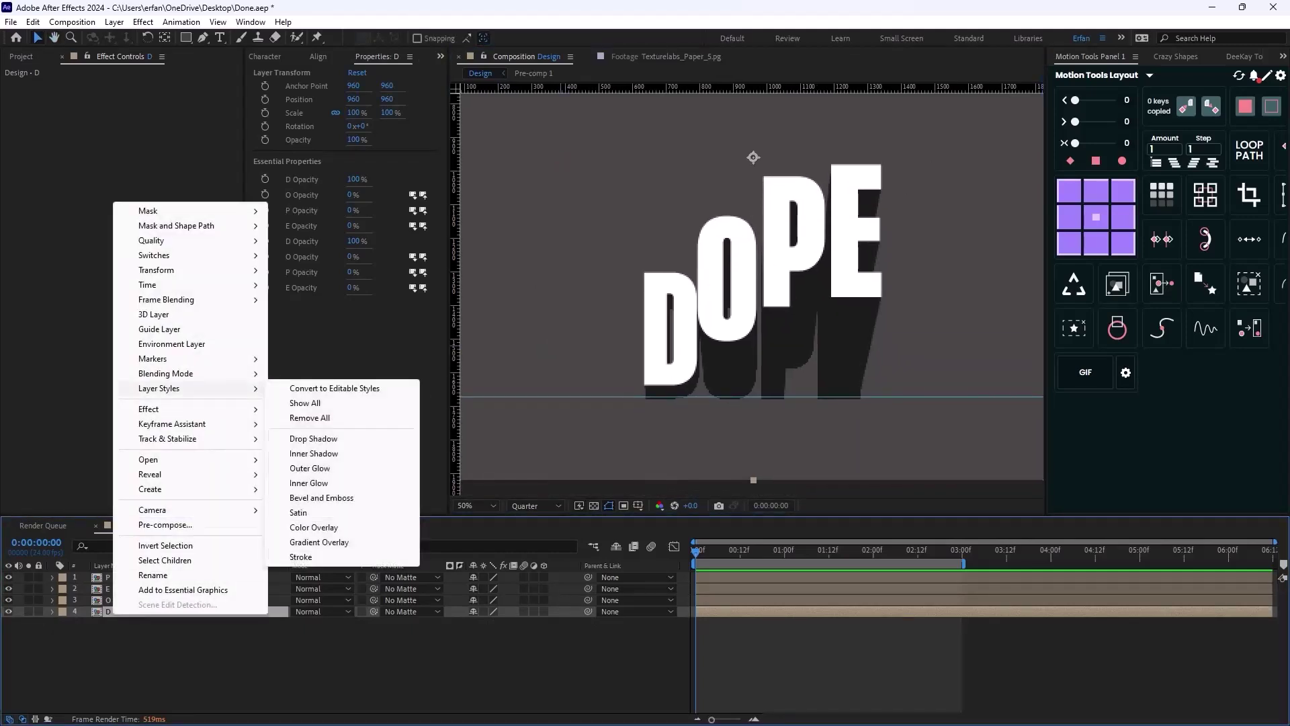
pyautogui.click(300, 557)
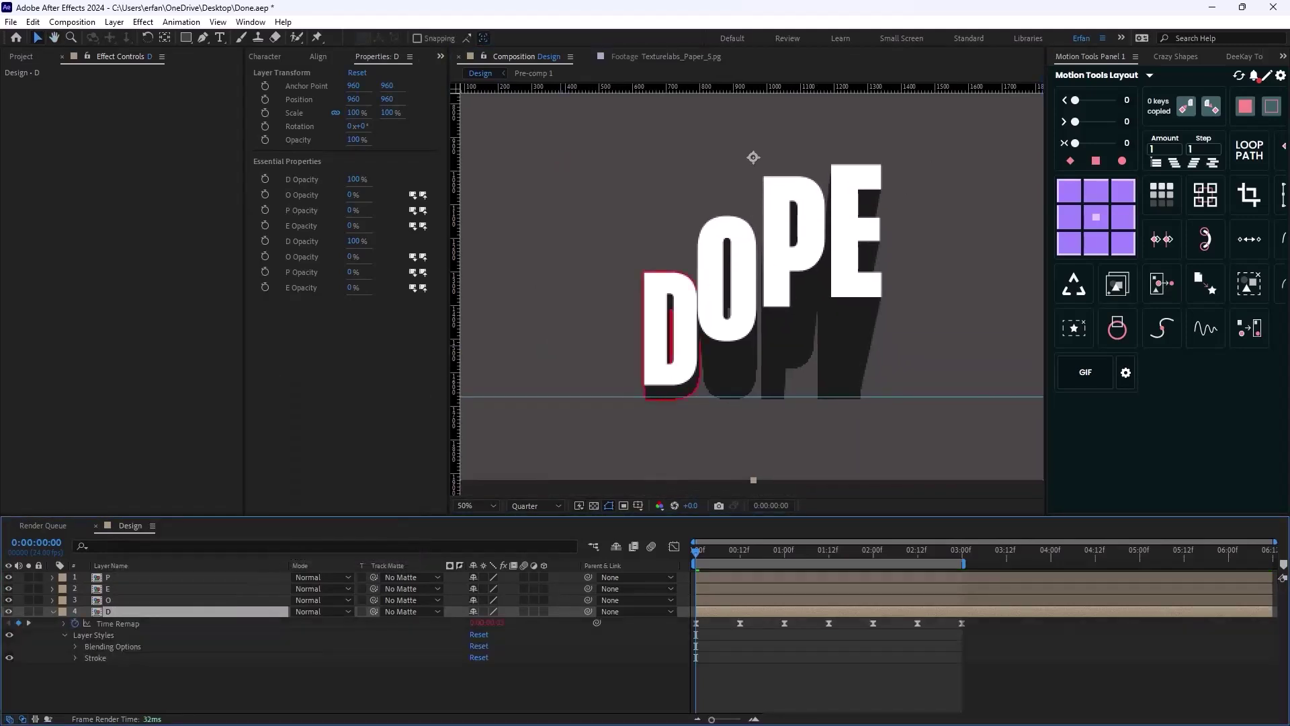
# - Set the color of the D layer's Stroke style to near-black 0C0C0C
pyautogui.click(76, 657)
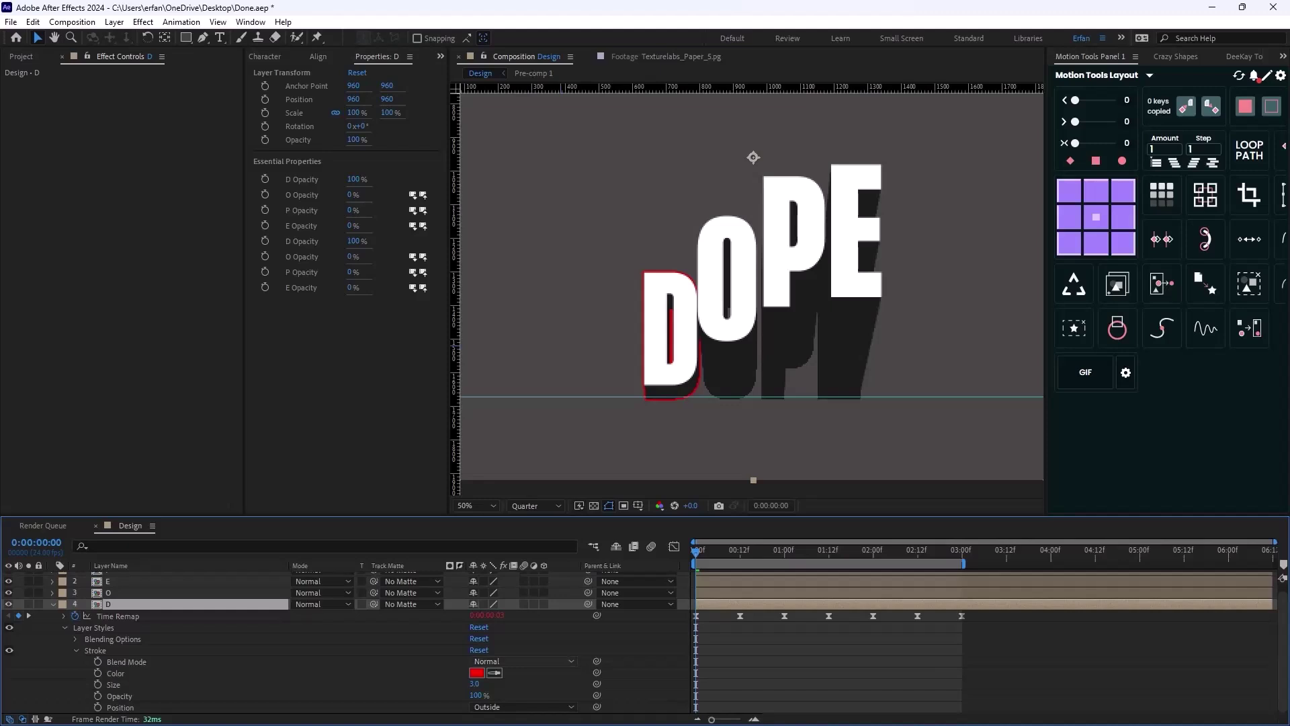
pyautogui.click(476, 672)
pyautogui.write('080808')
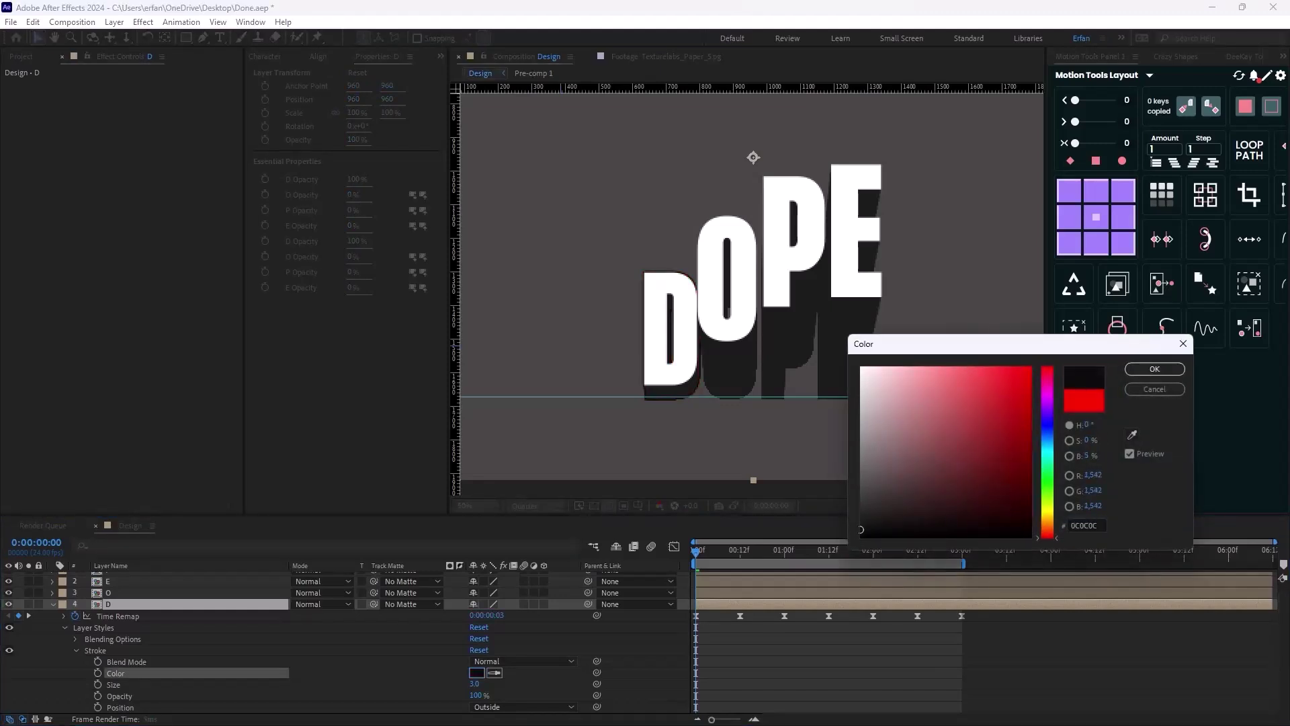
pyautogui.press('Return')
# - Try a size of 100 for the D layer's Stroke style
pyautogui.click(475, 683)
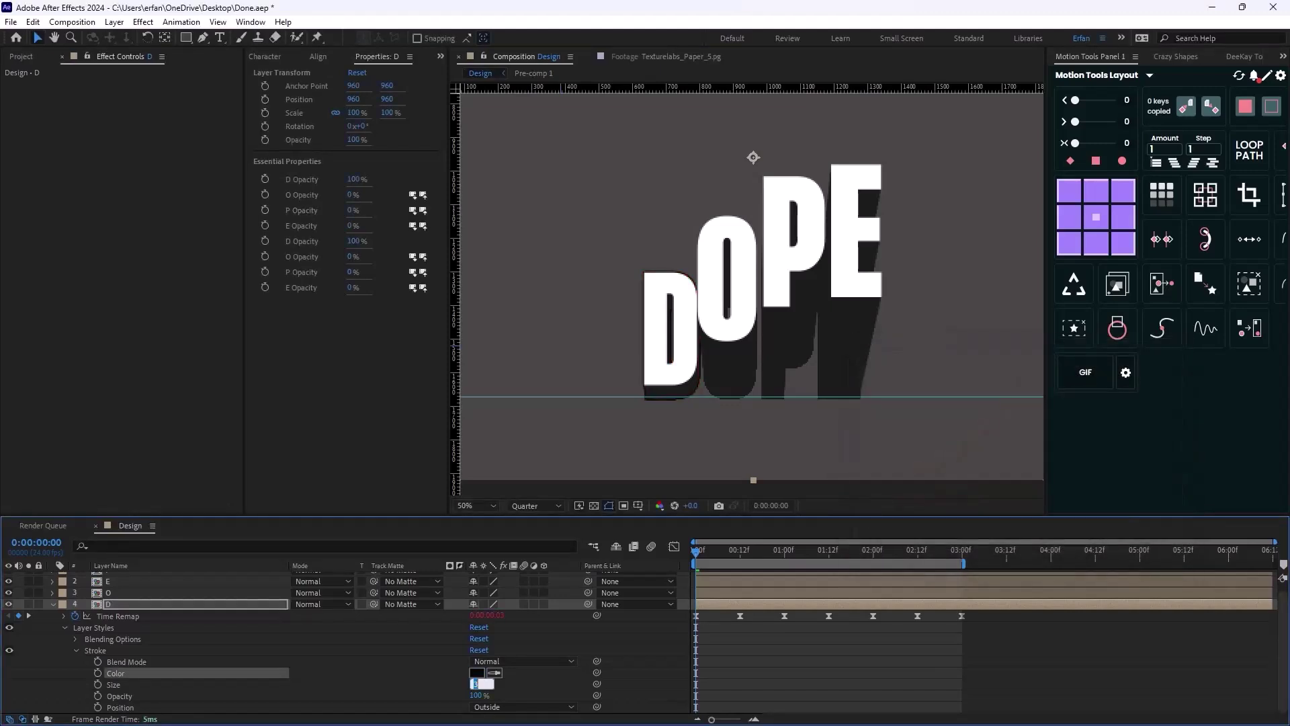
pyautogui.write('100')
pyautogui.press('Return')
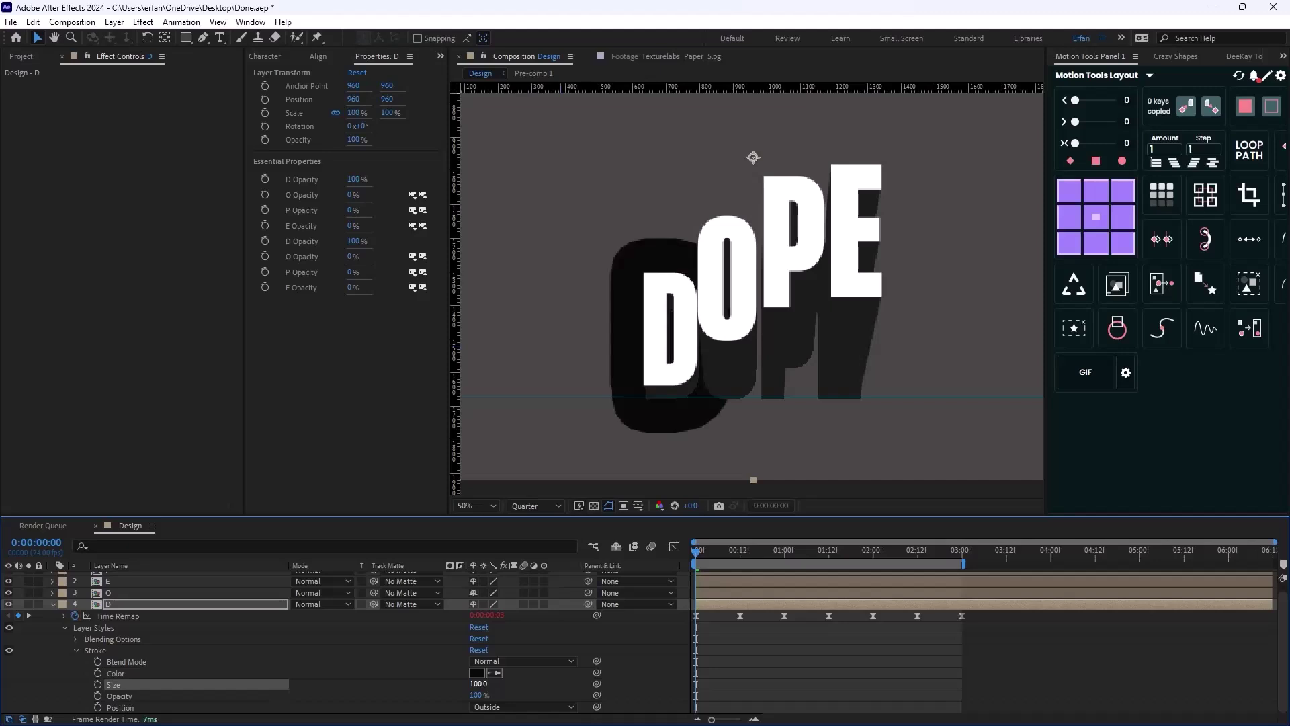
# - Set the size of the D layer's Stroke style to 10
pyautogui.click(478, 683)
pyautogui.write('10')
pyautogui.press('Return')
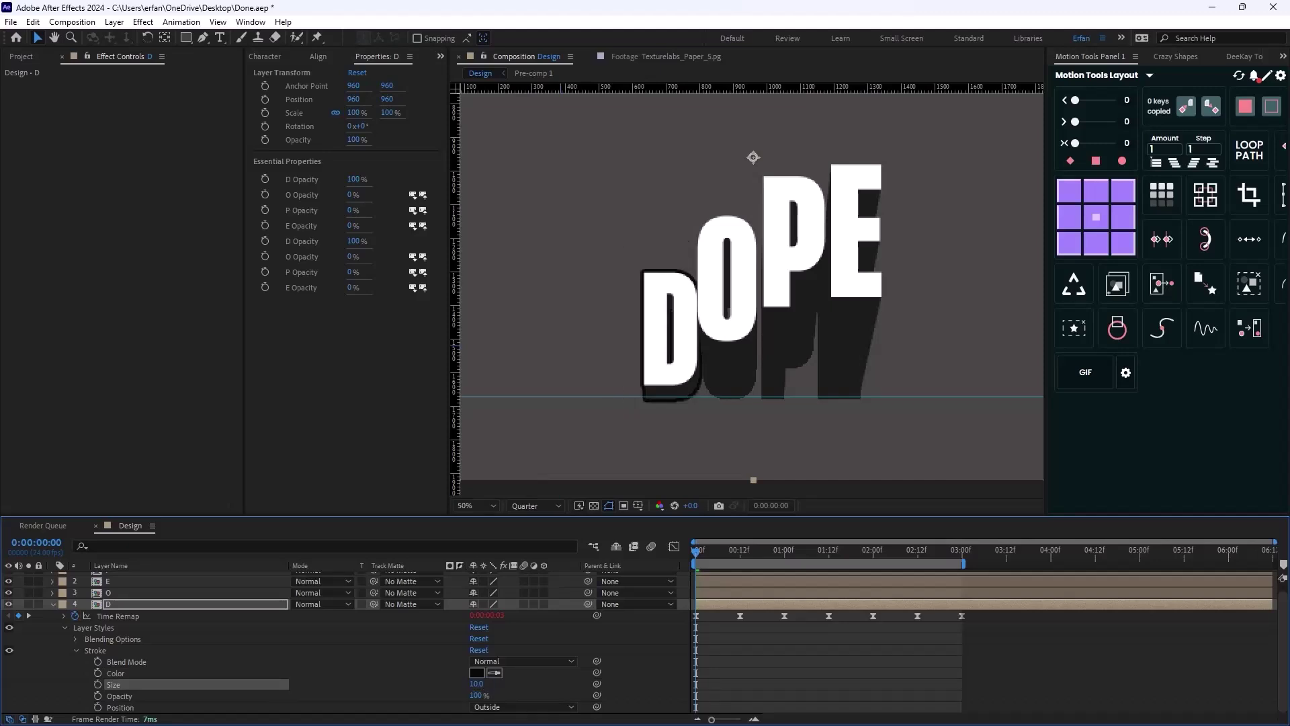
# - Copy the D layer's layer styles to the O, E and P layers, and collapse the D layer's properties
pyautogui.click(93, 627)
pyautogui.scroll(1, 643, 642)
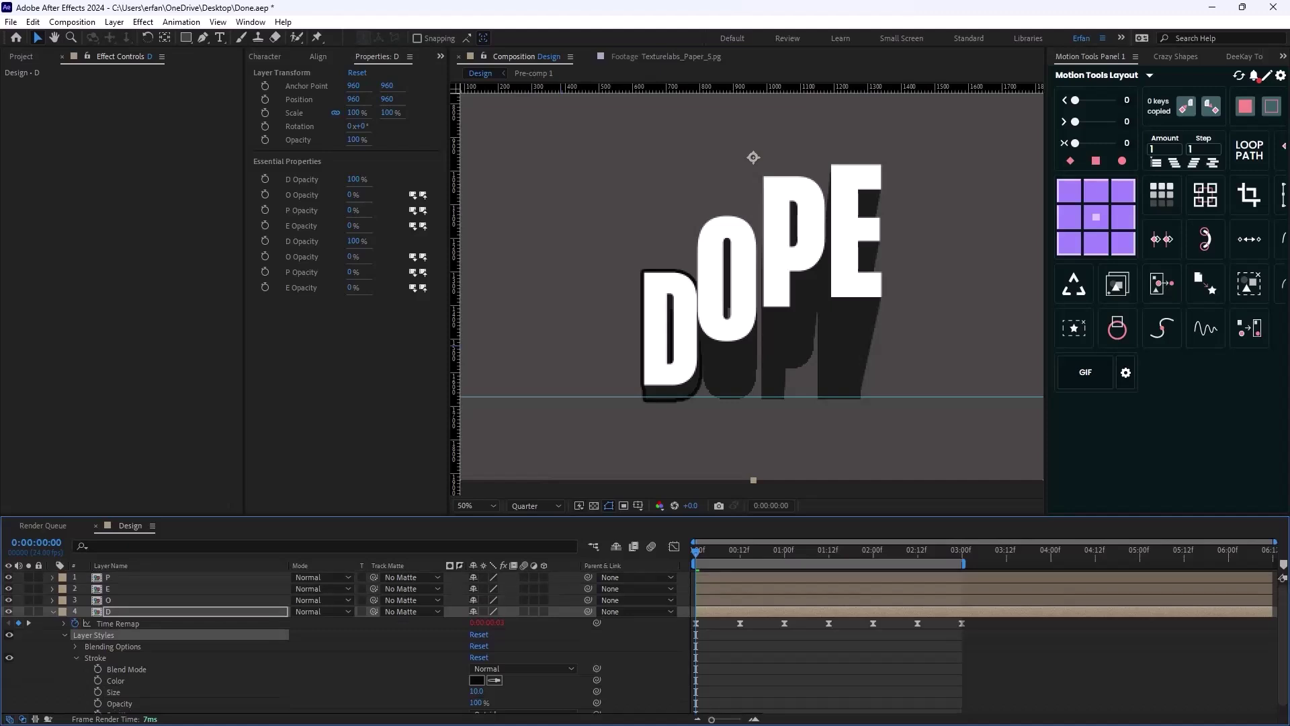
pyautogui.click(108, 600)
pyautogui.hotkey('ctrl', 'Up')
pyautogui.hotkey('ctrl', 'Up')
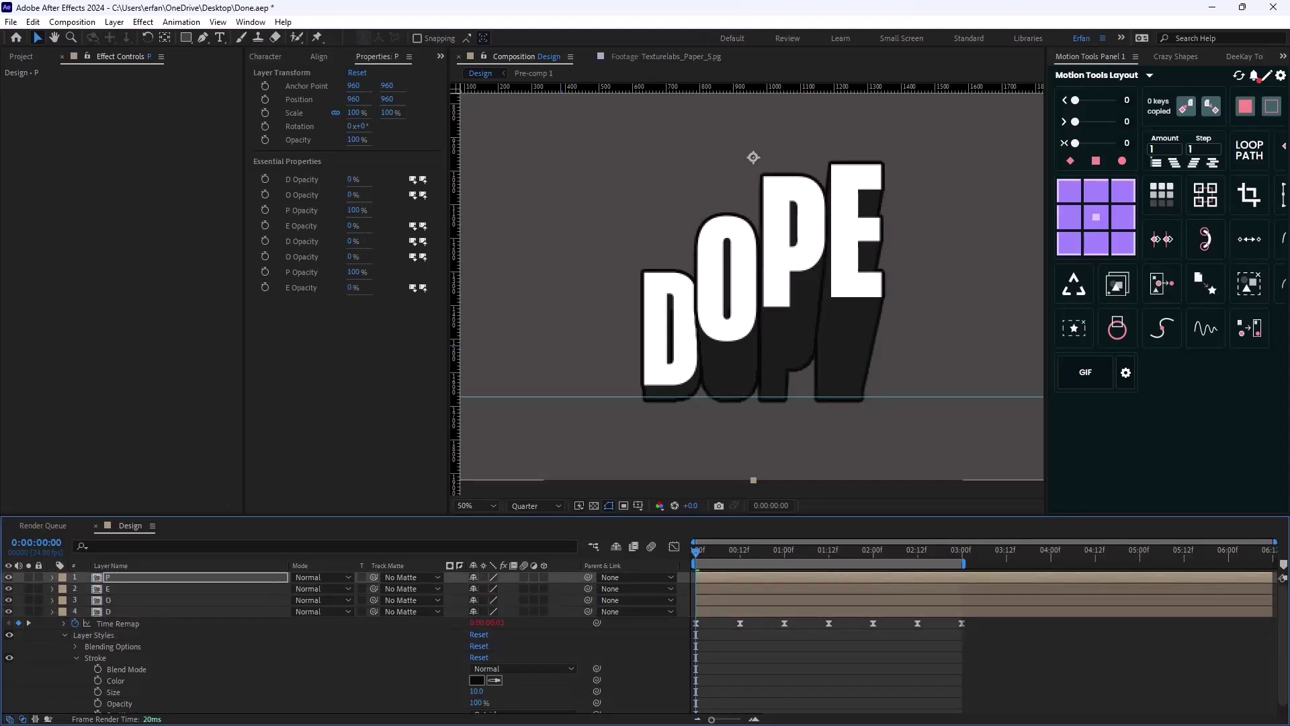
pyautogui.press(',')
pyautogui.click(361, 667)
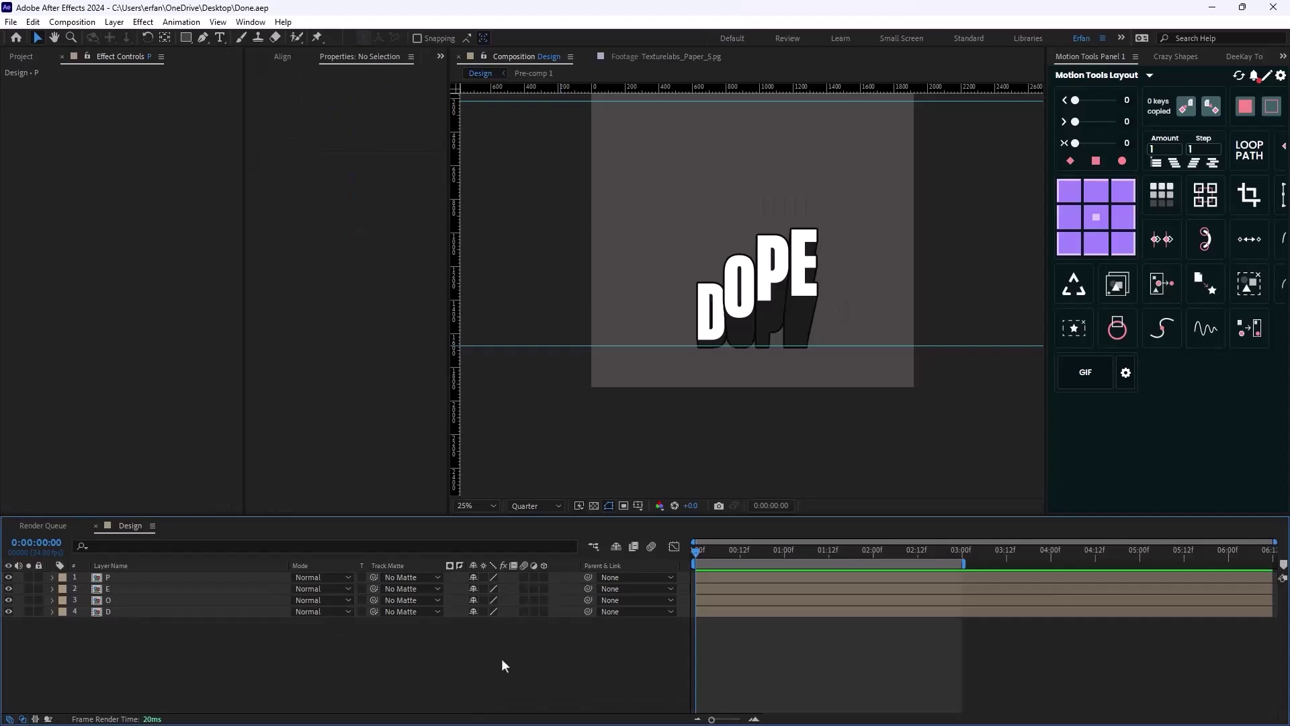
# - Create a new 1920 x 1920 px composition named Stroke from the project's item list
pyautogui.hotkey('ctrl', '0')
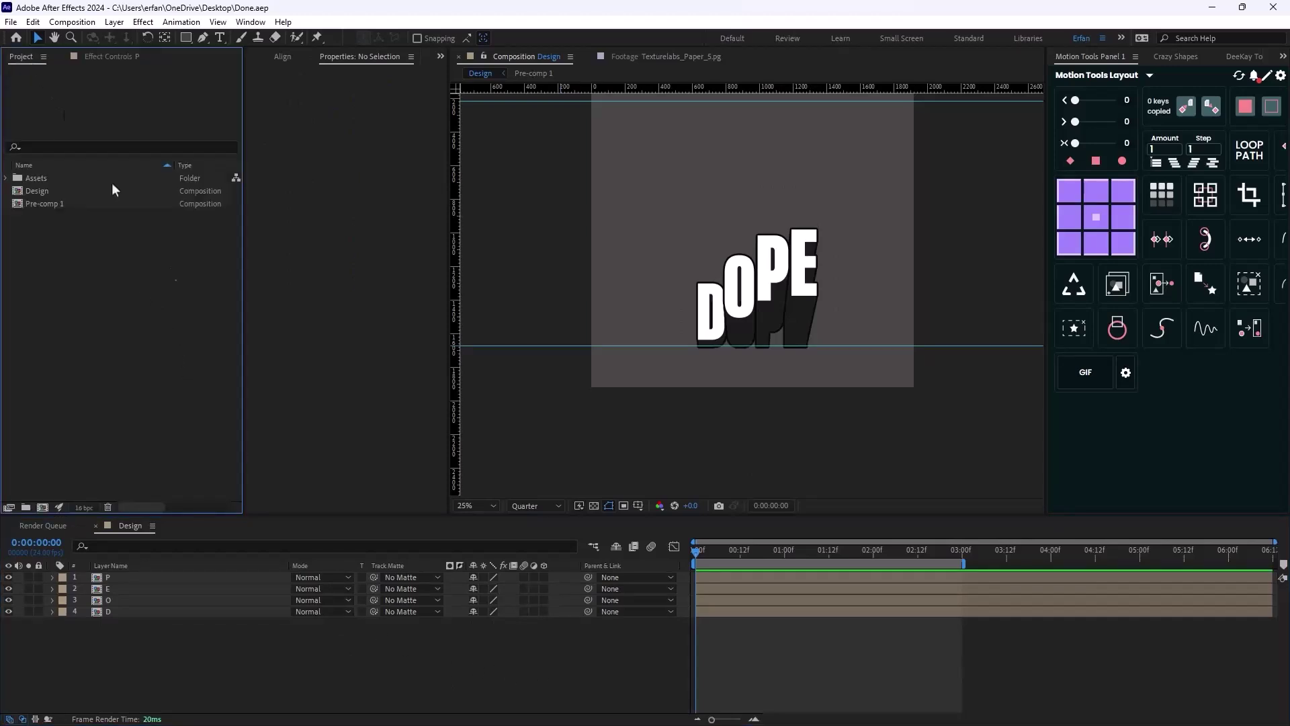
pyautogui.click(54, 205)
pyautogui.click(124, 298)
pyautogui.rightClick(120, 303)
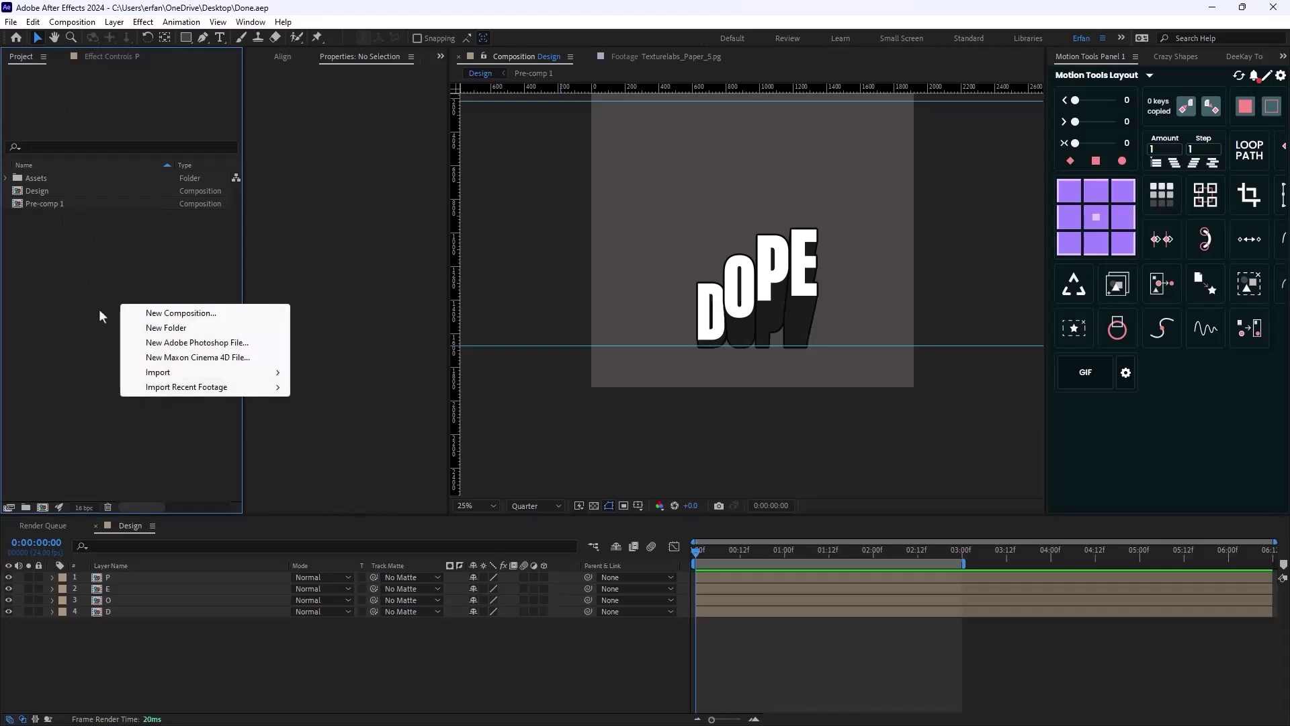
pyautogui.click(171, 315)
pyautogui.write('Stroke')
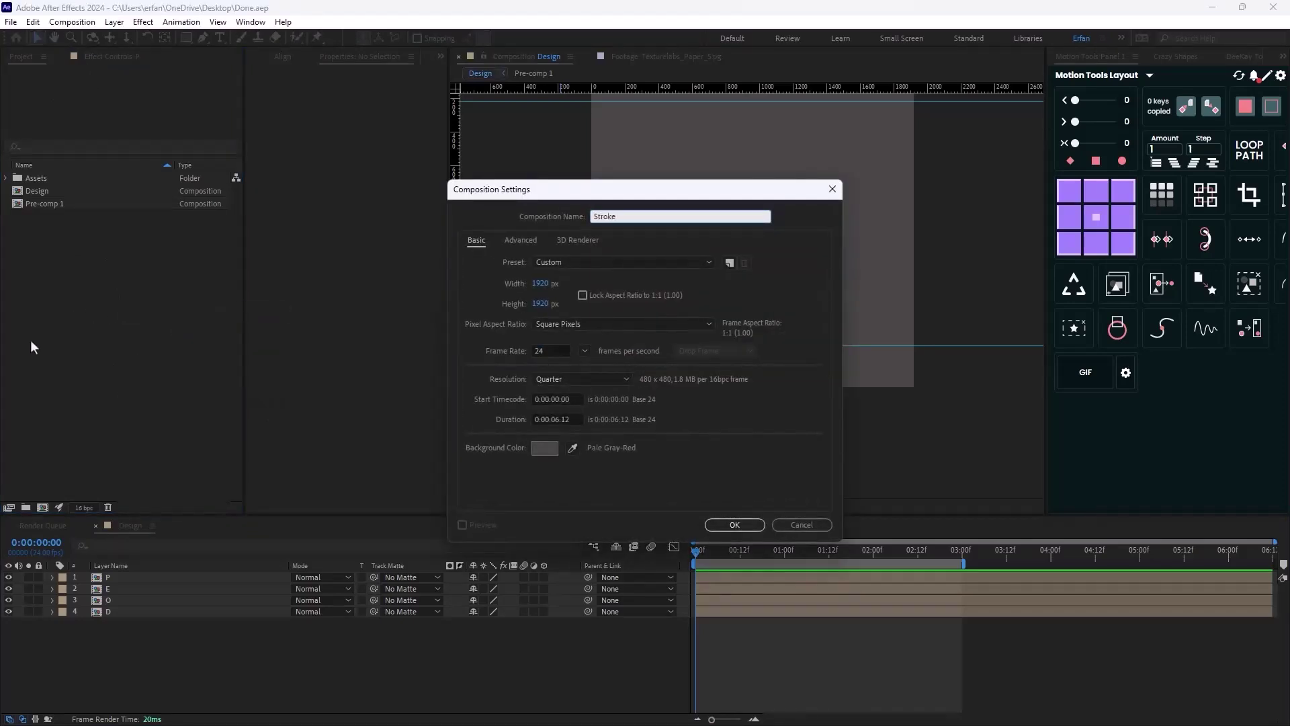
pyautogui.press('Return')
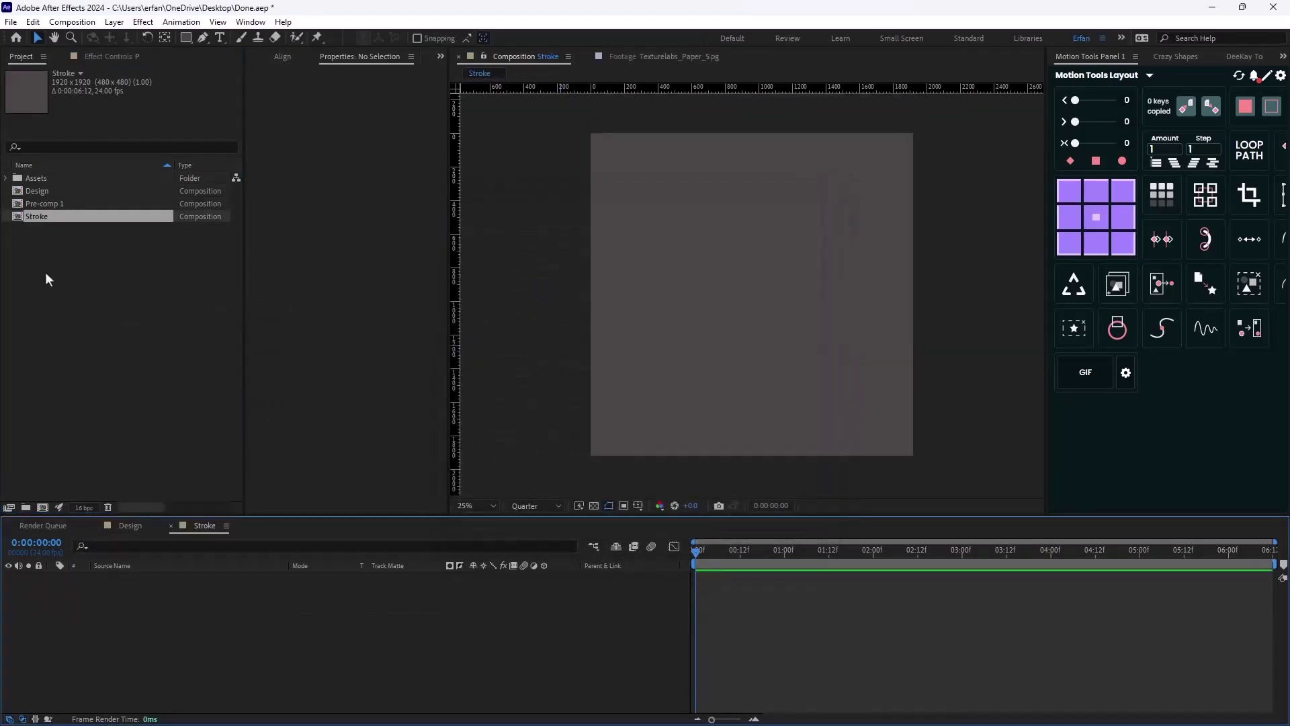
pyautogui.click(37, 203)
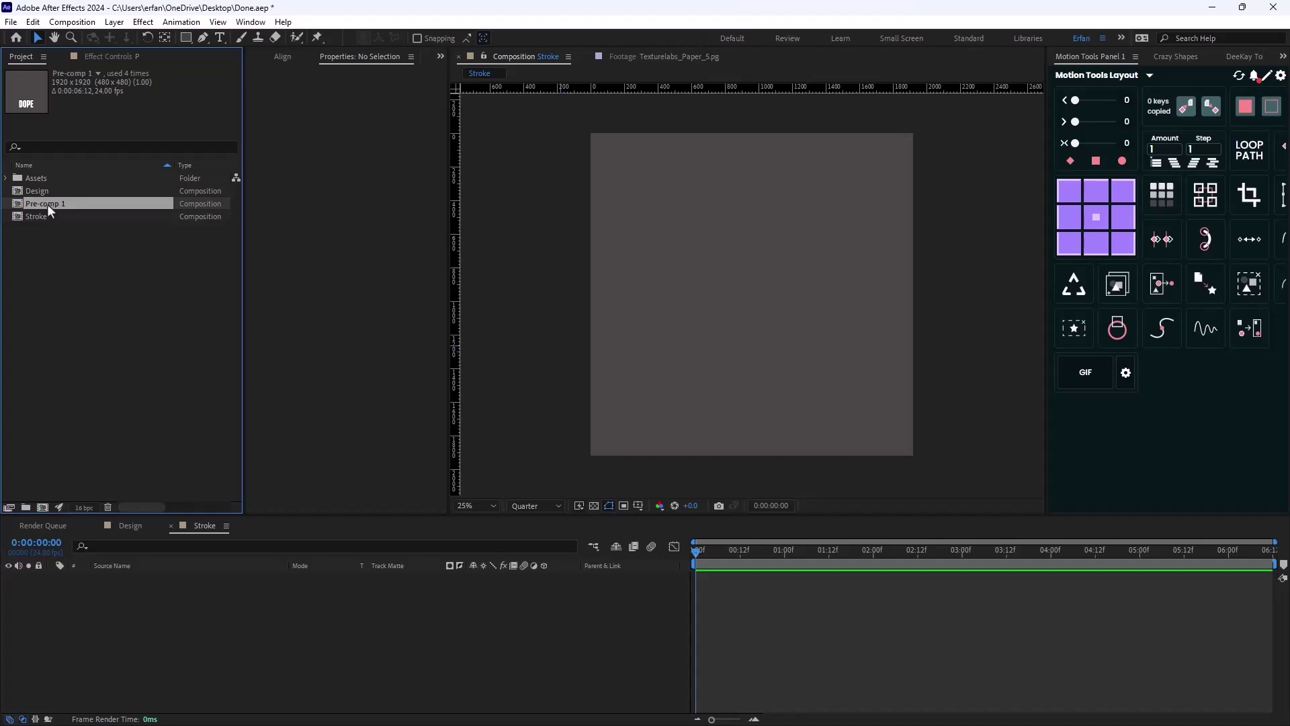
pyautogui.moveTo(51, 203); pyautogui.dragTo(748, 293)
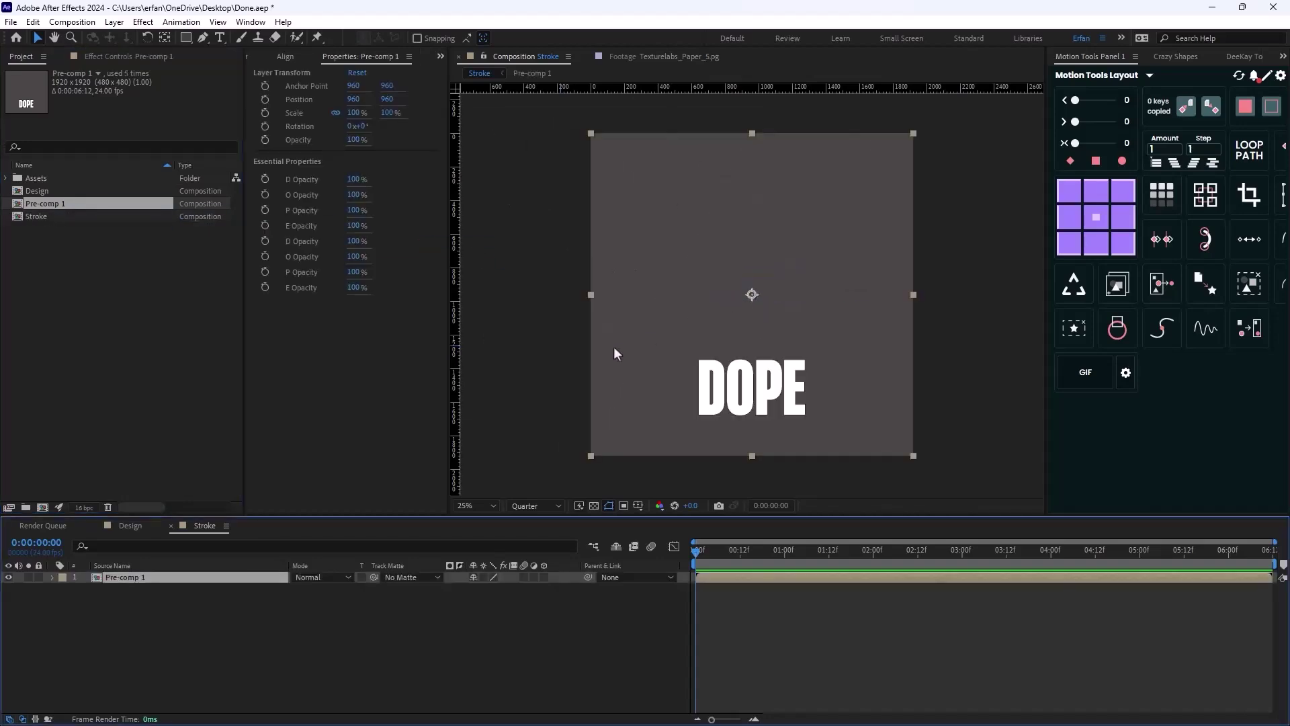
pyautogui.moveTo(696, 555); pyautogui.dragTo(529, 541)
pyautogui.press('Delete')
# - Place the Design composition as a centered layer in the Stroke composition
pyautogui.click(37, 192)
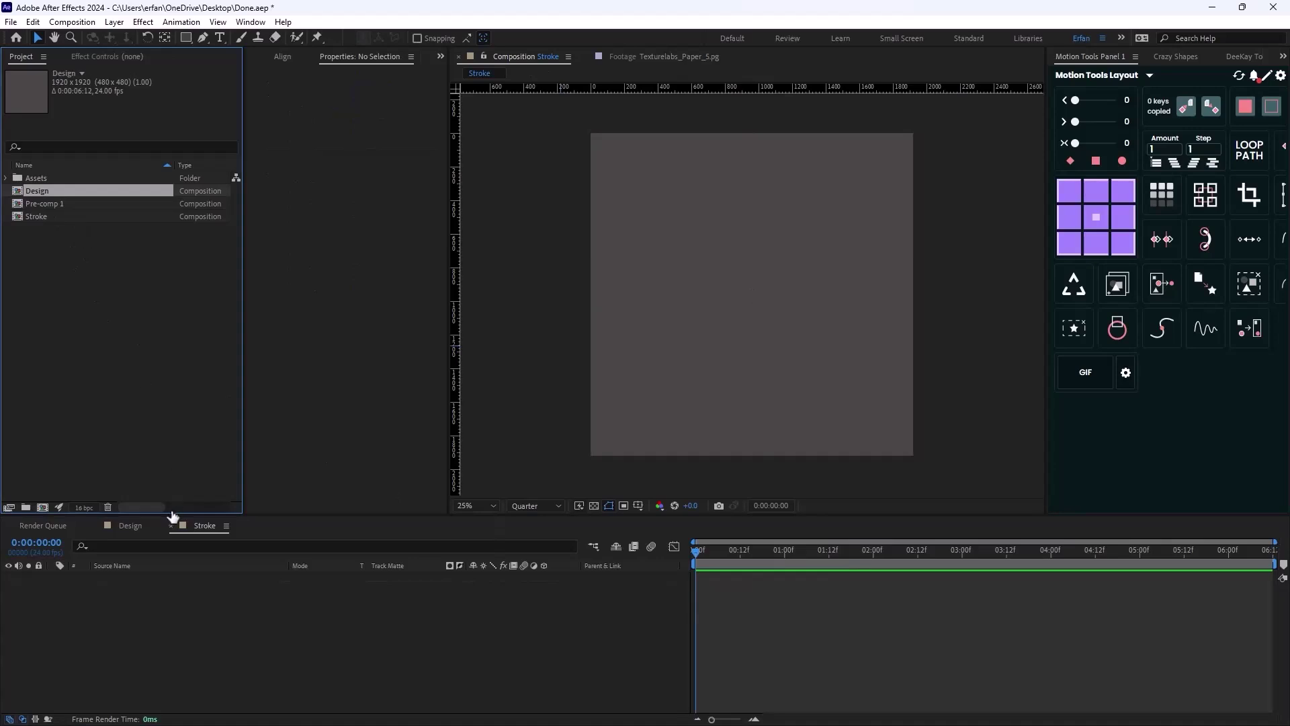
pyautogui.click(162, 525)
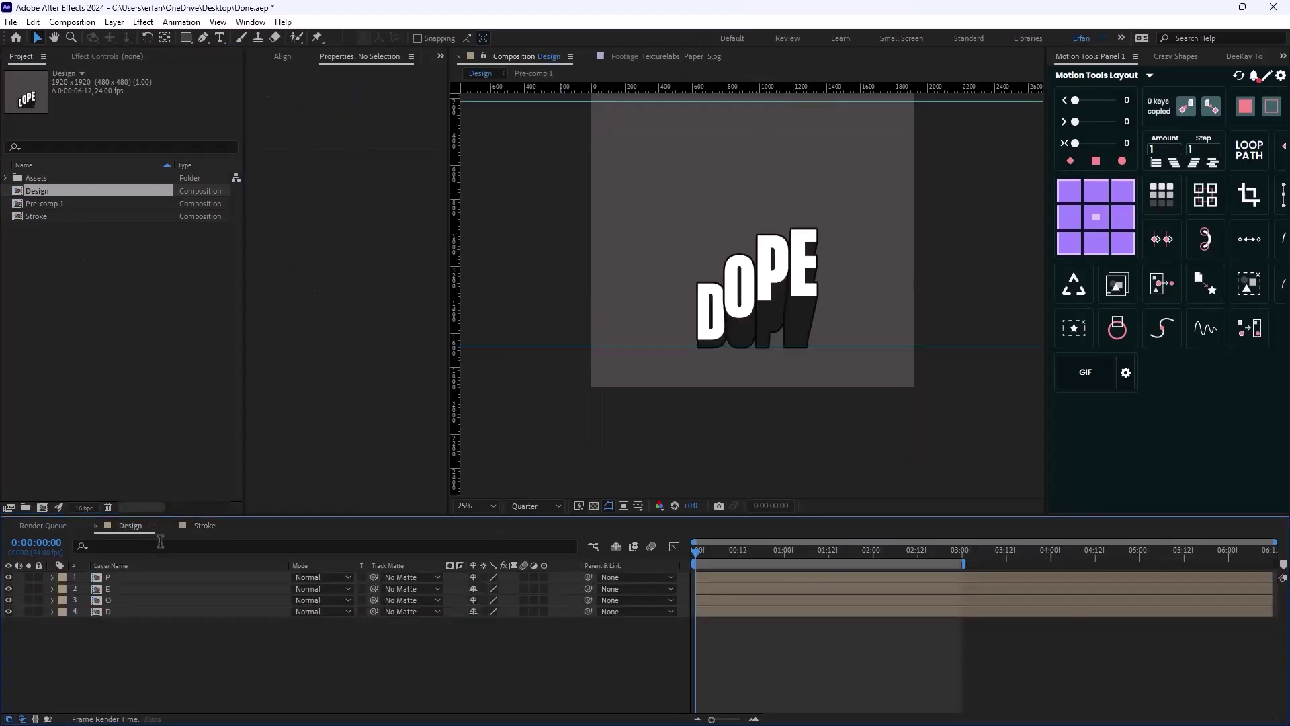
pyautogui.click(202, 525)
pyautogui.moveTo(42, 193); pyautogui.dragTo(747, 292)
pyautogui.click(575, 649)
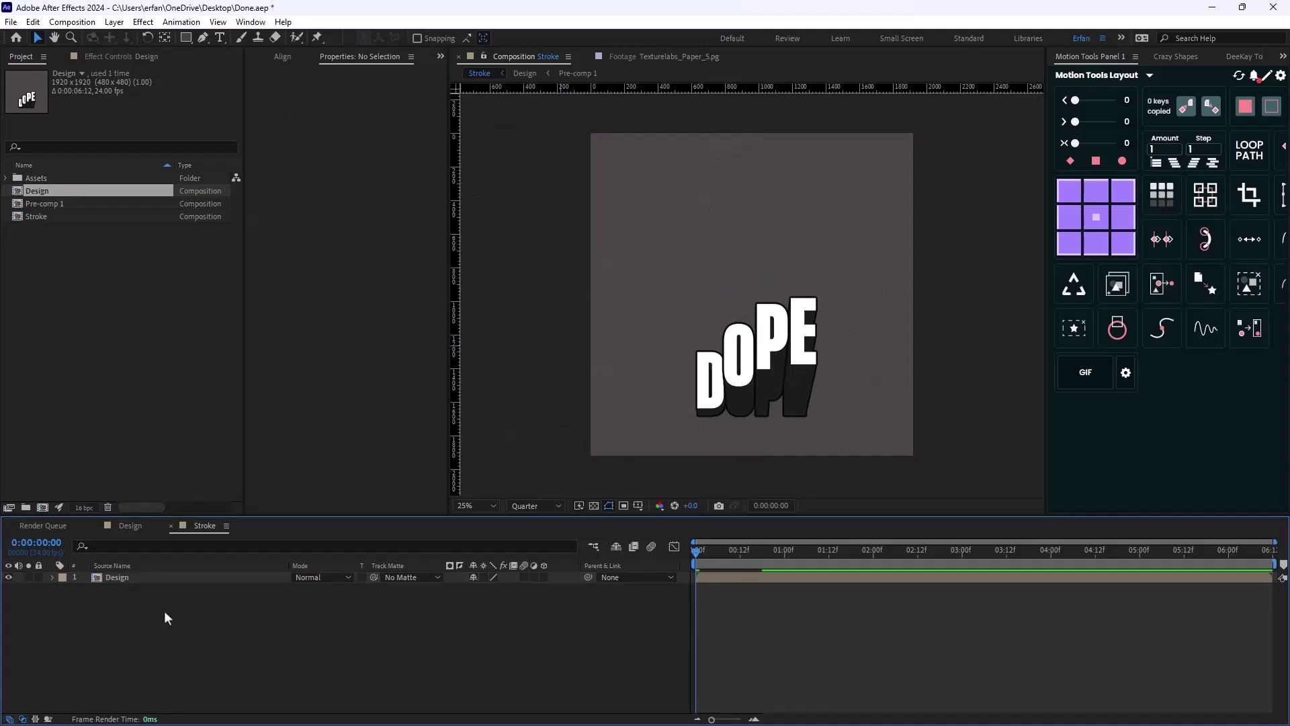
# - Apply the Tritone effect to the Design layer in the Stroke composition
pyautogui.click(164, 576)
pyautogui.hotkey('ctrl', 'space')
pyautogui.write('tritone')
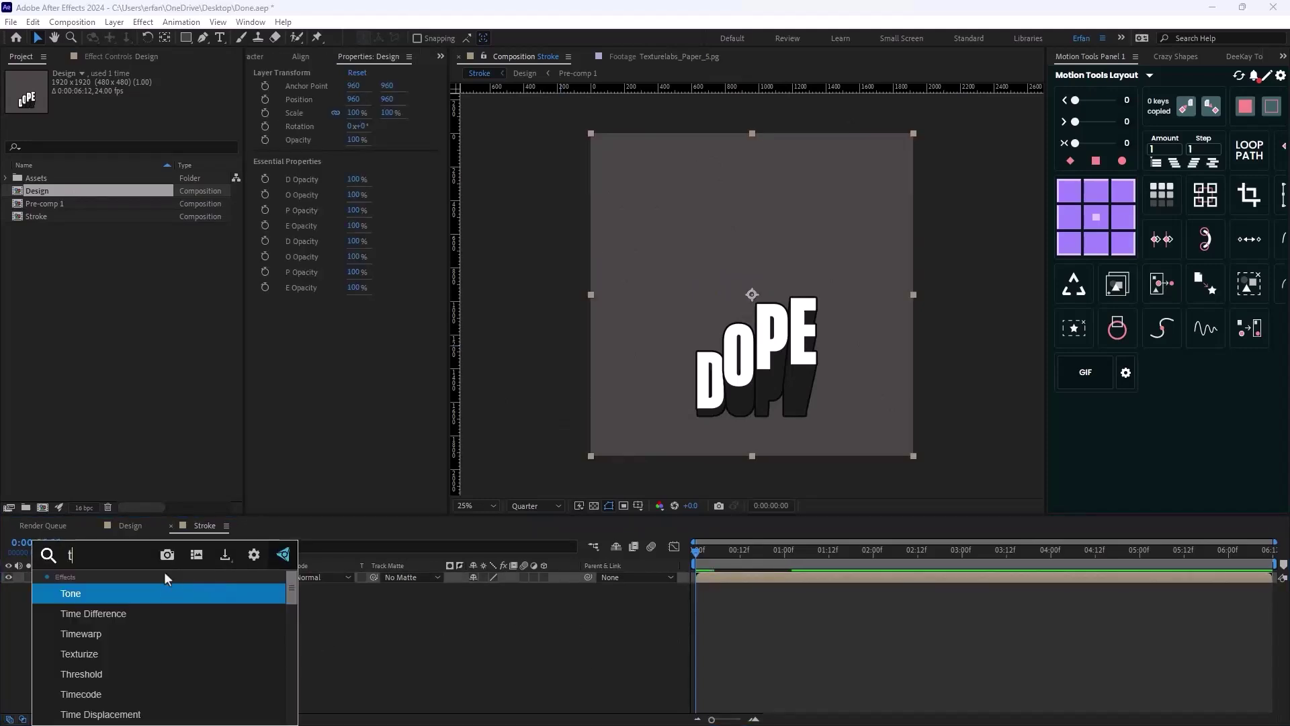
pyautogui.press('Return')
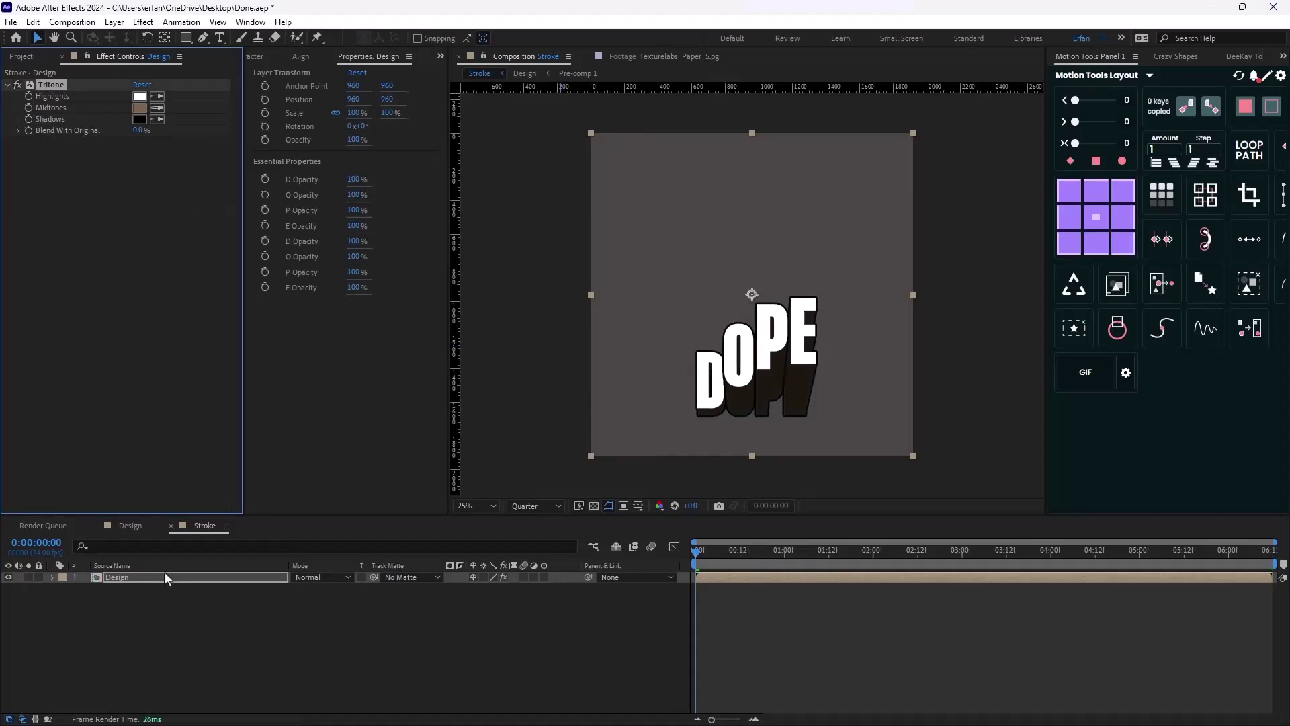
# - Set the Highlights color of the Design layer's Tritone effect to a bright, slightly pinkish red
pyautogui.click(139, 98)
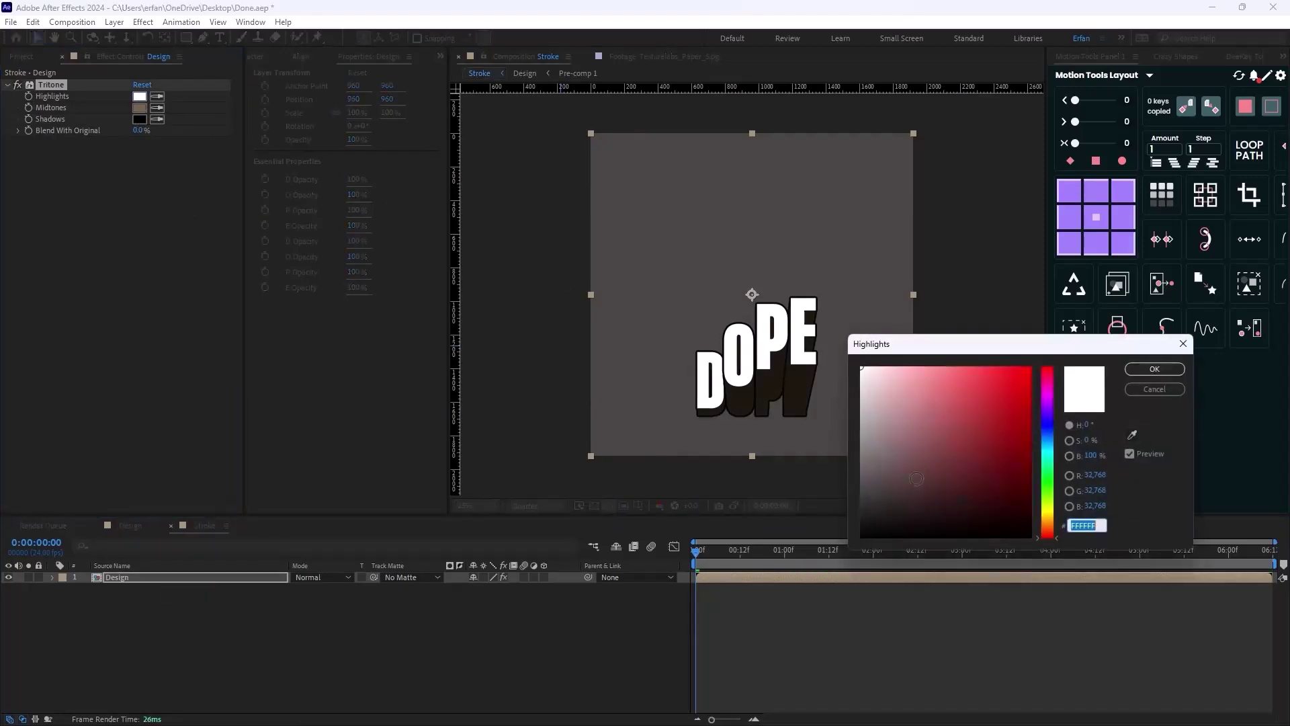
pyautogui.click(1021, 367)
pyautogui.click(1046, 369)
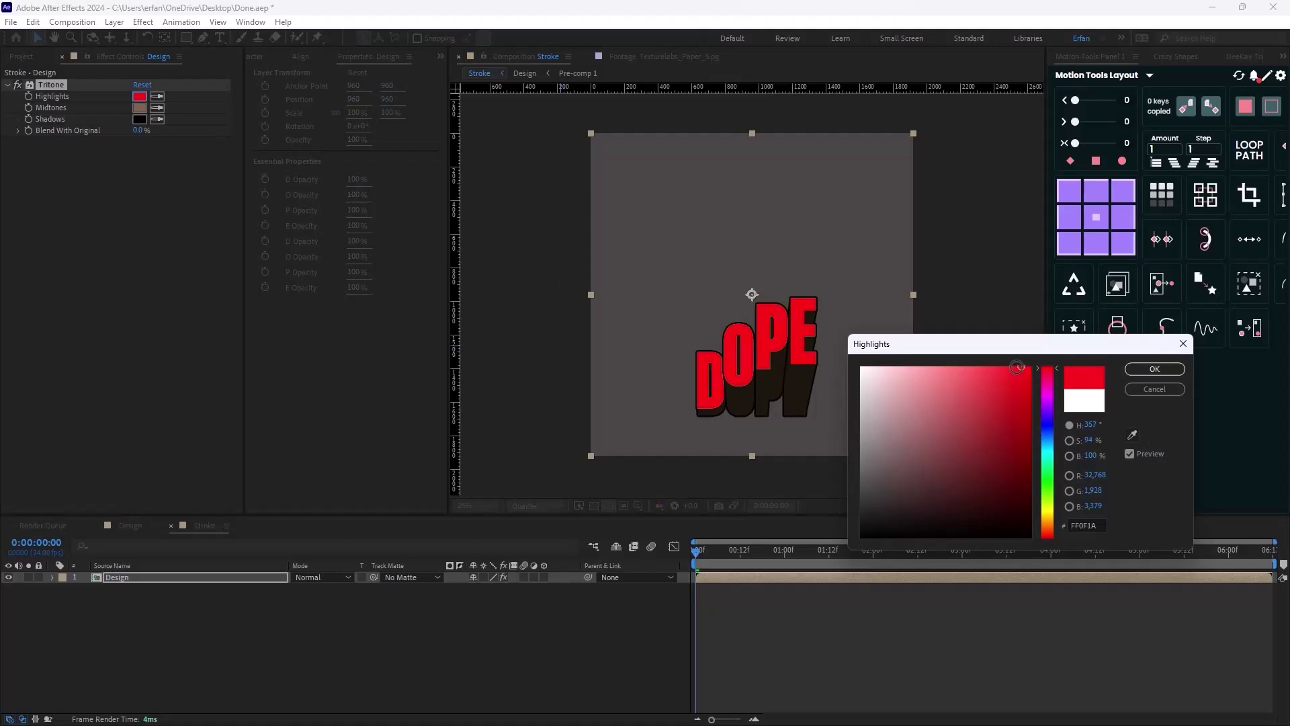
pyautogui.click(1010, 368)
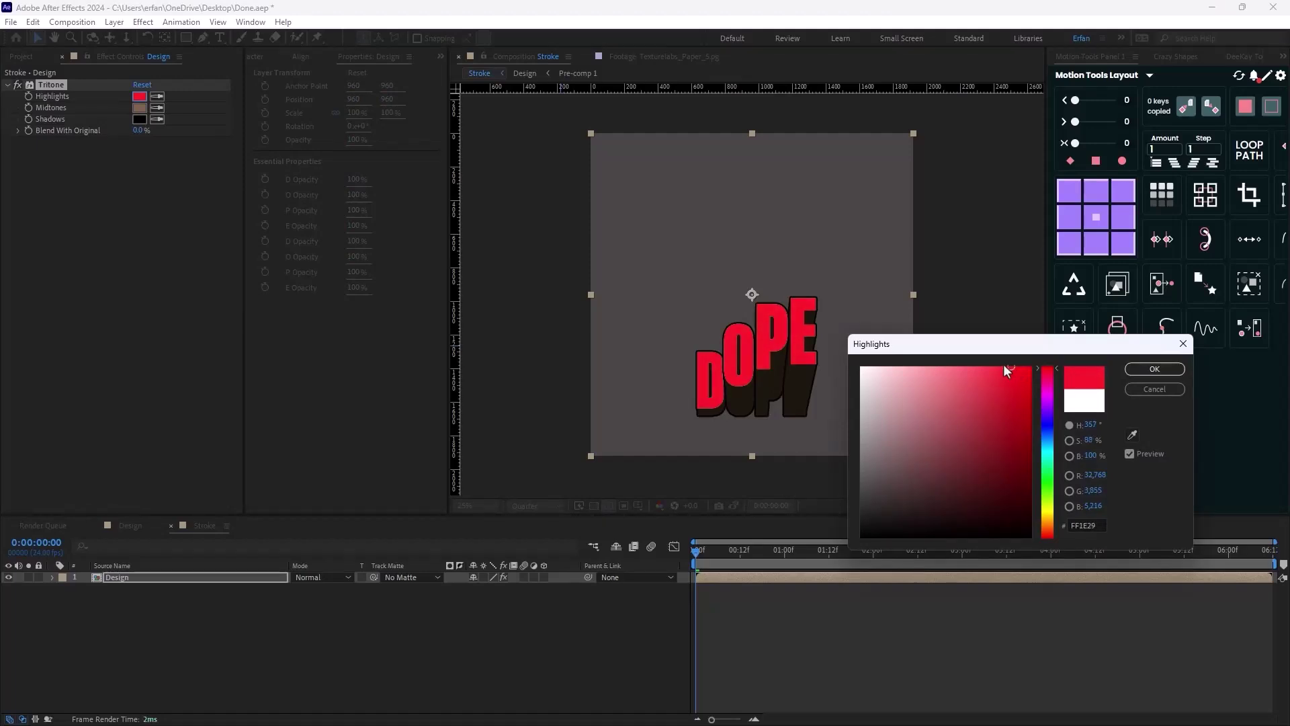
pyautogui.click(1001, 369)
pyautogui.click(1154, 369)
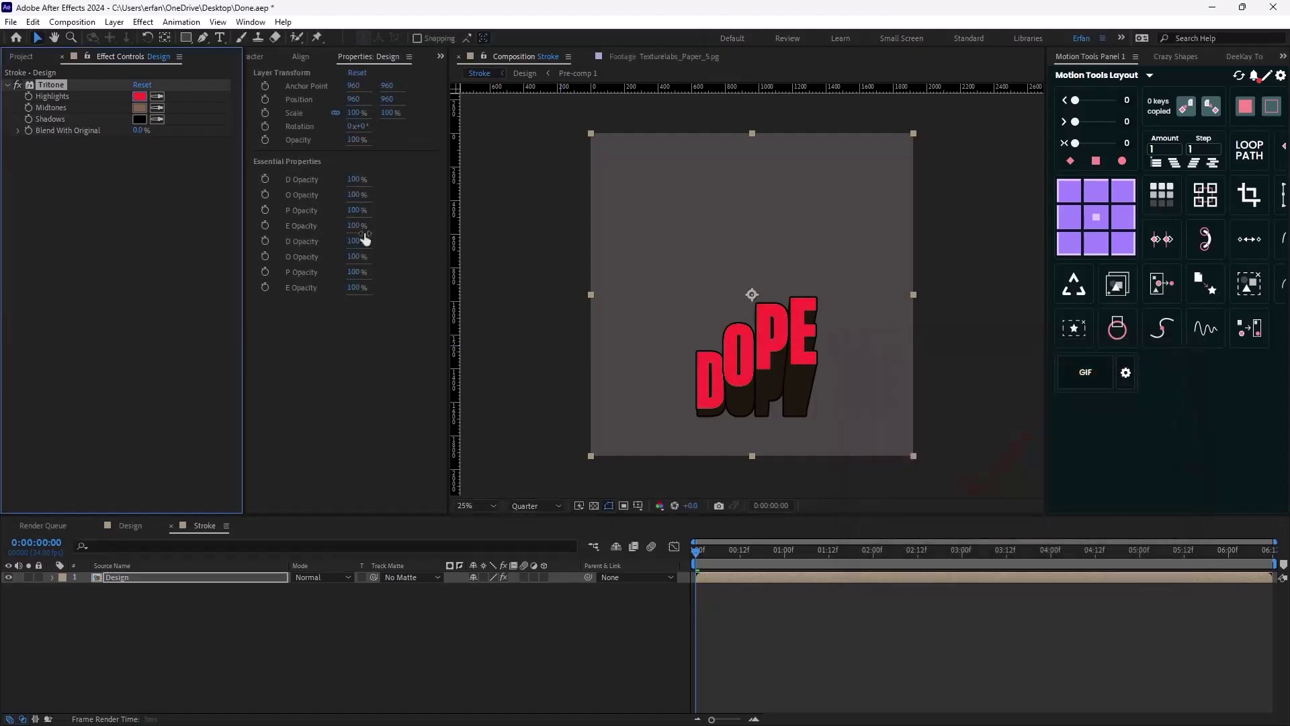
# - Set the Midtones color of the Tritone effect to the near-black gray 141414
pyautogui.click(140, 107)
pyautogui.click(868, 513)
pyautogui.moveTo(868, 513); pyautogui.dragTo(855, 524)
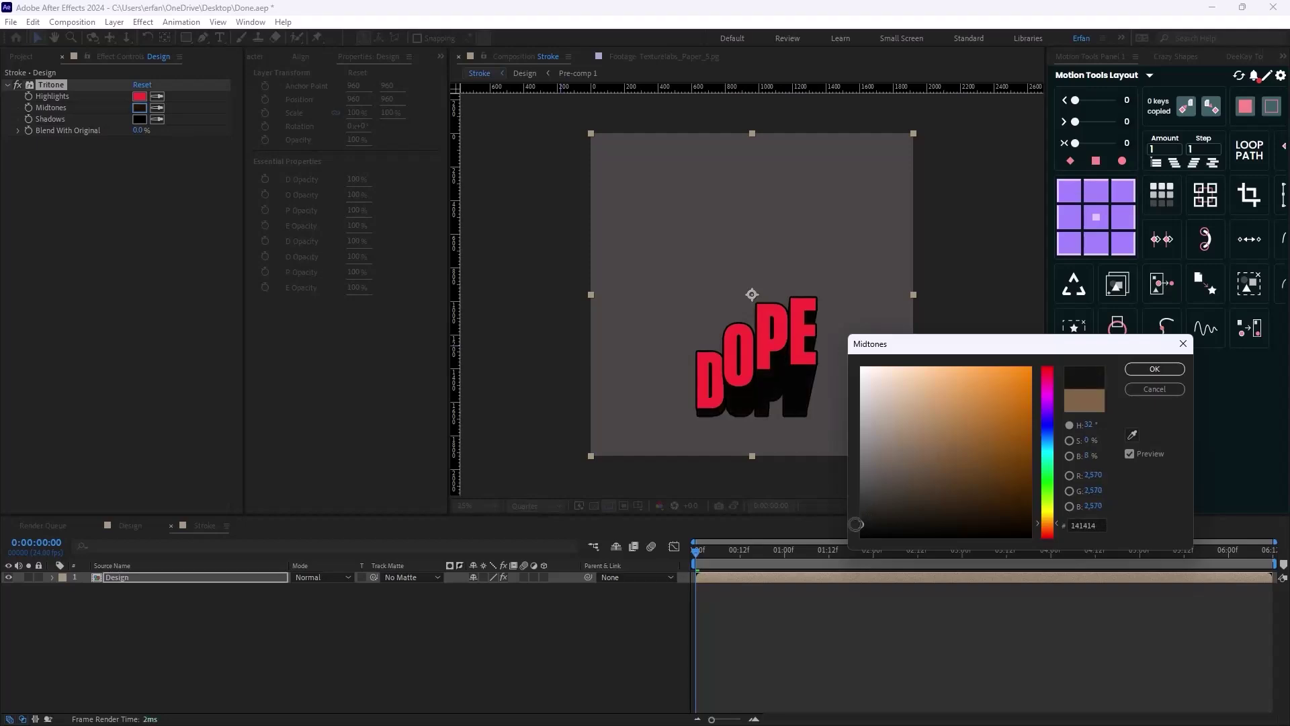
pyautogui.click(1153, 369)
# - Keep the Shadows color of the Tritone effect at black, and inspect the recolored letters up close
pyautogui.click(139, 119)
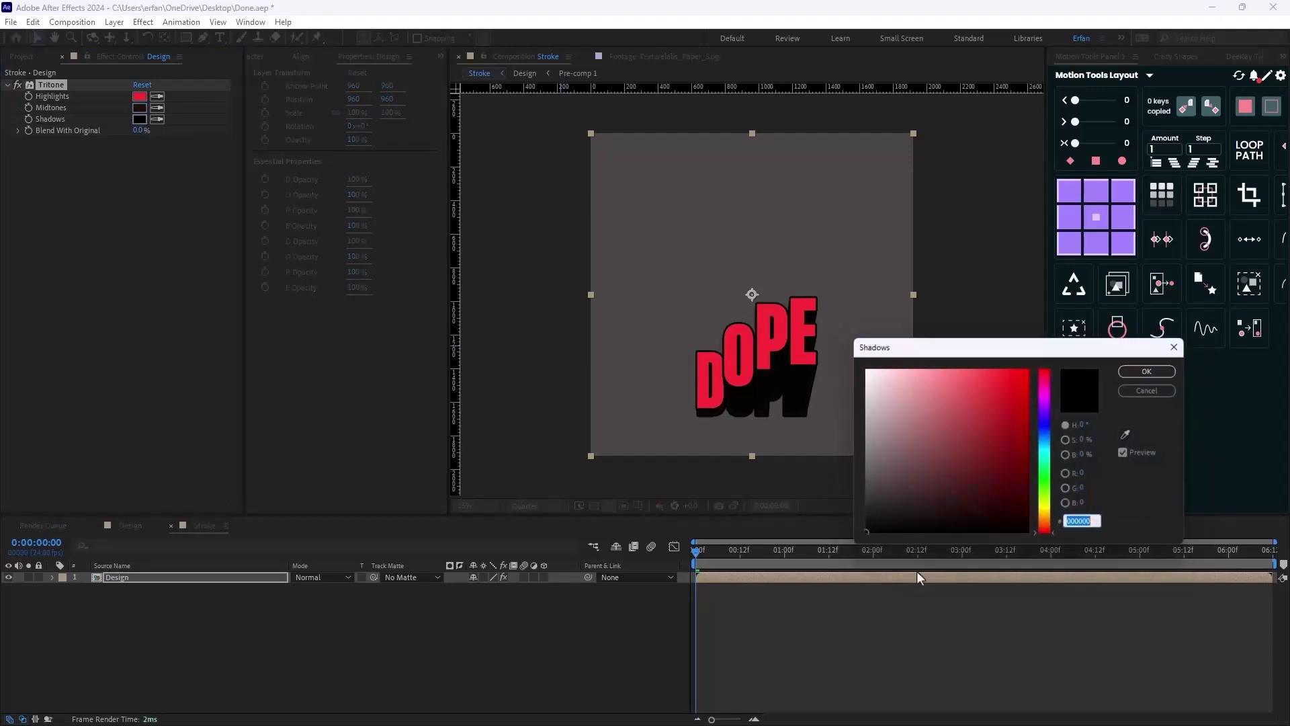
pyautogui.moveTo(853, 502); pyautogui.dragTo(857, 540)
pyautogui.click(1153, 369)
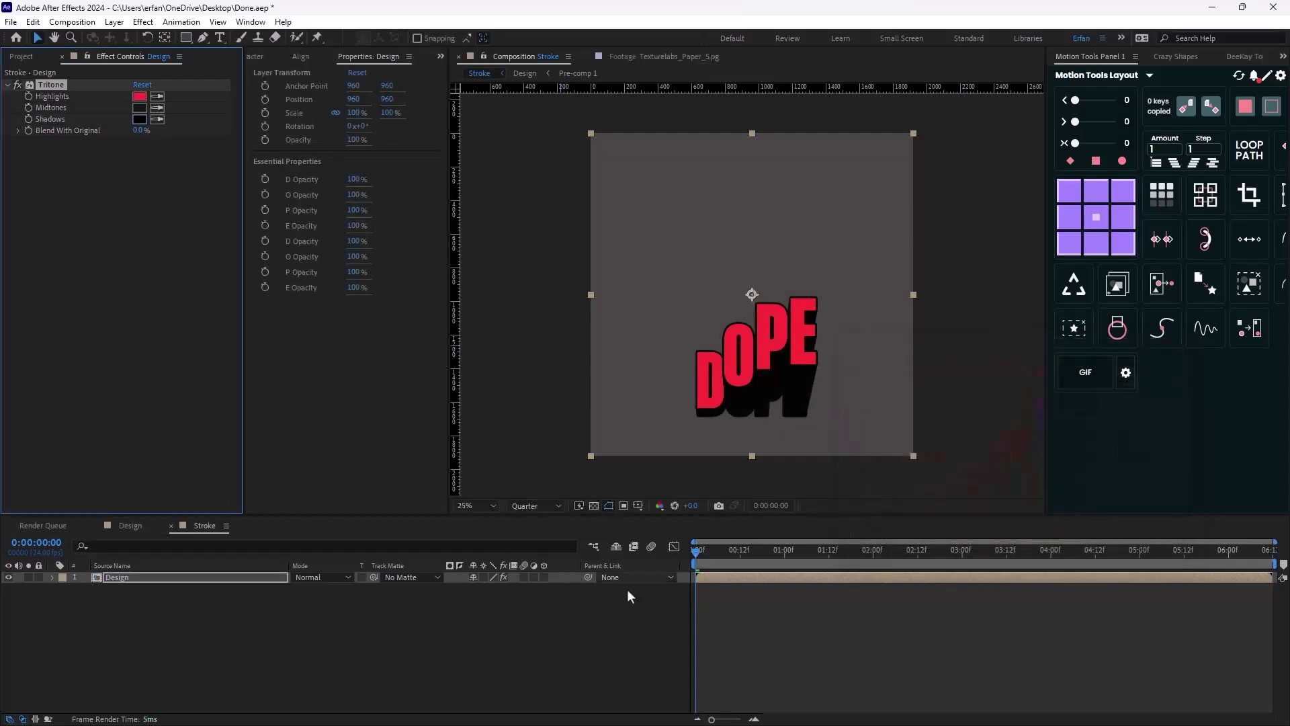
pyautogui.click(552, 651)
pyautogui.scroll(2, 788, 387)
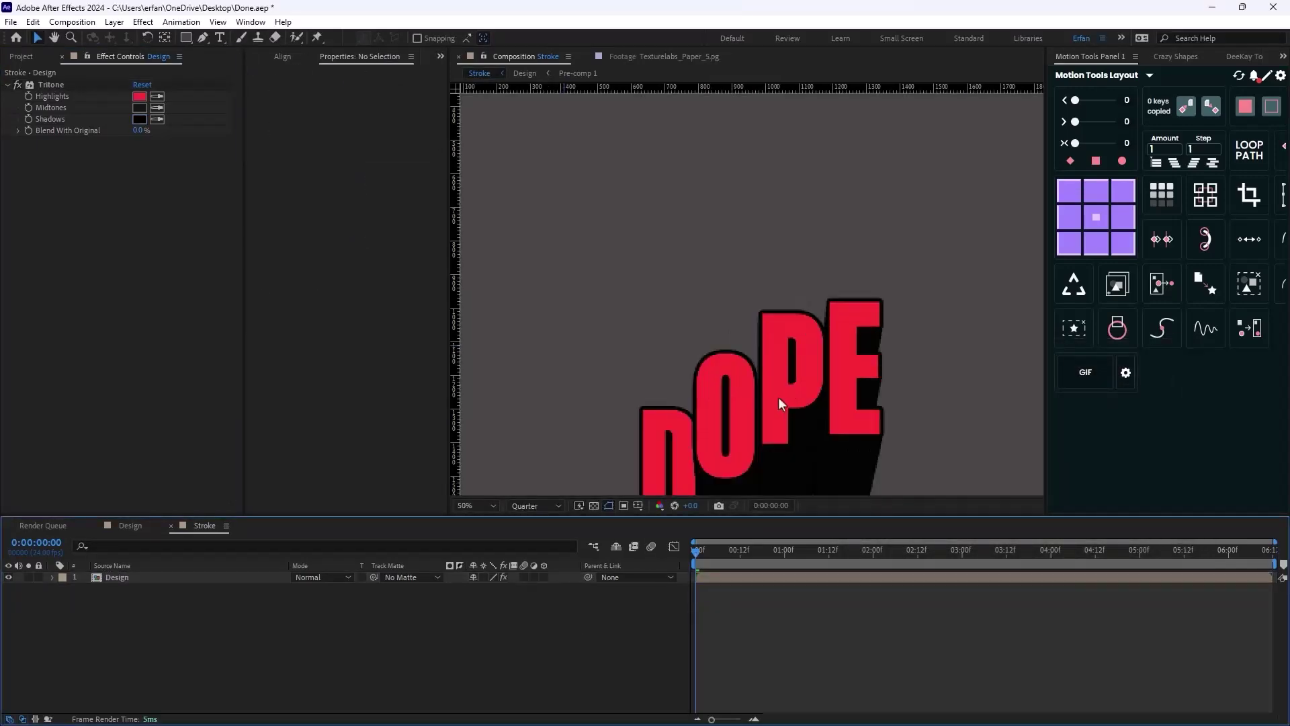
pyautogui.scroll(-1, 732, 360)
# - Add a Stroke layer style to the Design layer and set its size to 30
pyautogui.click(129, 581)
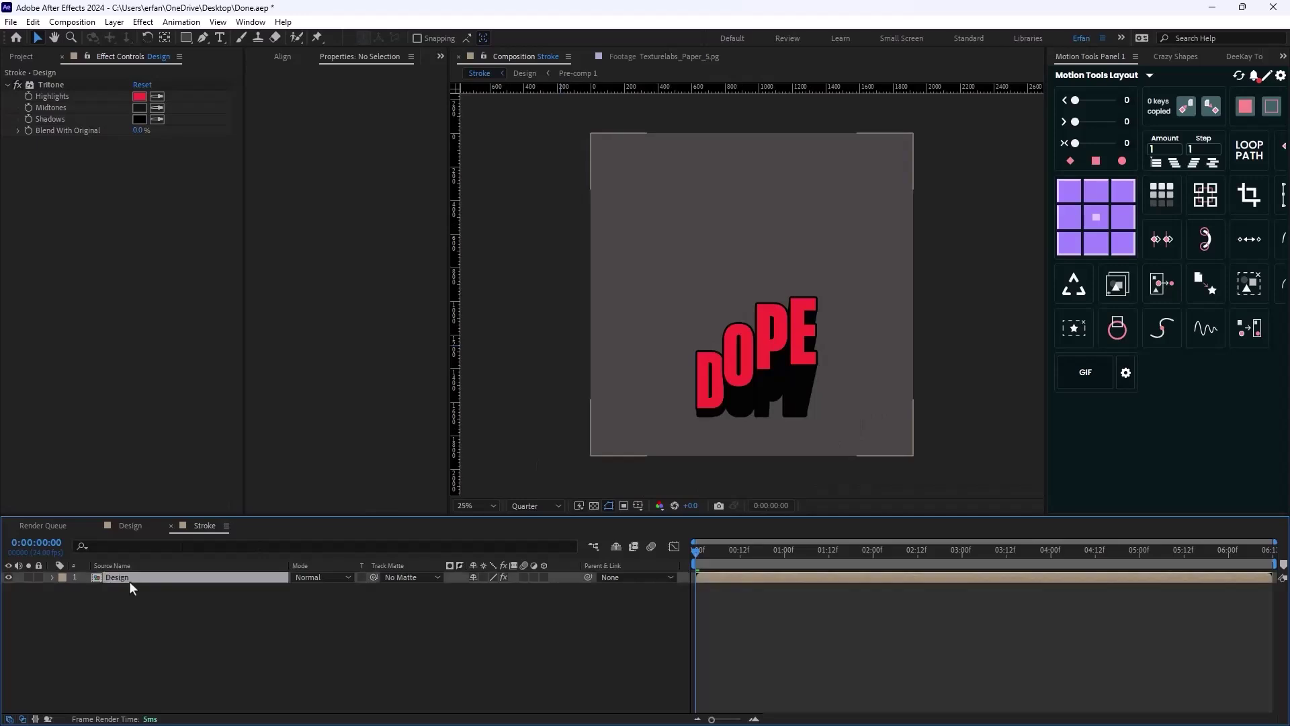
pyautogui.rightClick(129, 581)
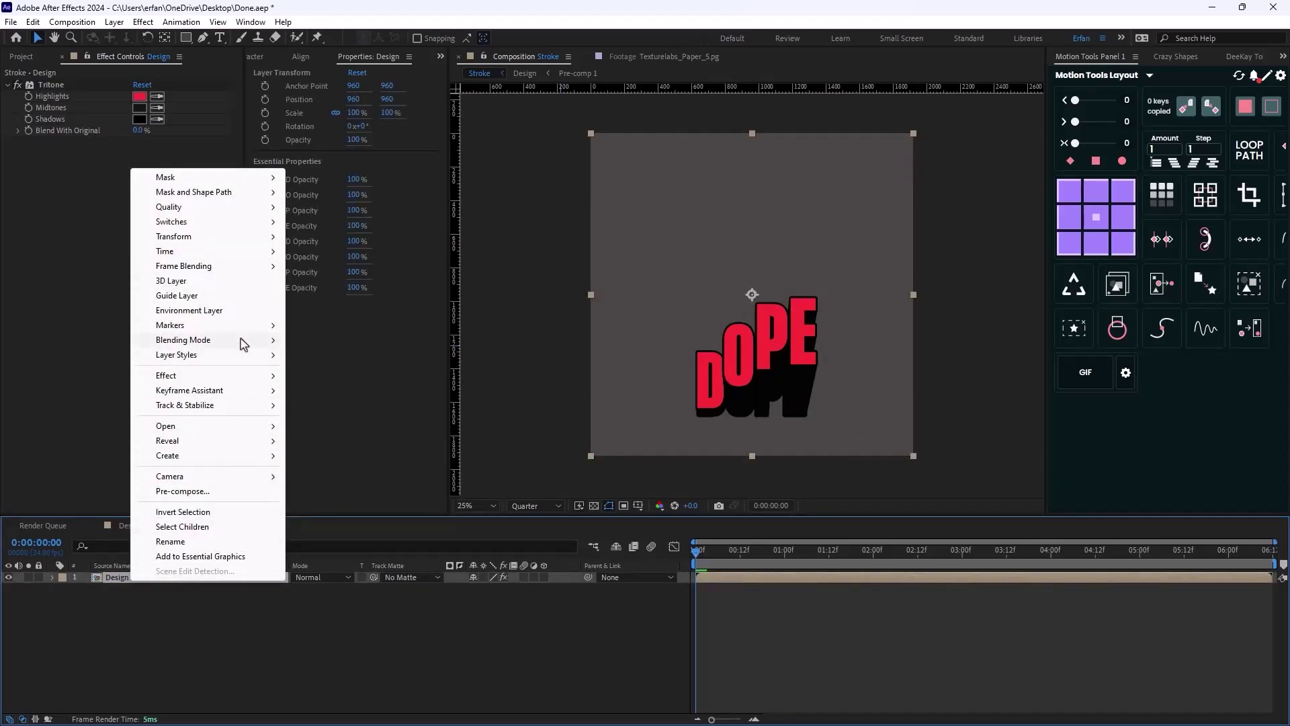
pyautogui.moveTo(252, 356)
pyautogui.click(354, 524)
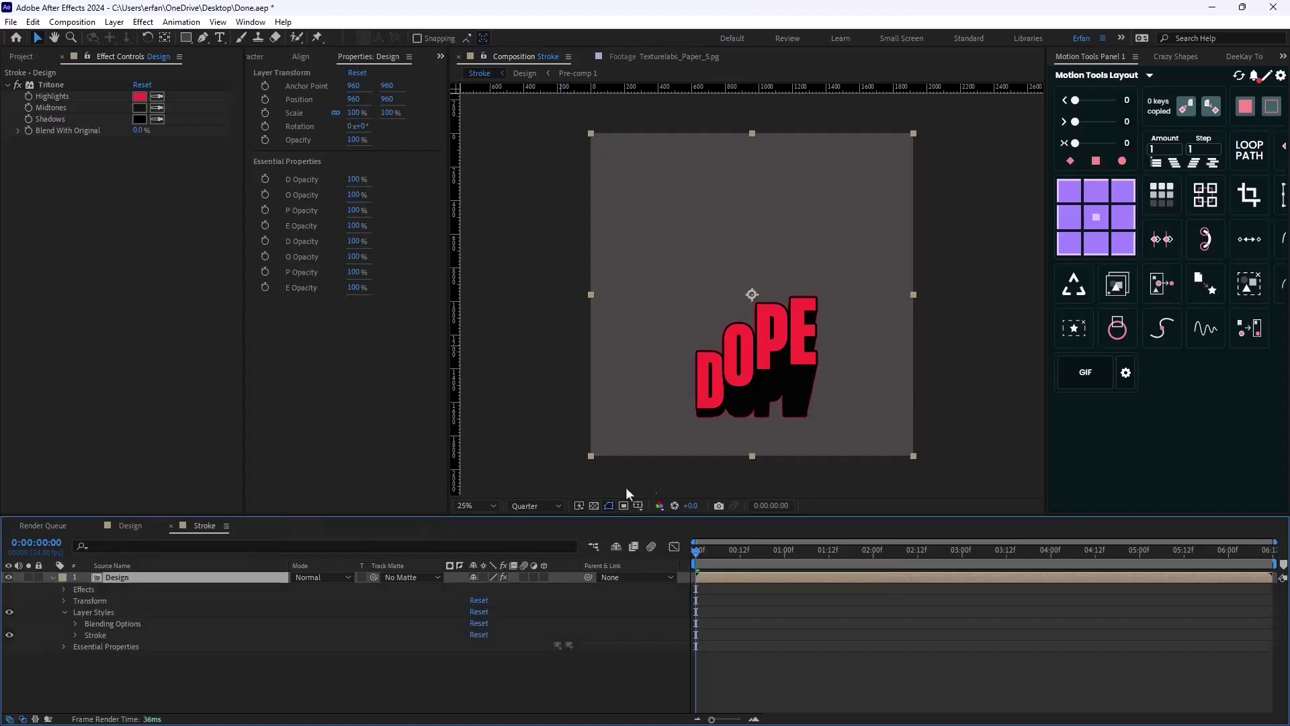
pyautogui.click(75, 635)
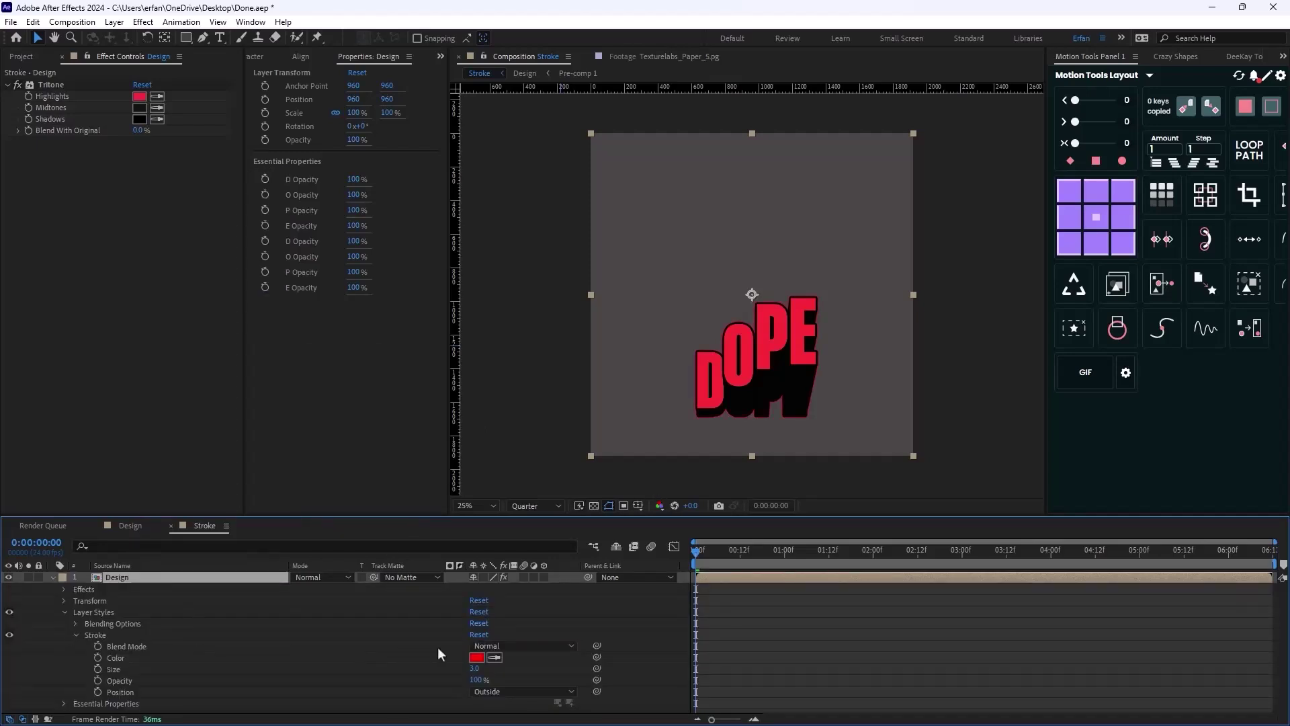
pyautogui.click(470, 669)
pyautogui.write('30')
pyautogui.press('Return')
pyautogui.click(480, 668)
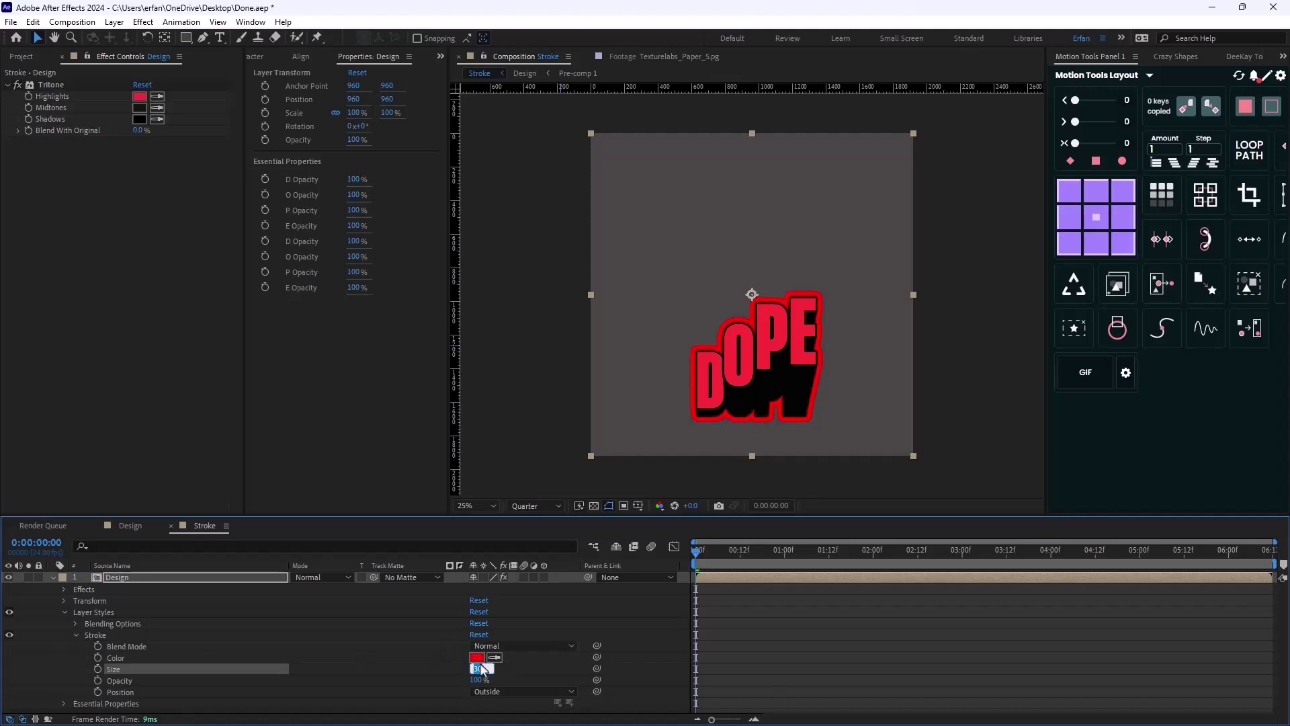
# - Set the color of the Design layer's Stroke style to the yellow FFD83D, and deselect the layer
pyautogui.click(476, 657)
pyautogui.moveTo(1045, 491); pyautogui.dragTo(1050, 515)
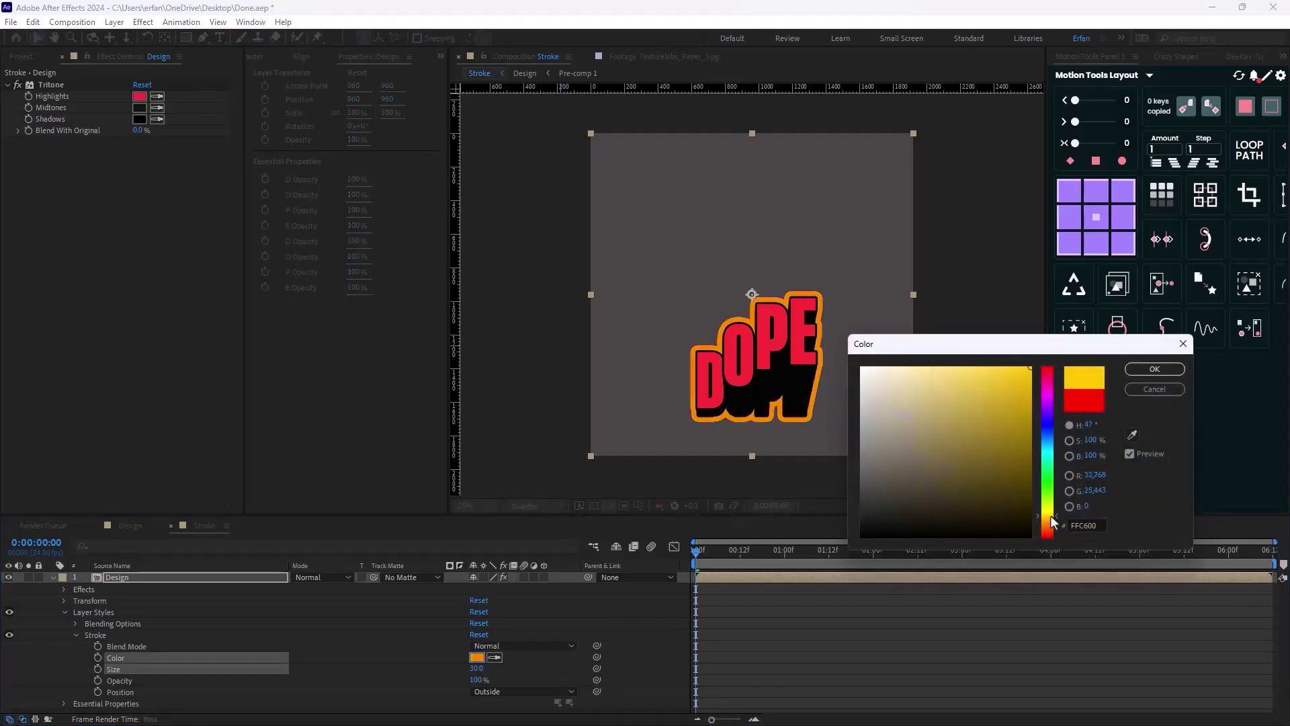
pyautogui.moveTo(997, 363); pyautogui.dragTo(990, 367)
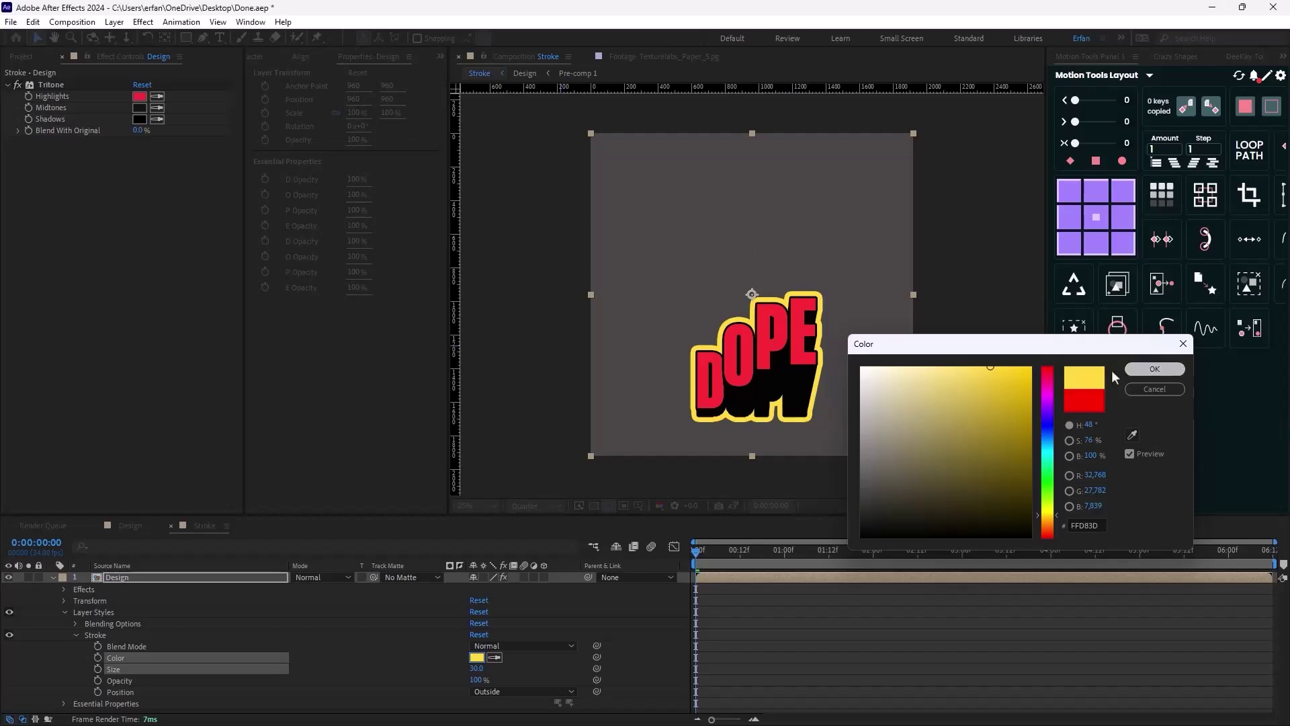
pyautogui.click(1142, 369)
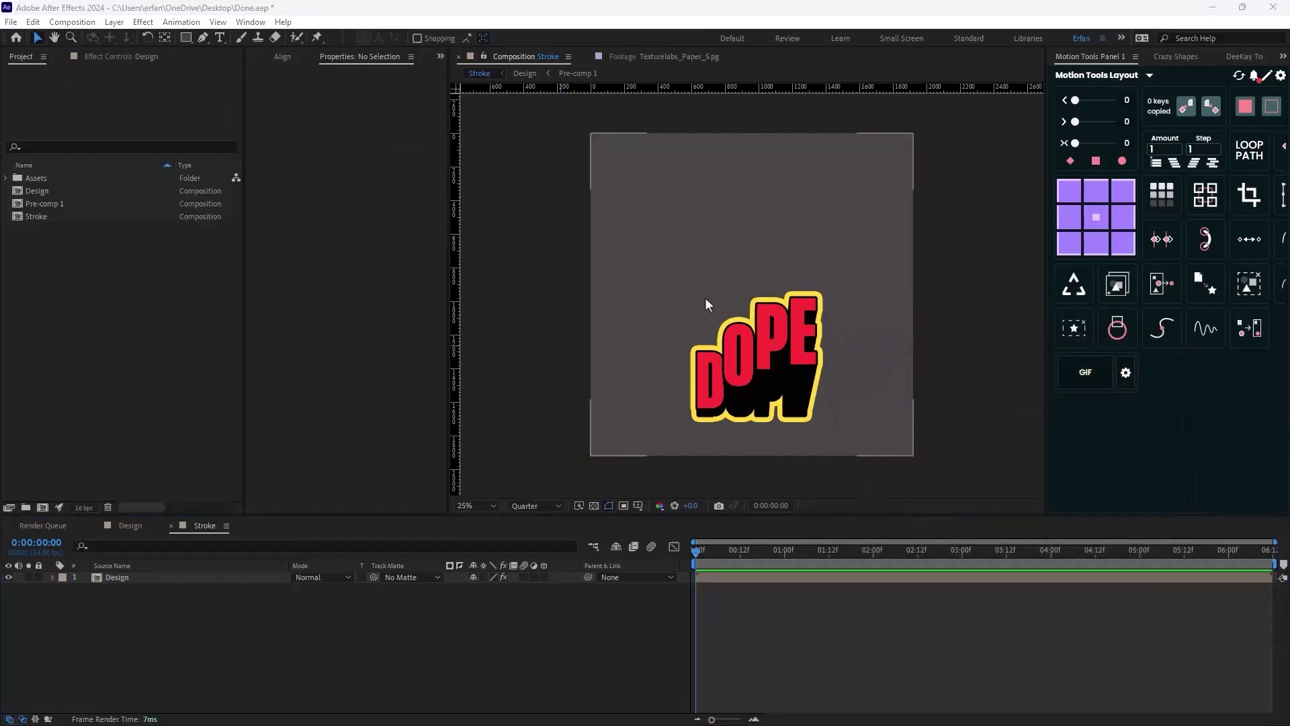
pyautogui.click(474, 655)
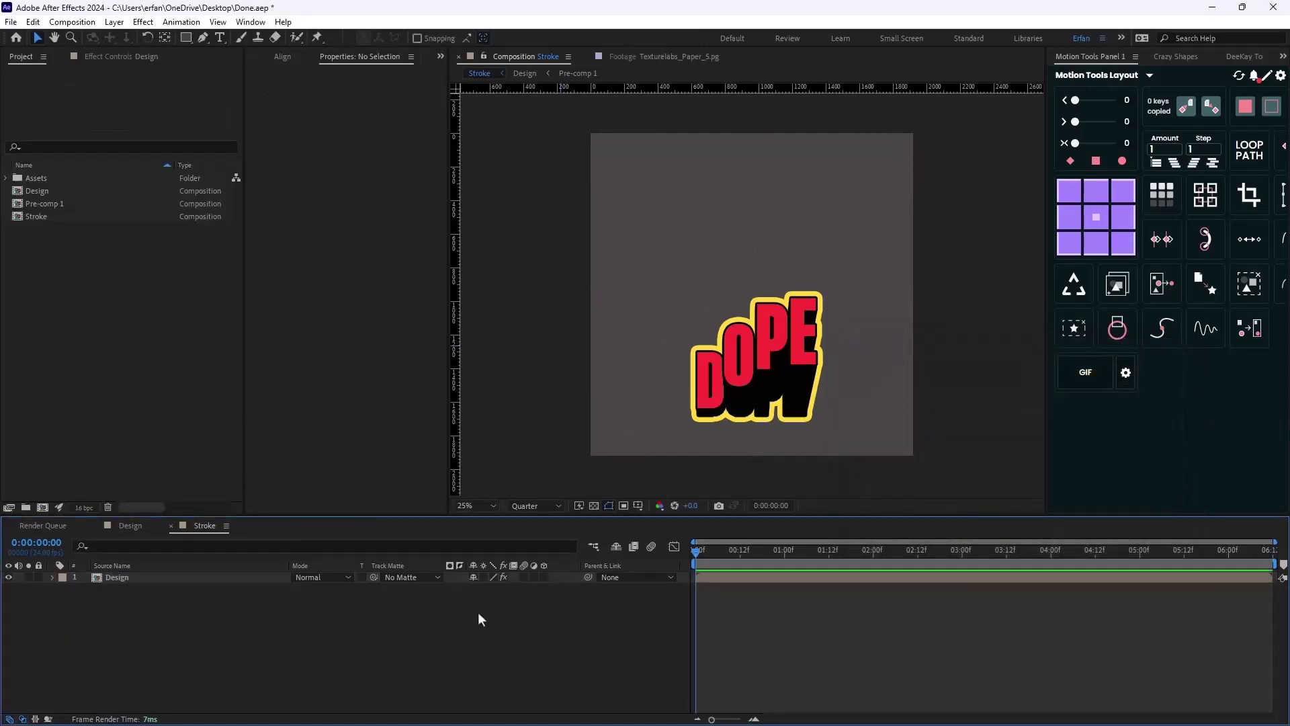
# - Create a 1920 x 1920 px composition named Final and place the Stroke composition in it as a centered layer
pyautogui.rightClick(128, 357)
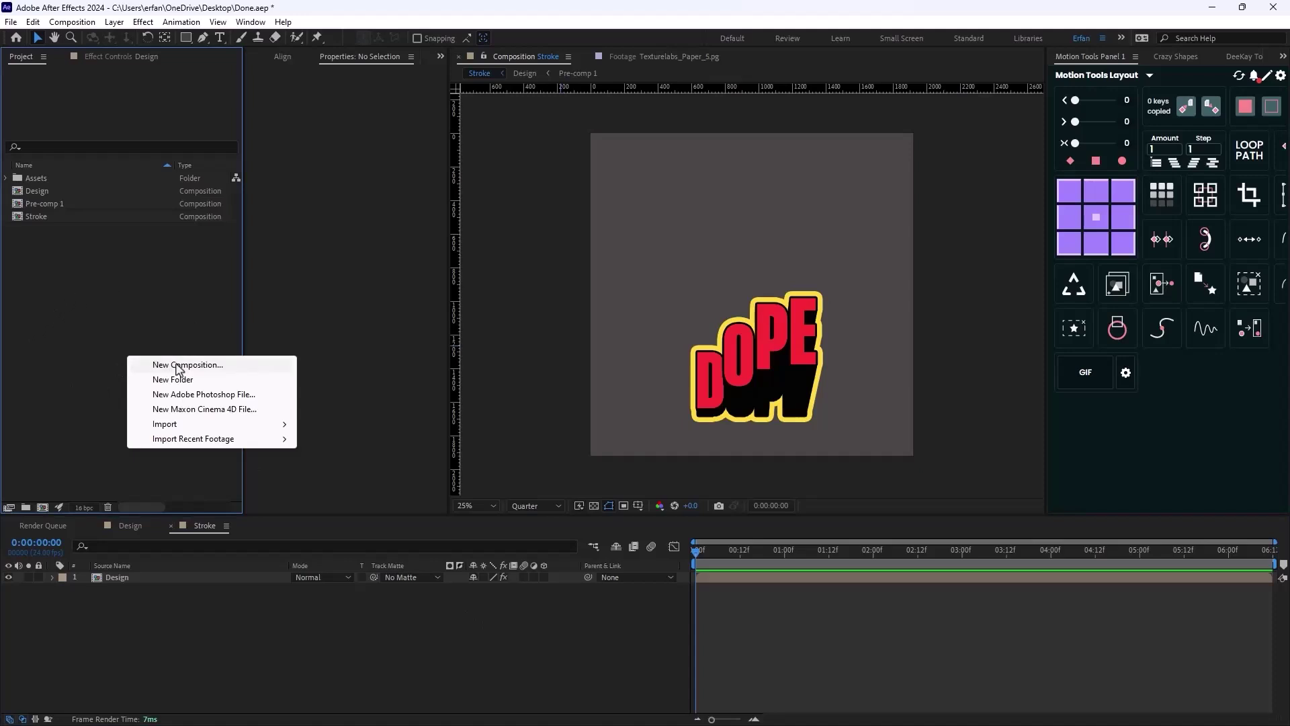
pyautogui.click(180, 366)
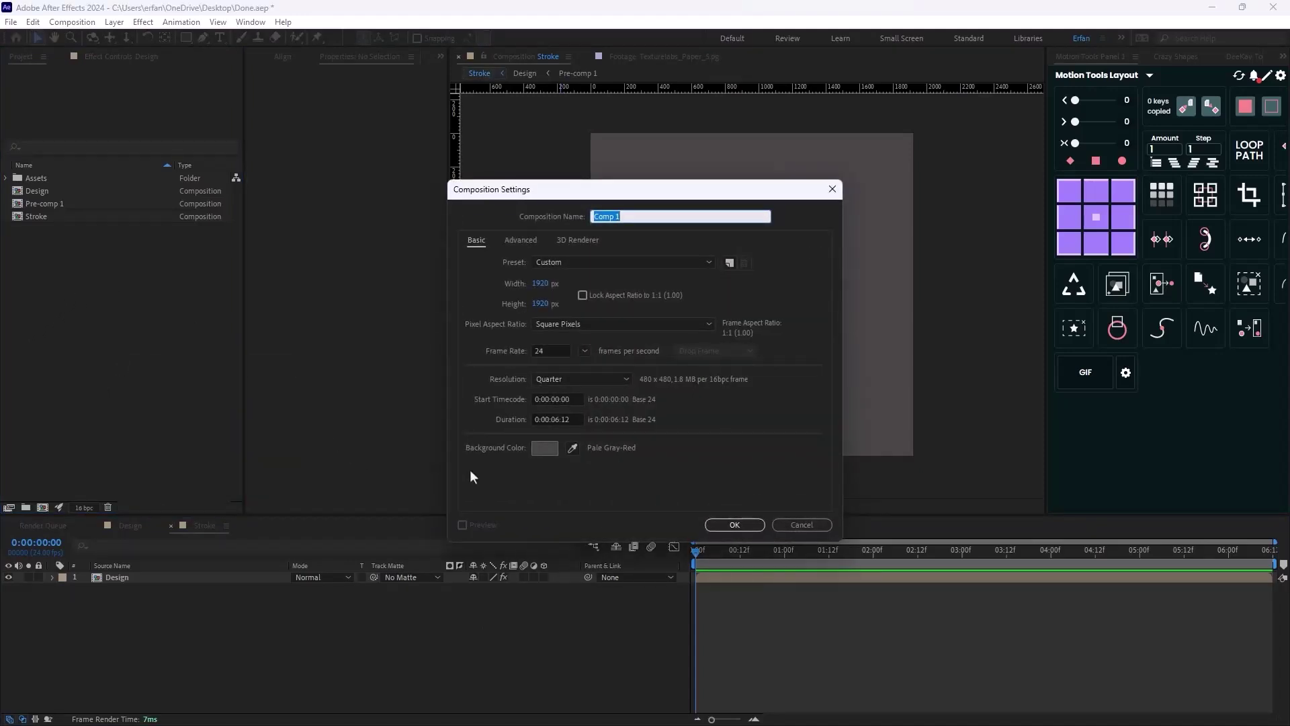
pyautogui.write('Final')
pyautogui.press('Return')
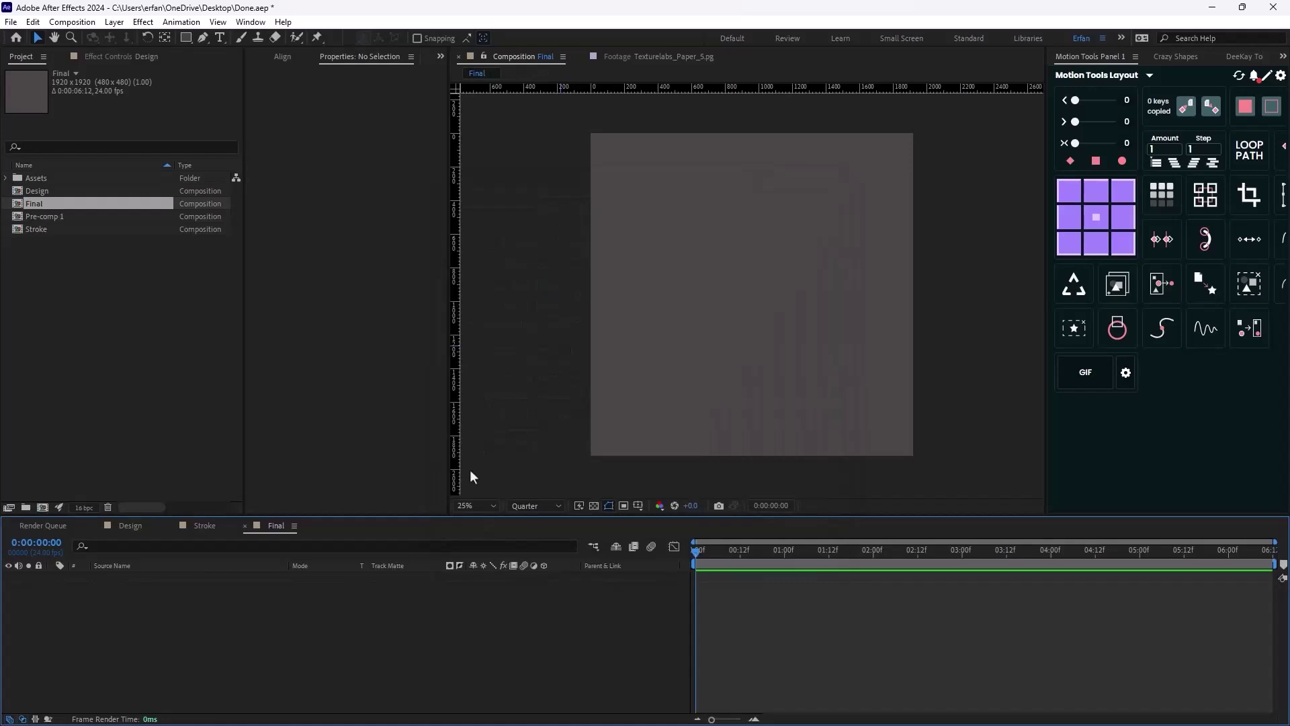
pyautogui.moveTo(32, 230)
pyautogui.mouseDown()
pyautogui.moveTo(331, 273)
pyautogui.moveTo(760, 298)
pyautogui.mouseUp()
pyautogui.click(271, 638)
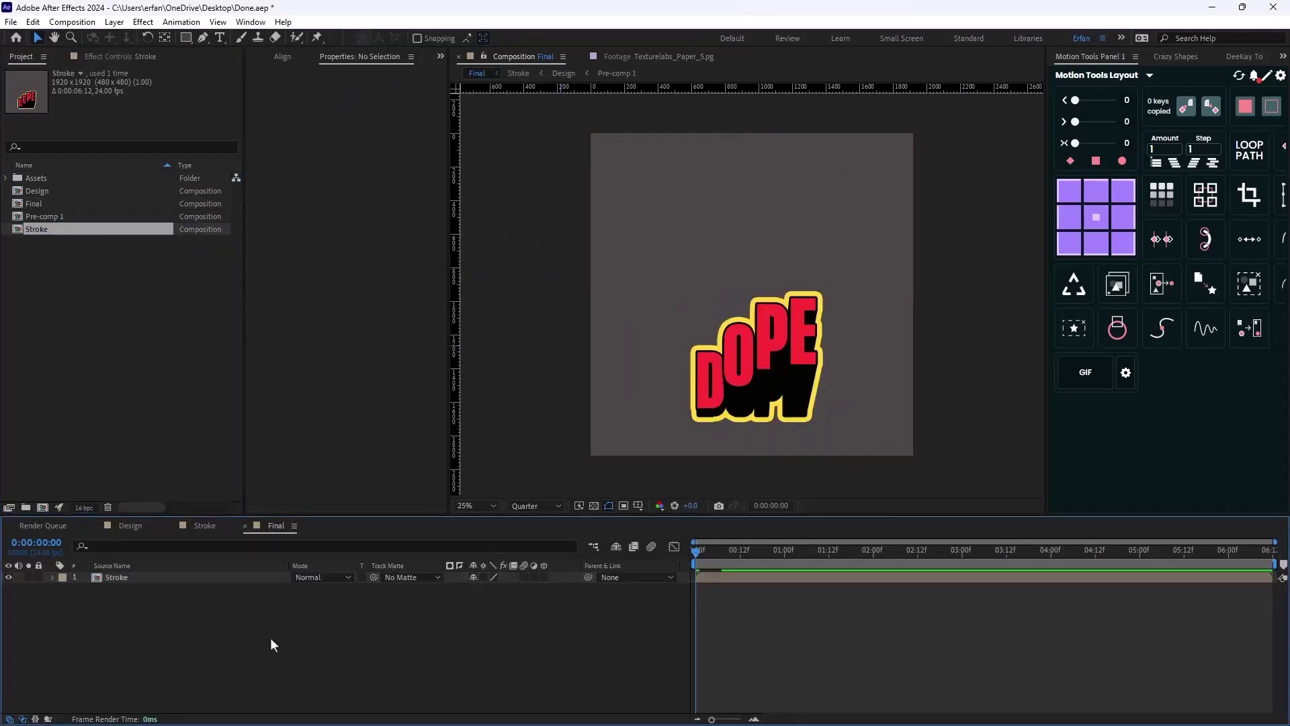
# - Add a red 1920 x 1920 px solid to the Final composition and move it below the Stroke layer as the background
pyautogui.hotkey('ctrl', 'y')
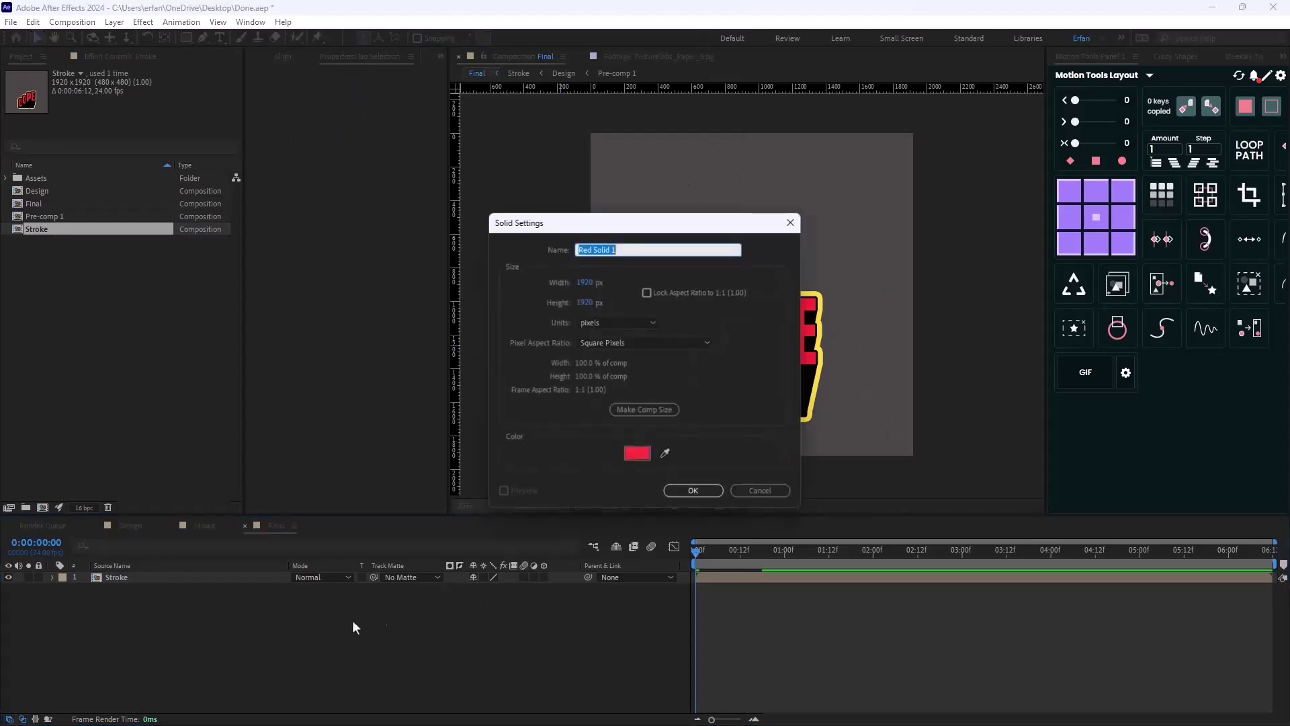
pyautogui.click(701, 491)
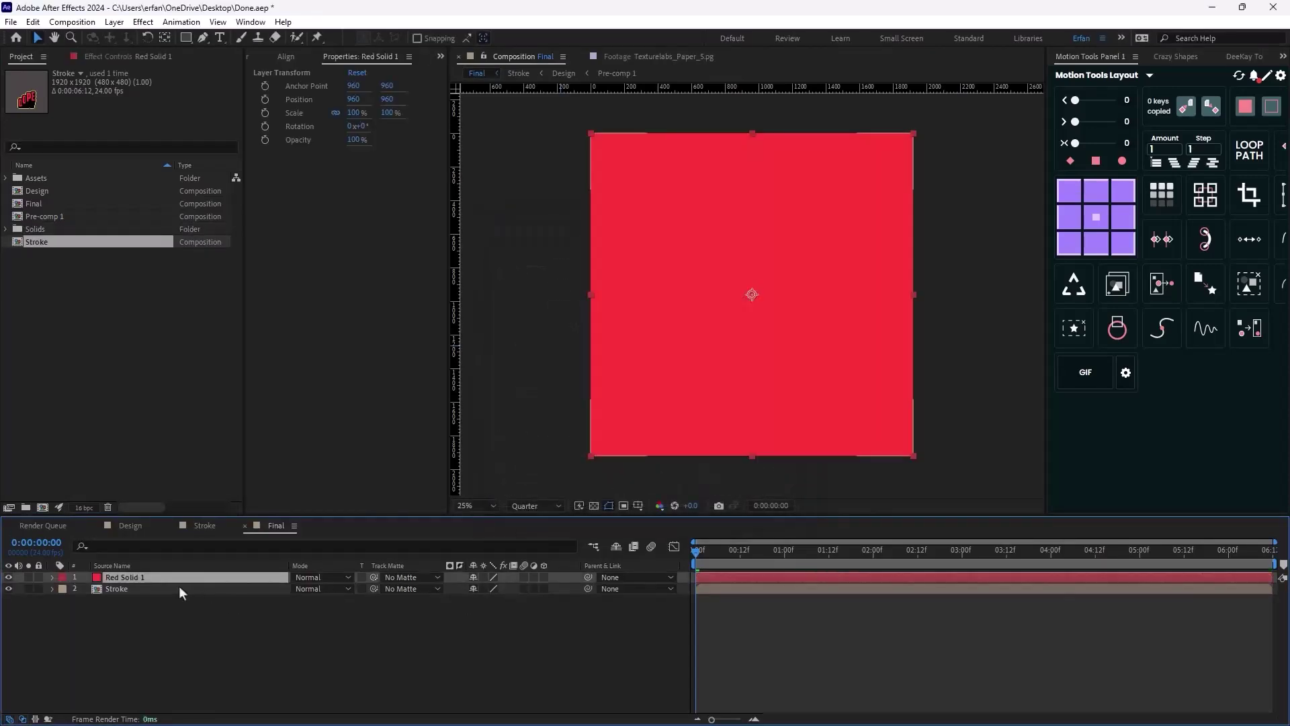
pyautogui.moveTo(179, 582); pyautogui.dragTo(292, 650)
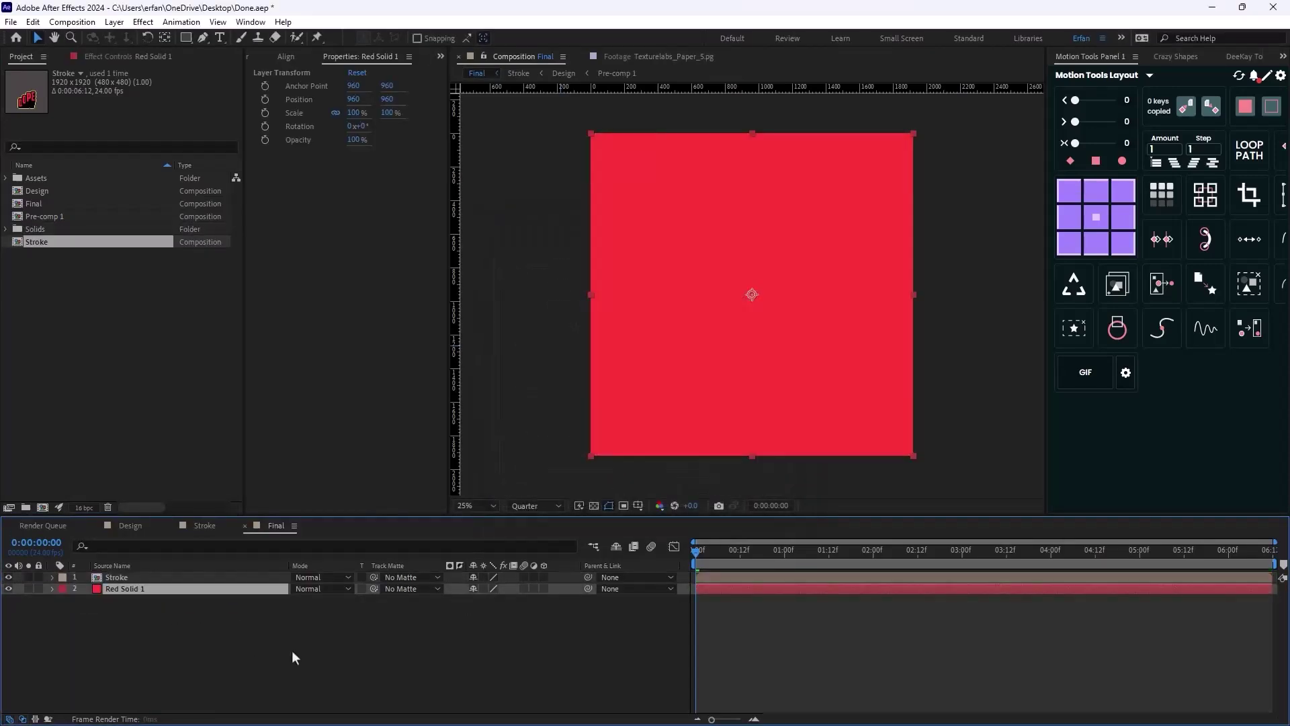
pyautogui.click(127, 588)
pyautogui.click(216, 620)
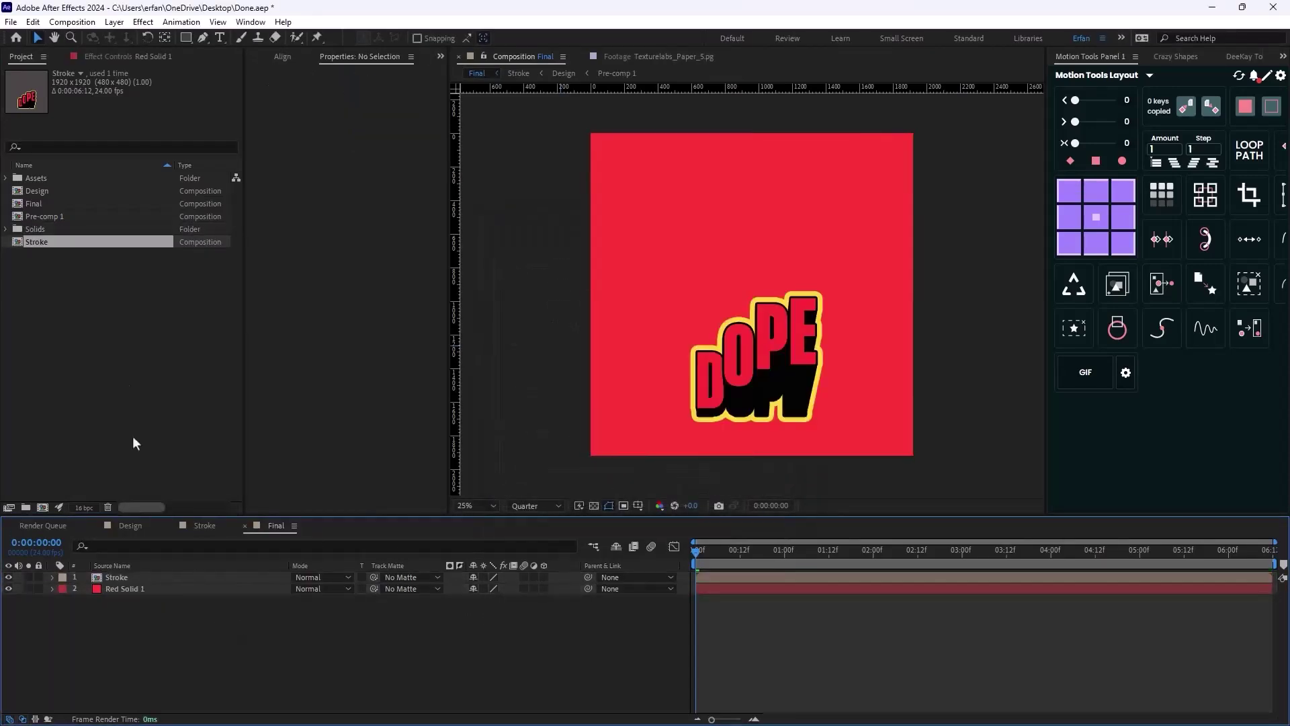
# - Place Photocopy Texture 1.jpg from the Assets folder above the Stroke layer in the Final composition
pyautogui.click(6, 178)
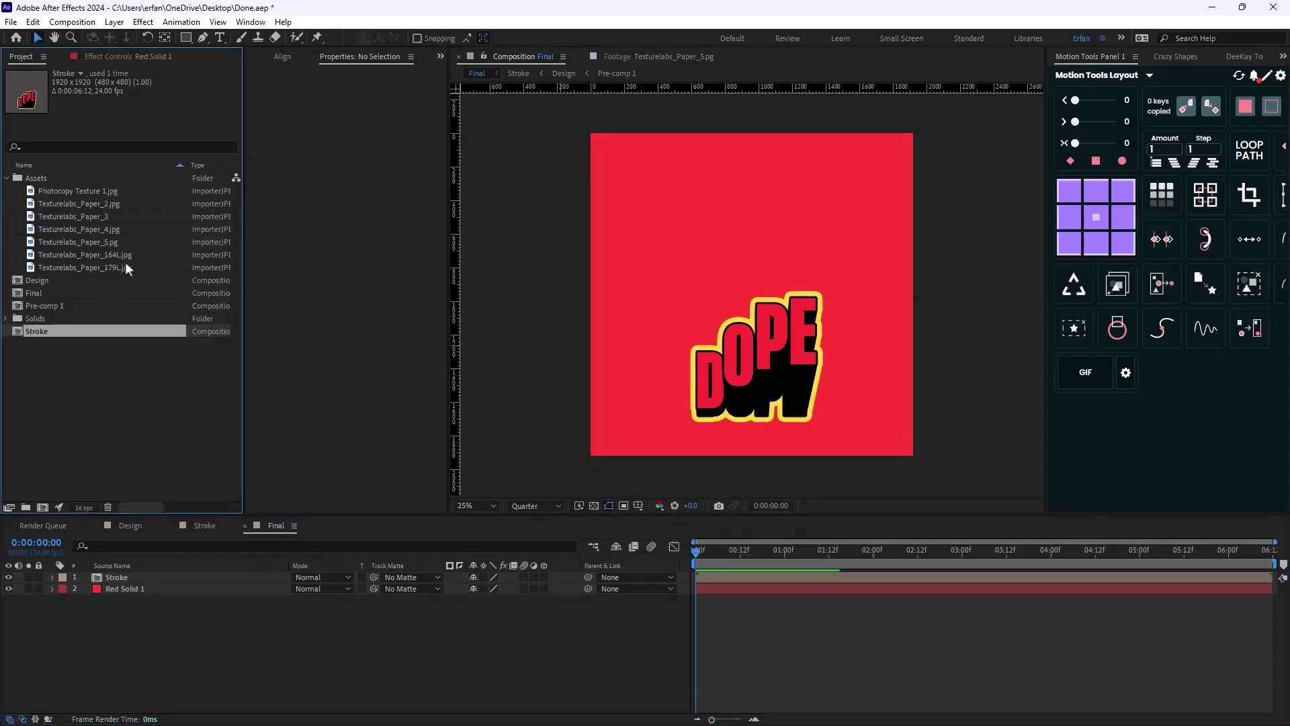
pyautogui.click(143, 614)
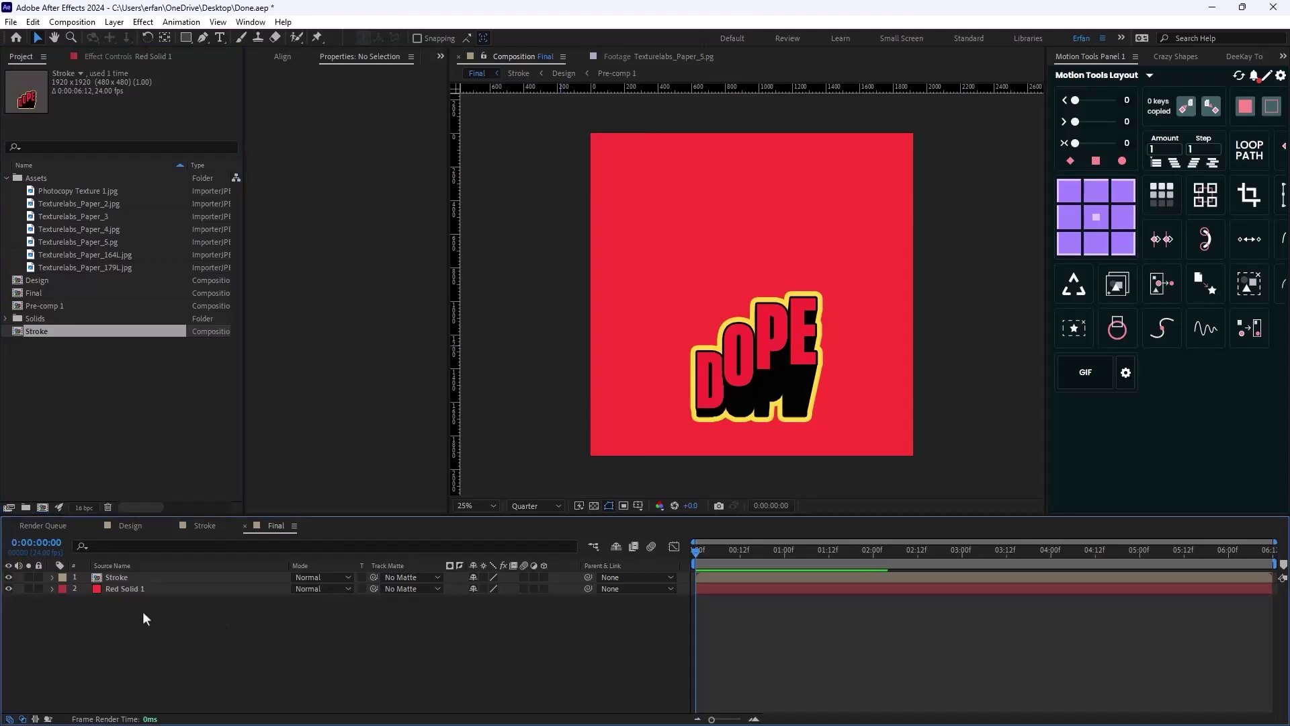
pyautogui.click(127, 577)
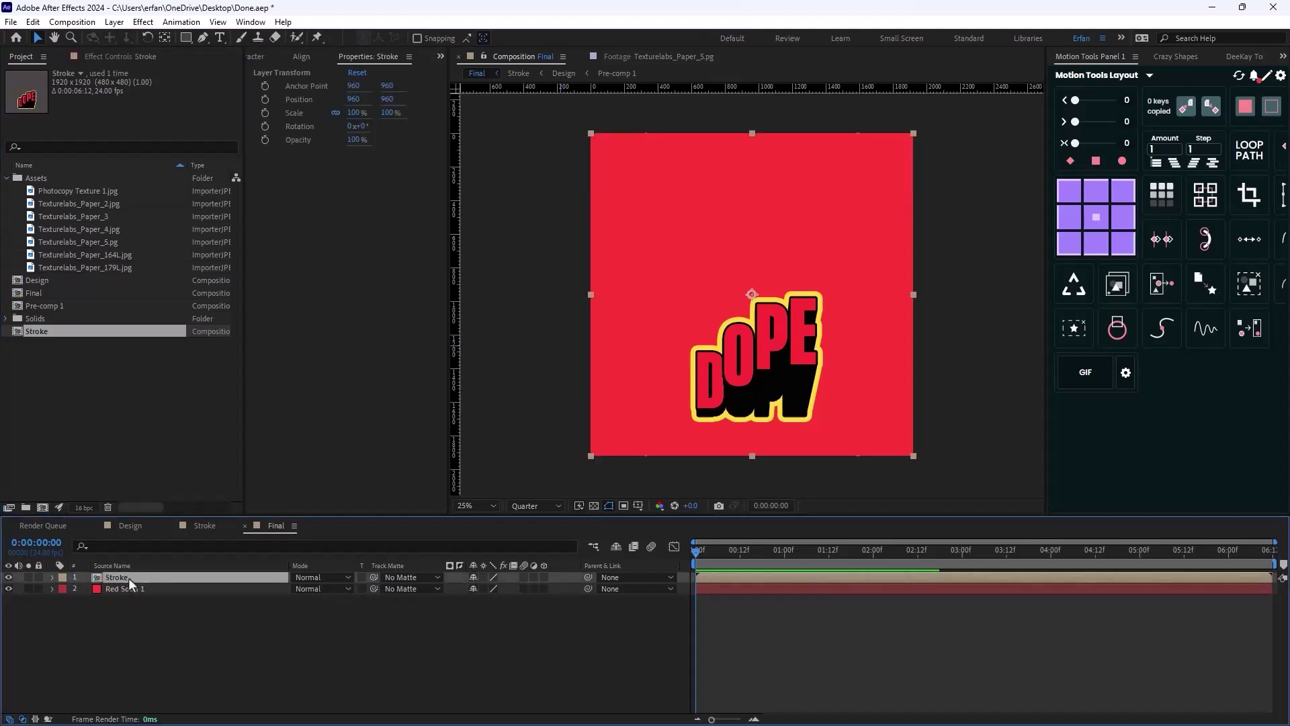
pyautogui.moveTo(114, 191); pyautogui.dragTo(142, 419)
pyautogui.moveTo(145, 578); pyautogui.dragTo(129, 574)
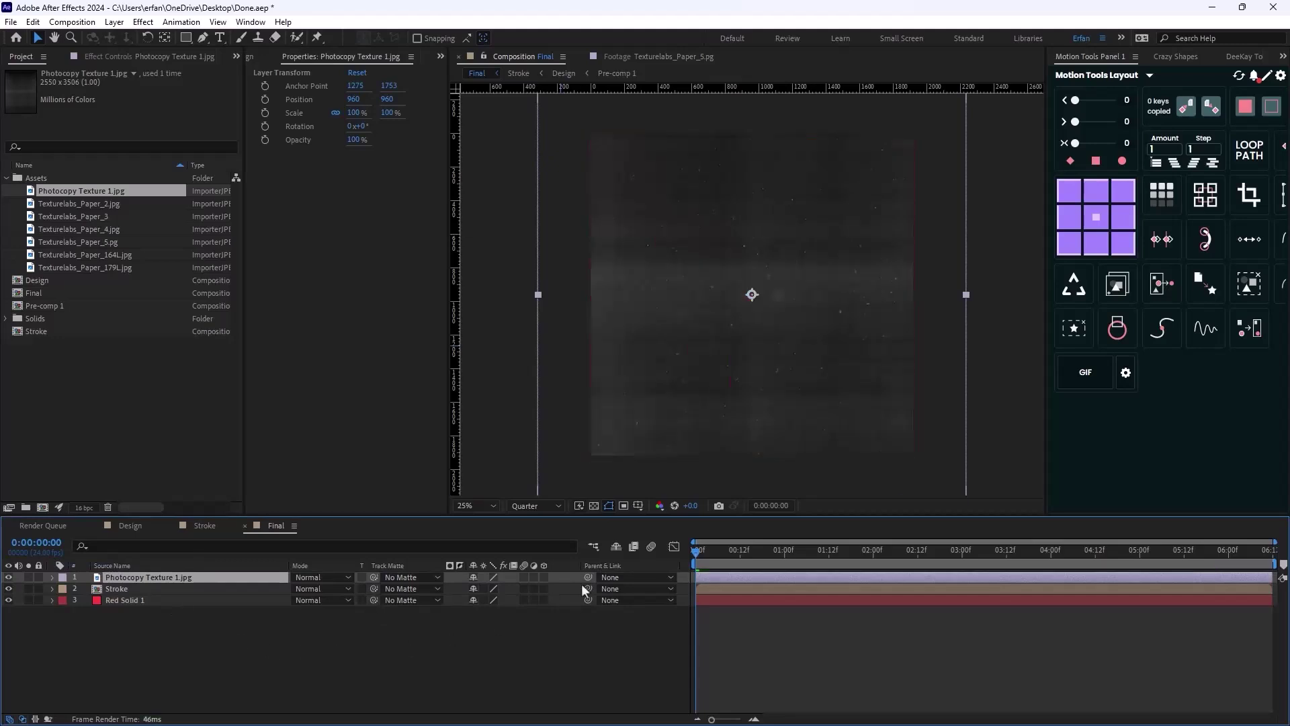
# - Set the blending mode of the Photocopy Texture 1.jpg layer to Add
pyautogui.scroll(-1, 642, 401)
pyautogui.click(309, 579)
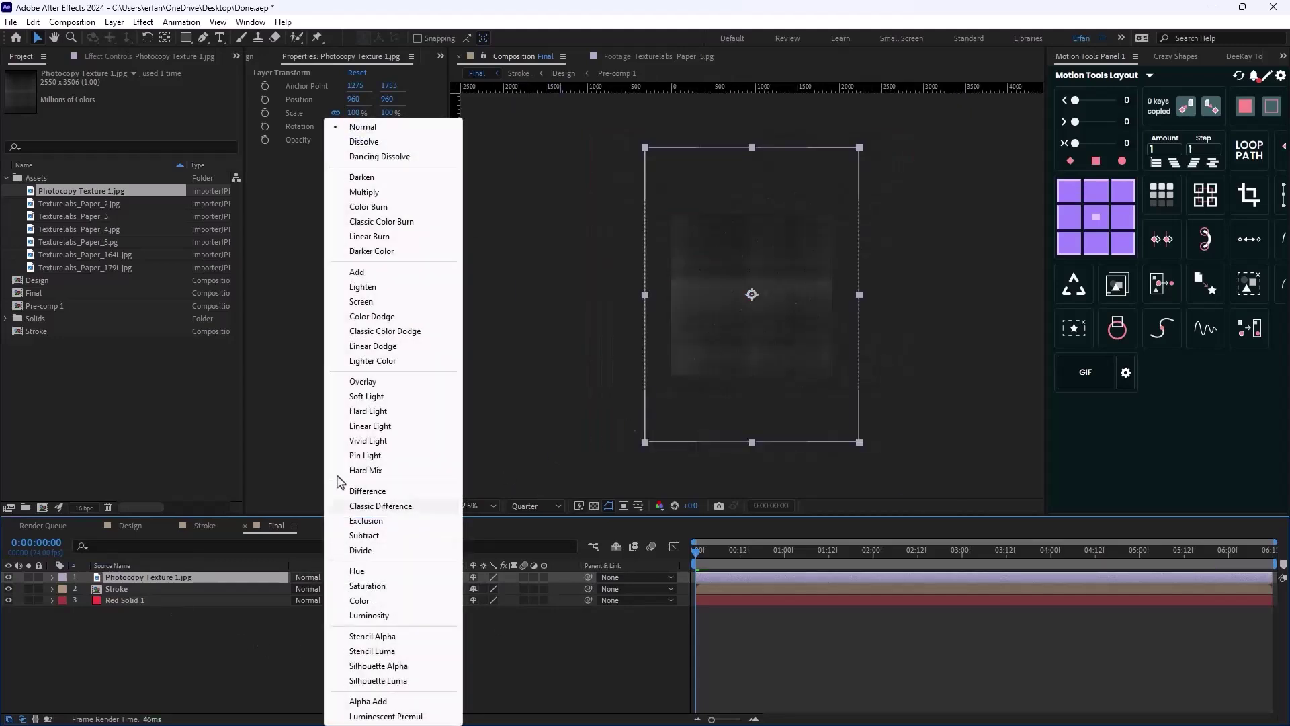
pyautogui.click(376, 276)
pyautogui.scroll(1, 726, 414)
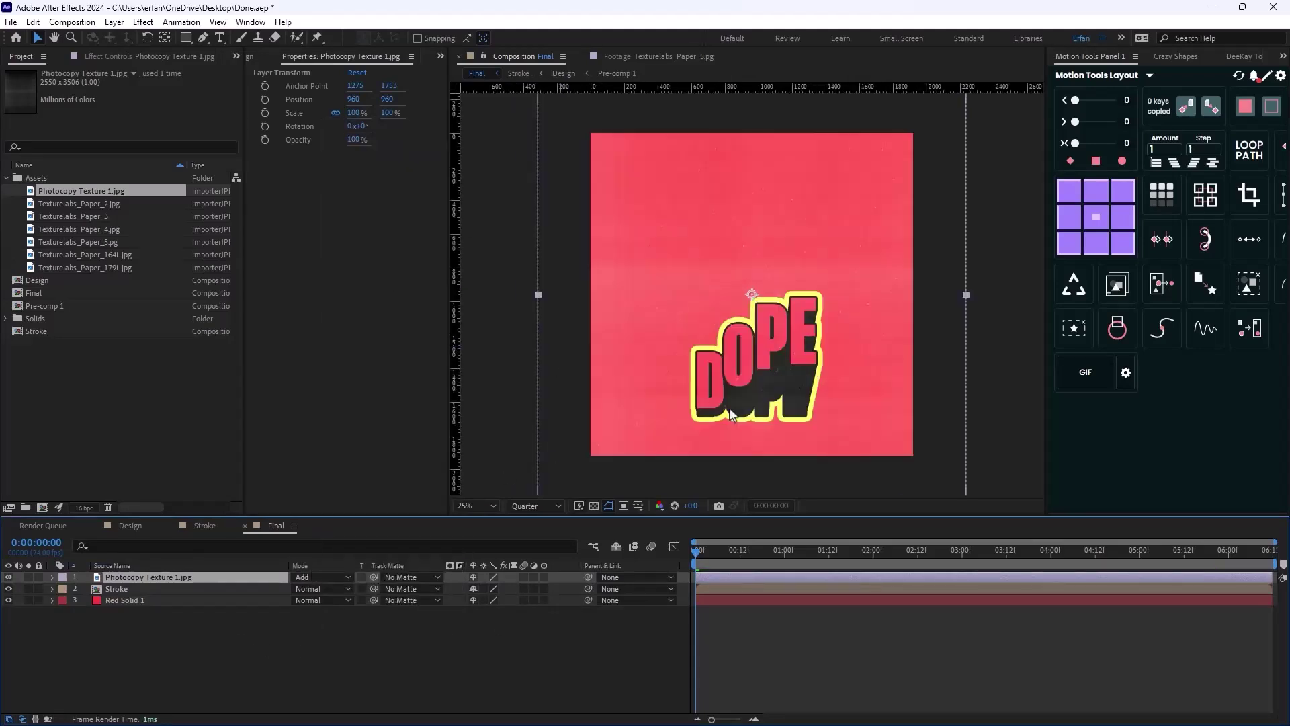
# - Set the opacity of the Photocopy Texture 1.jpg layer in the Final composition to 50%
pyautogui.press('t')
pyautogui.click(474, 590)
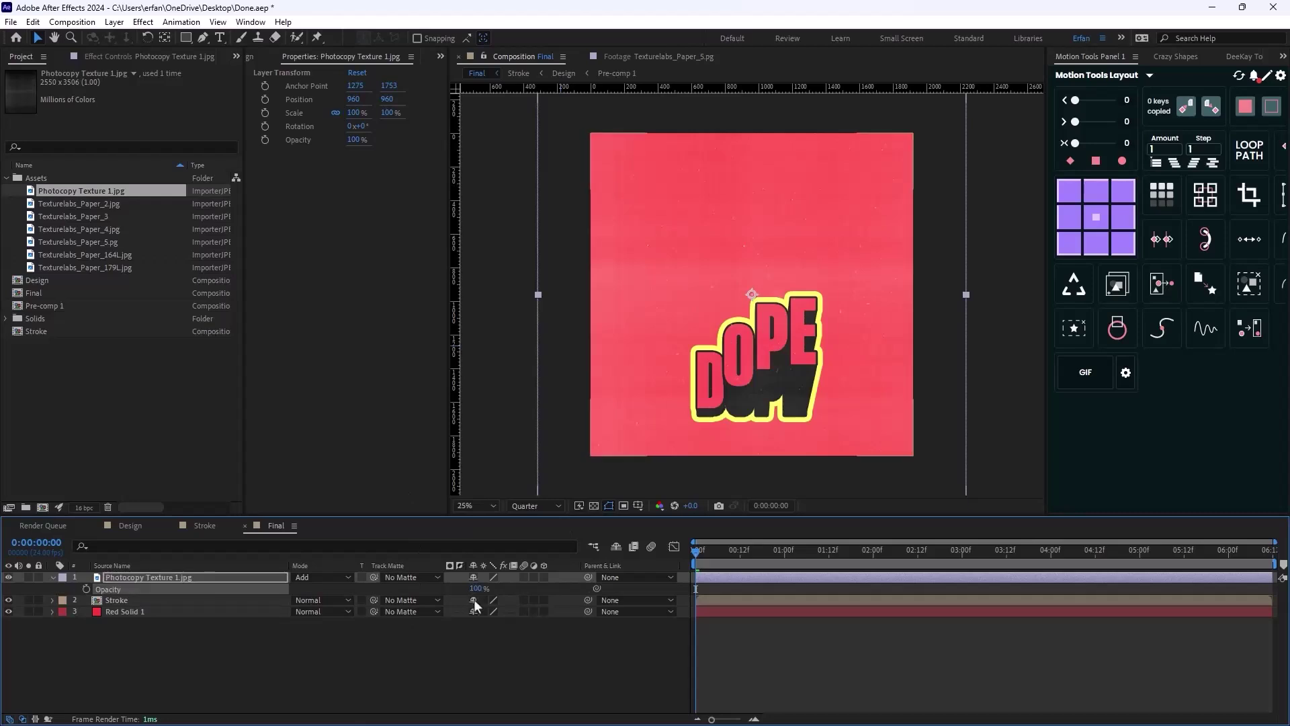
pyautogui.press('KP_Enter')
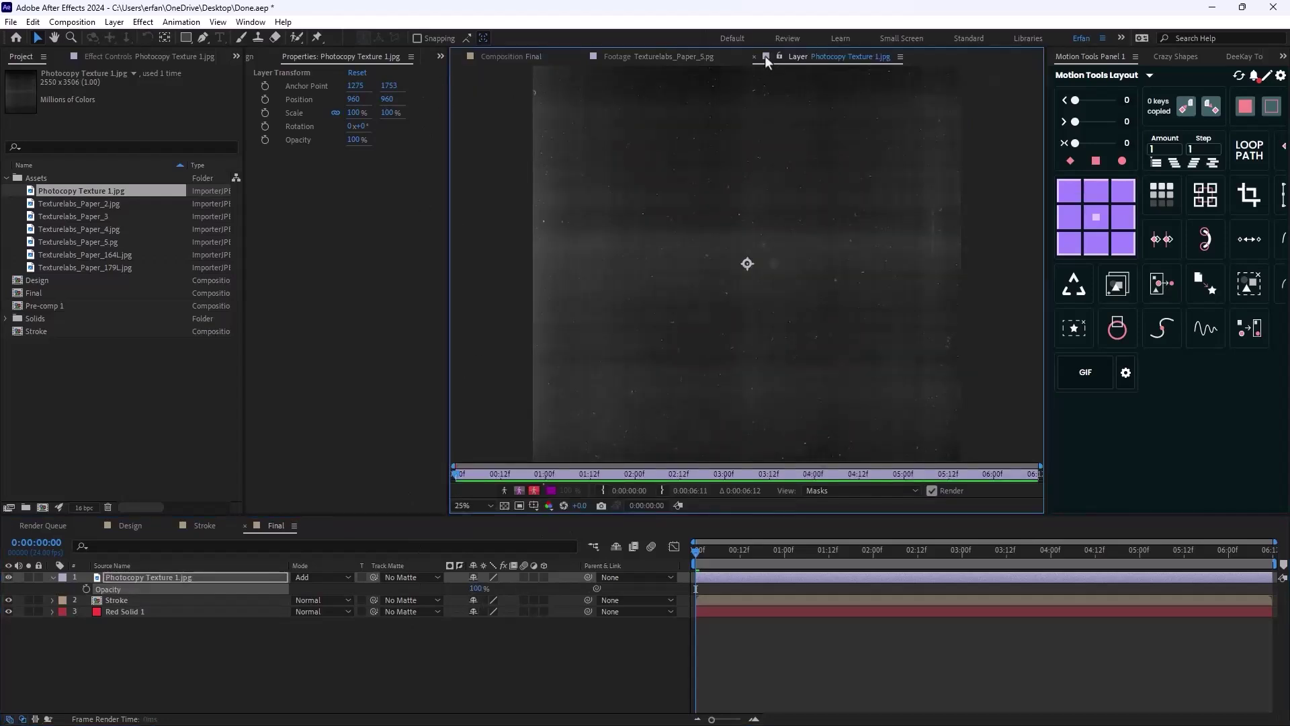
pyautogui.click(529, 55)
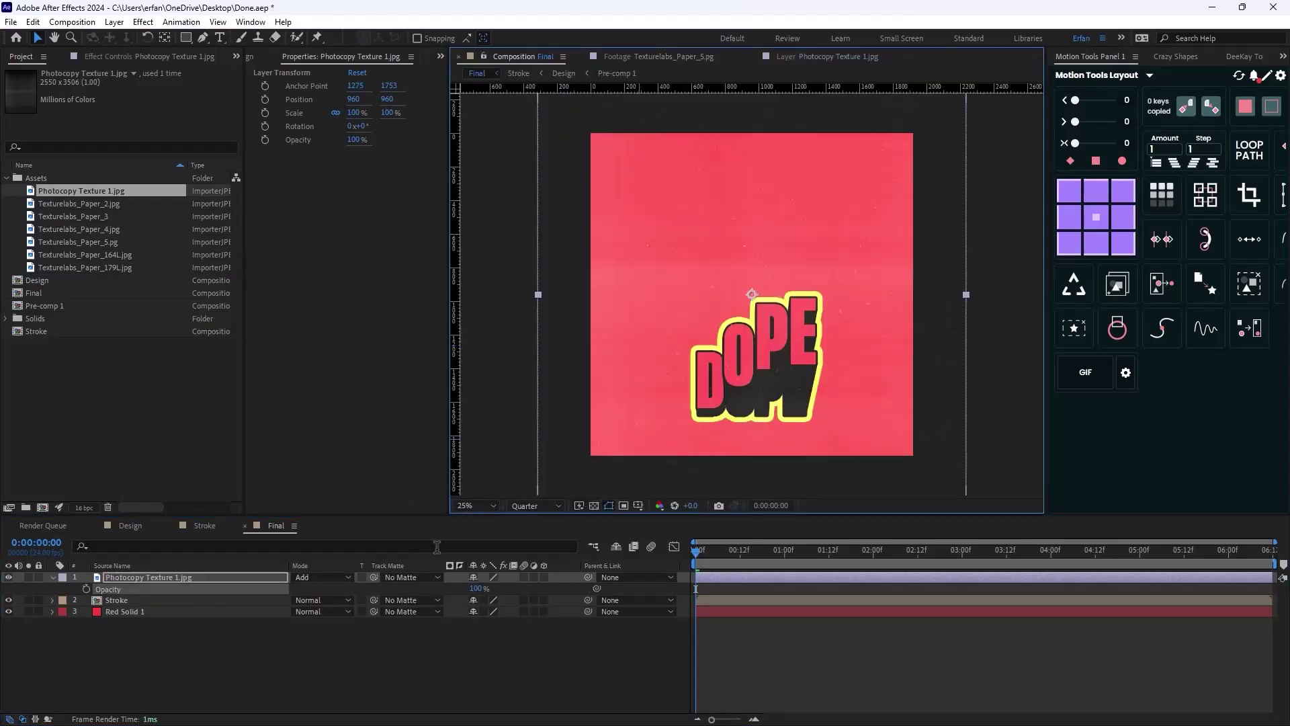
pyautogui.click(476, 589)
pyautogui.write('50')
pyautogui.press('Return')
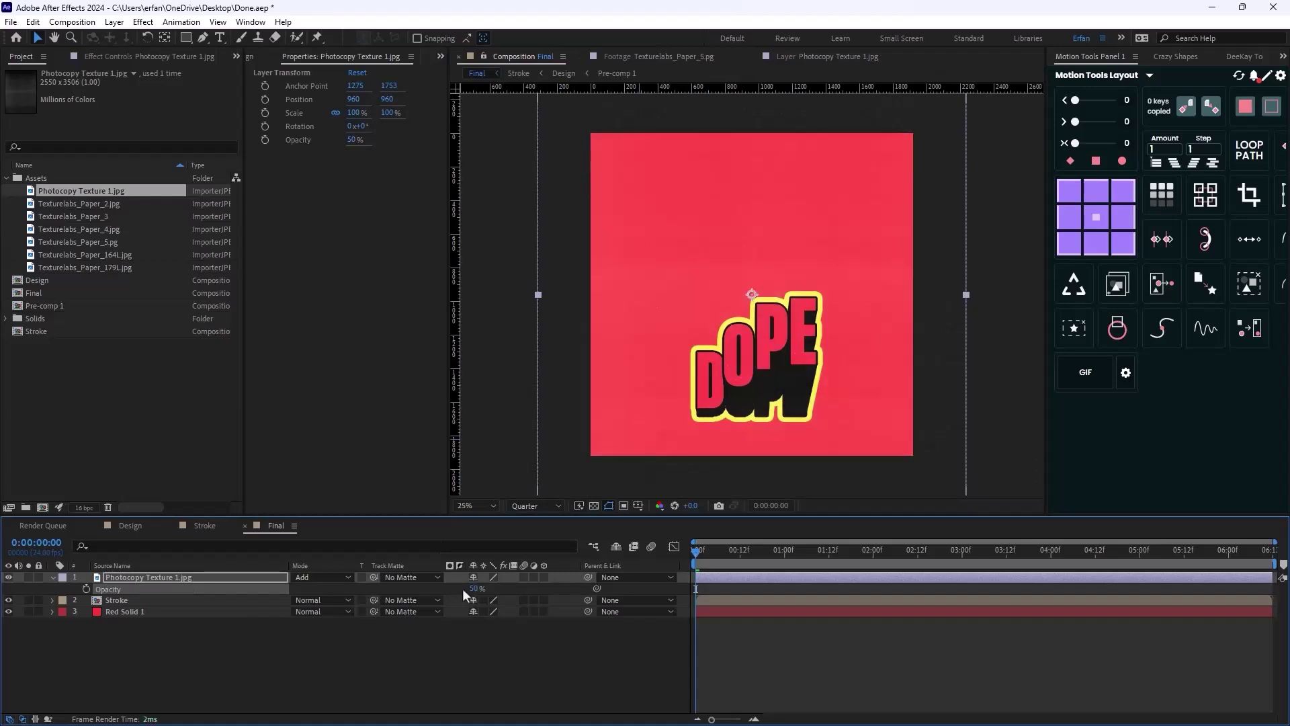
pyautogui.click(192, 655)
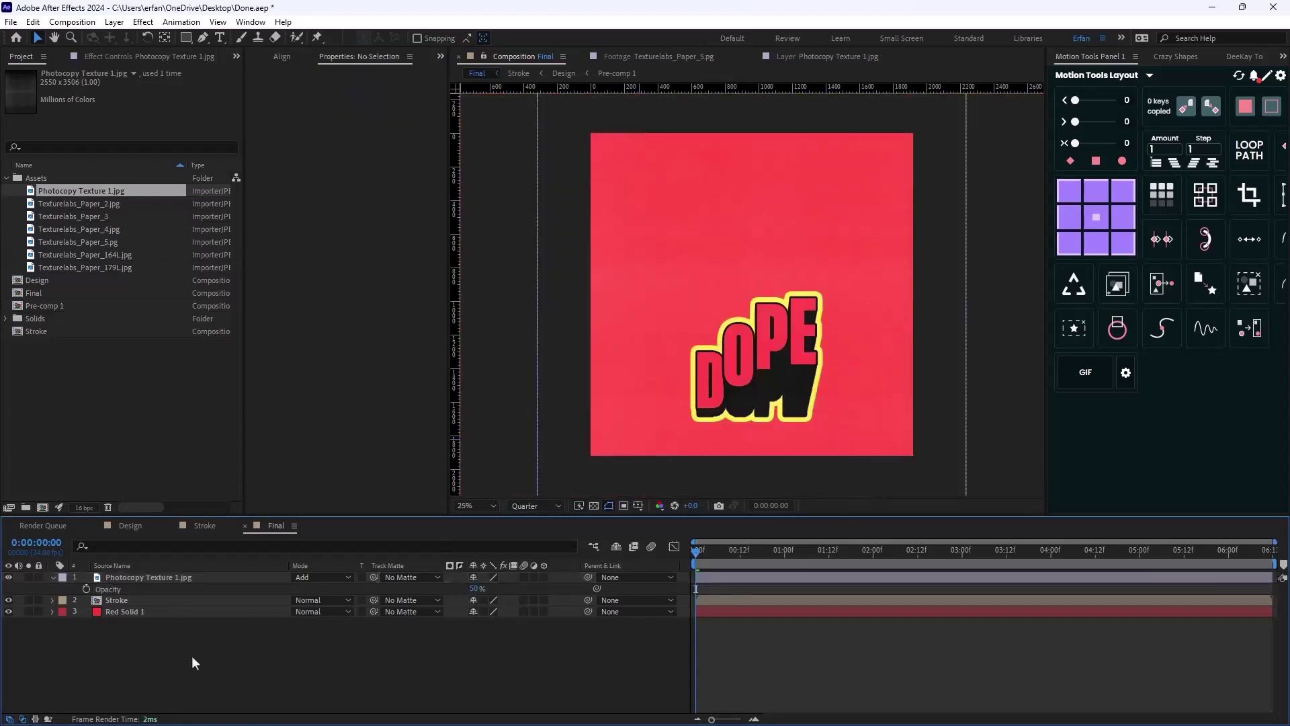
# - Place Texturelabs_Paper_2.jpg as the topmost layer of the Final composition and set its blending mode to Add
pyautogui.moveTo(96, 203); pyautogui.dragTo(159, 574)
pyautogui.scroll(-1, 756, 350)
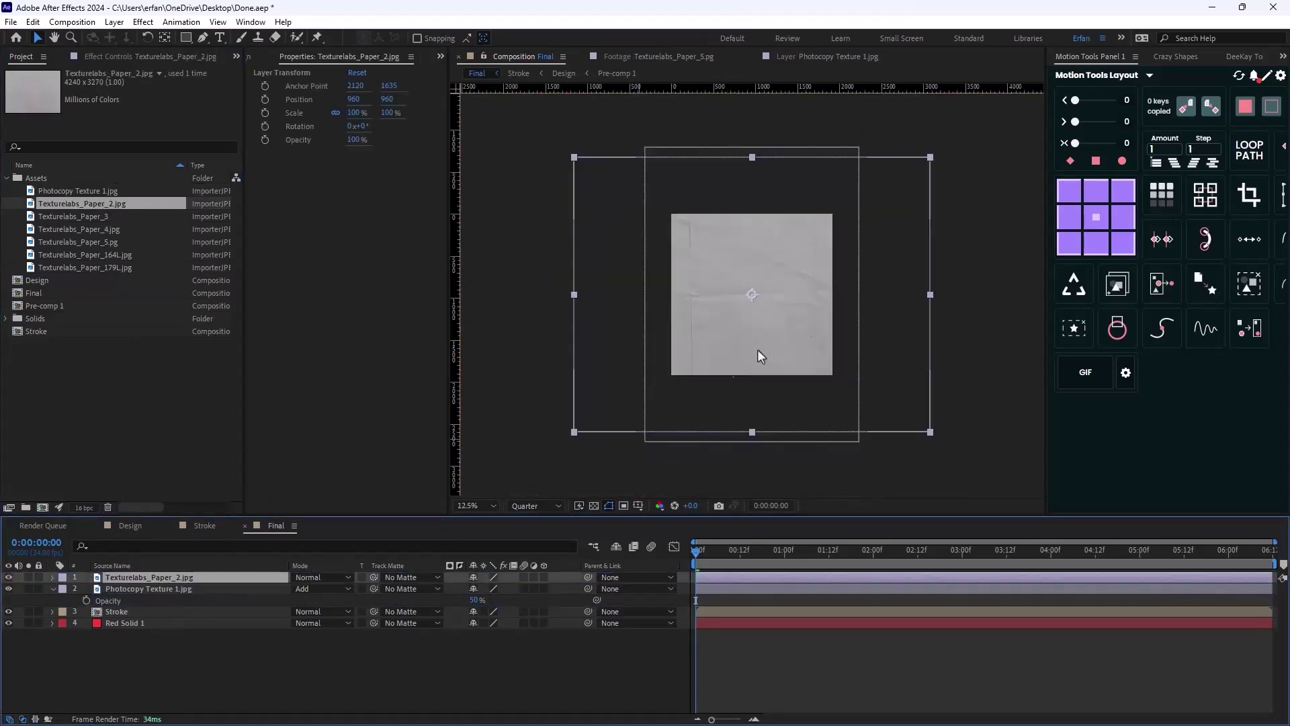
pyautogui.click(317, 578)
pyautogui.click(376, 272)
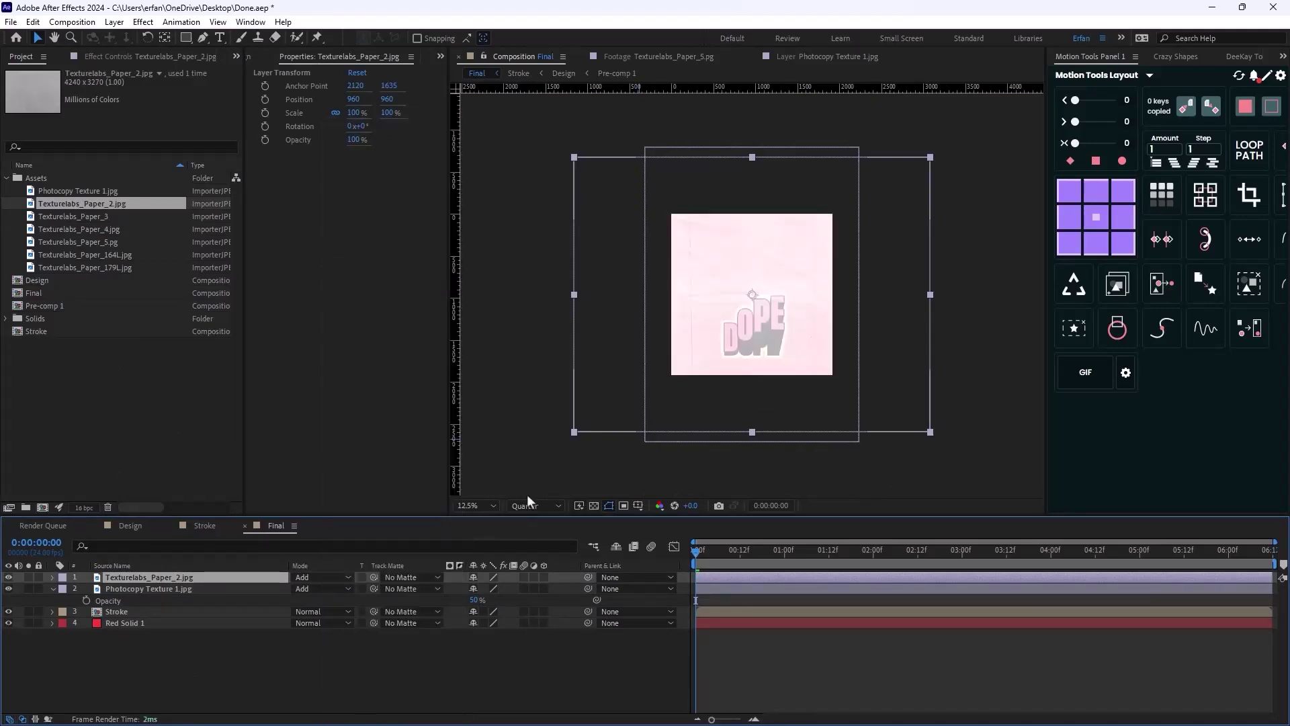
pyautogui.scroll(1, 765, 397)
# - Apply a Levels effect to the Texturelabs_Paper_2.jpg layer and raise its Input Black to about 20316
pyautogui.hotkey('ctrl', 'space')
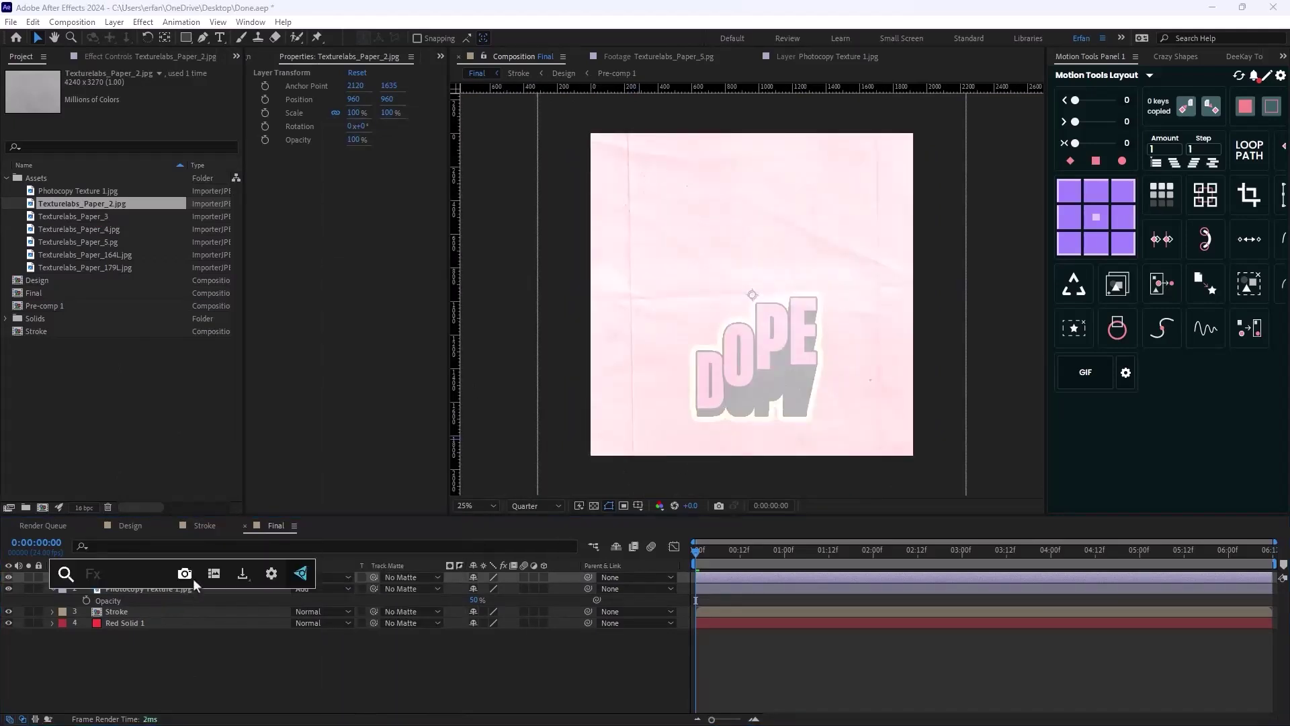
pyautogui.write('level')
pyautogui.press('Return')
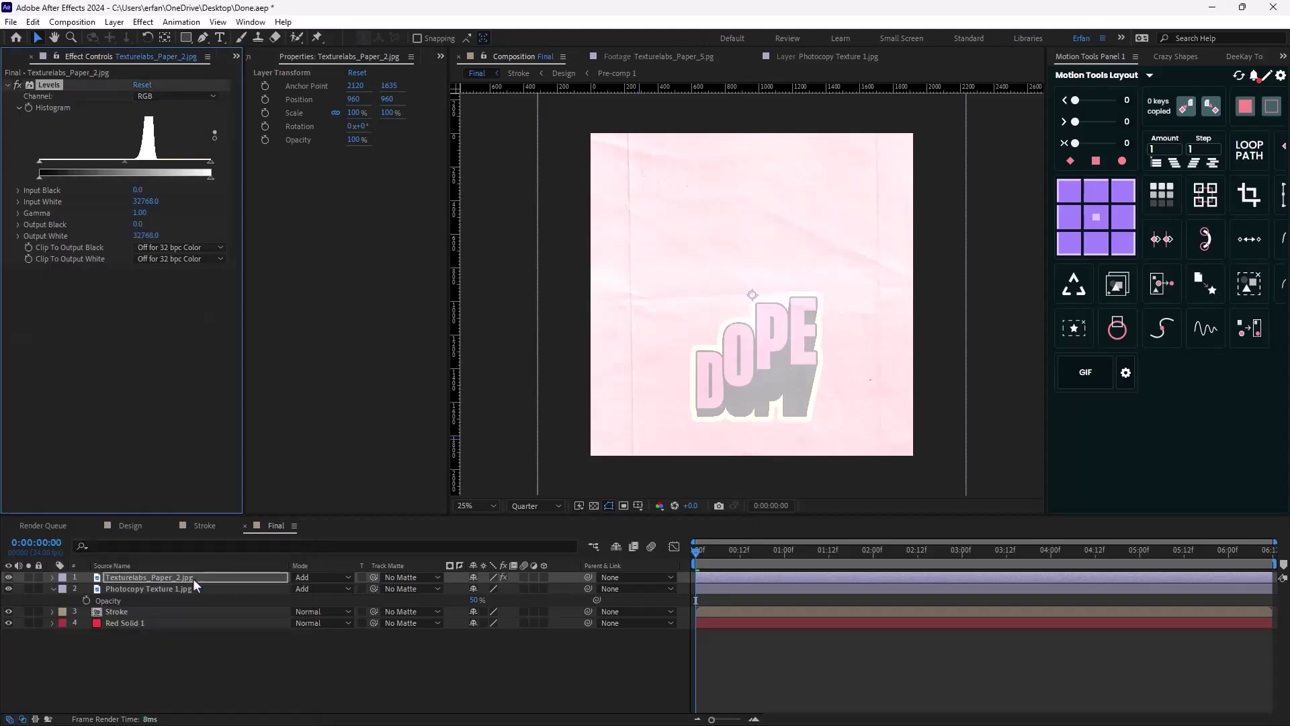
pyautogui.moveTo(136, 195); pyautogui.dragTo(182, 196)
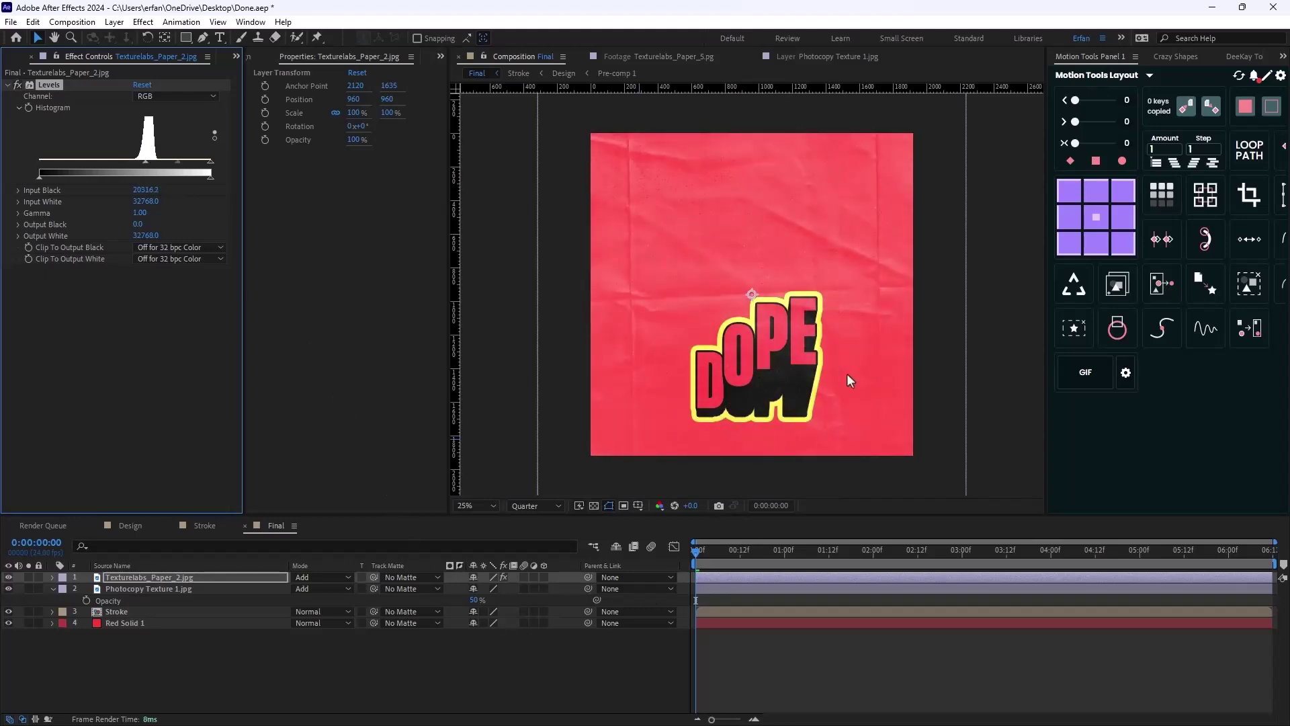
pyautogui.click(323, 664)
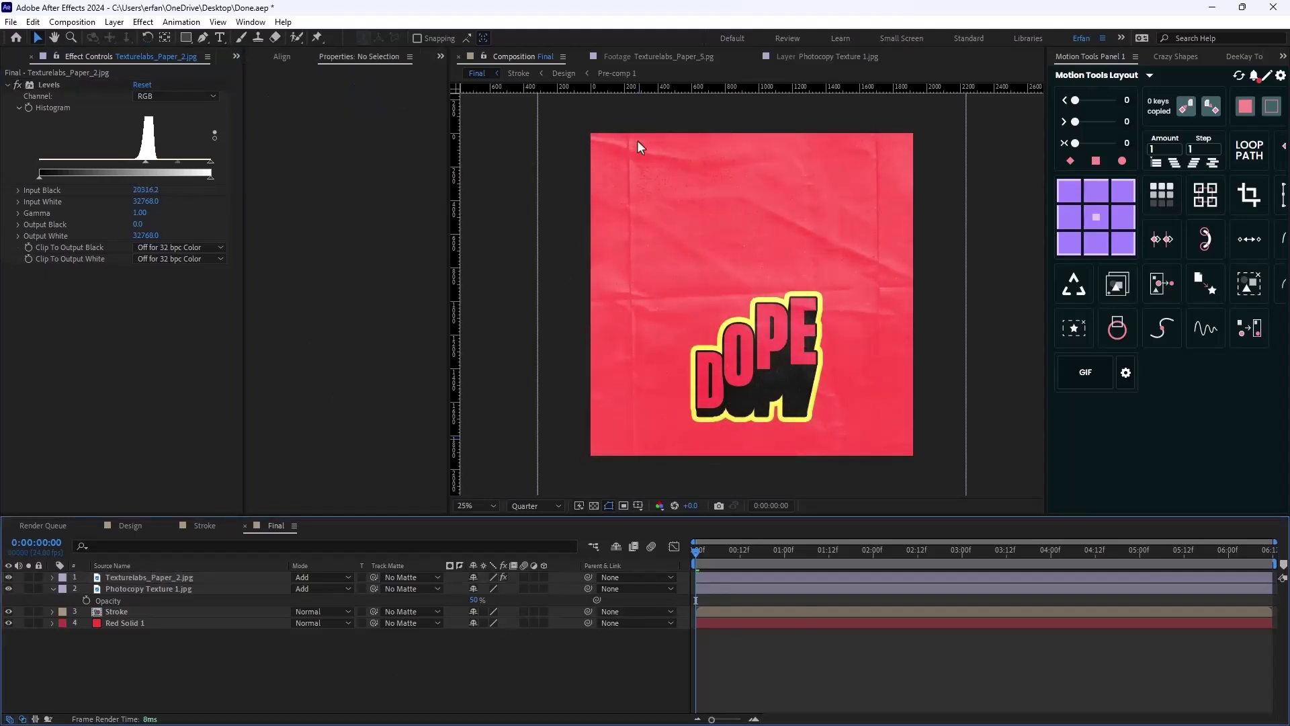
# - Place Texturelabs_Paper_3 from the Assets folder above the Texturelabs_Paper_2.jpg layer and set its blending mode to Add
pyautogui.click(41, 55)
pyautogui.click(90, 216)
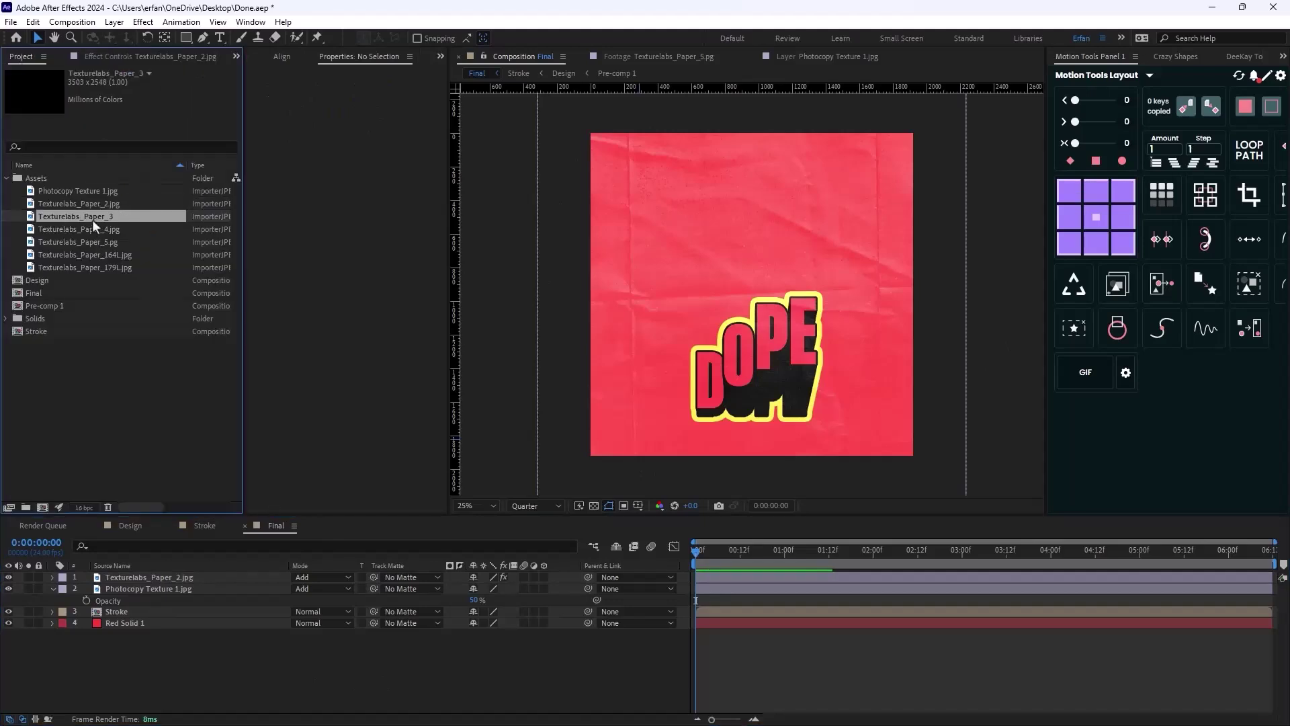
pyautogui.moveTo(91, 219); pyautogui.dragTo(125, 574)
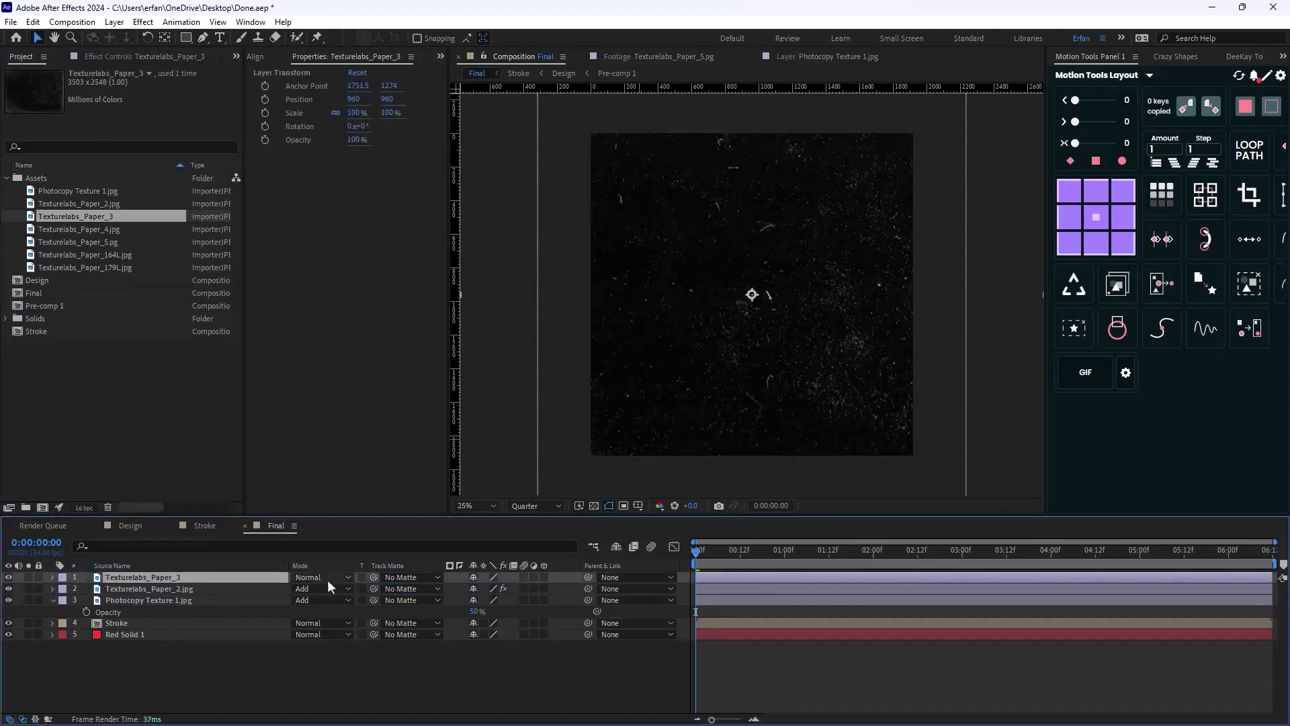
pyautogui.click(328, 581)
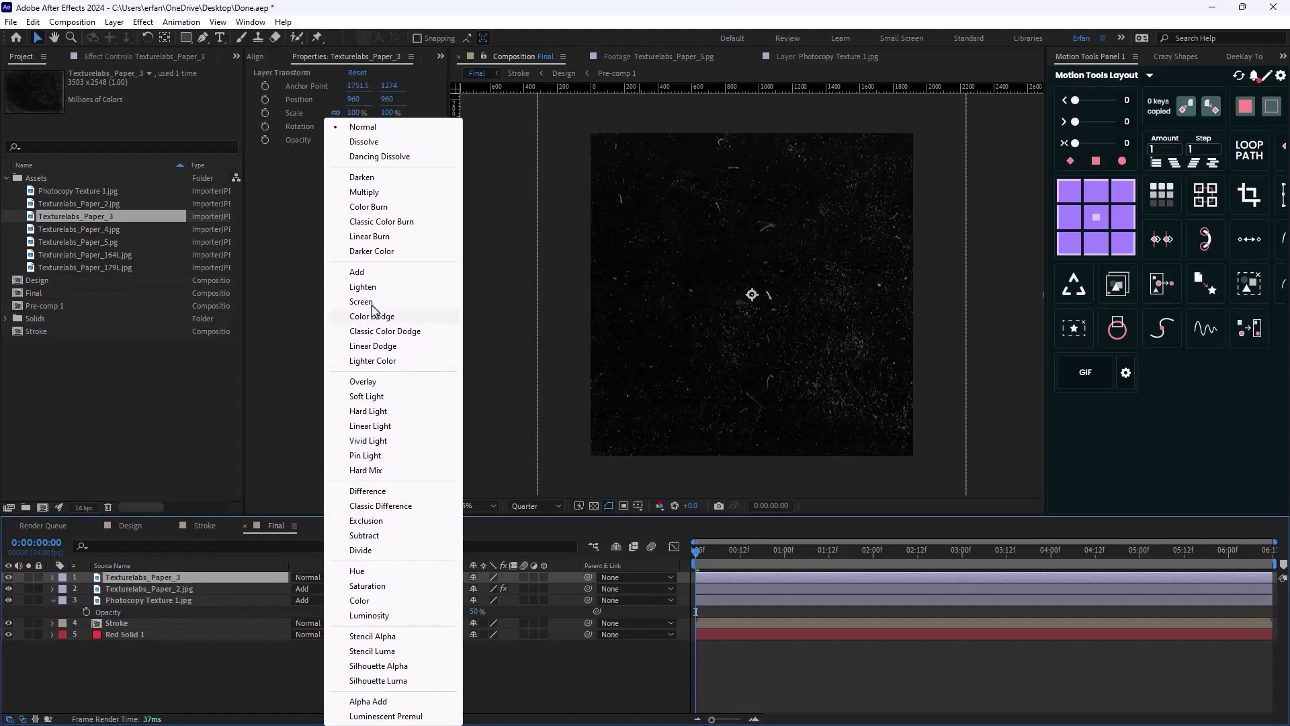
pyautogui.click(368, 272)
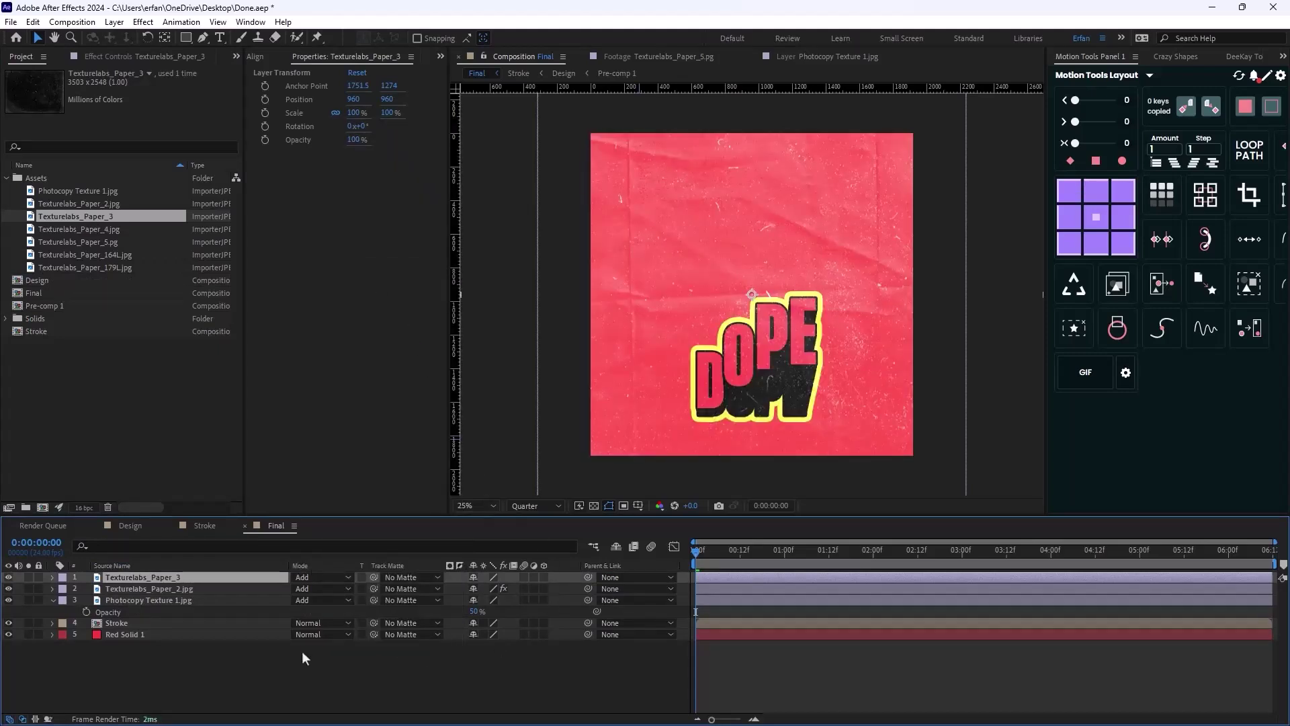
pyautogui.click(277, 658)
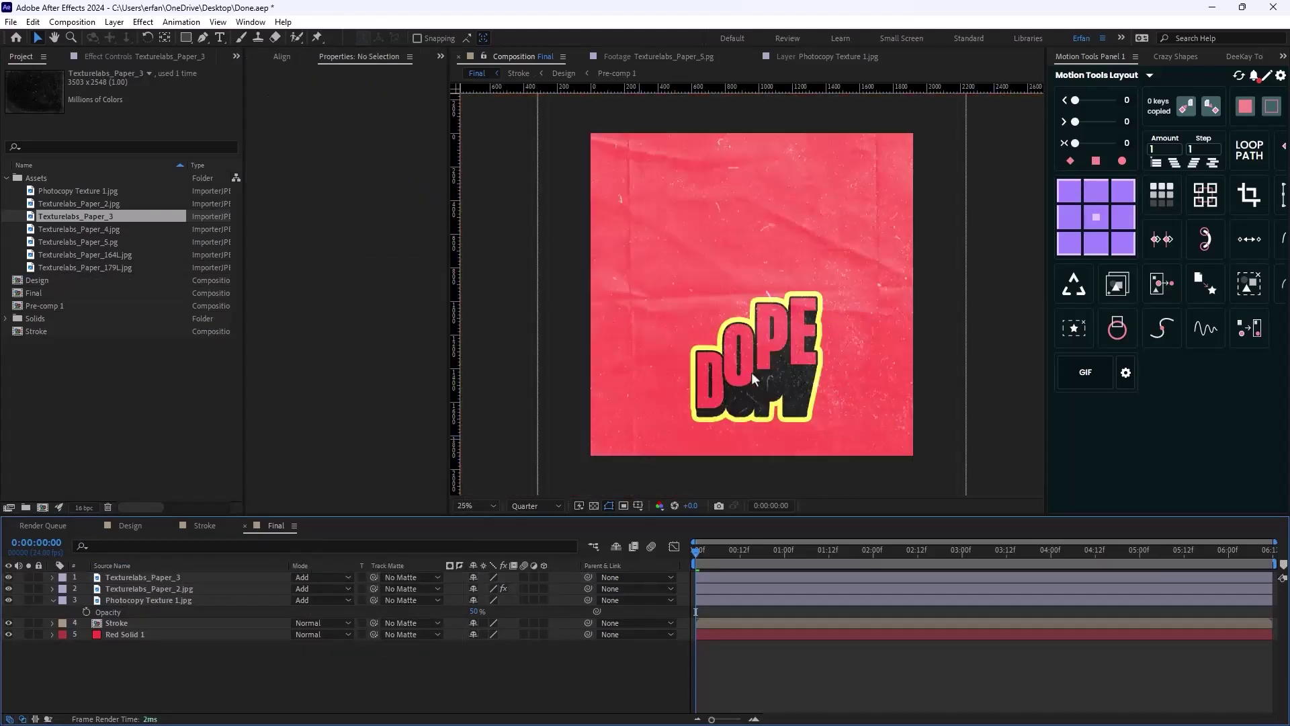
# - Place Texturelabs_Paper_4.jpg above the Texturelabs_Paper_3 layer and set its blending mode to Overlay
pyautogui.click(101, 229)
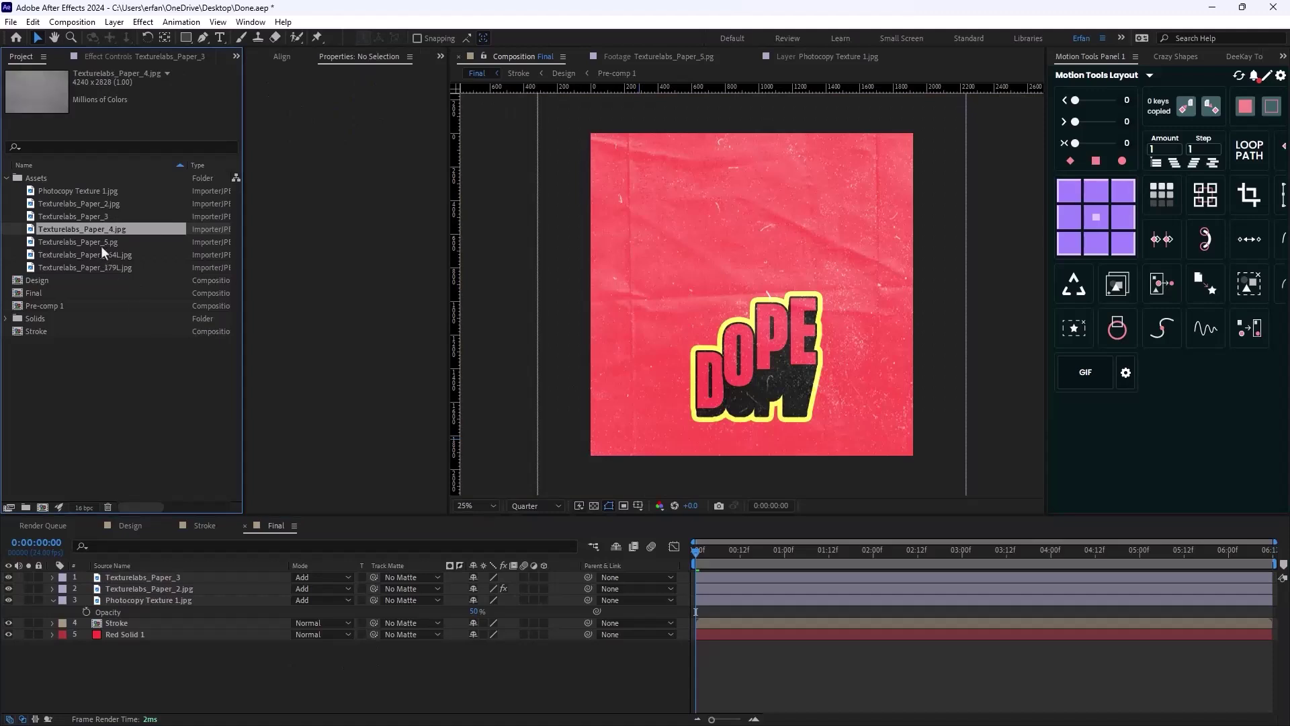
pyautogui.moveTo(111, 231); pyautogui.dragTo(129, 577)
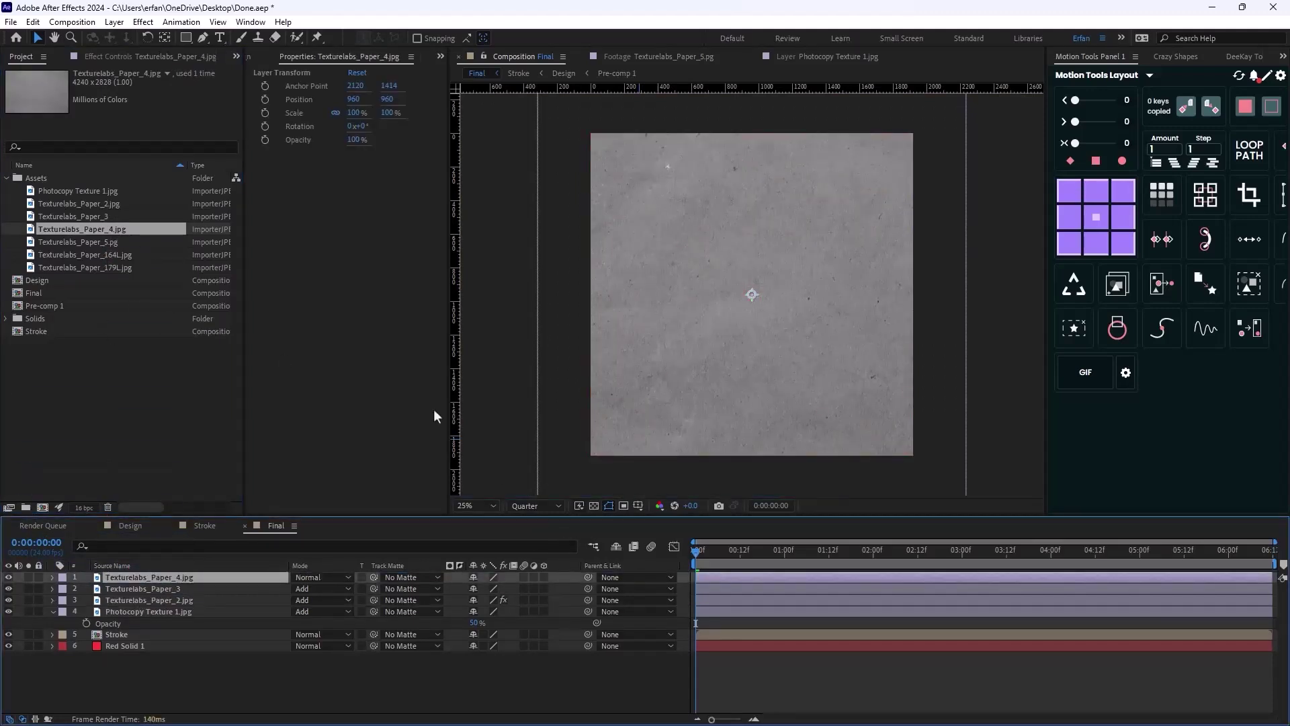
pyautogui.click(323, 577)
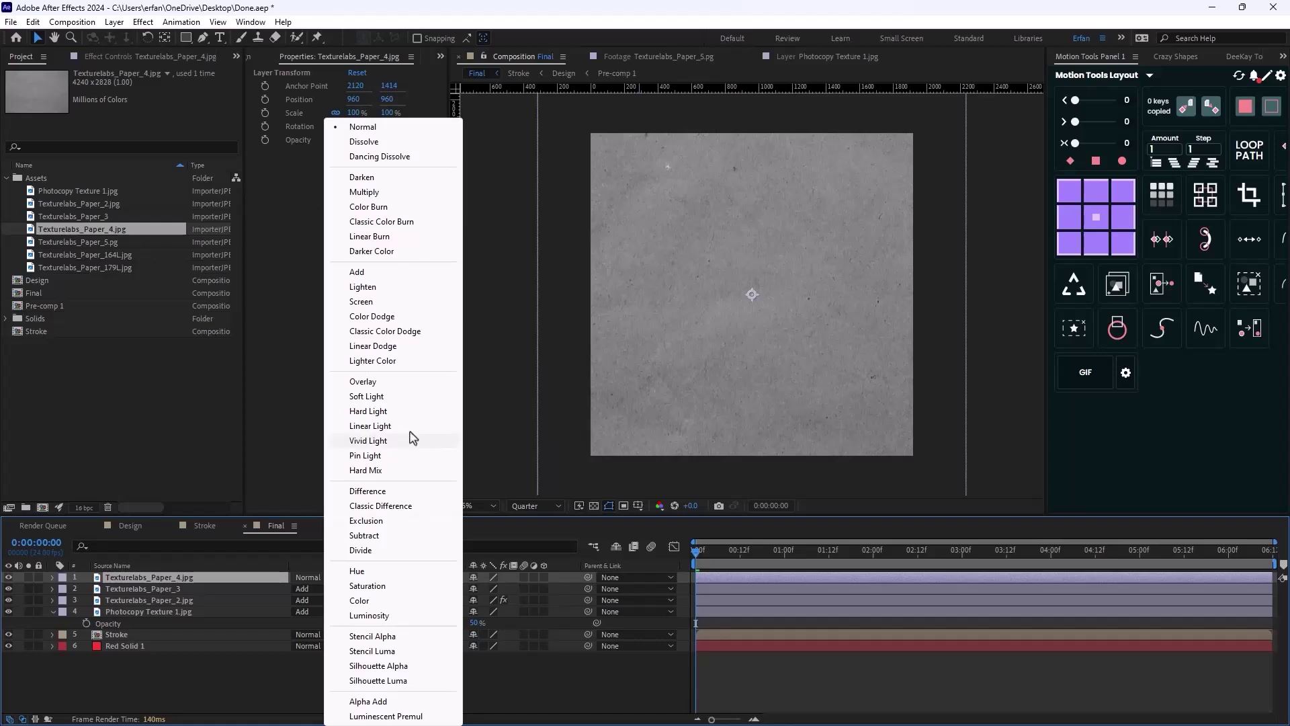
pyautogui.click(380, 382)
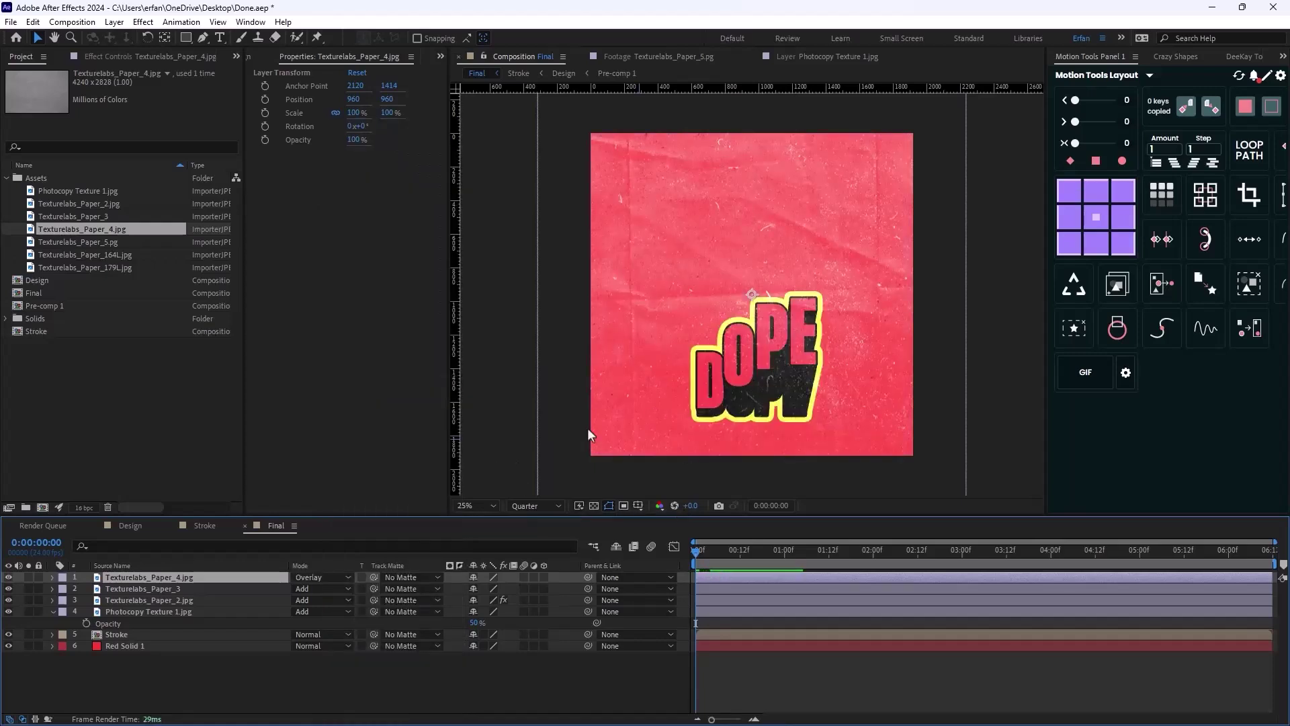
pyautogui.click(316, 576)
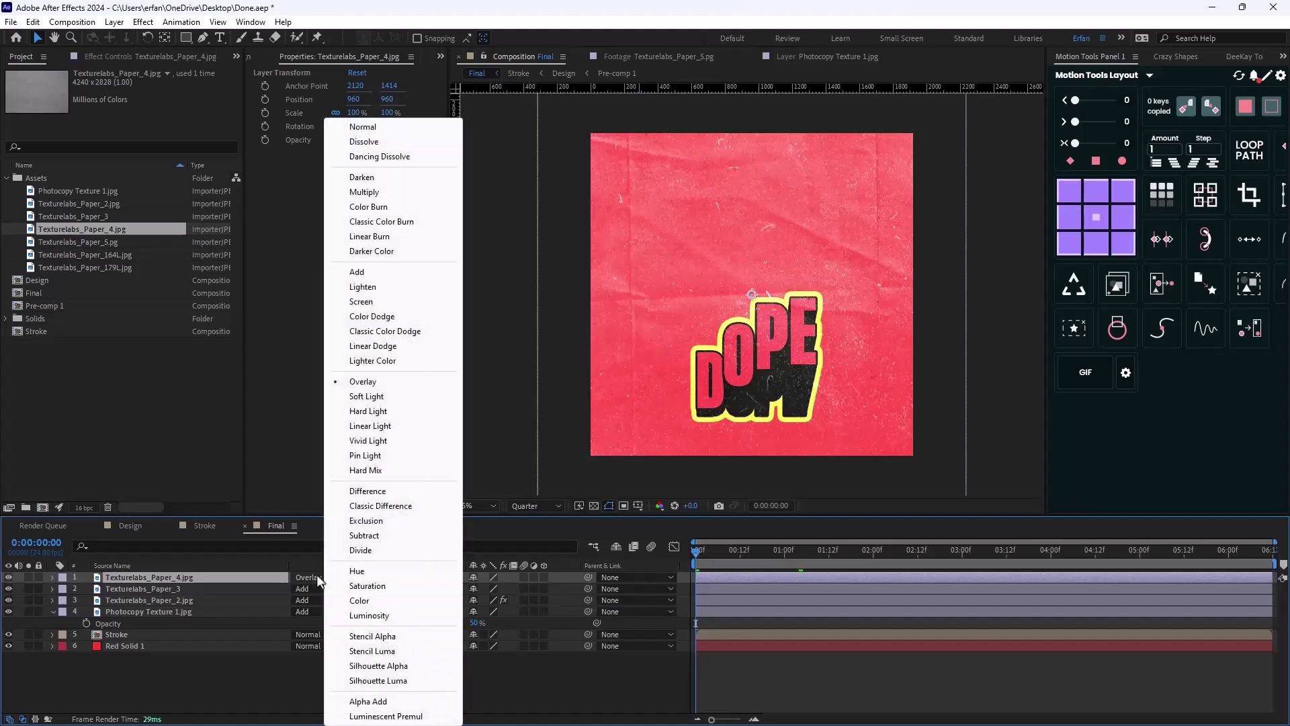
pyautogui.click(366, 382)
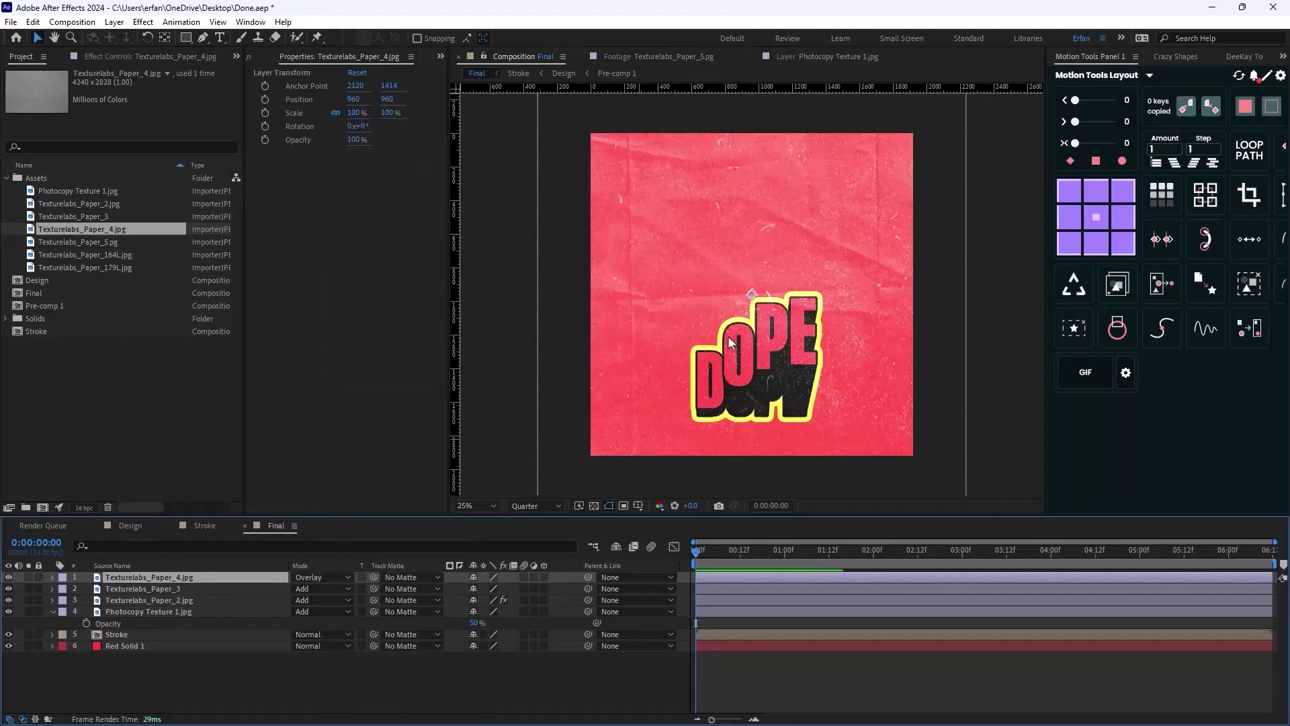
# - Place Texturelabs_Paper_5 above the Texturelabs_Paper_4.jpg layer with Multiply blending, and preview the Final composition
pyautogui.click(94, 242)
pyautogui.moveTo(101, 242); pyautogui.dragTo(146, 575)
pyautogui.click(316, 577)
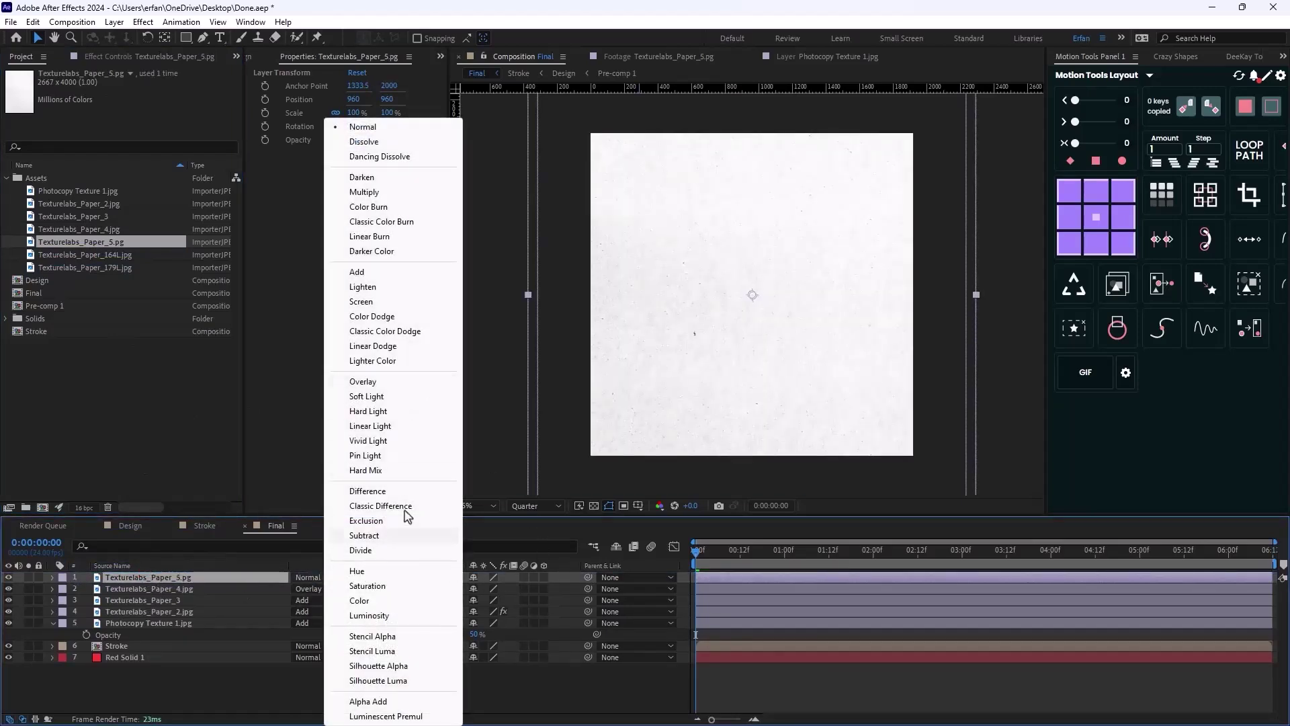
pyautogui.click(390, 192)
pyautogui.click(486, 680)
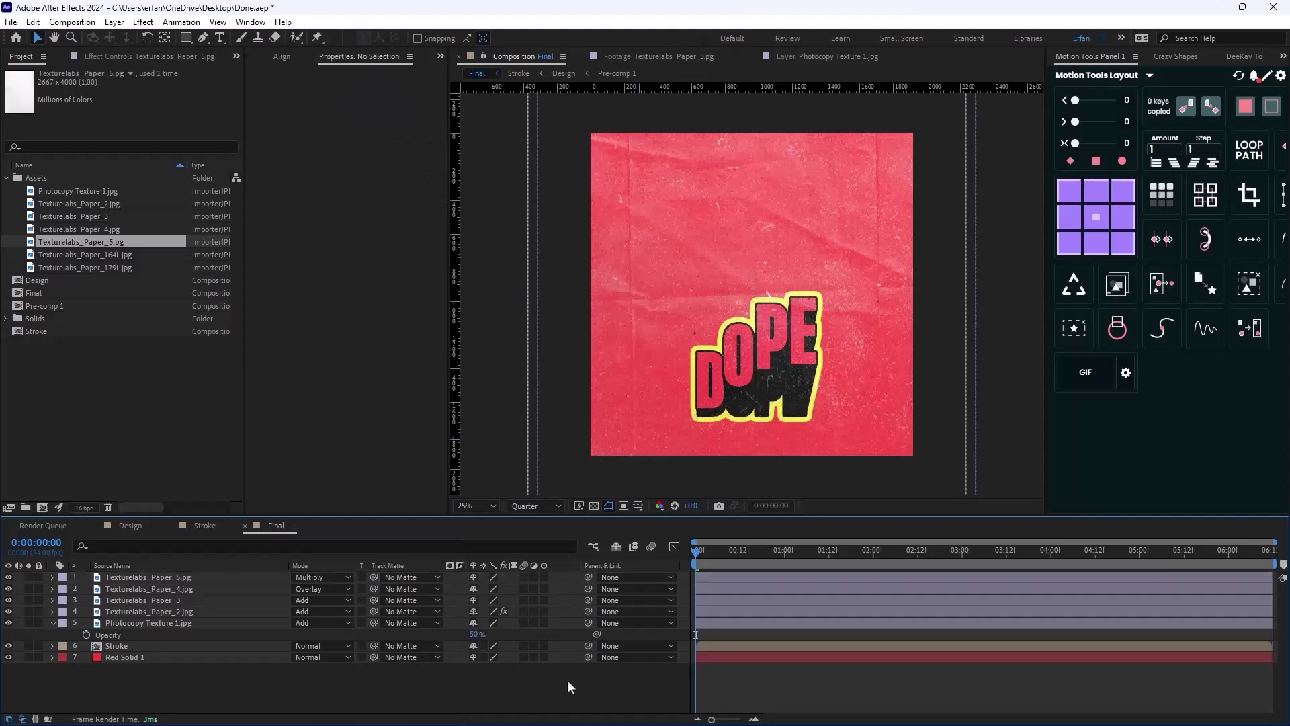
pyautogui.press('space')
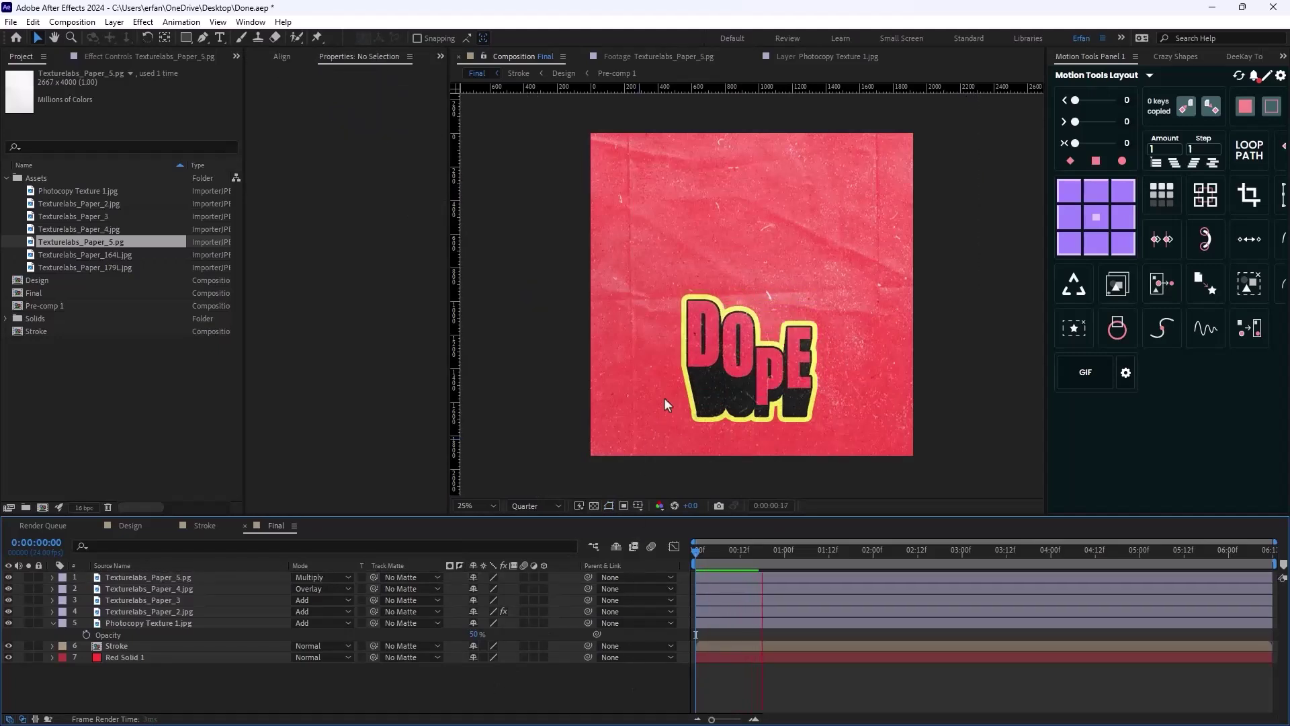